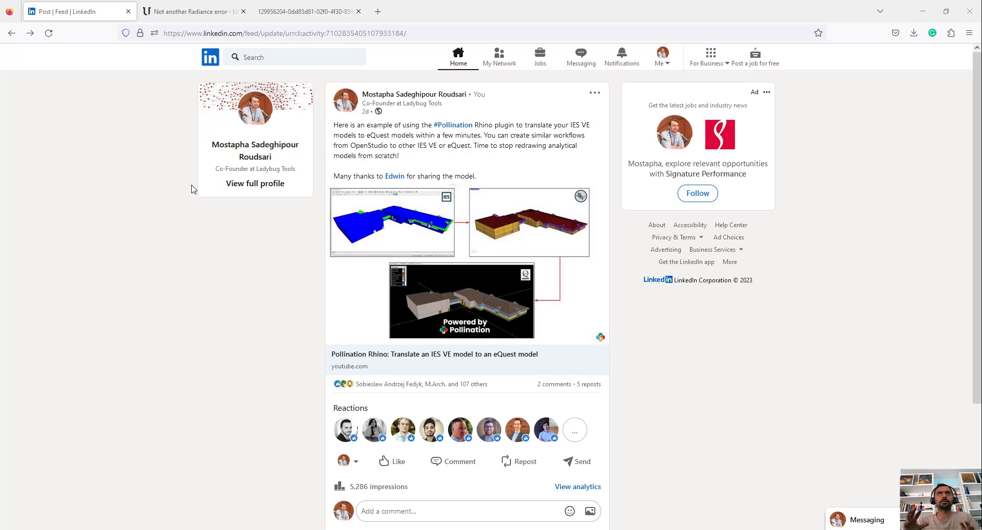
Read through the Unmet Hours question "Not another Radiance error", including its error descriptions, building picture and comments.
click(169, 4)
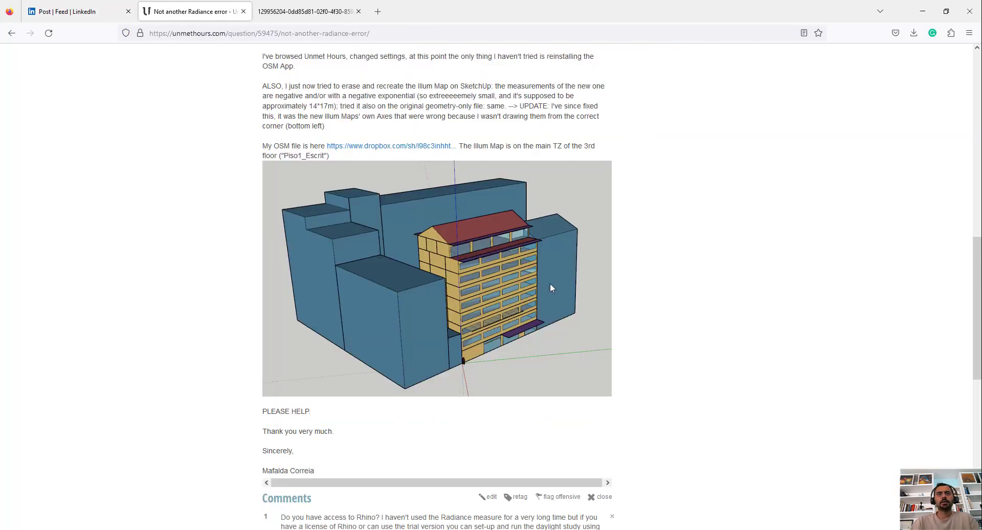
scroll(464, 331, up, 15)
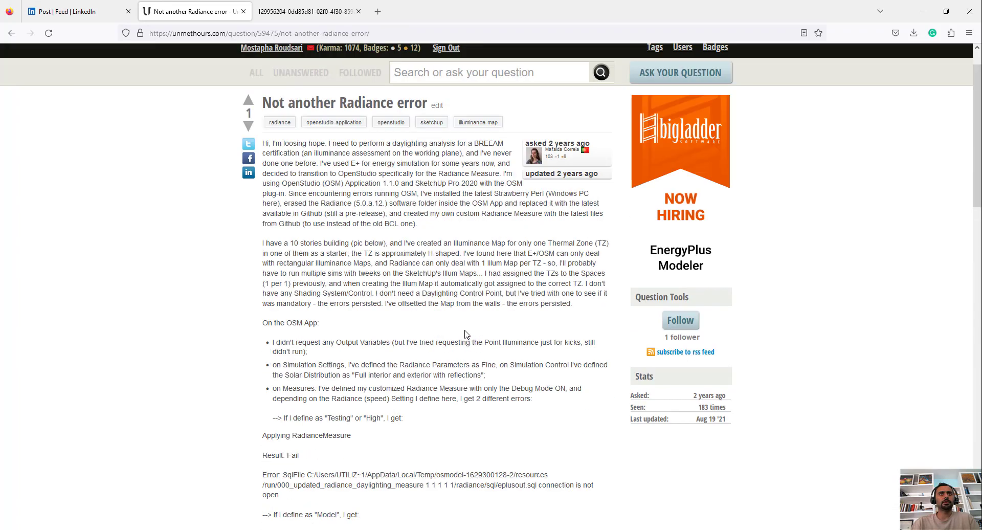
scroll(530, 183, down, 1)
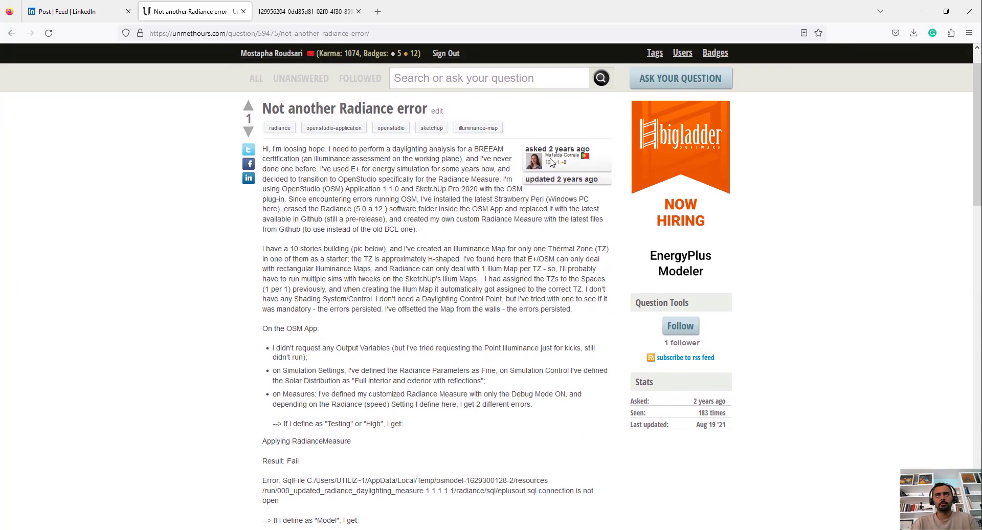
scroll(334, 267, down, 3)
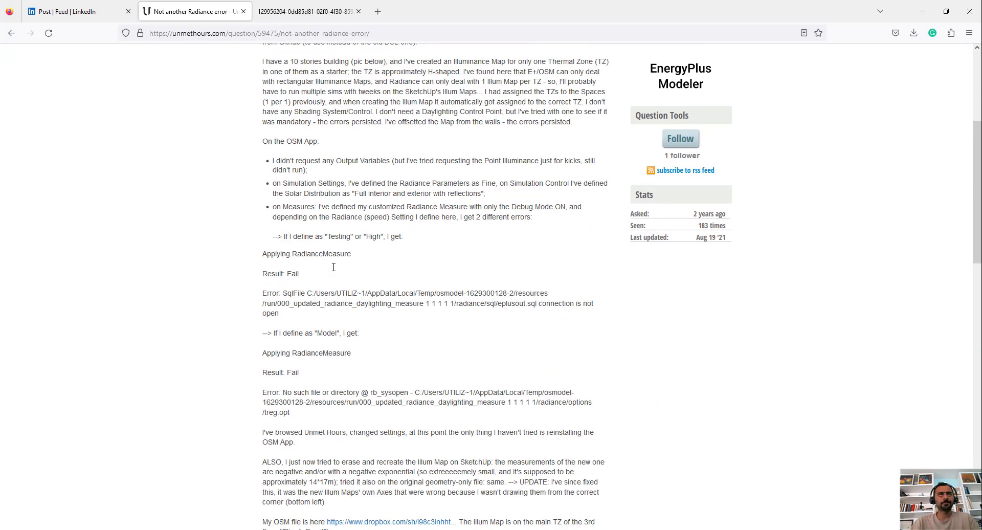
scroll(333, 266, down, 7)
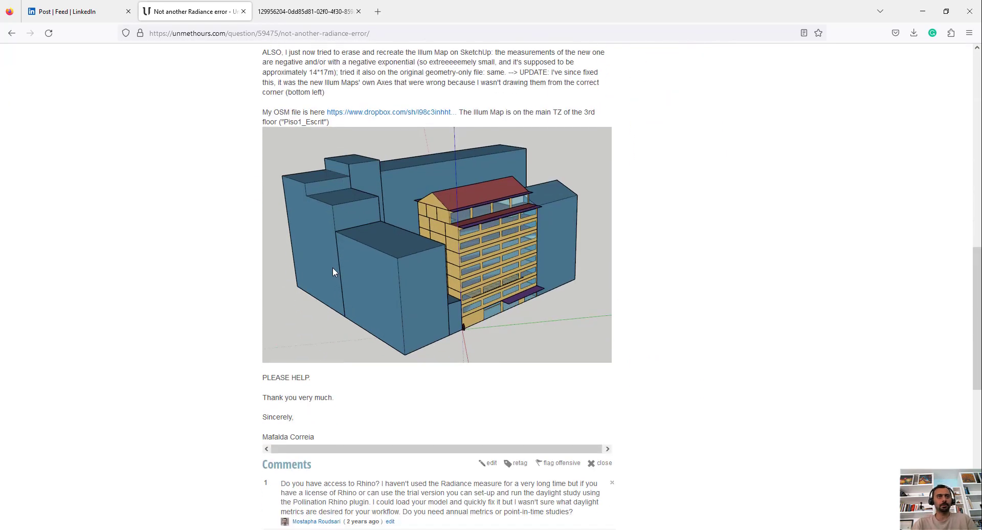
scroll(333, 269, down, 1)
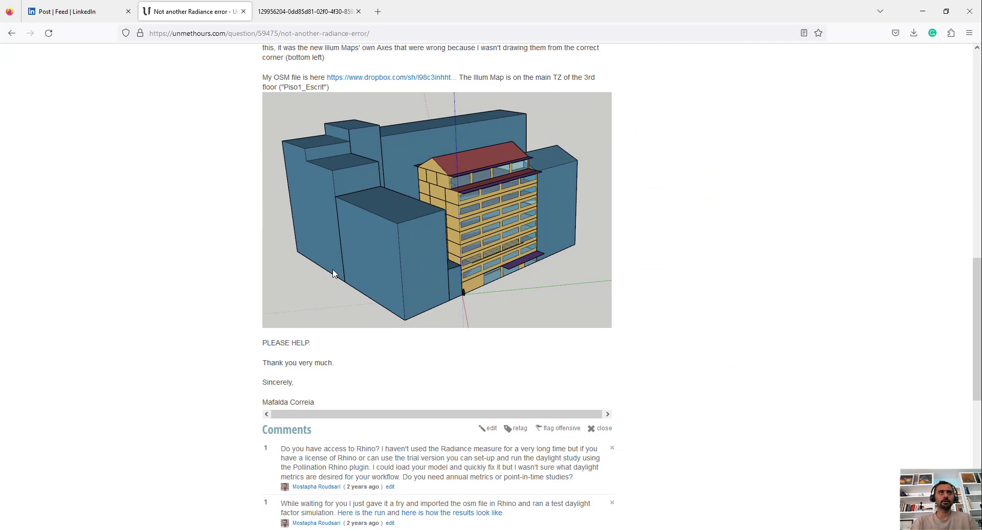
scroll(390, 256, down, 1)
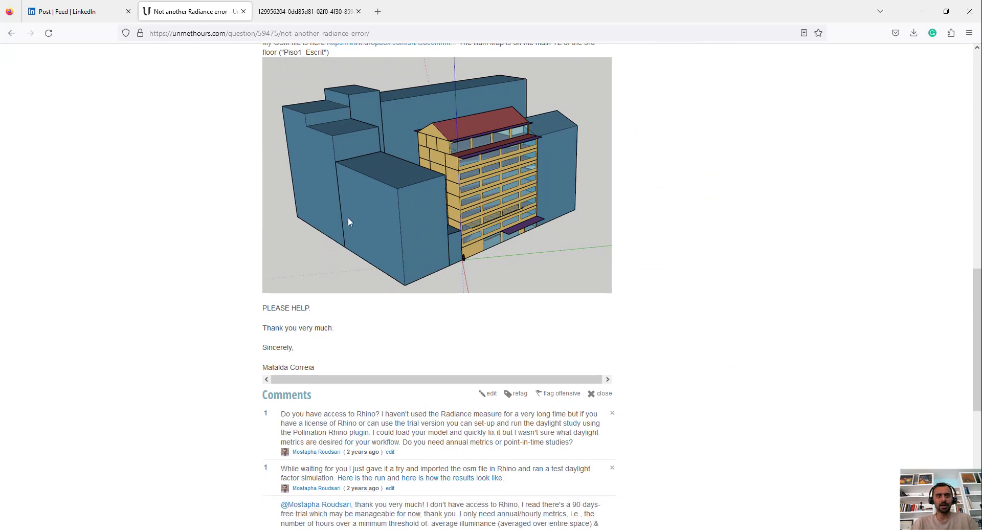
scroll(415, 285, down, 1)
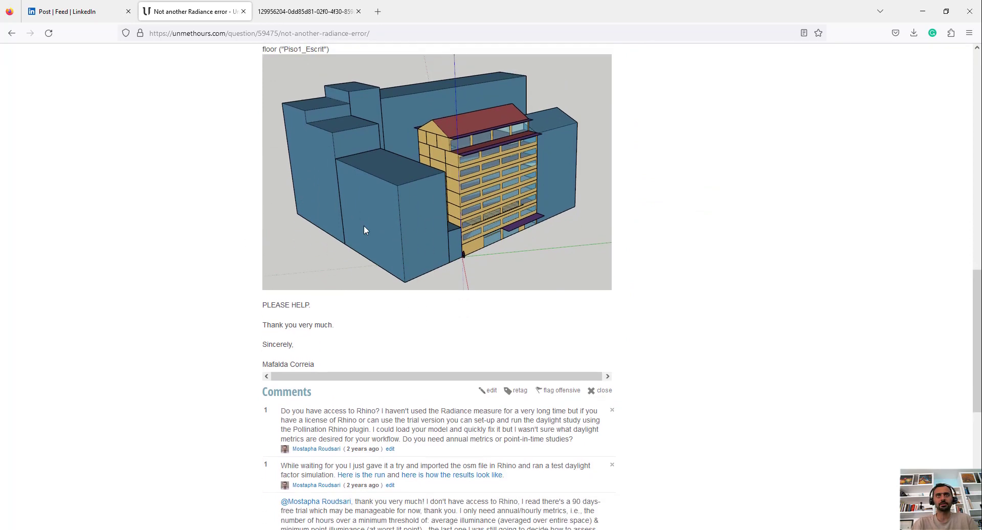
scroll(364, 225, up, 1)
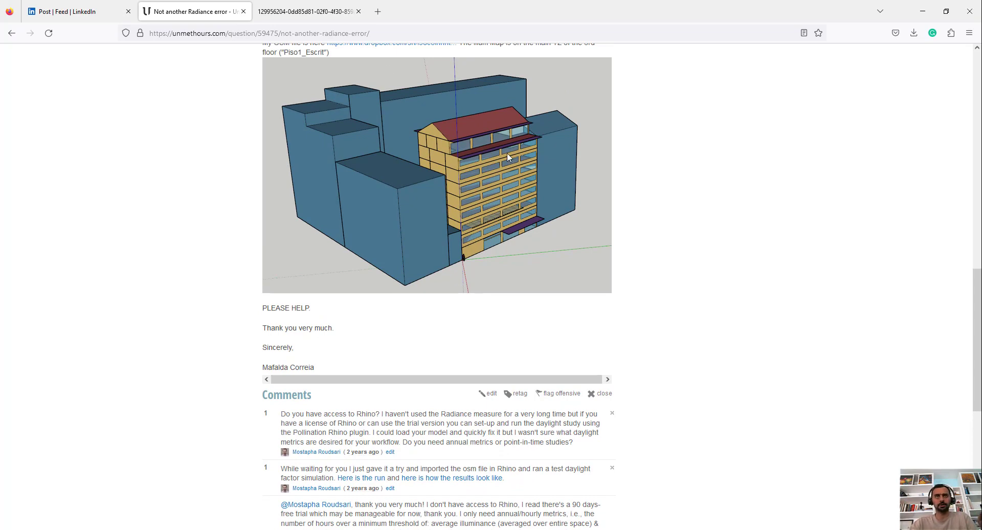
View the image of the building's daylight simulation results, and return to the Unmet Hours question.
click(307, 12)
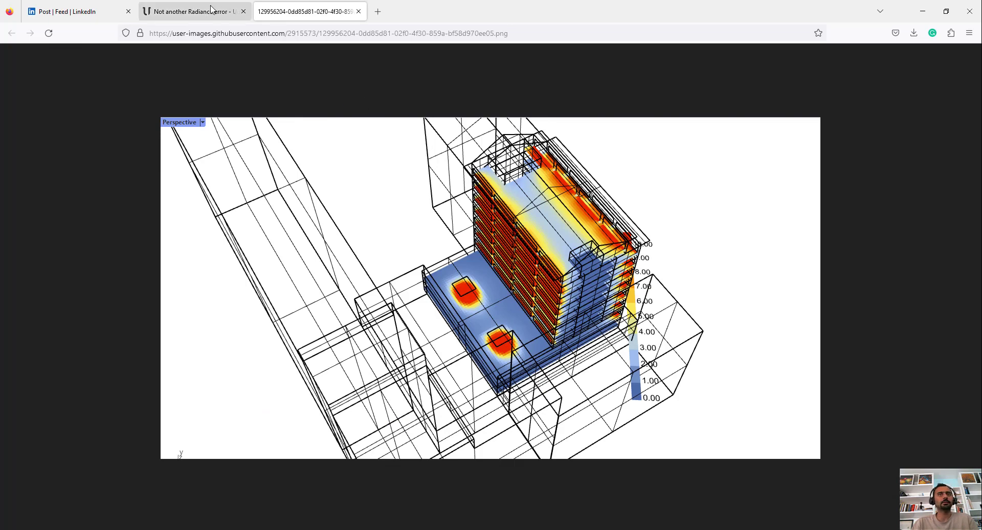
click(228, 8)
scroll(495, 179, up, 1)
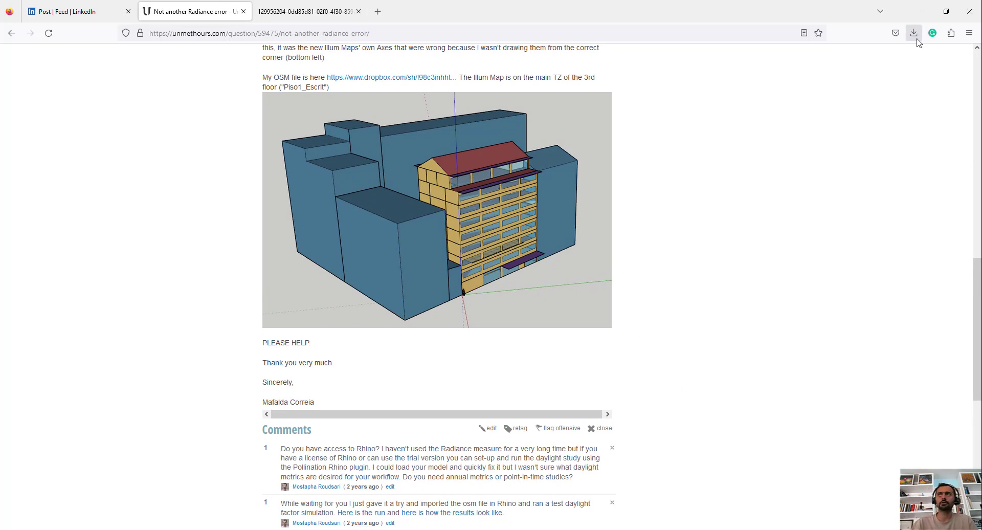
Switch to Rhino and open the OpenStudio model DP11 OSM_illum.osm from the os-to-equest-and-ve folder without validating it.
click(913, 12)
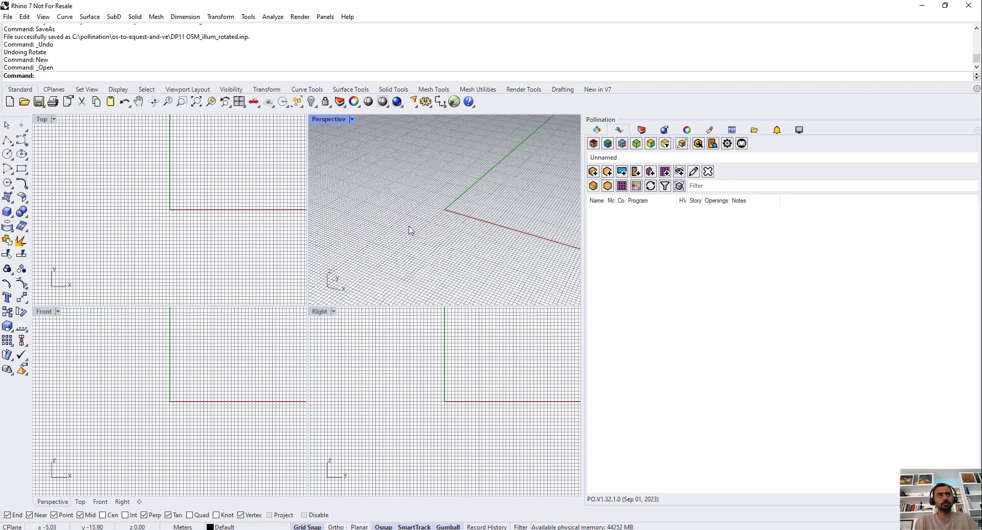
key(ctrl+o)
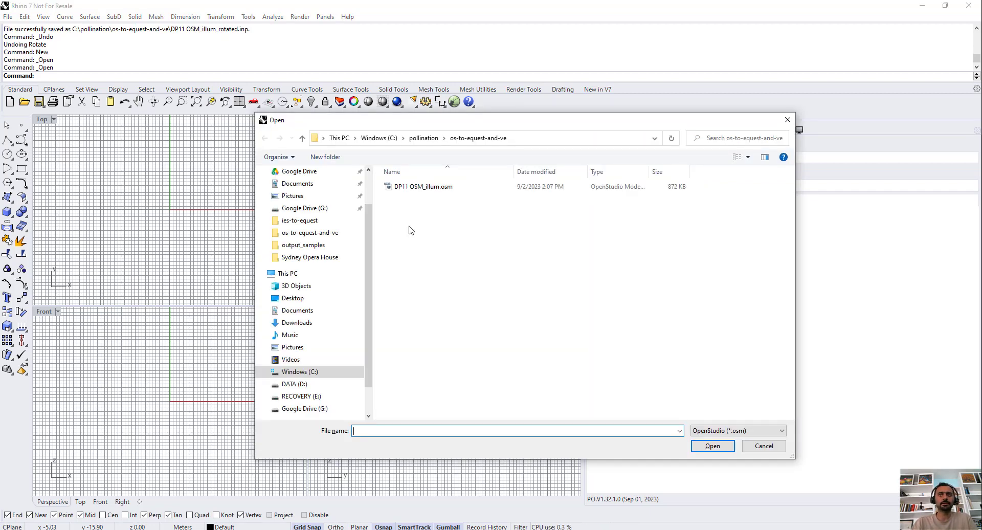
click(407, 186)
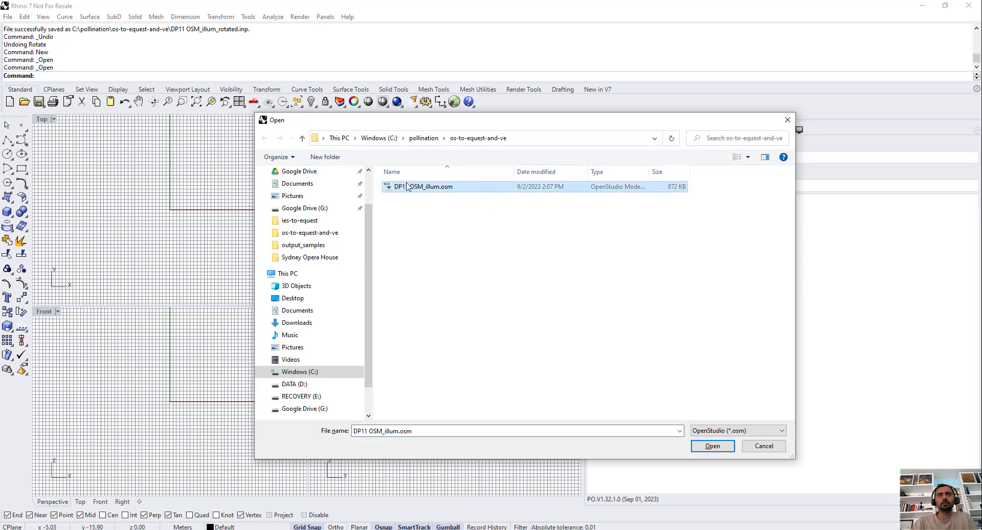
click(716, 448)
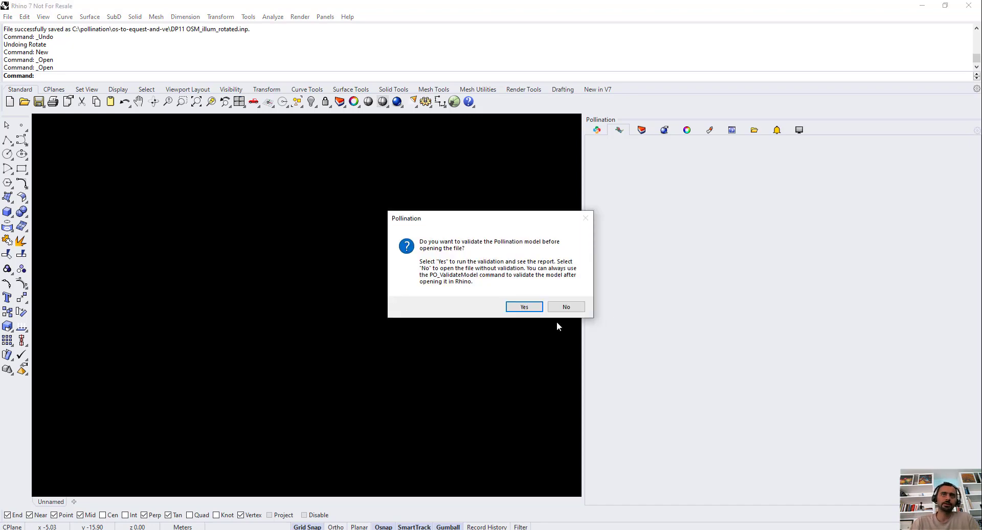
click(567, 306)
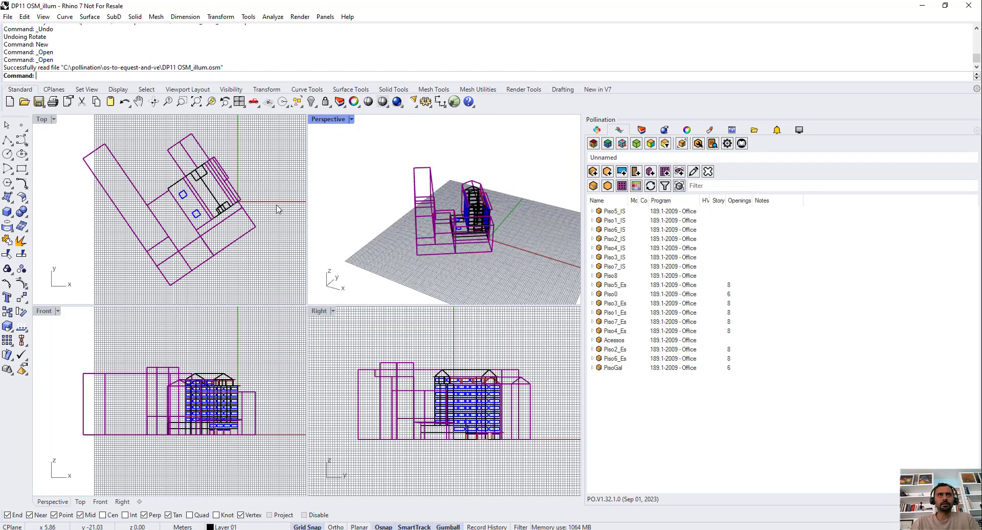
Maximize the Perspective viewport and hide its construction grid.
double_click(329, 119)
right_drag(320, 151, 318, 409)
key(F7)
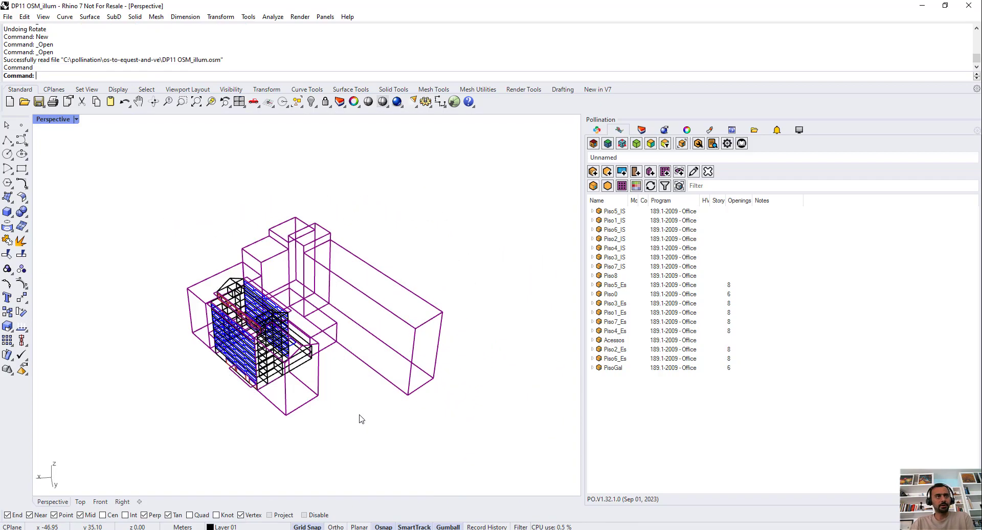
scroll(404, 223, down, 2)
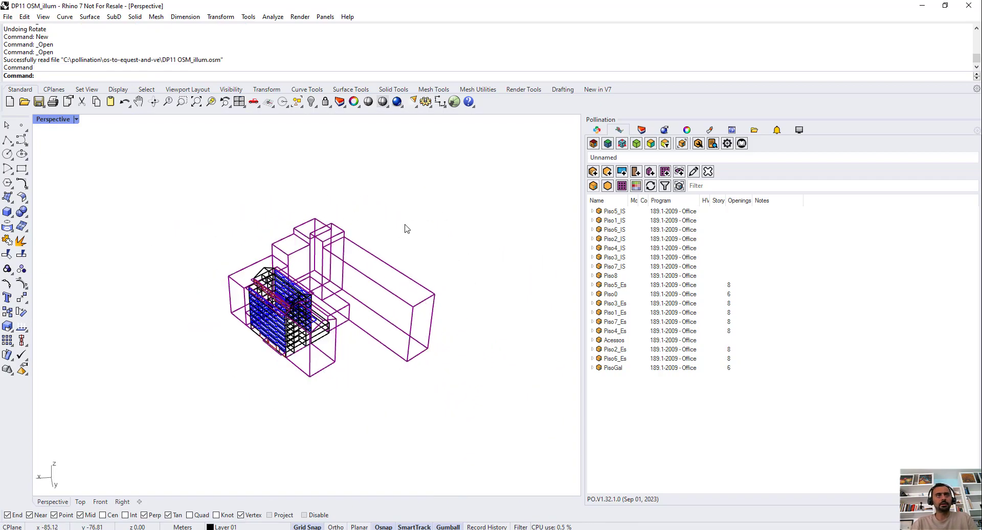
Color the Pollination model by face type and look at the roof and its two skylights from above.
click(593, 143)
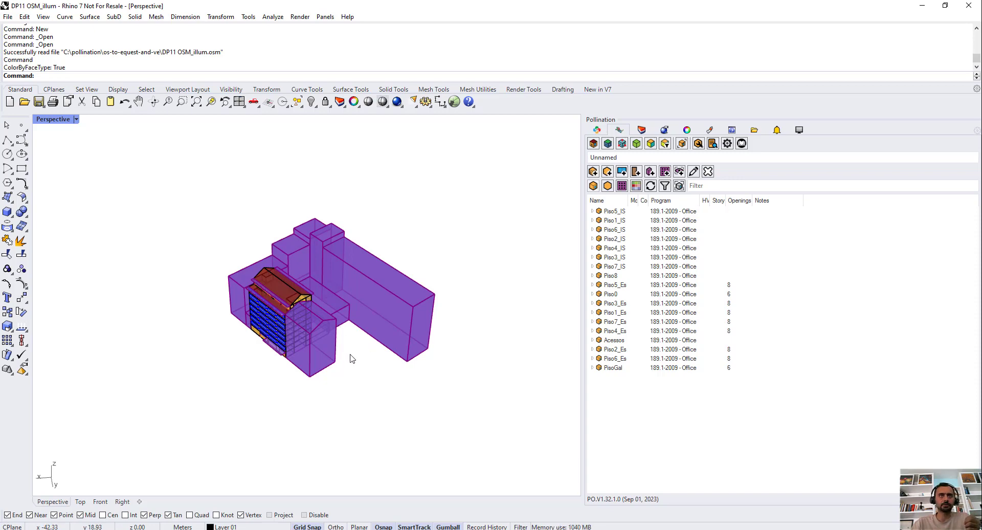
right_drag(353, 364, 210, 416)
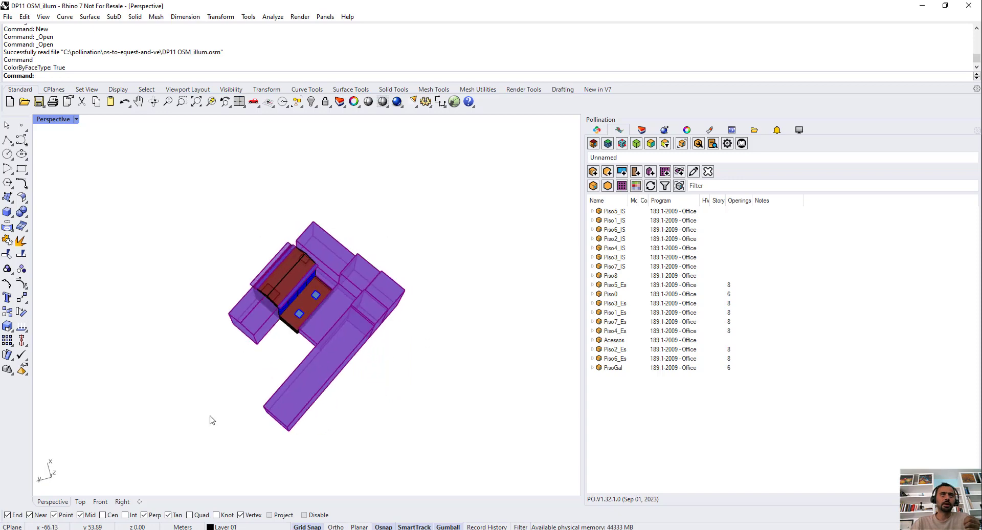
scroll(320, 309, up, 6)
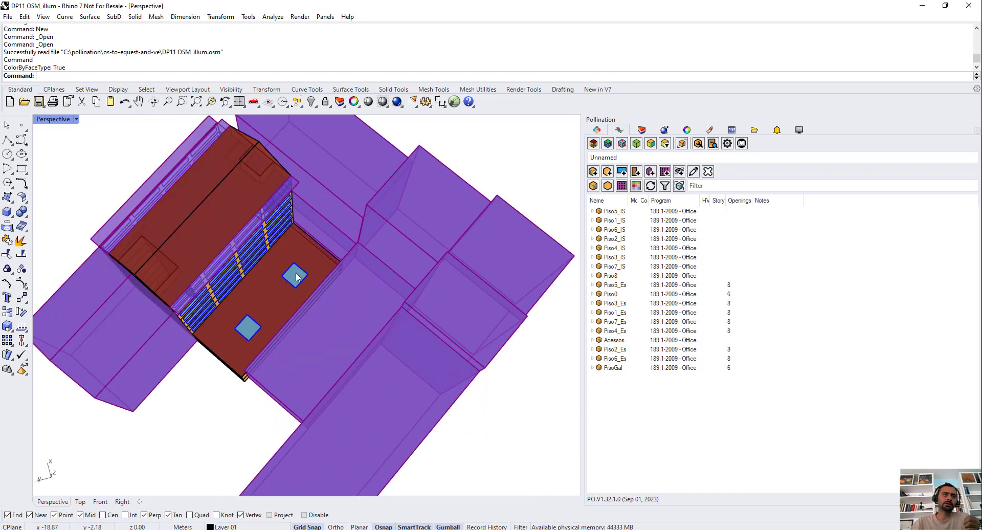
Show the model in the Top view and hide that view's construction grid.
click(80, 502)
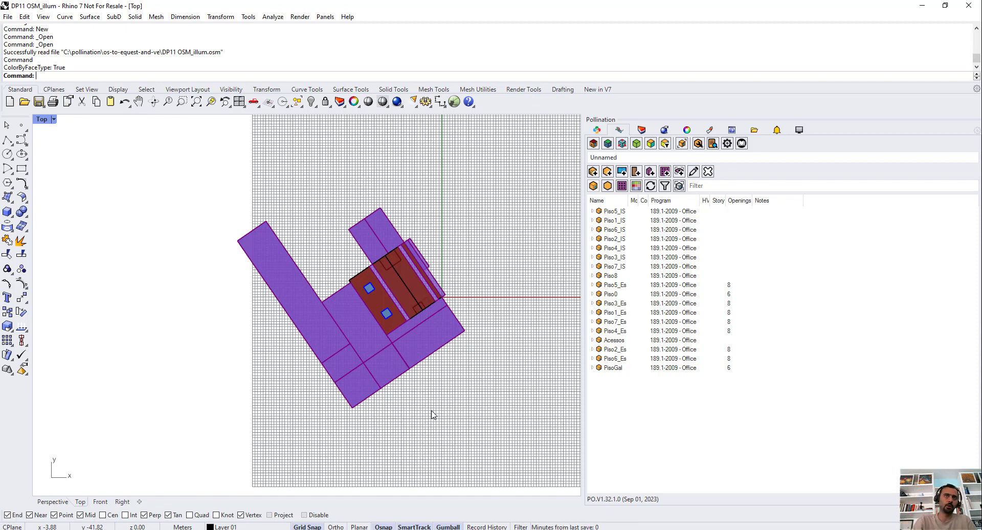
right_drag(458, 373, 425, 388)
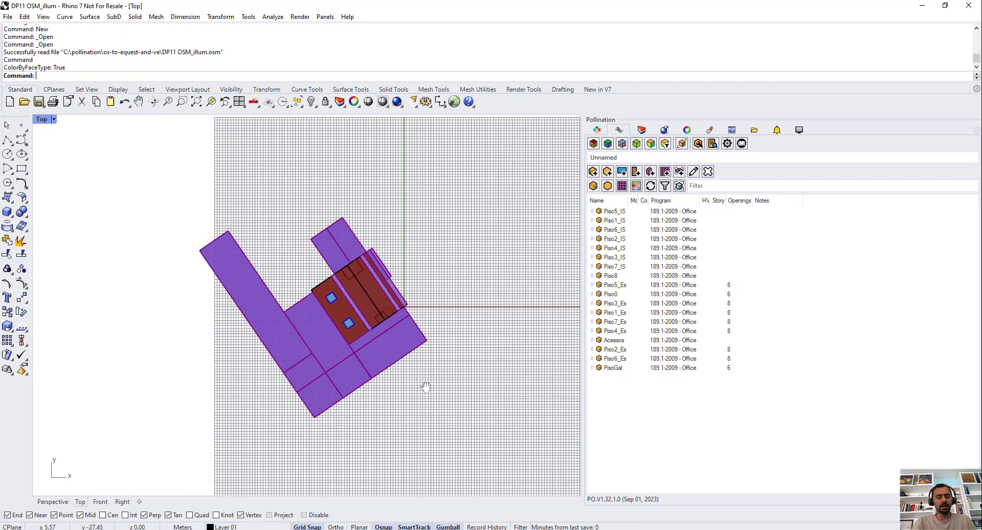
key(F7)
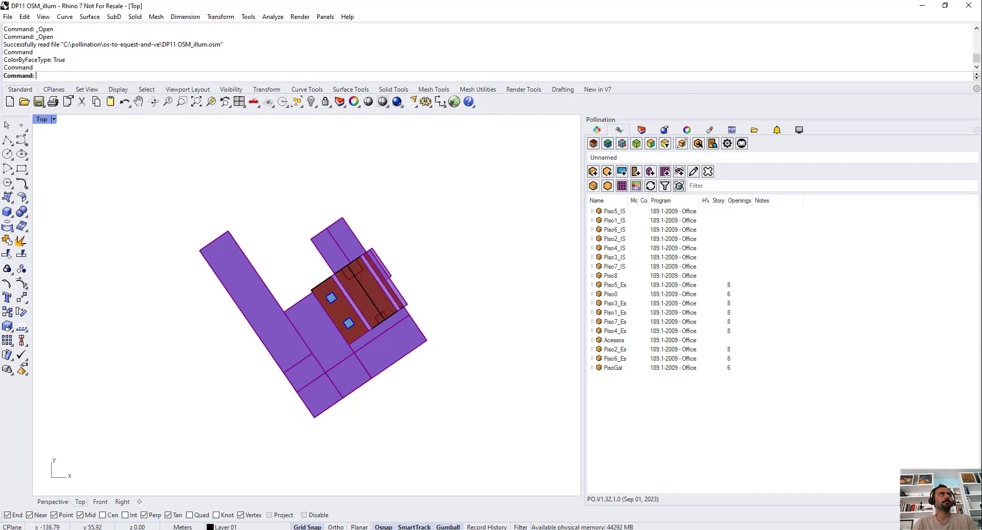
Return to the Perspective view and run PO_ValidateModel on the whole model with SelectedOnly=No and RoomOverlapsOnly=No.
click(53, 501)
right_drag(262, 389, 328, 459)
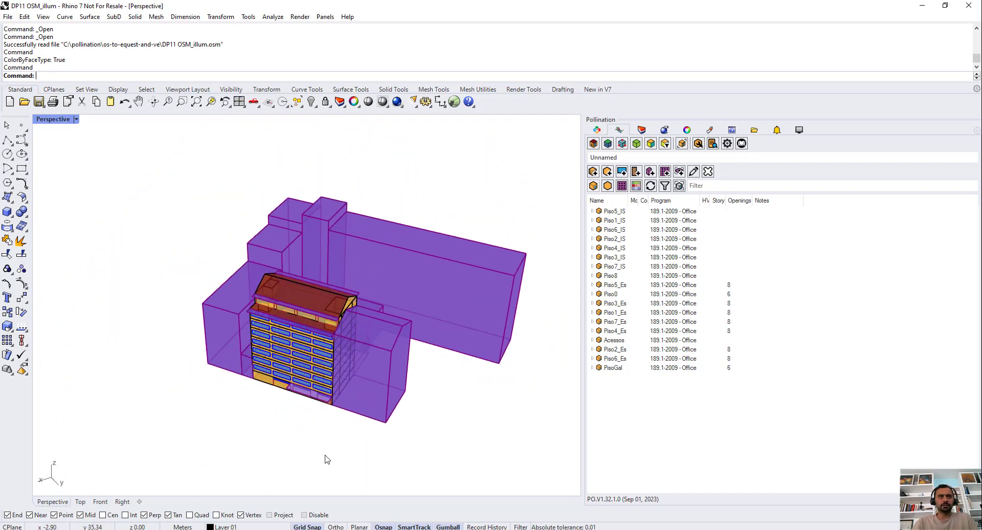
text(PO_ValidateModel)
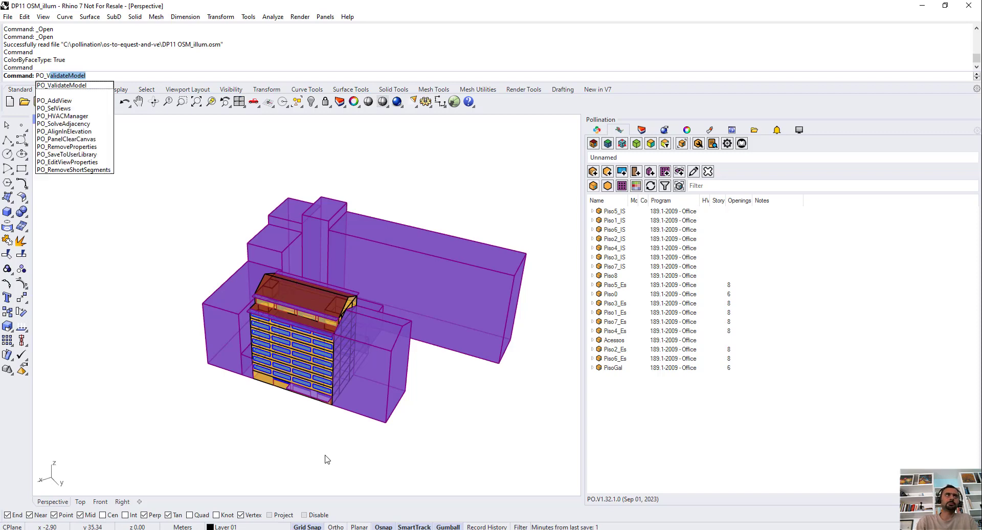
key(Return)
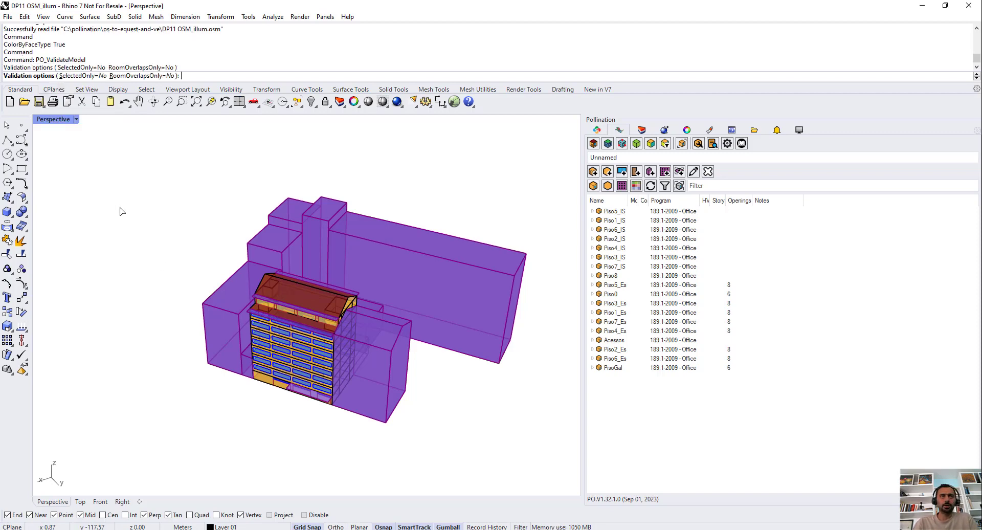
key(Return)
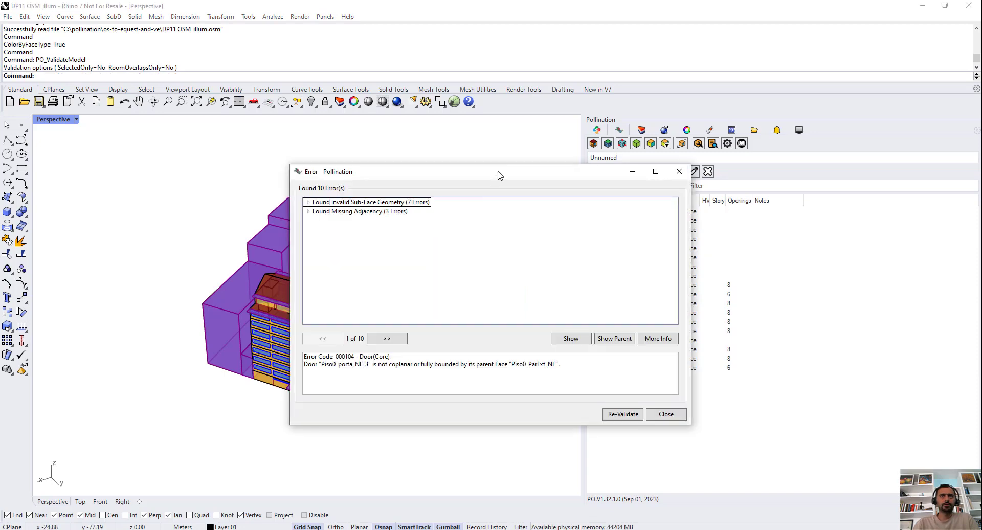
Expand the Invalid Sub-Face Geometry errors, select every door entry in that group and show those doors in the model.
drag(497, 176, 697, 176)
click(568, 206)
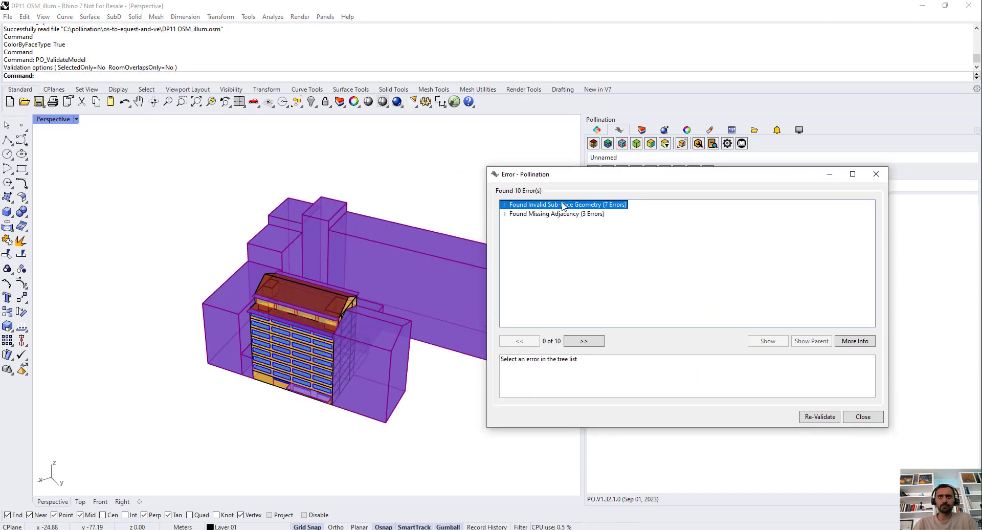
click(506, 205)
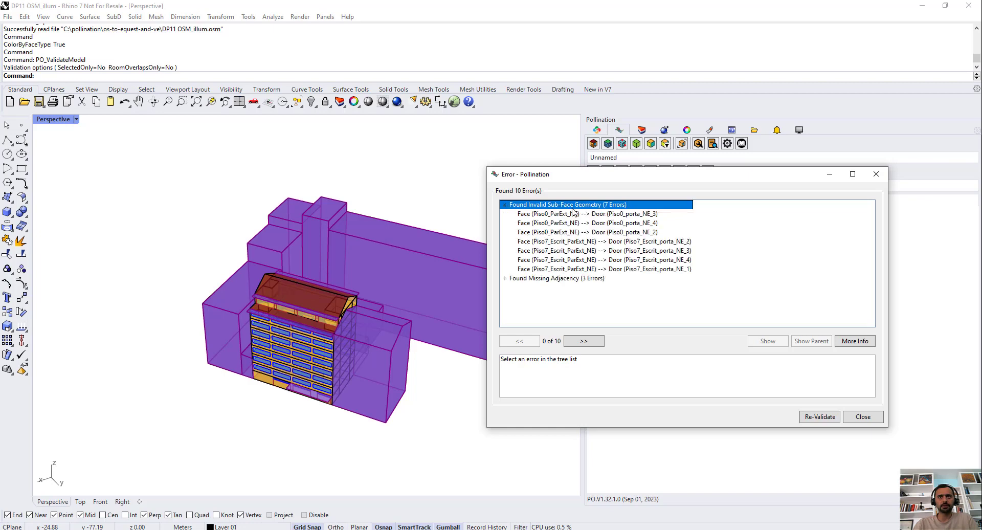
click(578, 215)
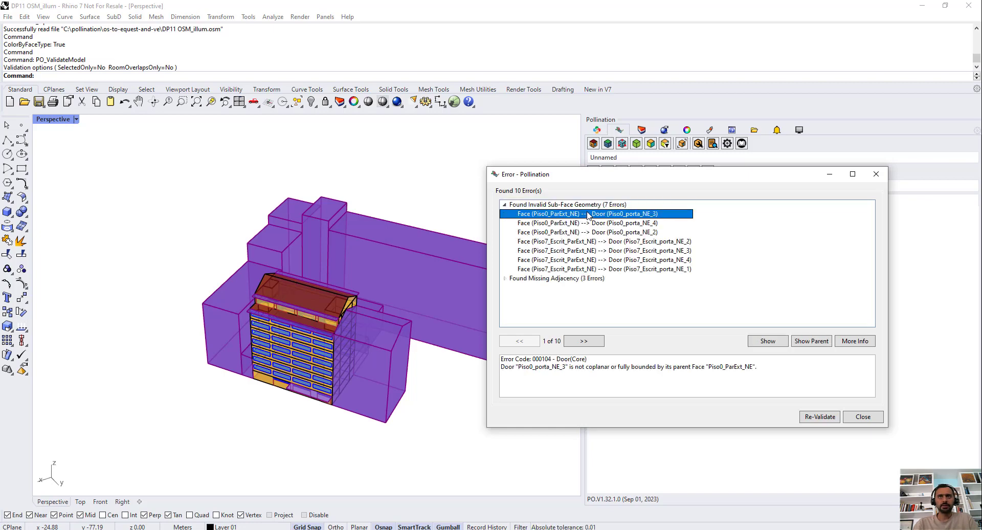
shift+click(616, 269)
click(767, 341)
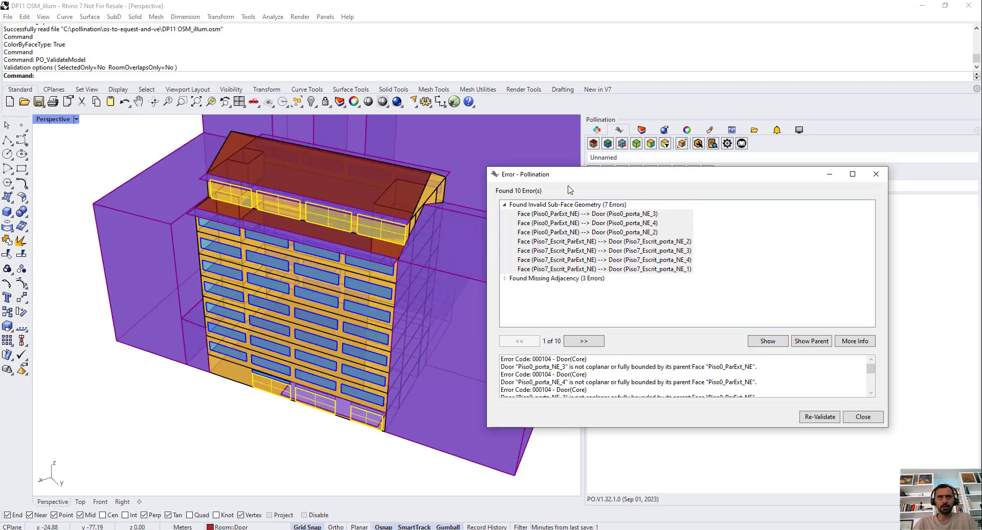
Examine the highlighted ground-floor and upper-floor doors against the edges of their parent faces on the facade.
right_drag(248, 303, 276, 335)
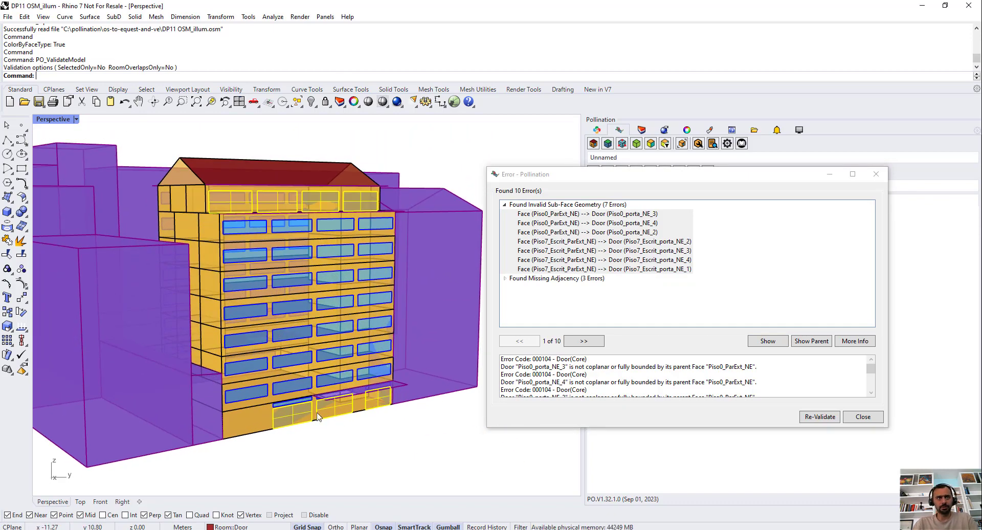
scroll(301, 428, up, 5)
scroll(266, 430, down, 2)
scroll(219, 392, down, 2)
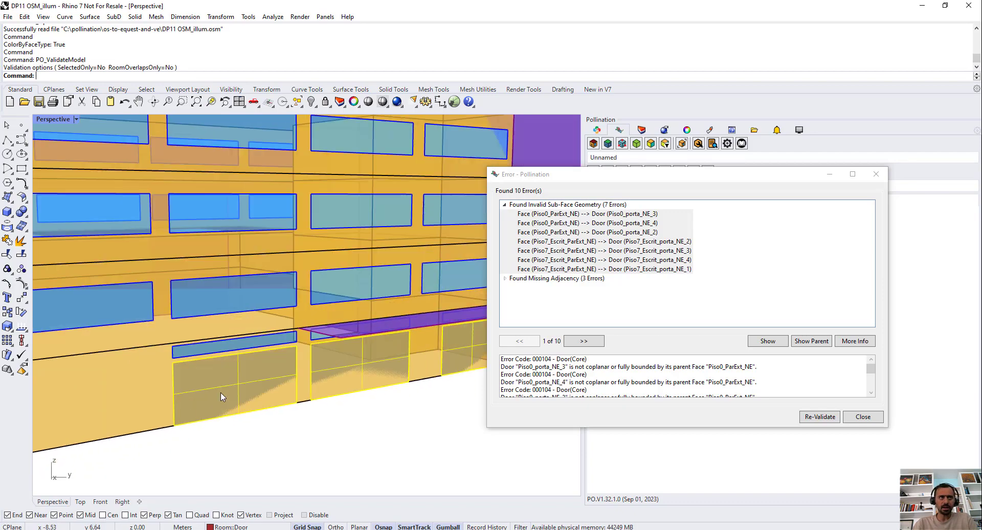
scroll(278, 381, down, 2)
scroll(279, 381, down, 3)
scroll(286, 231, down, 2)
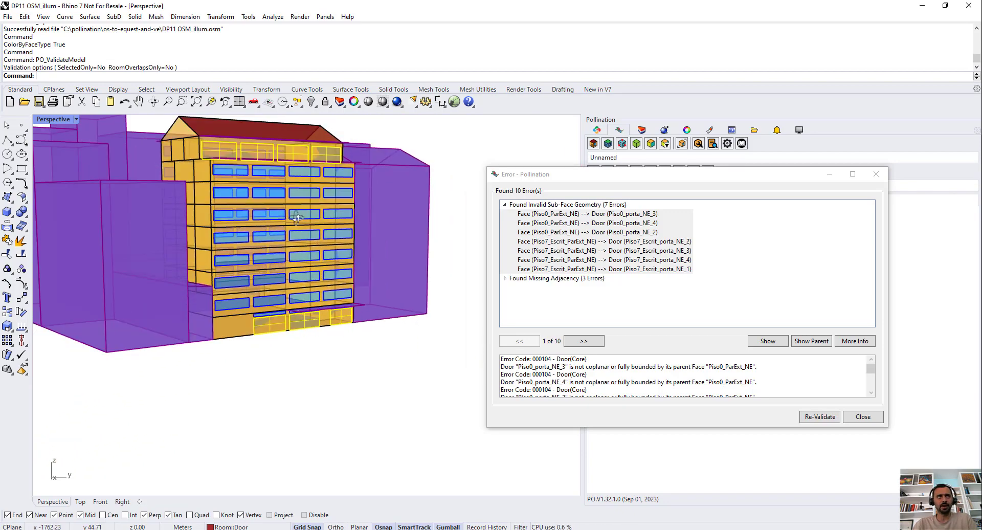
Run PO_OffsetChildObjects on the ground-floor room and the top-floor Piso7 office room with IgnoreInsideEdges=Yes and OffsetDistance=0.005.
right_drag(298, 215, 299, 253)
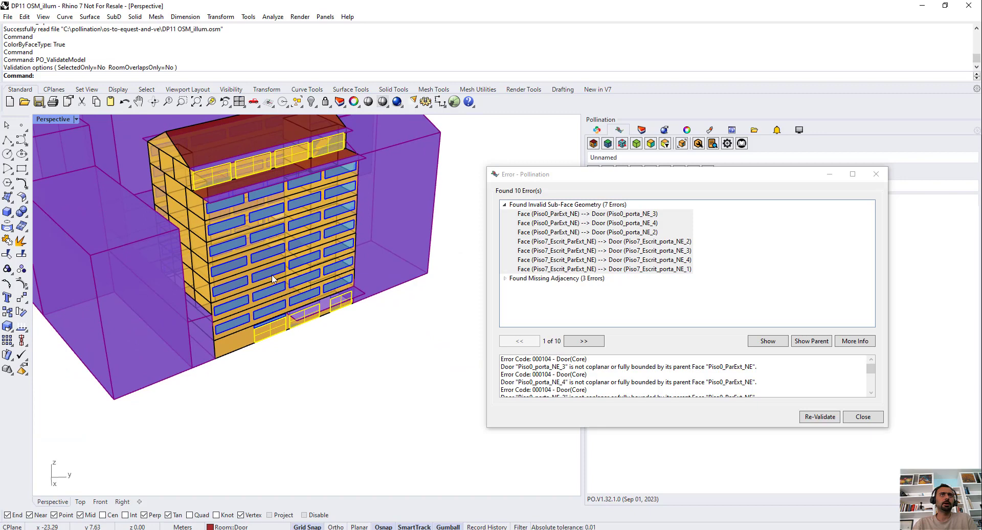
click(337, 362)
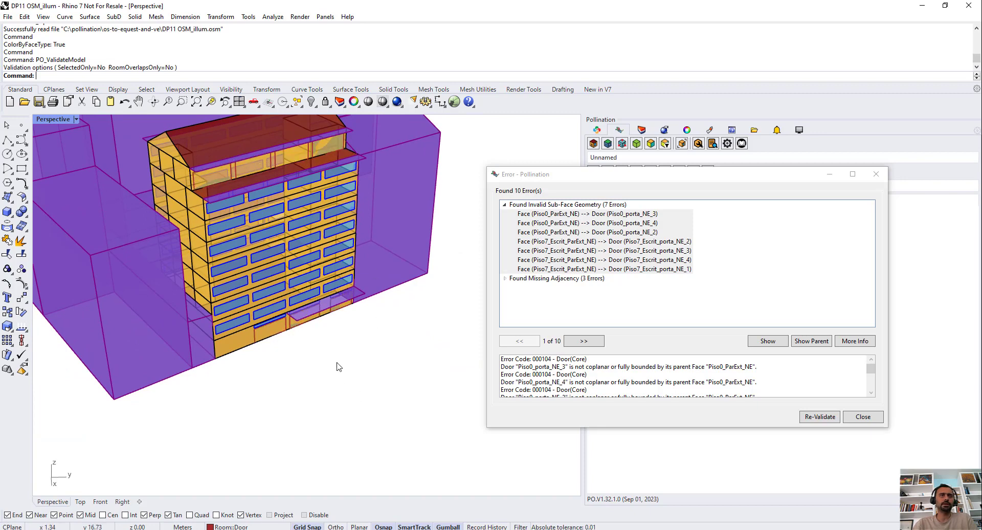
text(P)
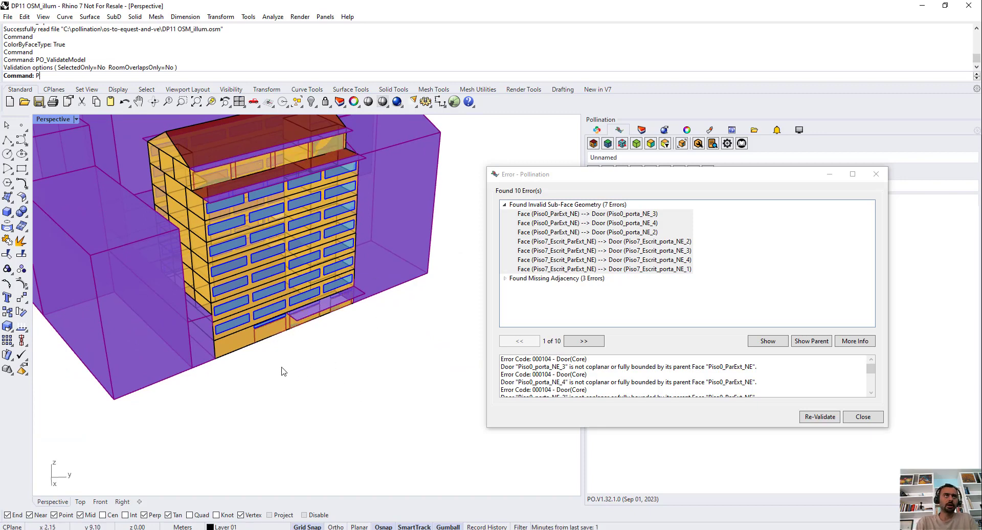
text(O_OffsetChildObjects)
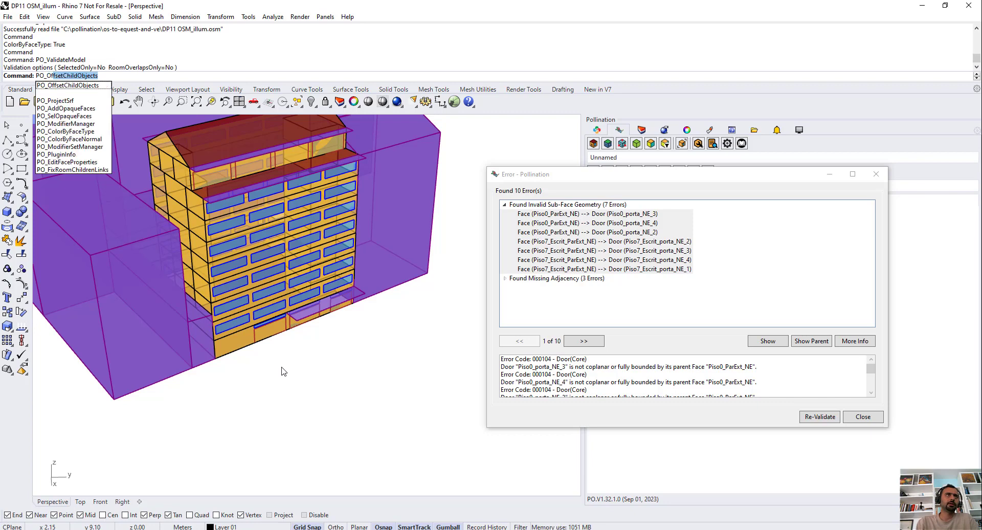
key(Return)
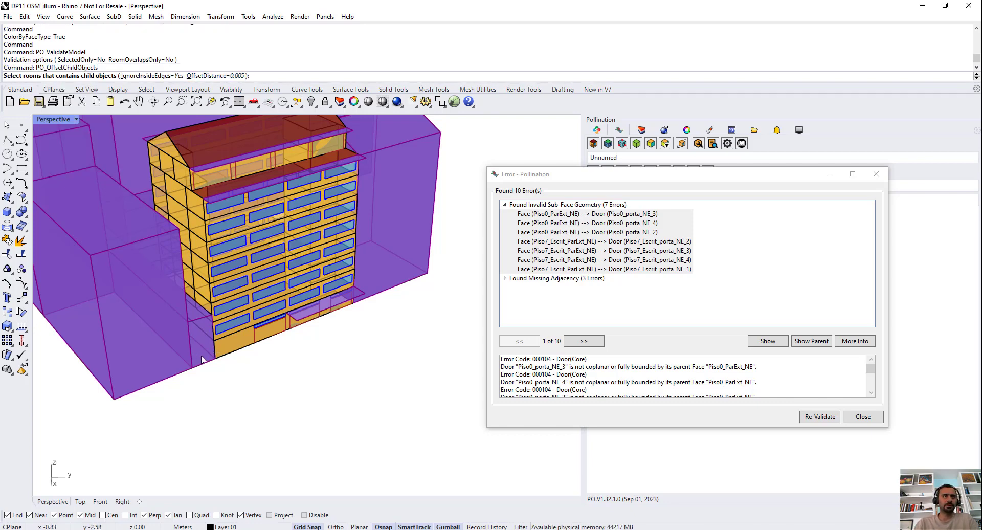
click(237, 350)
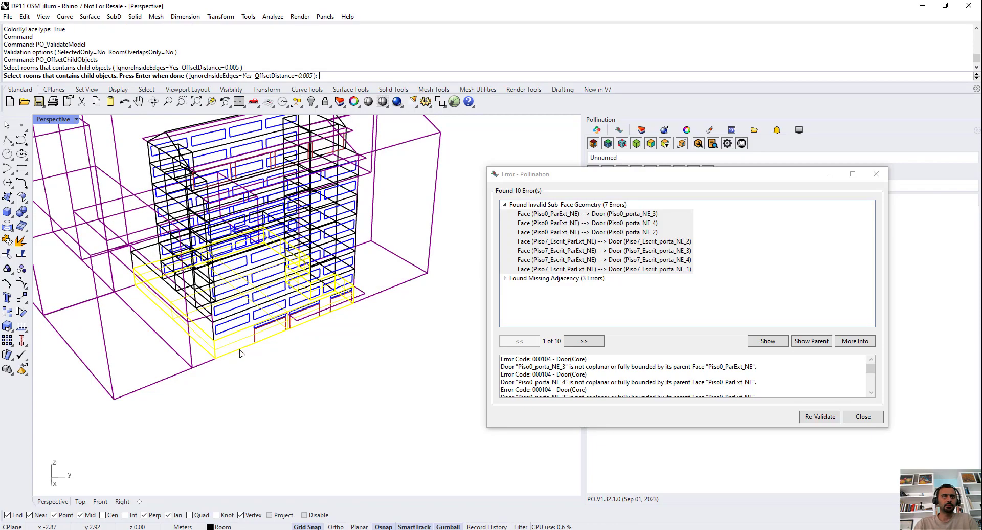
scroll(358, 150, up, 6)
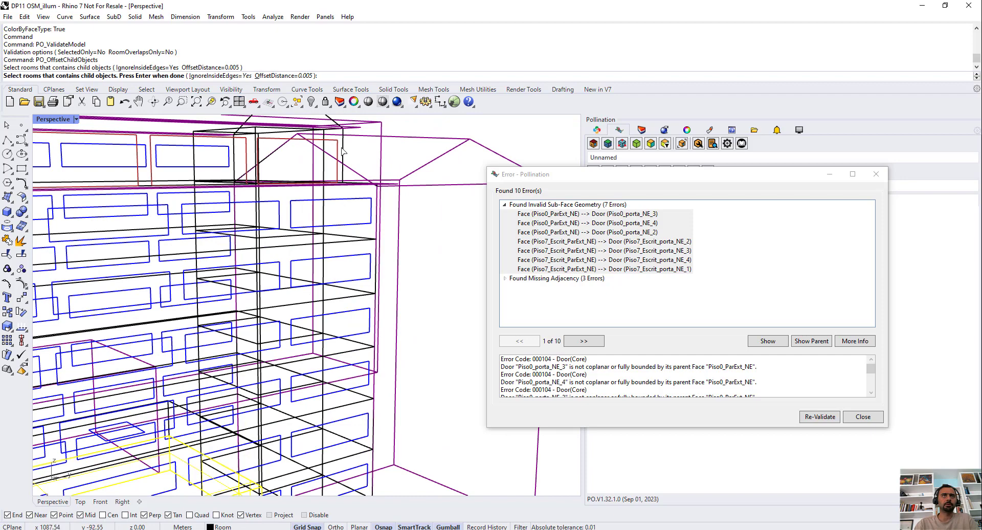
scroll(346, 249, down, 8)
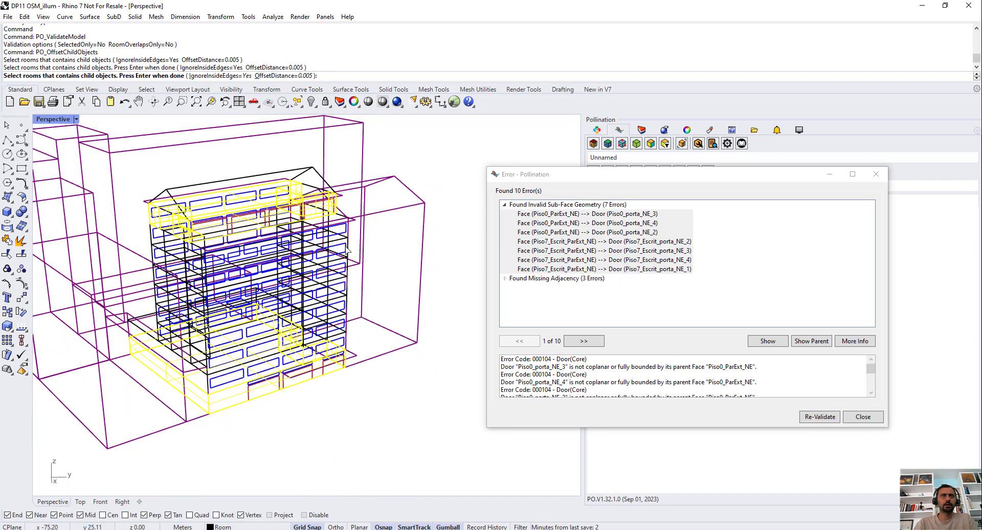
right_drag(346, 249, 282, 287)
right_click(280, 288)
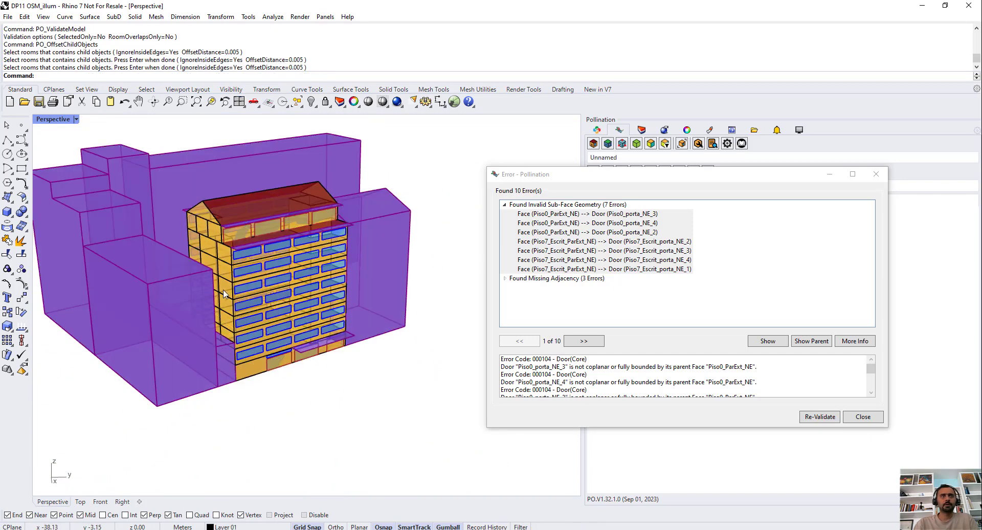
Re-validate the whole model with SelectedOnly=No and RoomOverlapsOnly=No.
click(607, 204)
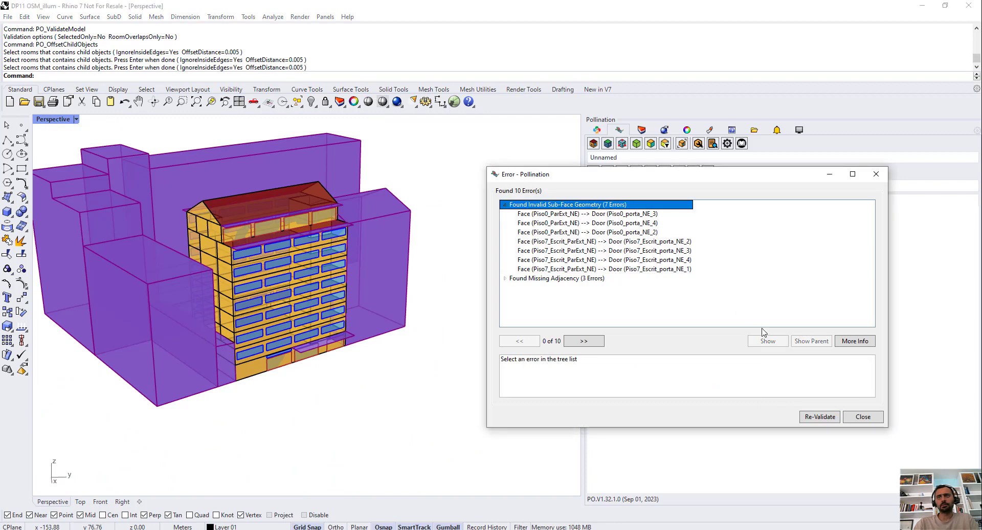
click(819, 417)
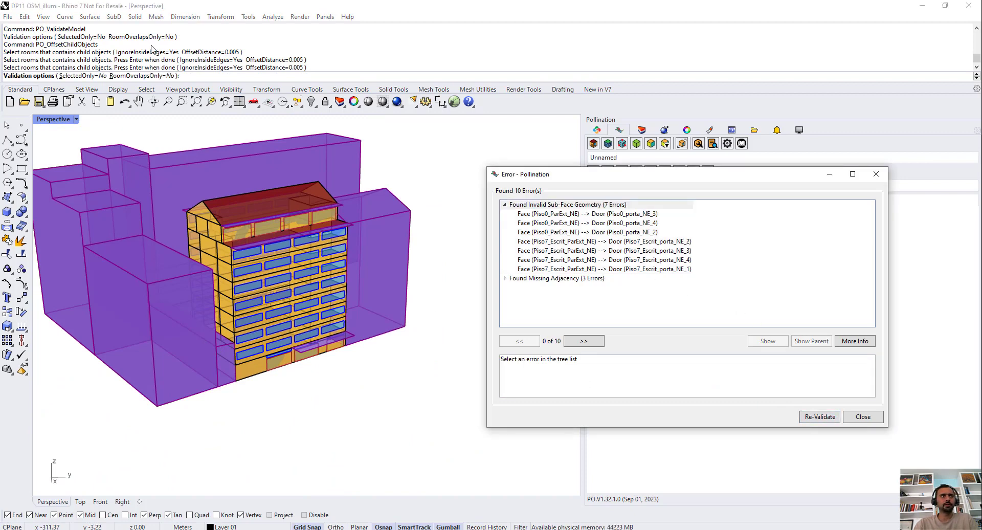
click(189, 78)
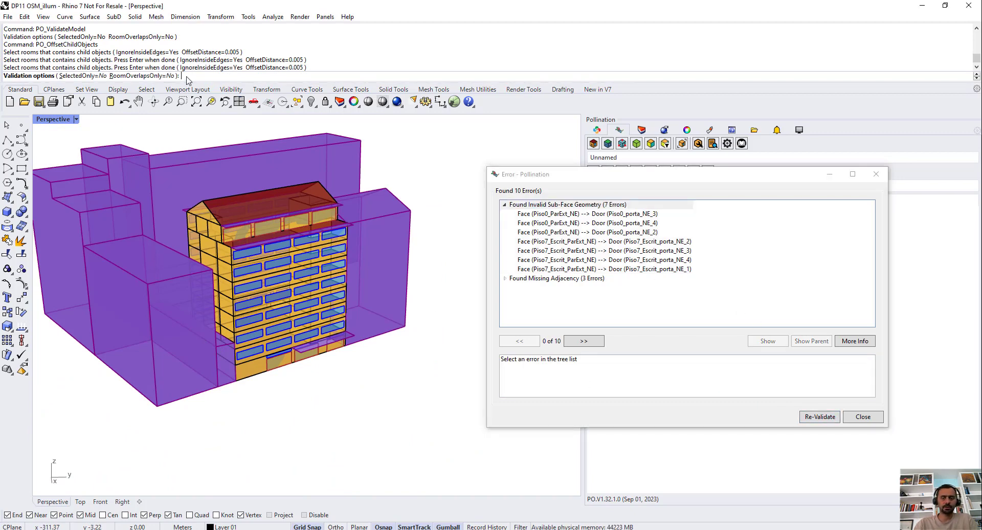
key(Return)
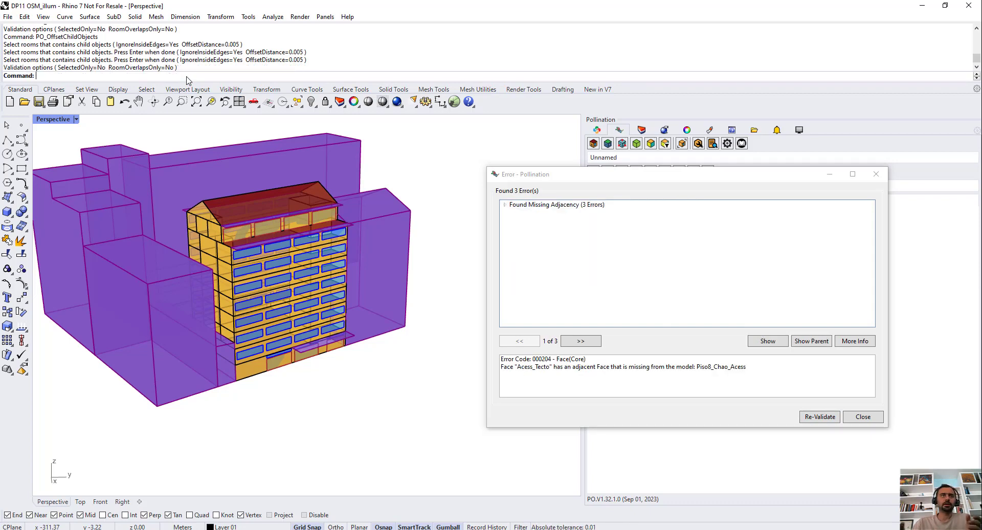
Expand the Missing Adjacency errors, select every face entry in that group and show those faces in the model.
scroll(396, 258, down, 2)
scroll(396, 258, up, 2)
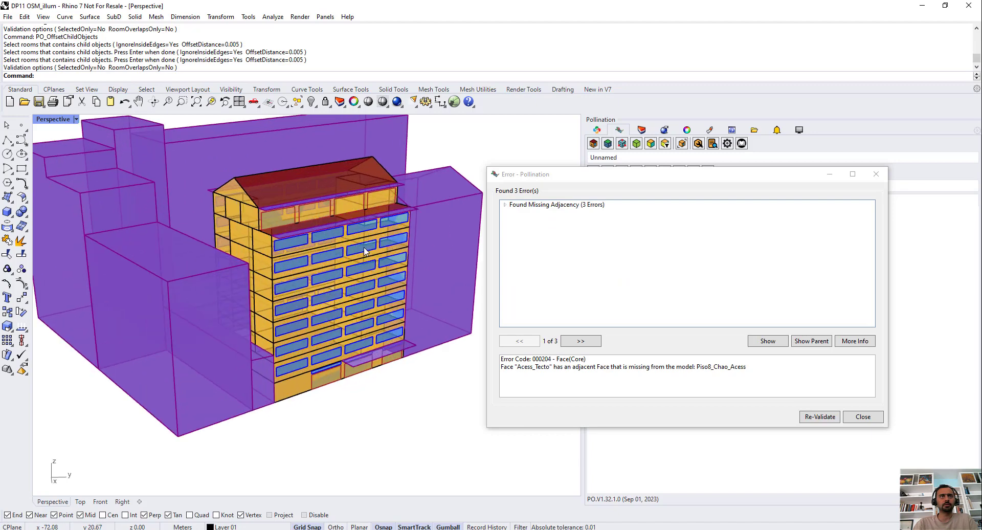
click(503, 204)
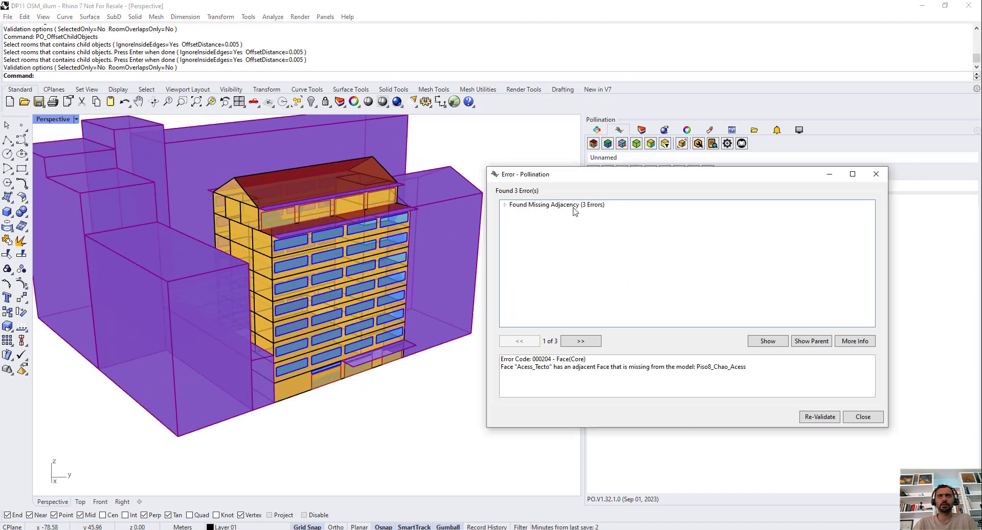
double_click(509, 205)
click(550, 215)
shift+click(552, 232)
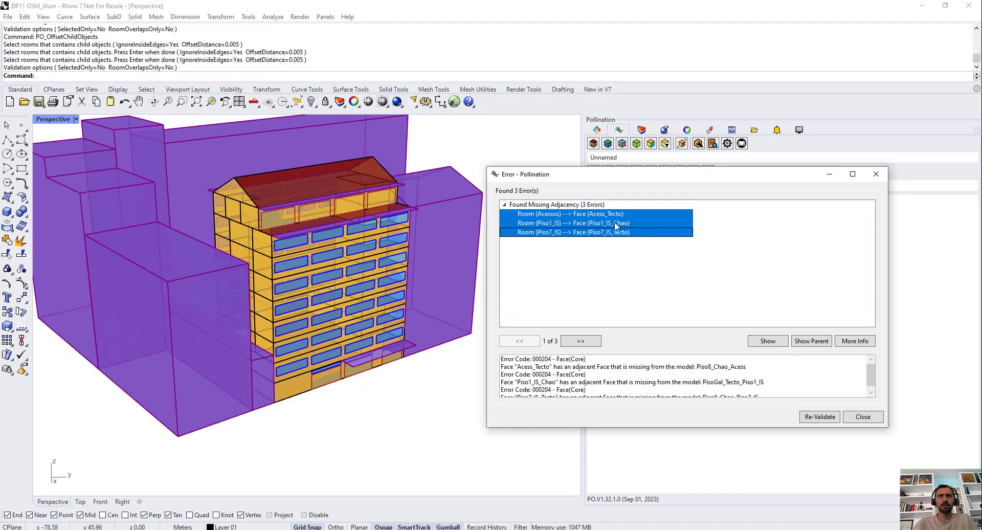
click(751, 343)
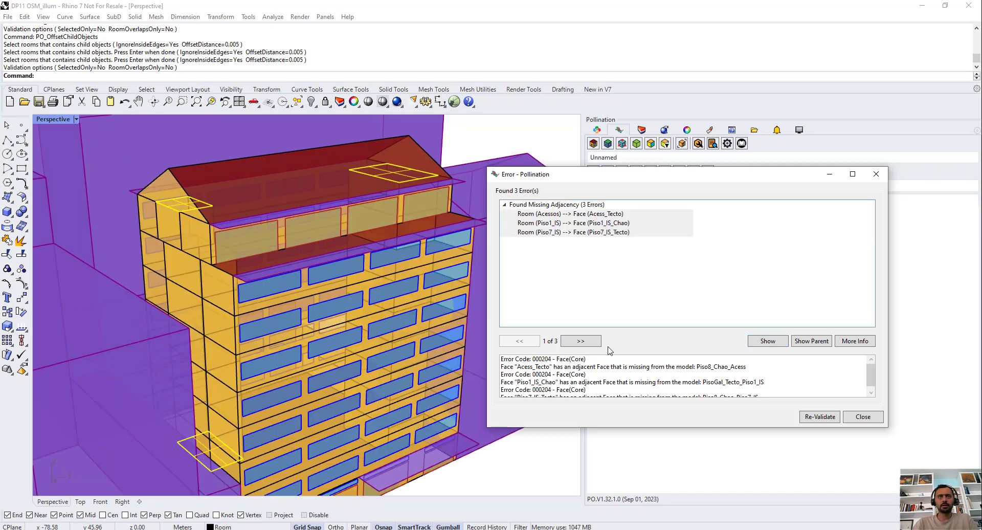
scroll(293, 257, down, 3)
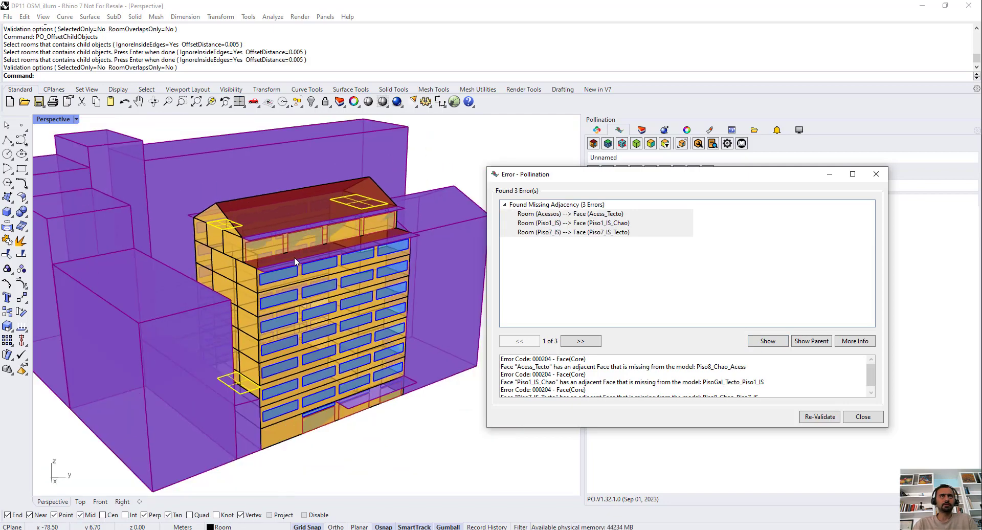
right_drag(294, 256, 332, 205)
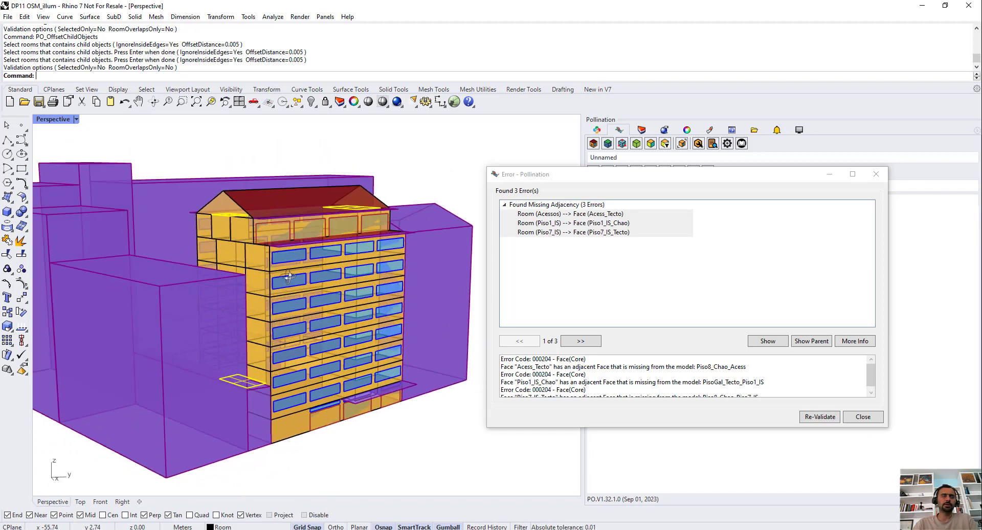
click(404, 182)
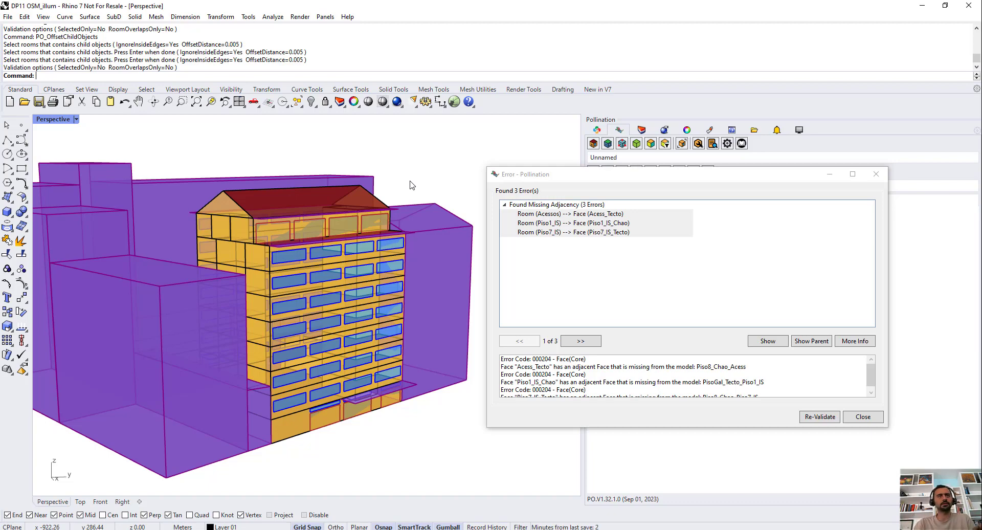
Examine the pitched-roof room and the top-floor rooms beneath it, where the adjacent faces are reported missing.
scroll(362, 194, up, 5)
click(371, 191)
right_drag(433, 200, 389, 261)
scroll(378, 277, up, 5)
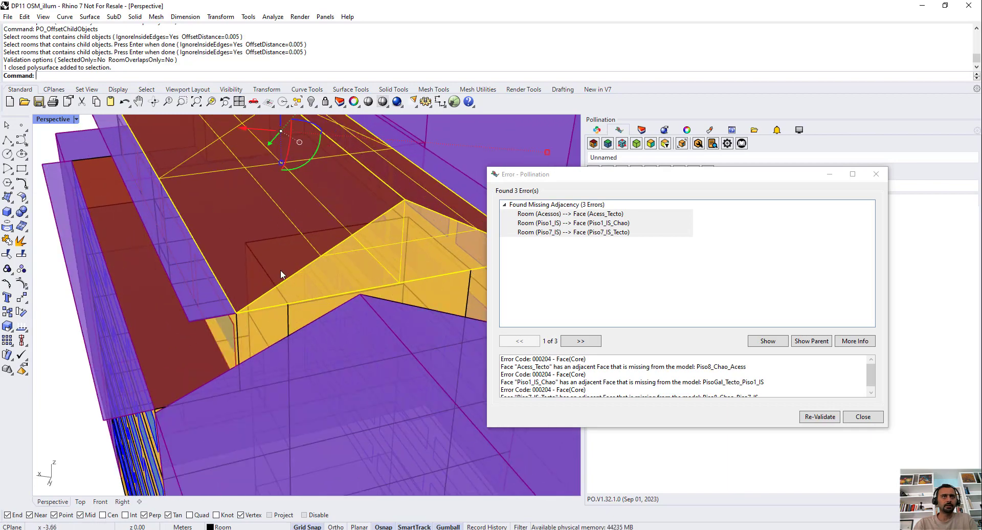
scroll(333, 247, down, 3)
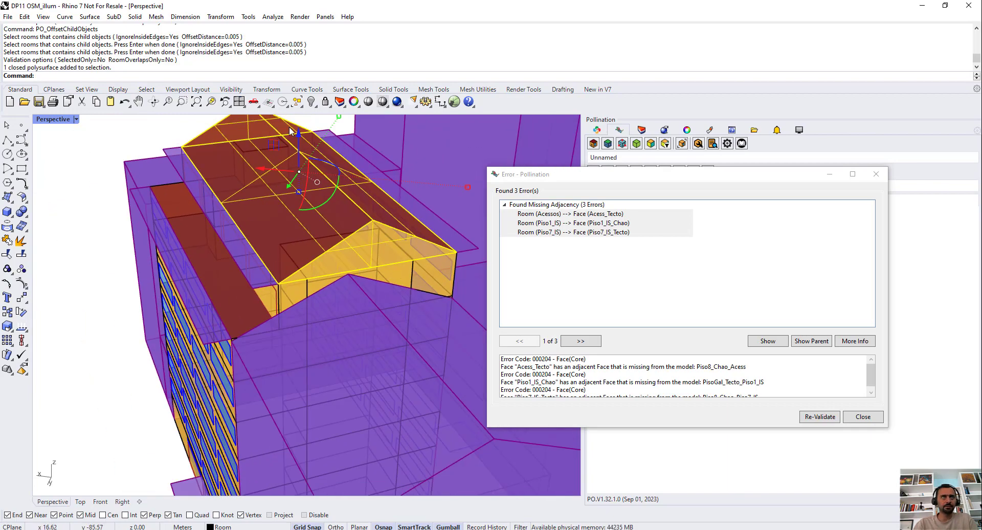
scroll(343, 257, up, 2)
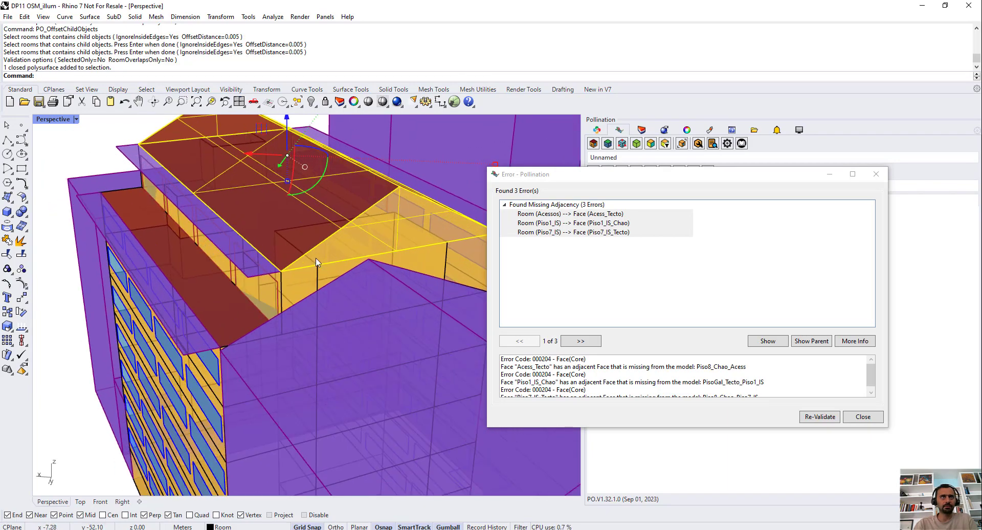
click(318, 273)
click(315, 267)
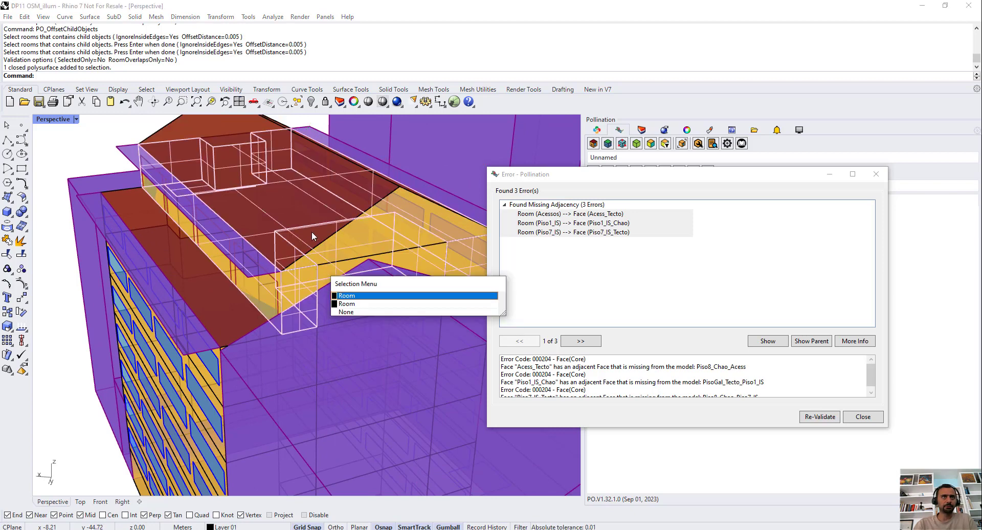
key(Escape)
scroll(271, 251, down, 4)
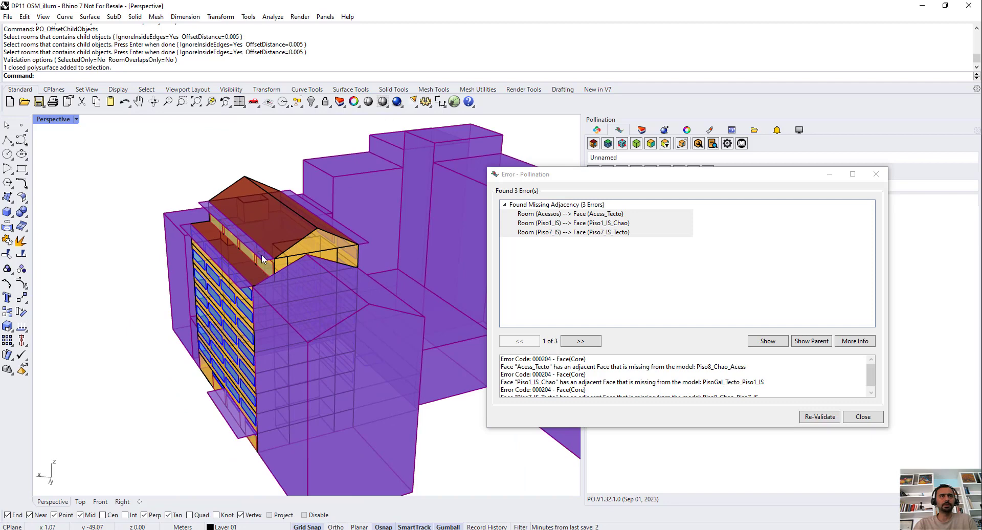
scroll(286, 271, up, 4)
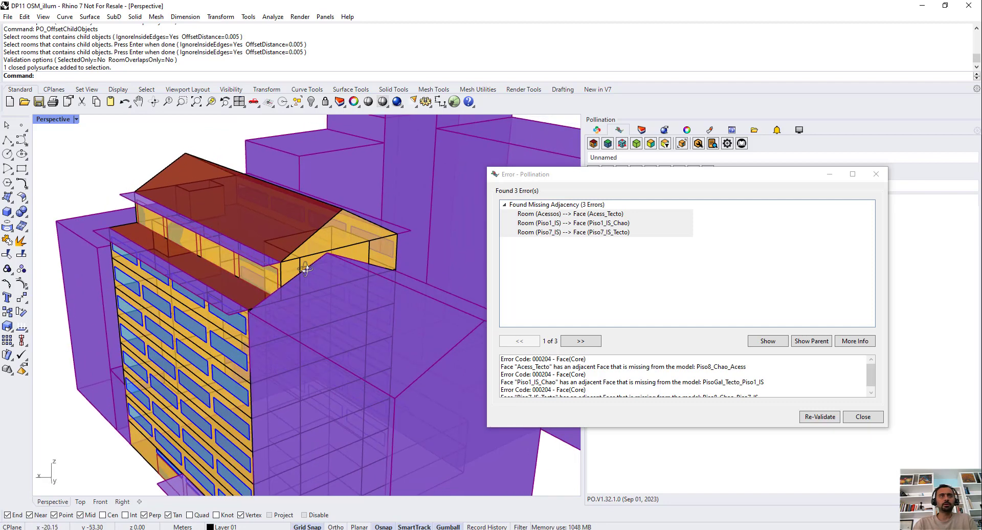
Close the validation report and colour the model by boundary condition.
click(863, 416)
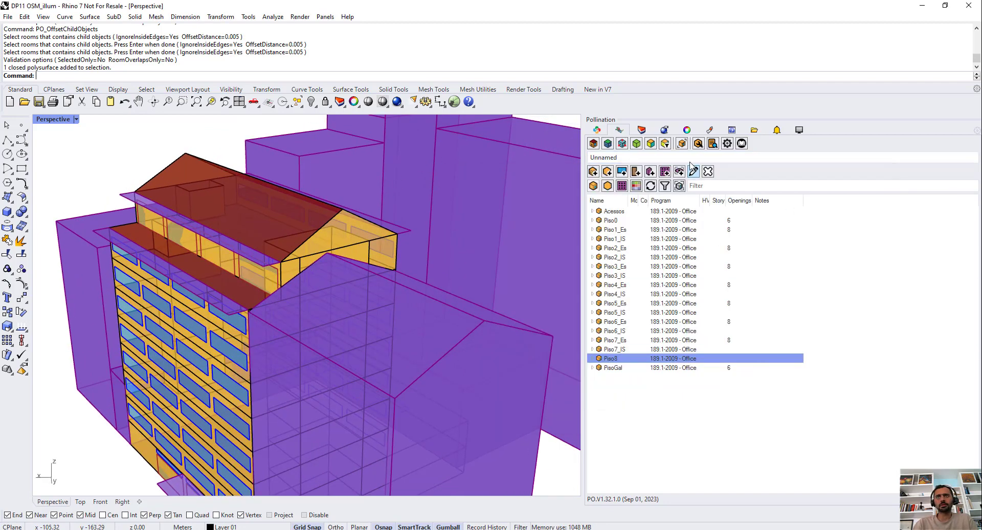
click(608, 144)
right_drag(276, 274, 491, 258)
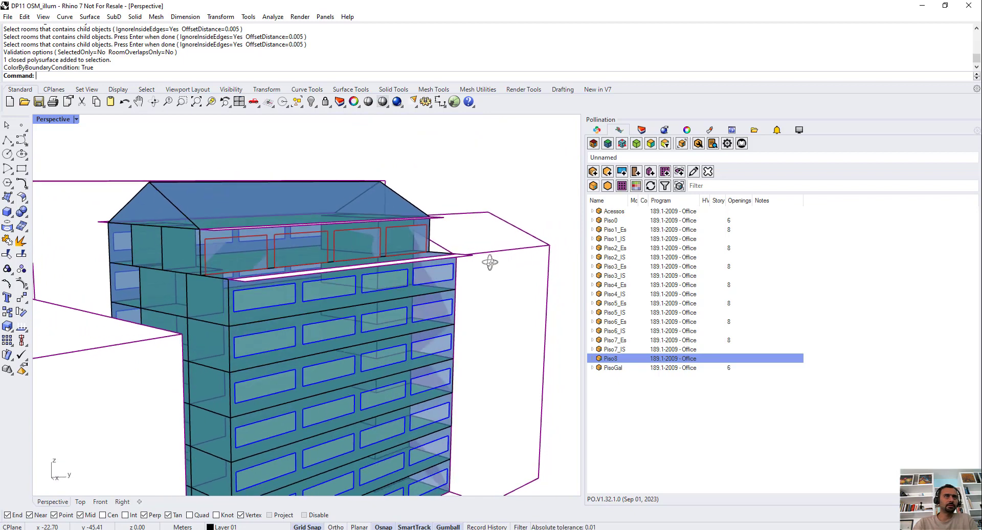
Set the transparency to 0 in the Pollination renderer settings.
click(664, 144)
drag(443, 290, 370, 292)
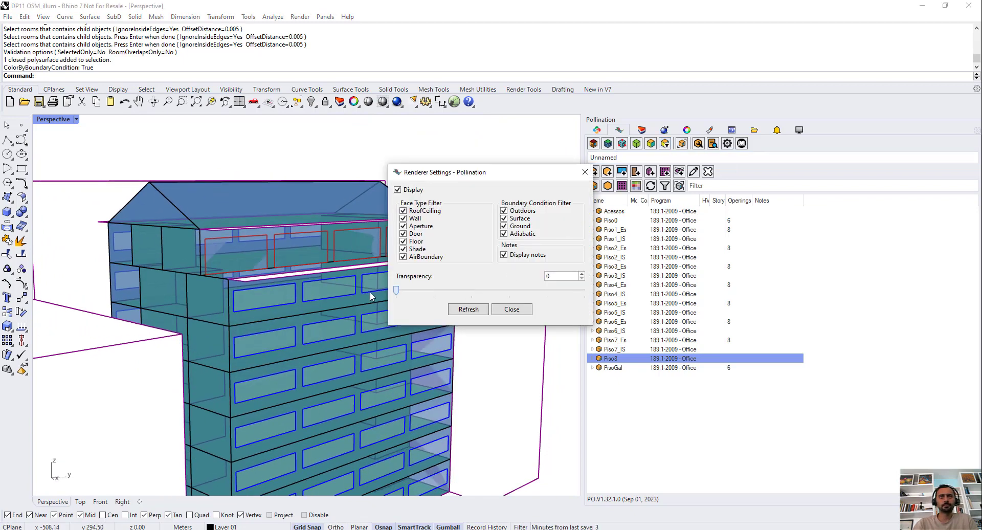
click(512, 309)
Select all shades with PO_SelShades and hide them so only the building's rooms remain displayed.
right_drag(435, 240, 351, 254)
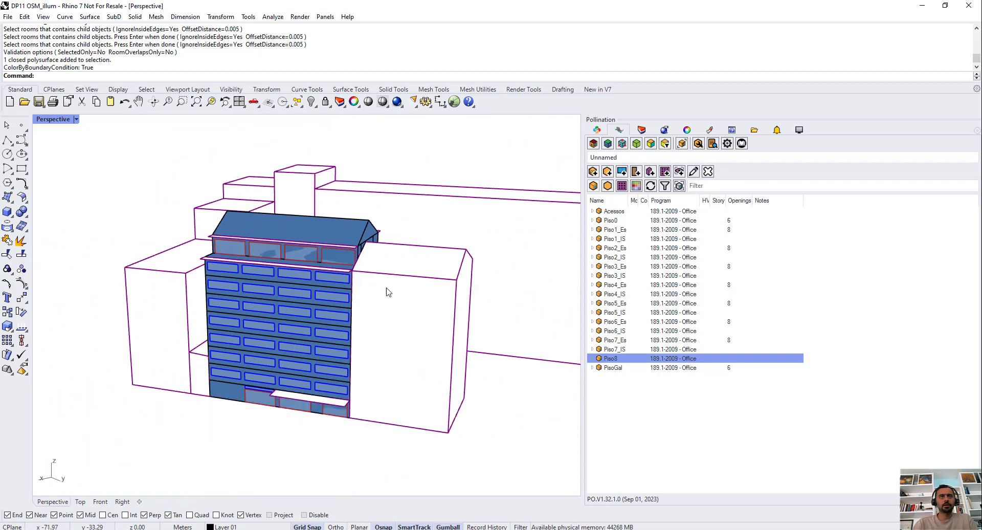
scroll(369, 252, up, 2)
scroll(372, 294, down, 1)
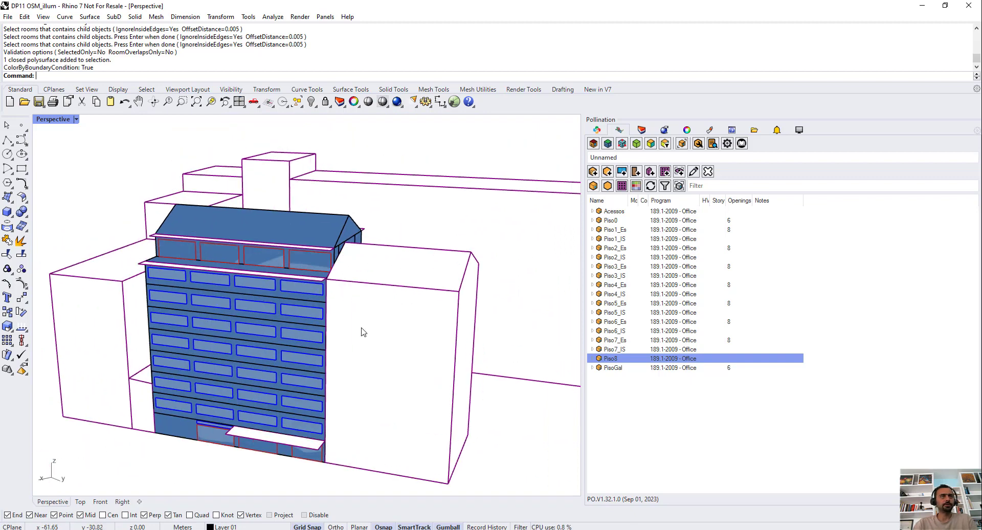
scroll(371, 333, down, 1)
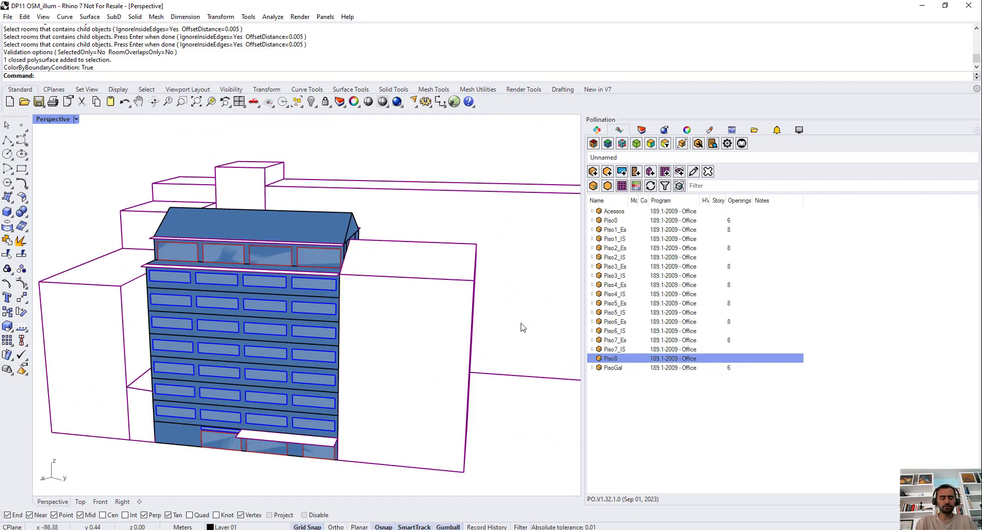
text(PO_SelShades)
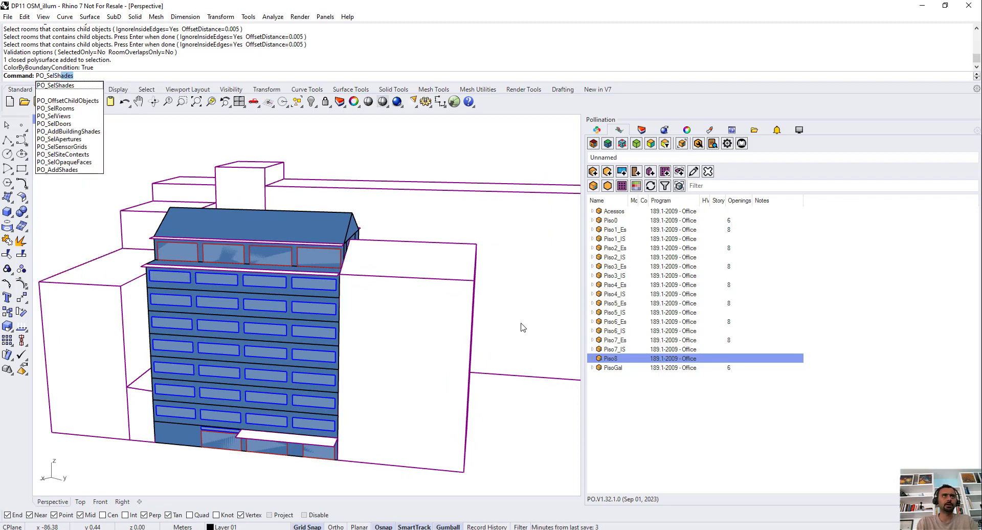
key(Return)
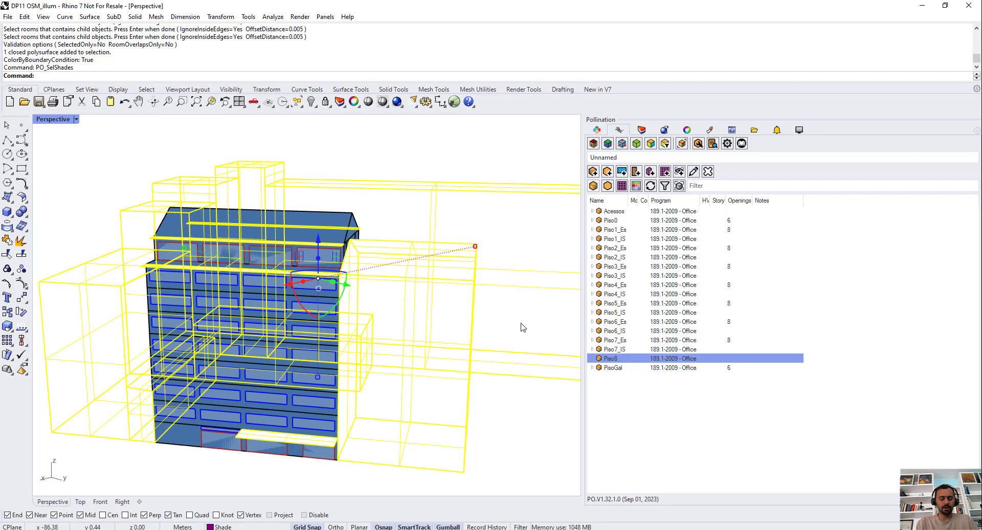
key(ctrl+h)
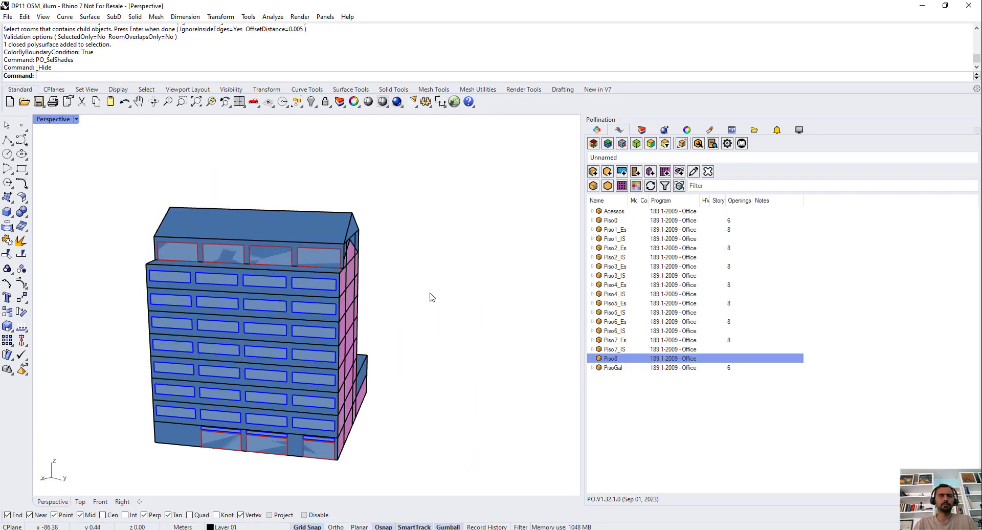
Examine the boundary-condition colours on all sides of the building, and turn the boundary-condition colouring off.
right_drag(424, 287, 337, 327)
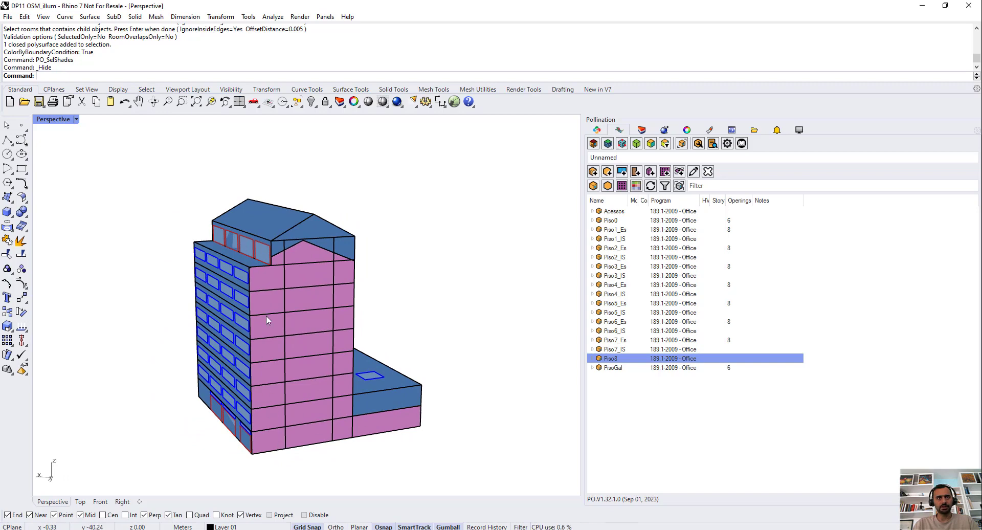
right_drag(354, 321, 57, 383)
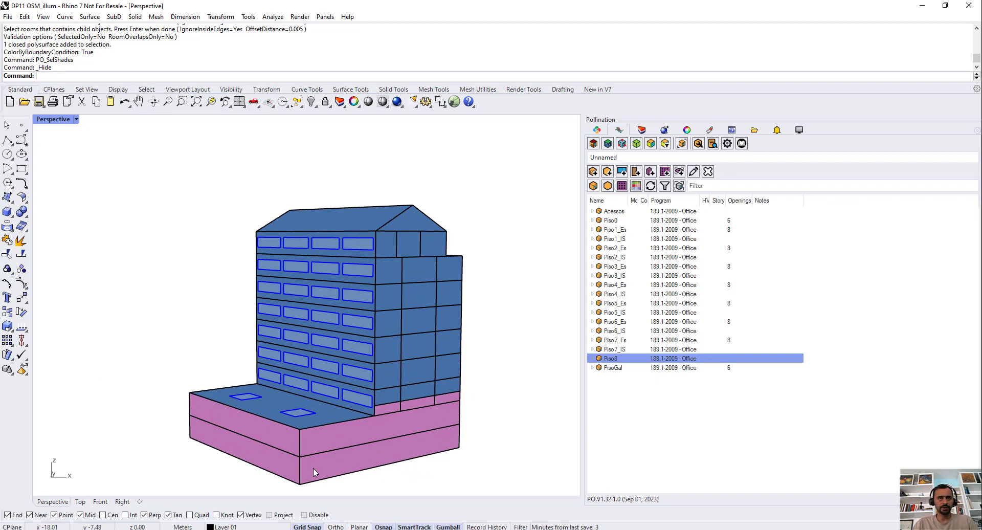
right_drag(189, 398, 325, 368)
scroll(287, 224, up, 5)
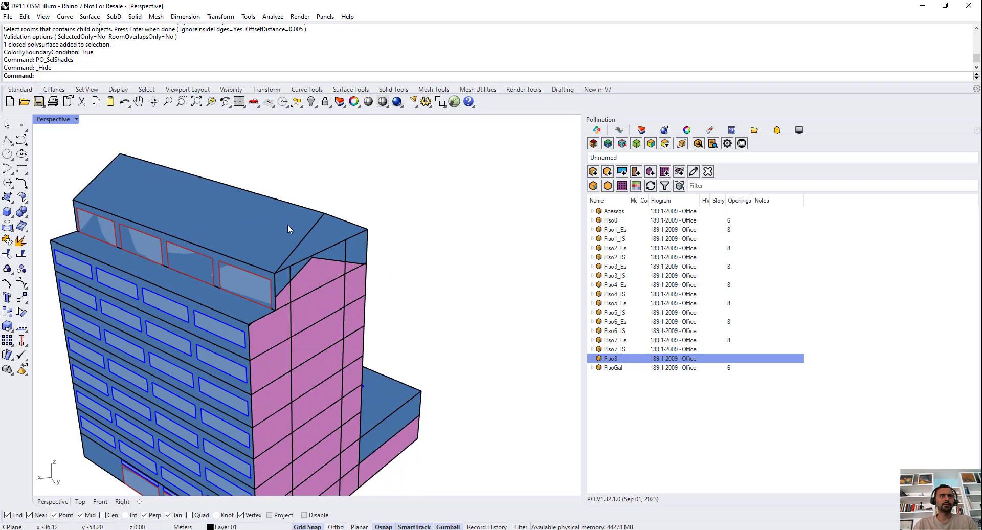
scroll(388, 227, down, 5)
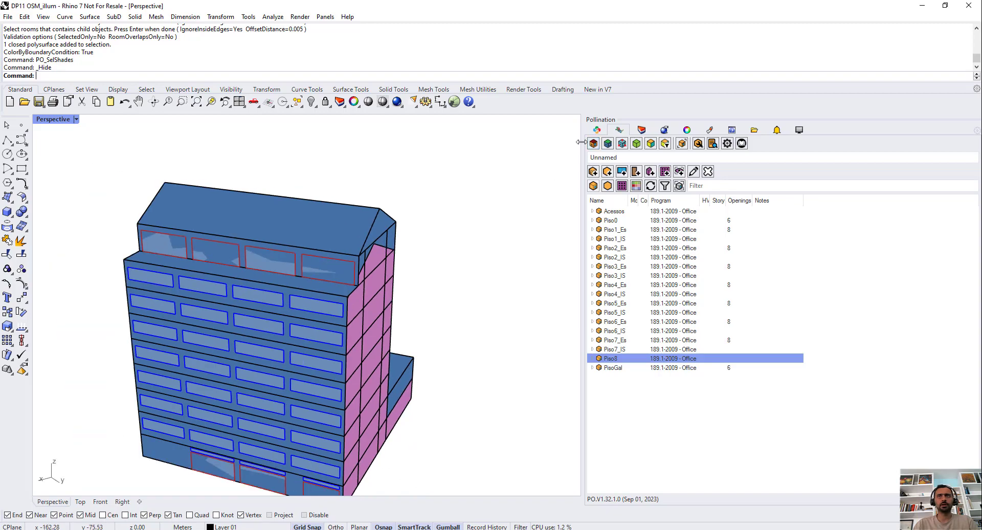
click(607, 143)
right_drag(407, 245, 284, 221)
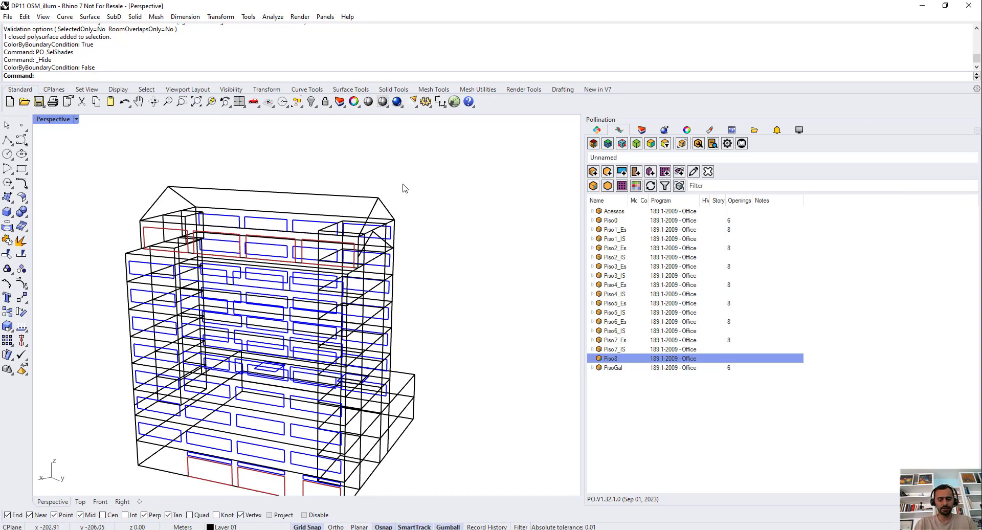
Run PO_SolveAdjacency on the pitched-roof room and the rooms directly beneath it, keeping the default options.
text(PO_SolveAdjacency)
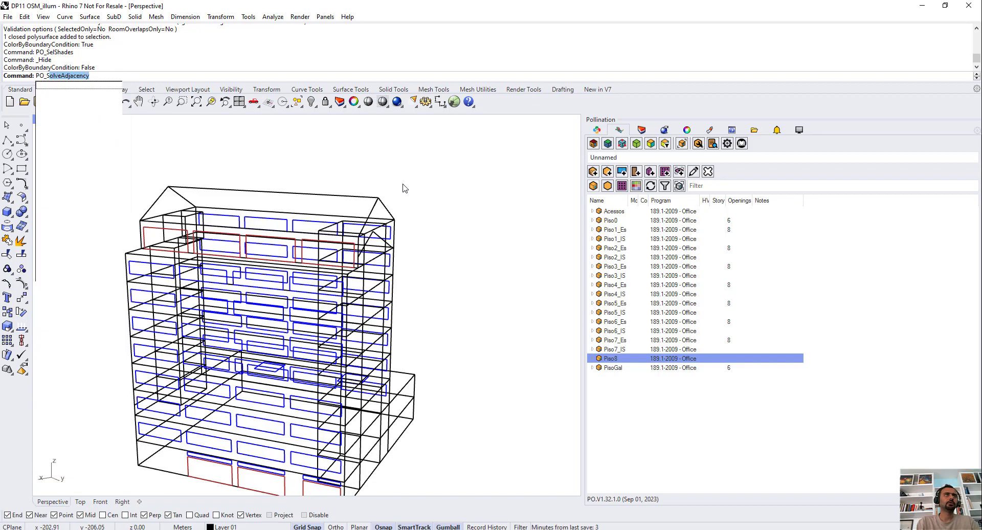
key(Return)
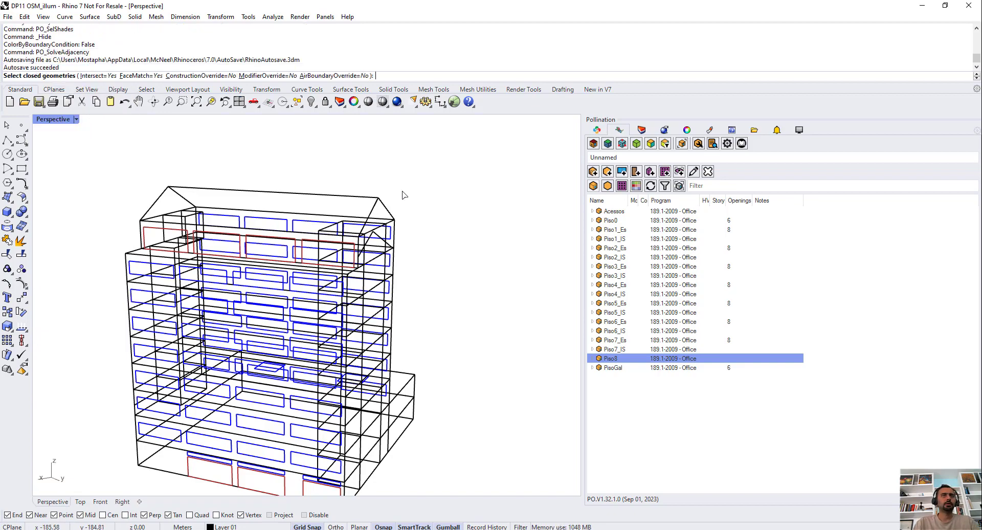
right_drag(403, 195, 410, 168)
drag(410, 169, 200, 204)
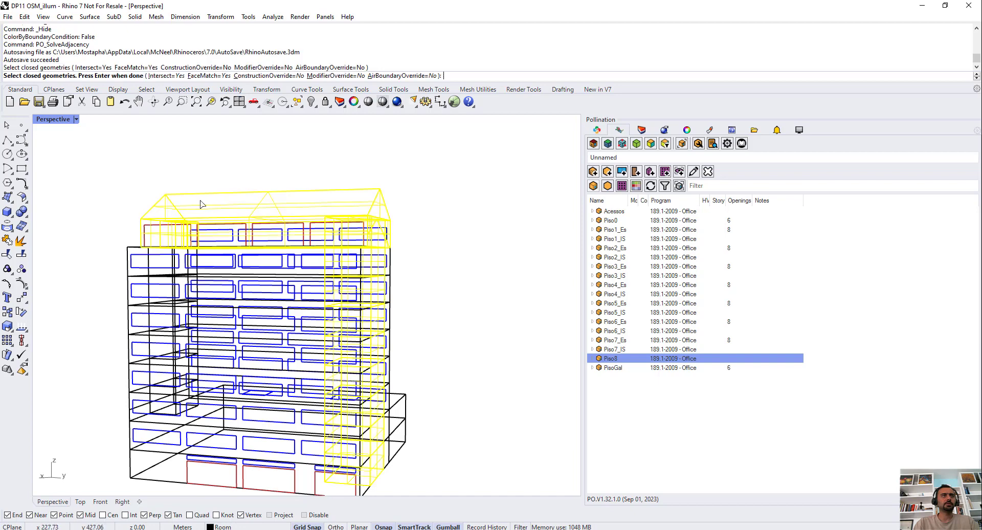
right_drag(201, 204, 281, 191)
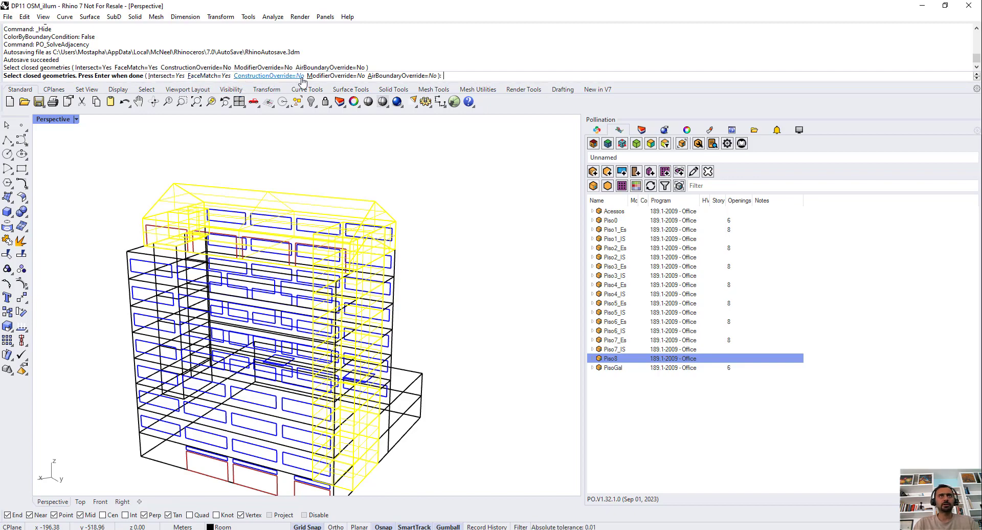
right_drag(435, 228, 463, 233)
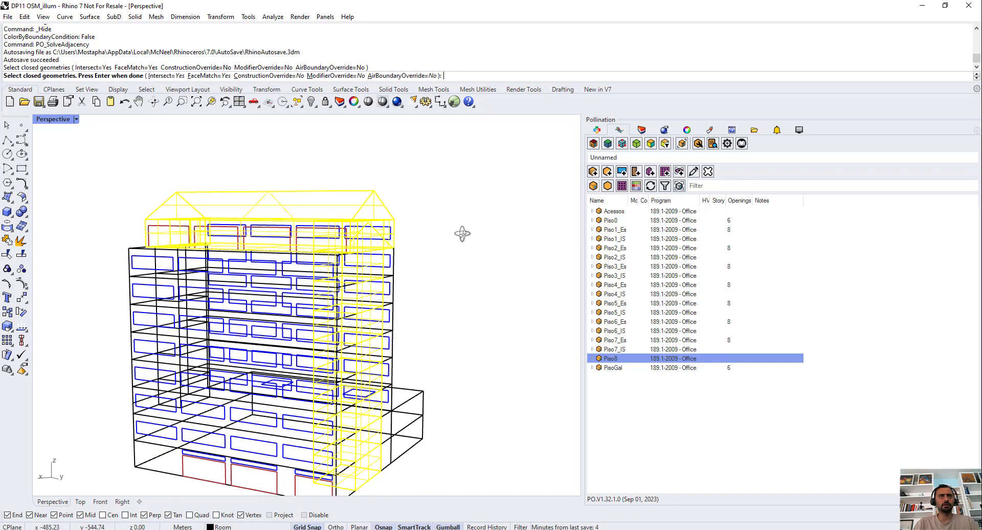
key(Return)
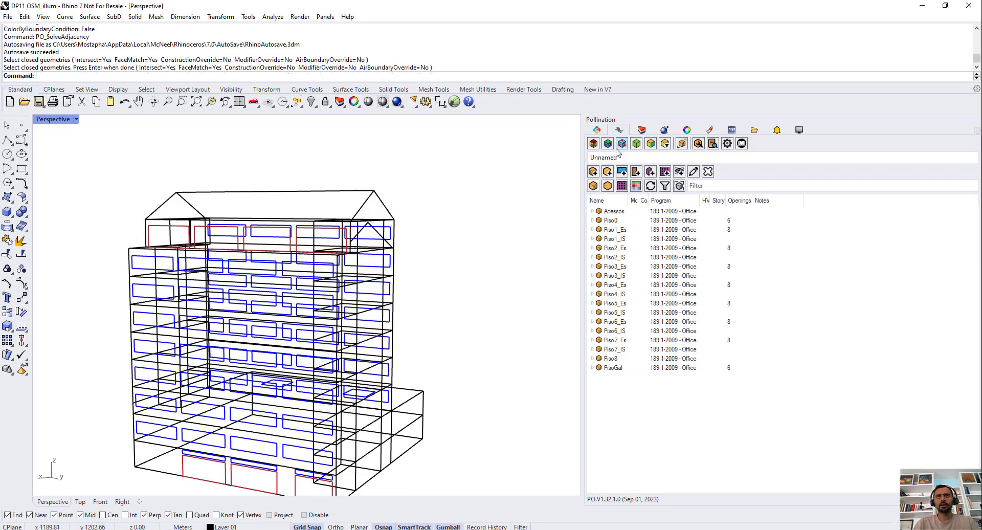
Colour the model by boundary condition and check which rooms own the gable-side faces below the pitched roof.
click(607, 146)
mouse_move(431, 226)
right_down()
mouse_move(383, 224)
mouse_move(365, 245)
right_up()
scroll(365, 241, up, 3)
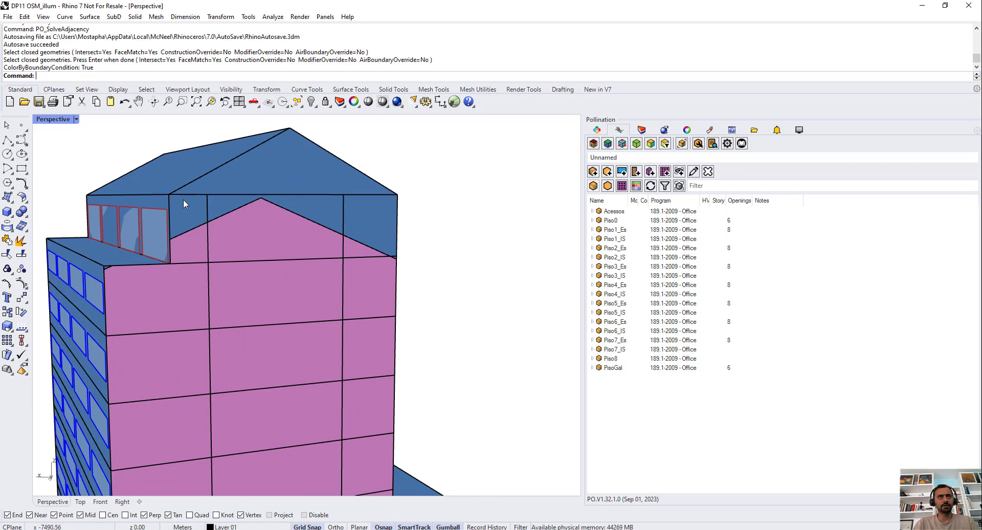
click(232, 209)
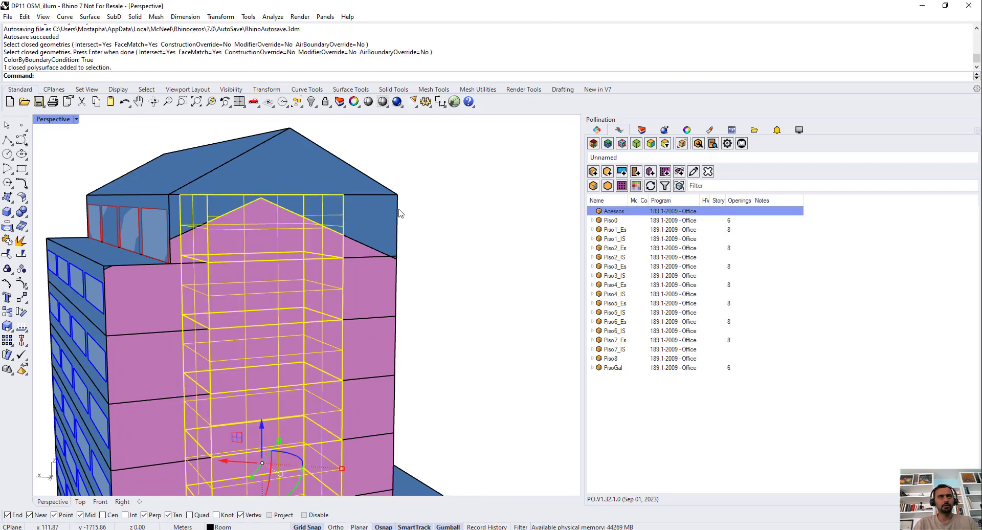
click(240, 217)
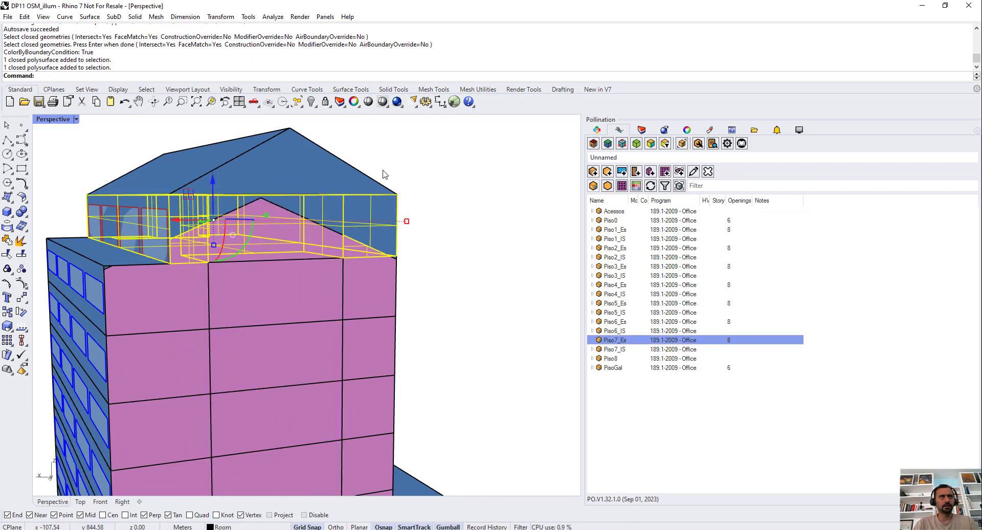
key(Escape)
right_drag(368, 252, 572, 159)
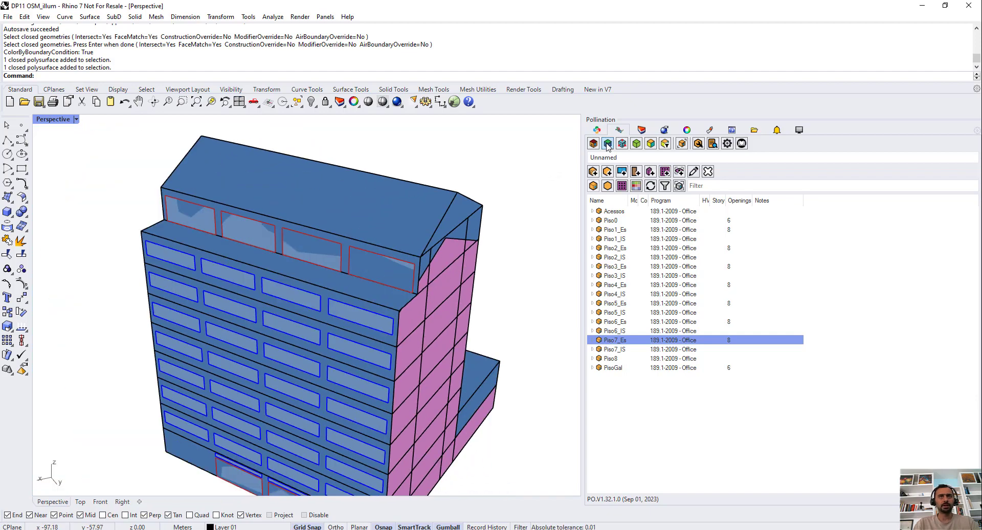
Turn off the boundary-condition colouring and inspect the top-floor and pitched-roof rooms in wireframe by selecting them.
click(608, 143)
click(453, 204)
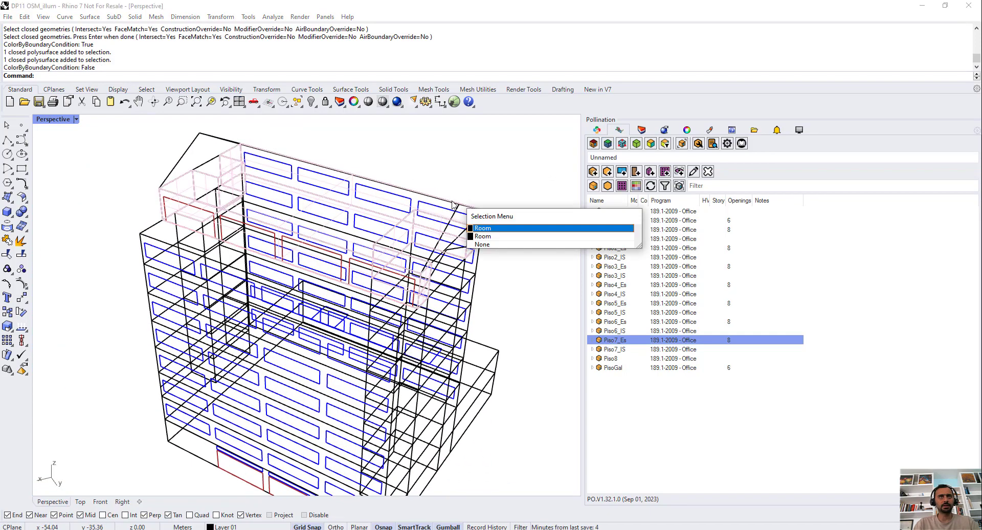
click(484, 228)
key(Escape)
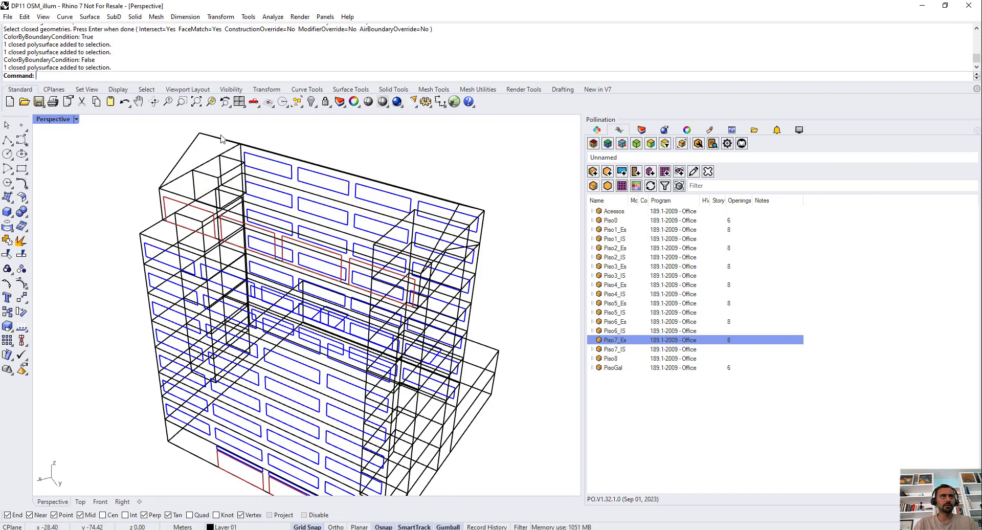
click(214, 138)
scroll(222, 174, up, 3)
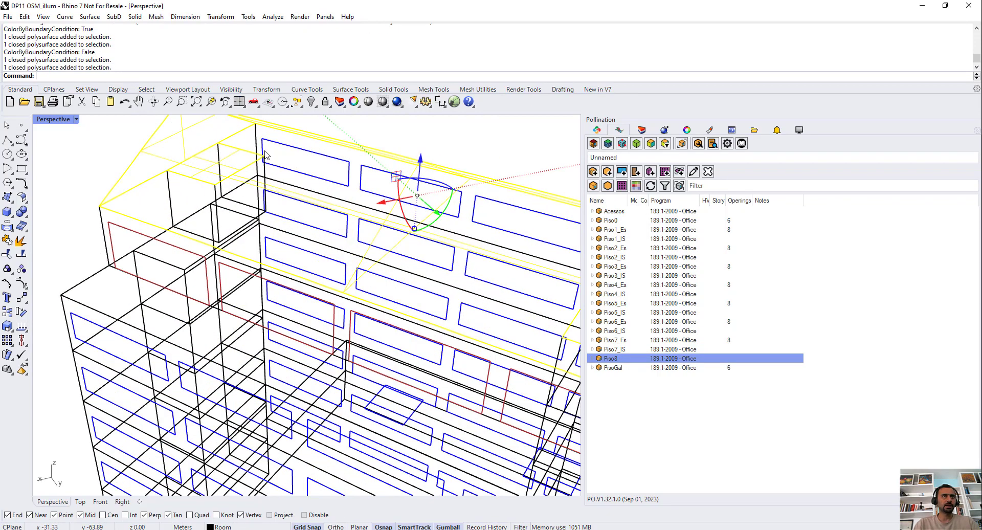
scroll(310, 223, down, 3)
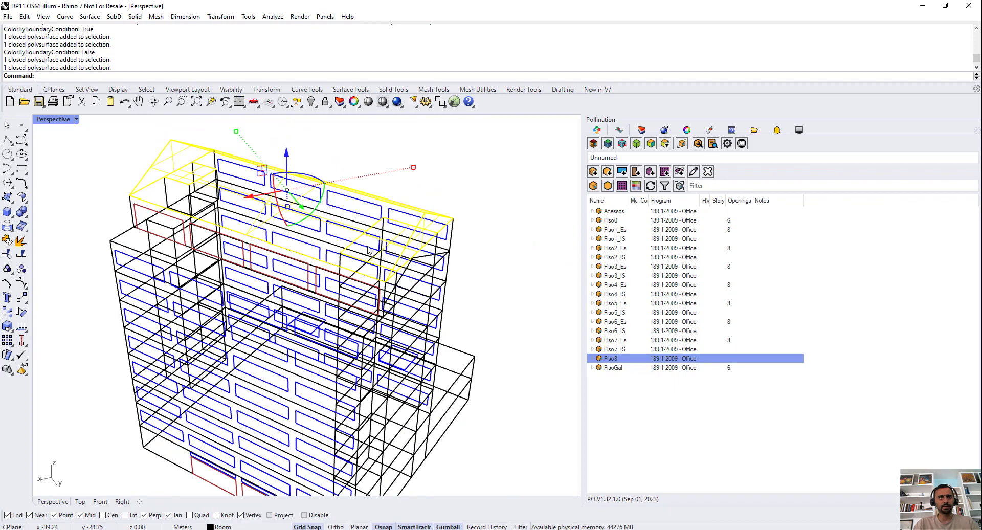
right_drag(368, 246, 424, 211)
click(463, 208)
scroll(455, 199, down, 4)
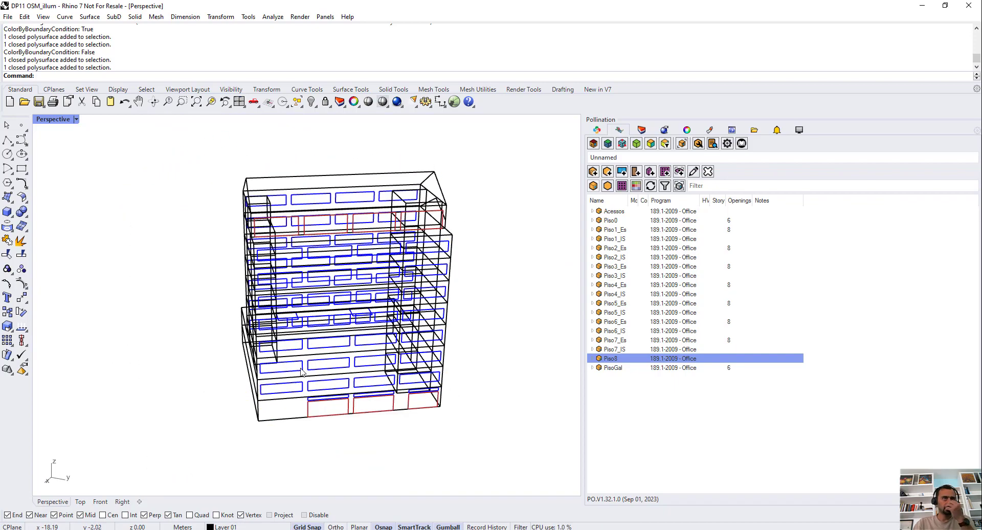
Run PO_SolveAdjacency on the lower-floor rooms where the low extension meets the tower, keeping the default options.
right_drag(300, 373, 383, 354)
scroll(311, 368, up, 5)
right_drag(311, 368, 289, 368)
text(PO_)
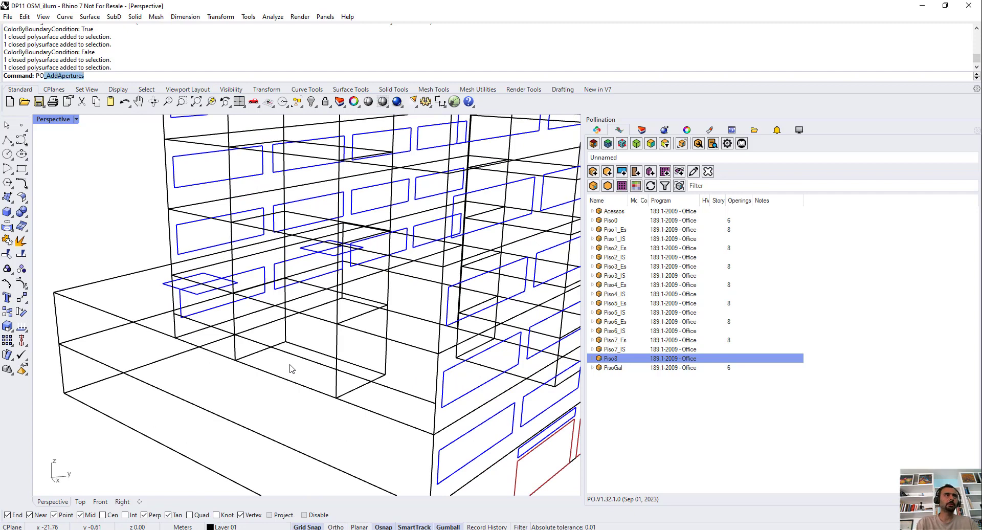
text(SolveAdjacency)
key(Return)
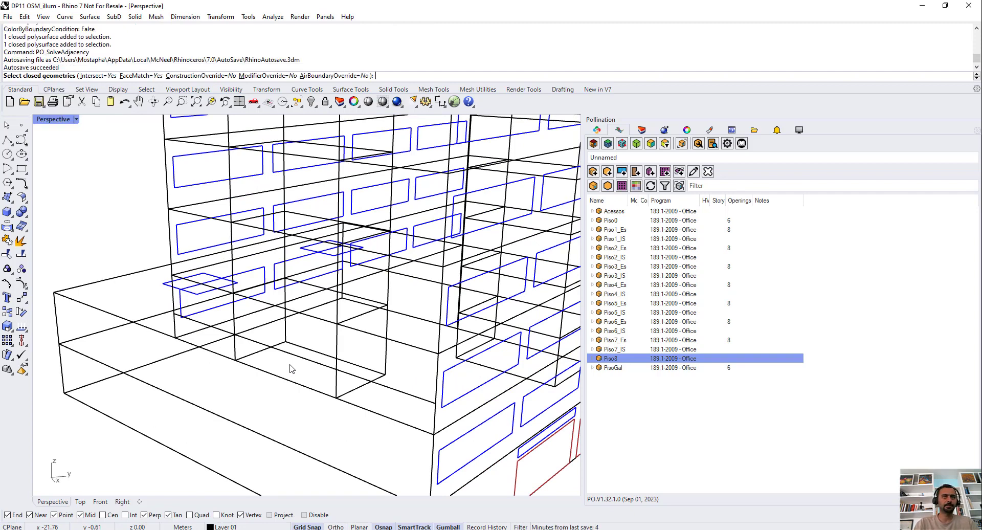
drag(290, 365, 262, 394)
key(Return)
Validate the whole model with PO_ValidateModel using the default options and dismiss the validation result.
scroll(192, 310, down, 6)
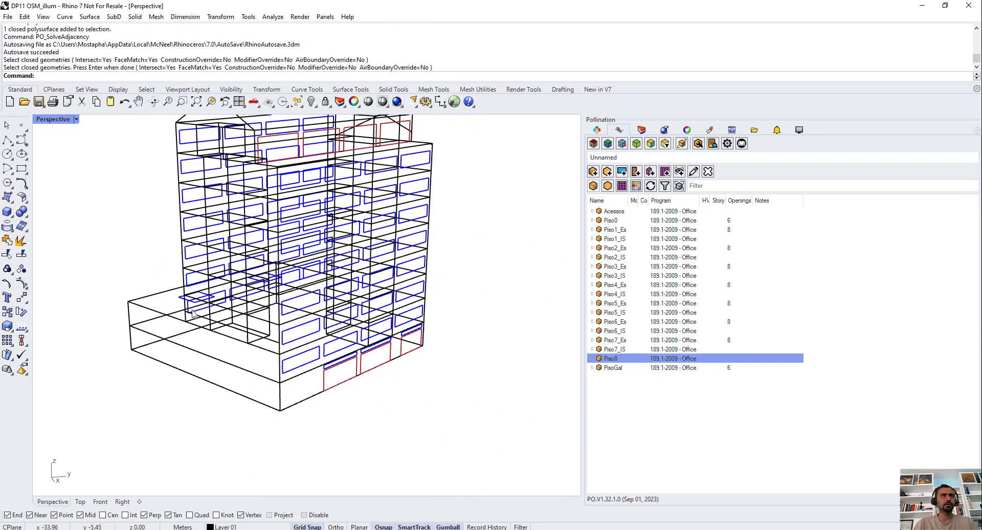
scroll(344, 385, down, 3)
text(PO_)
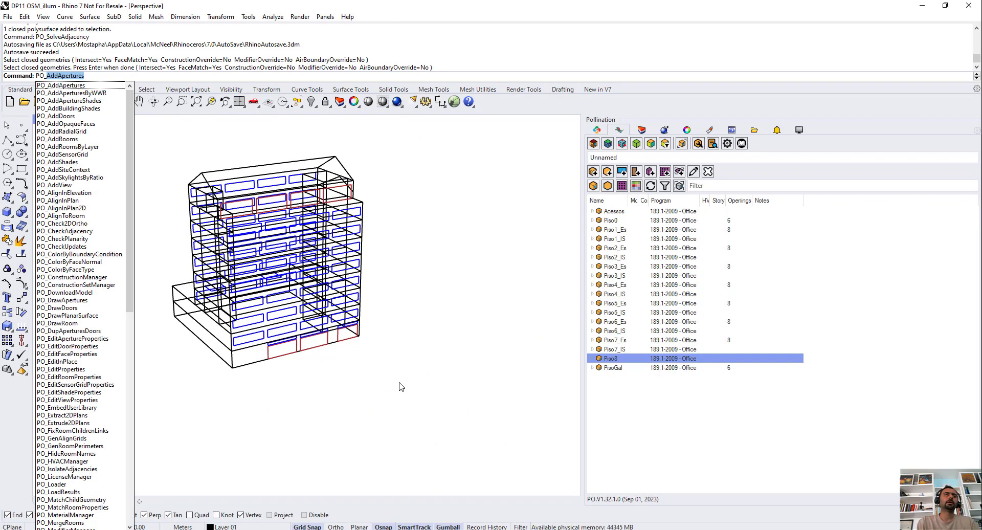
text(ValidateModel)
key(Return)
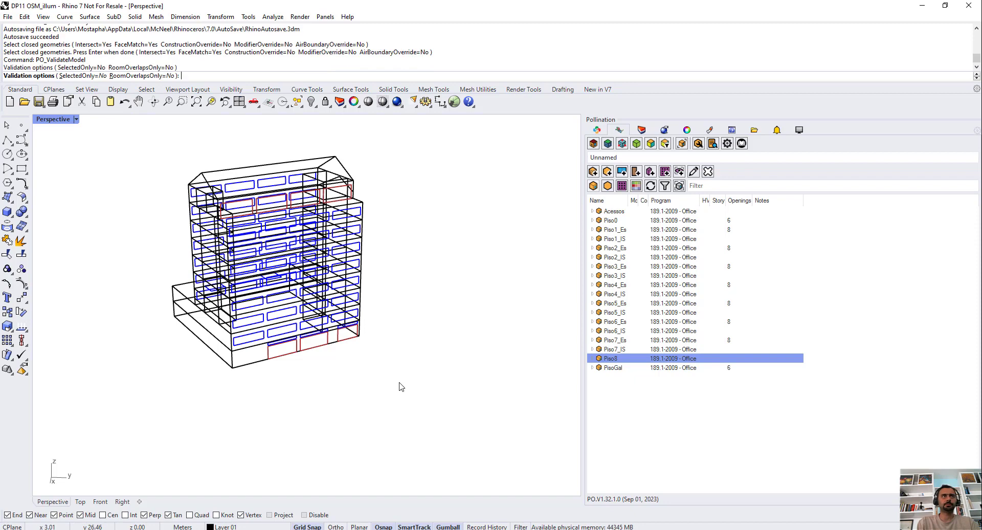
key(Return)
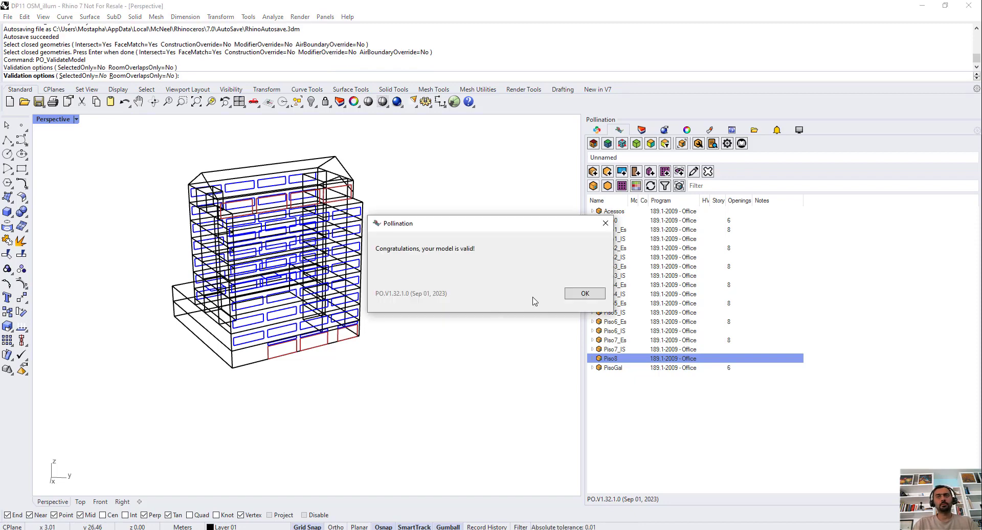
click(592, 295)
Colour the model by boundary condition and show the hidden shades again.
right_drag(509, 281, 375, 264)
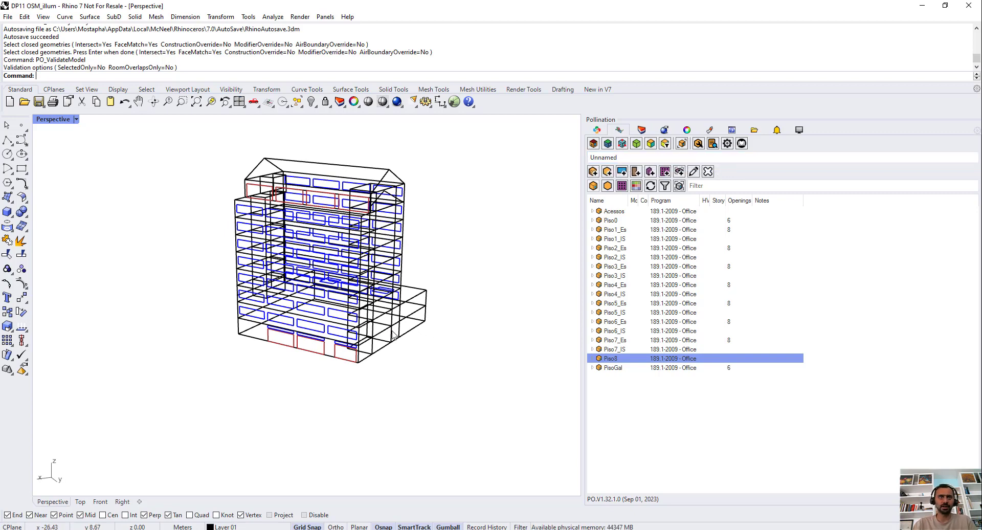
click(609, 144)
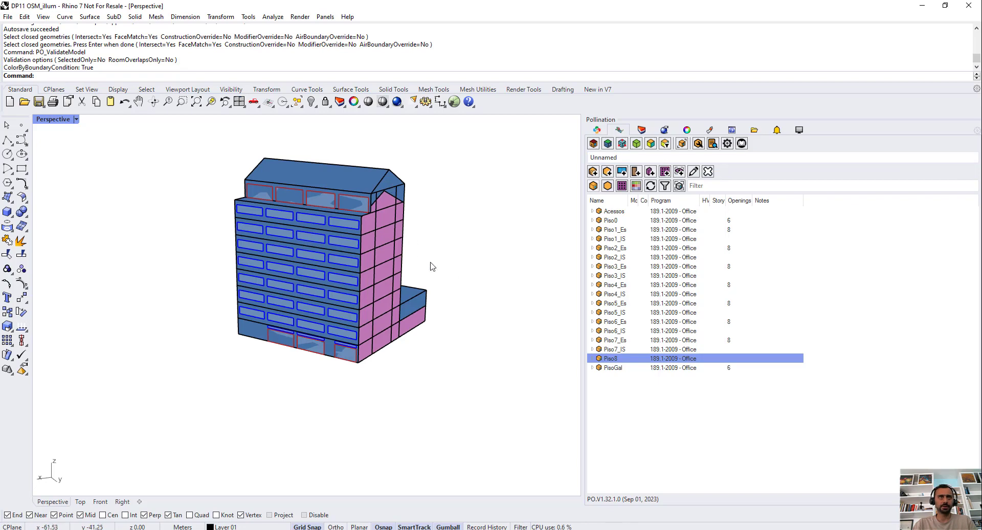
mouse_move(466, 245)
right_down()
mouse_move(451, 254)
mouse_move(479, 257)
right_up()
key(Return)
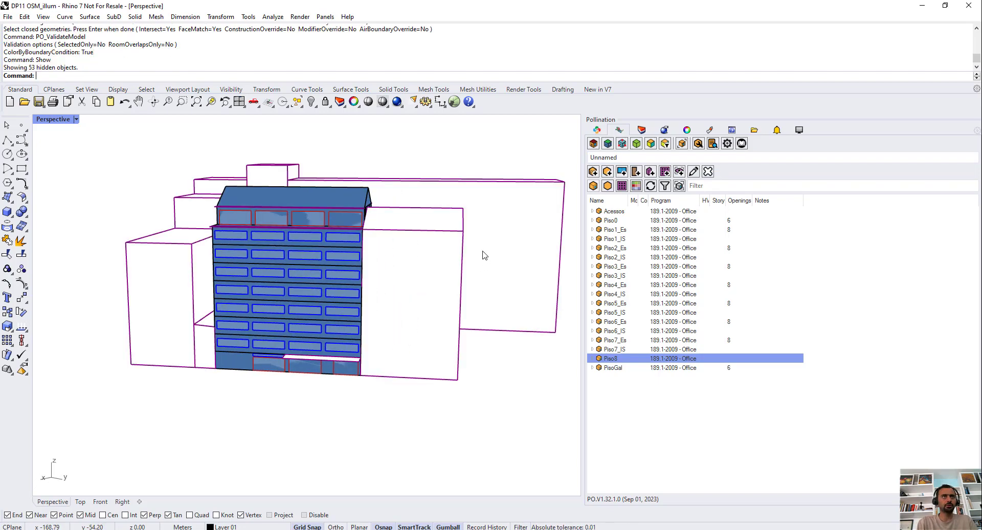
Switch the model colouring to face type for the building and its surrounding shades.
right_drag(213, 283, 335, 357)
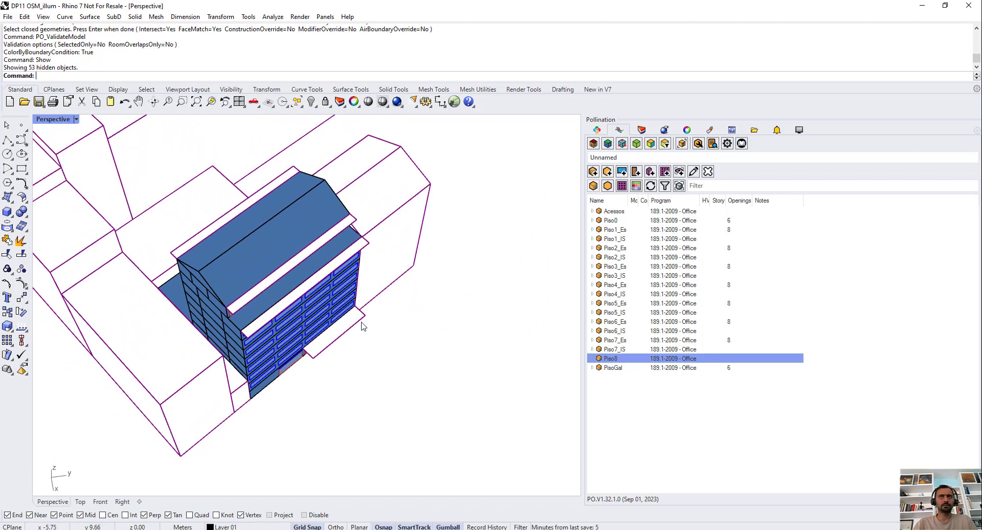
click(594, 144)
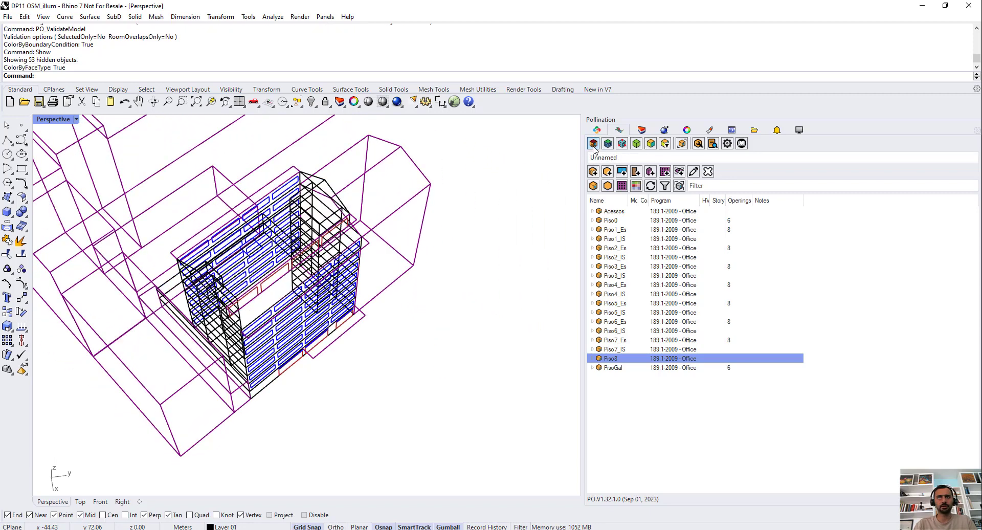
right_drag(431, 308, 406, 416)
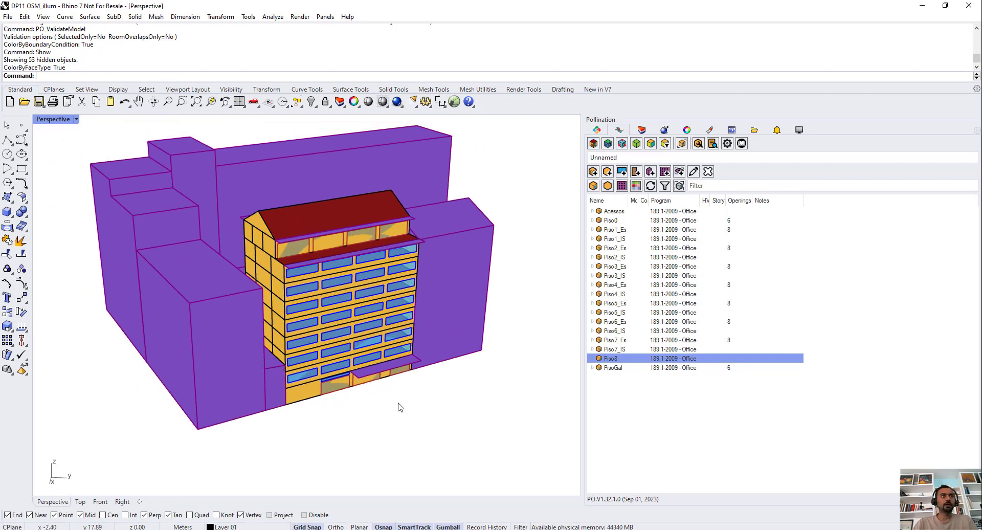
Save the model as DP11 OSM_illum.3dm in the os-to-equest-and-ve folder.
key(ctrl+s)
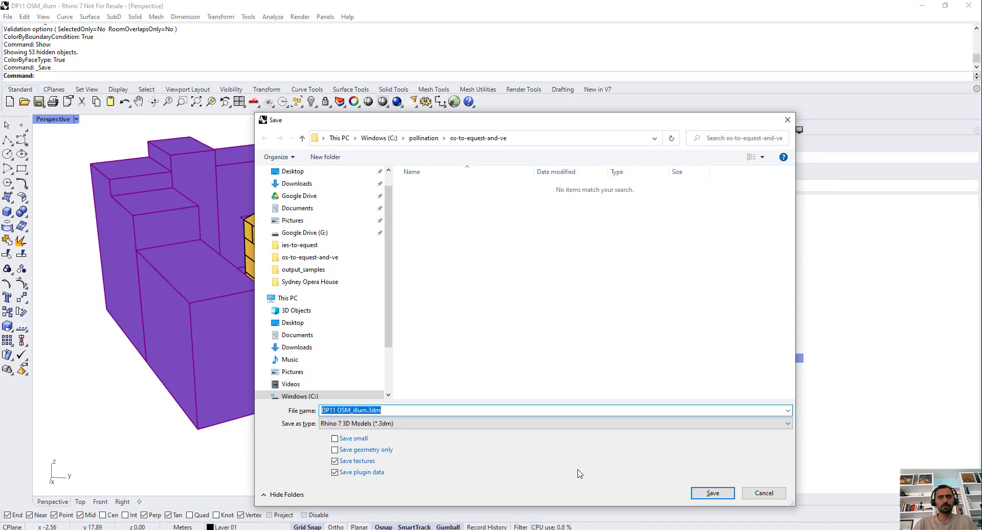
click(712, 492)
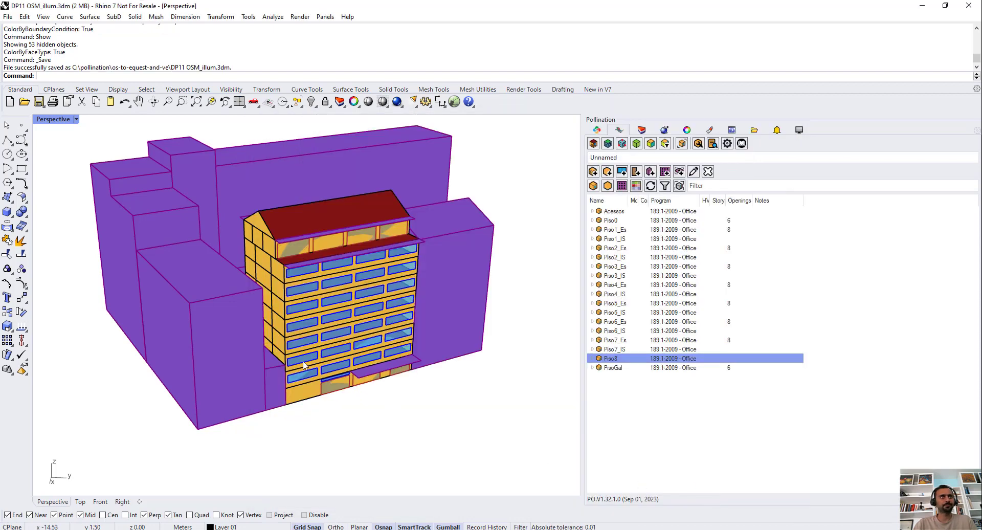
shift+right_drag(234, 297, 298, 355)
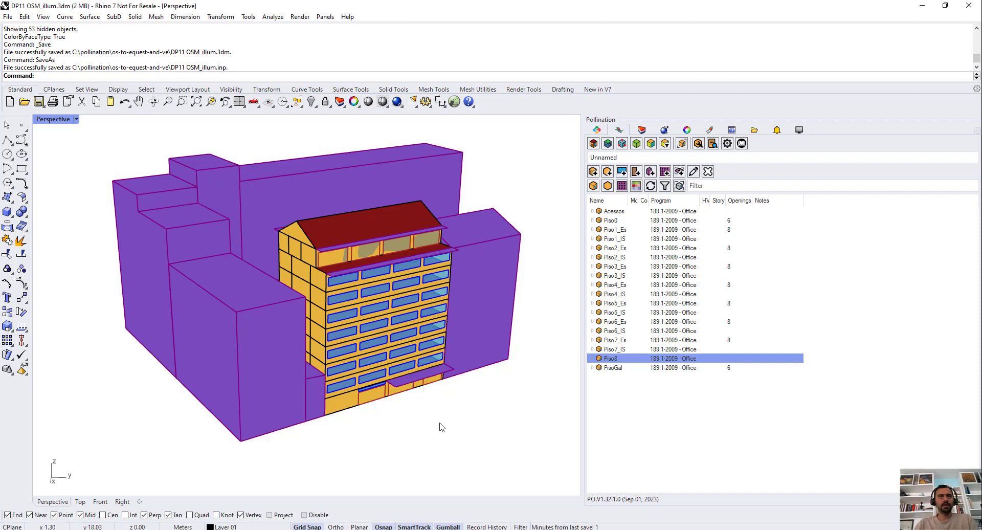
Export the model as eQuest Geometry with the file name DP11 OSM_illum.inp in the os-to-equest-and-ve folder, overwriting the earlier export.
mouse_move(447, 421)
right_down()
mouse_move(428, 416)
mouse_move(441, 412)
mouse_move(419, 433)
mouse_move(432, 427)
right_up()
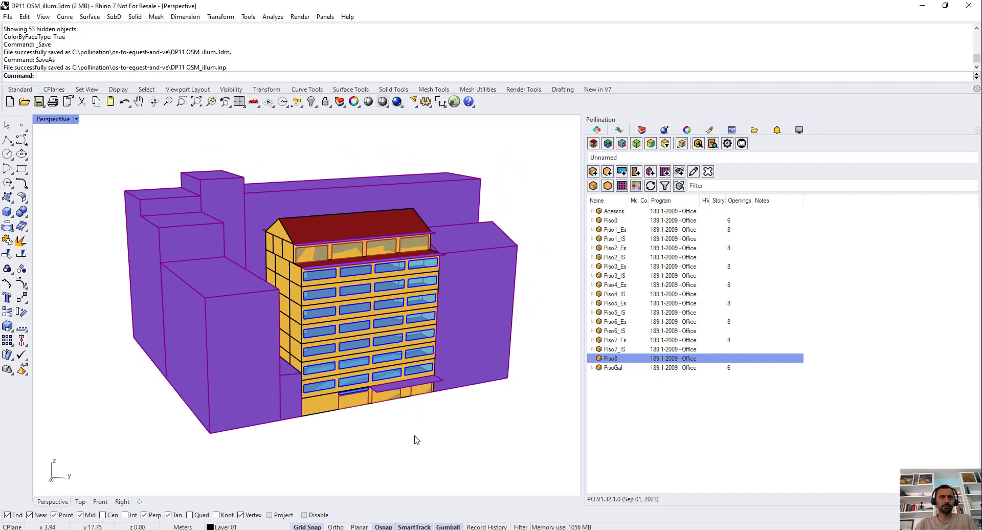
text(SaveAs)
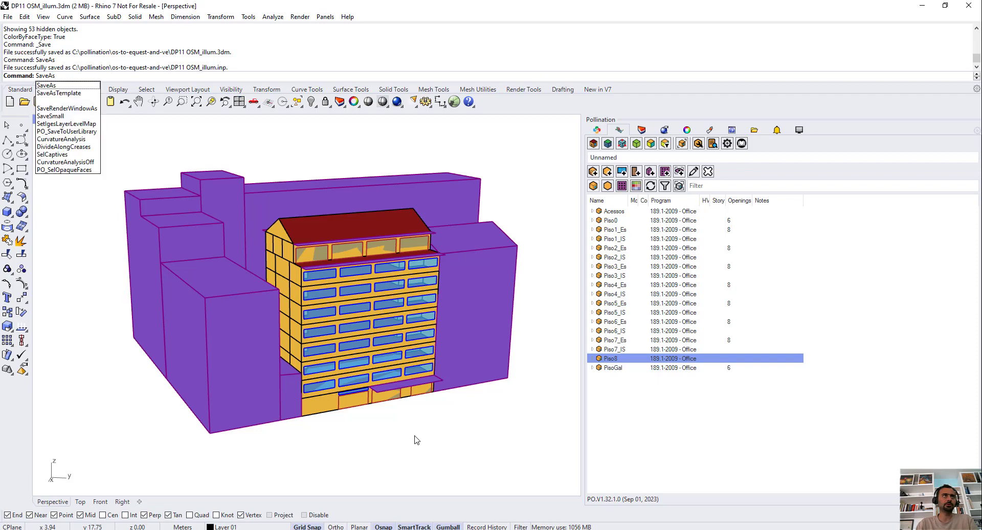
key(Return)
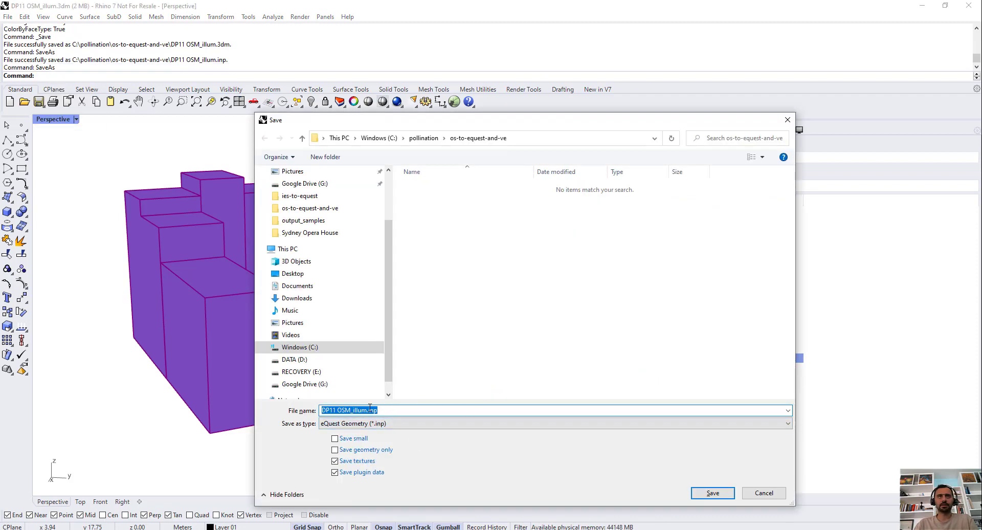
click(422, 424)
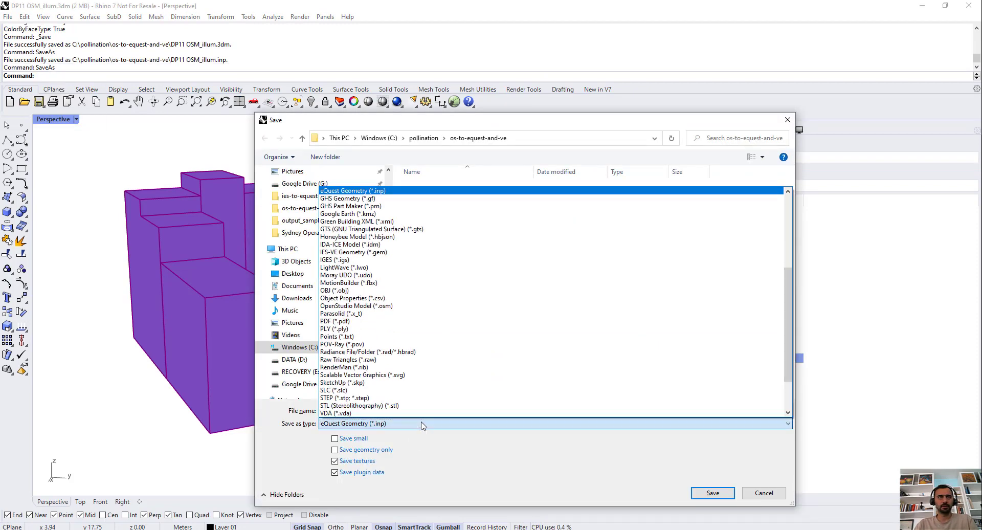
click(400, 190)
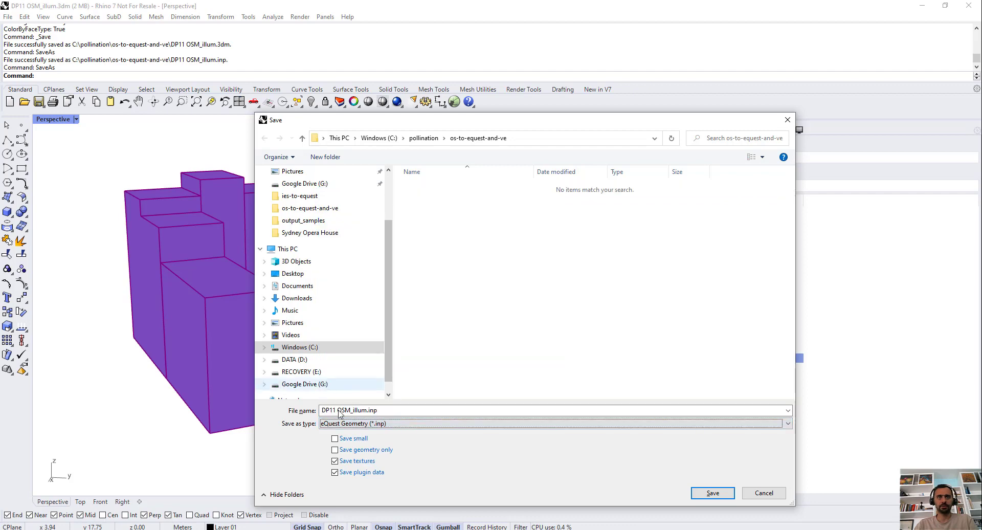
click(712, 494)
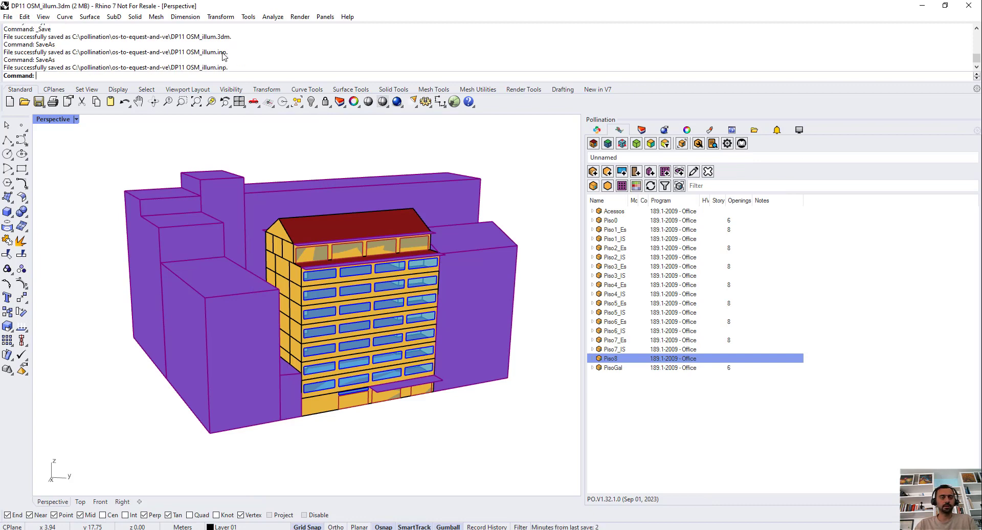
Switch to eQUEST and create a project from the BDL input file DP11 OSM_illum.inp in os-to-equest-and-ve, keeping the default project settings.
key(alt+Tab)
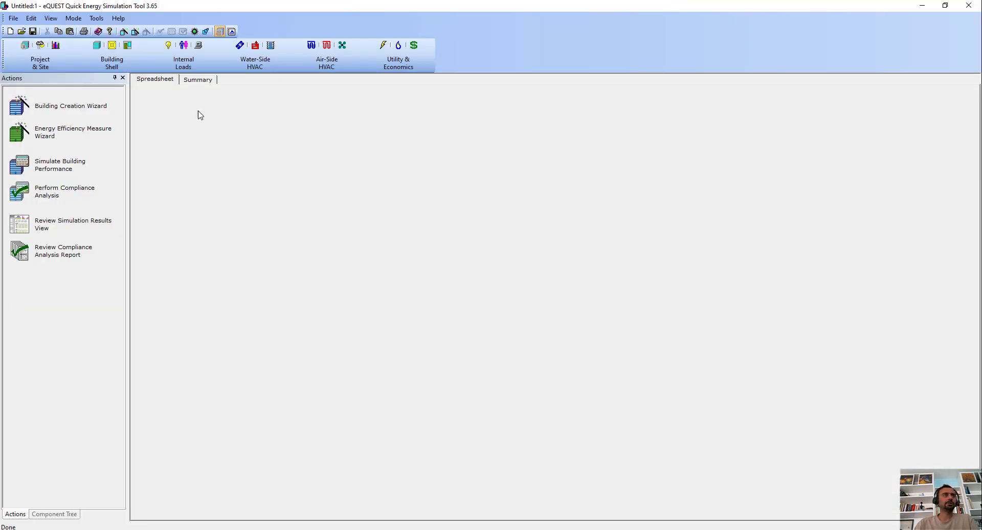
click(21, 31)
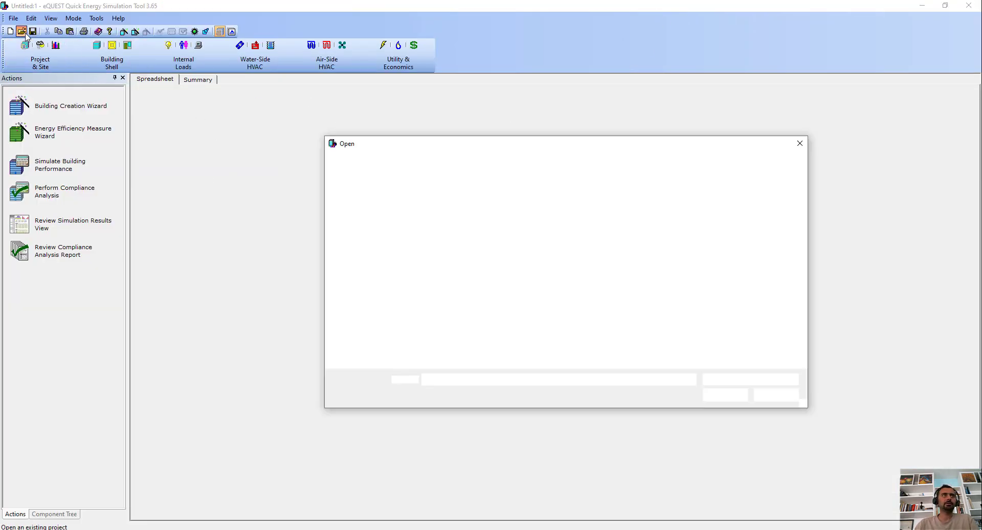
click(374, 281)
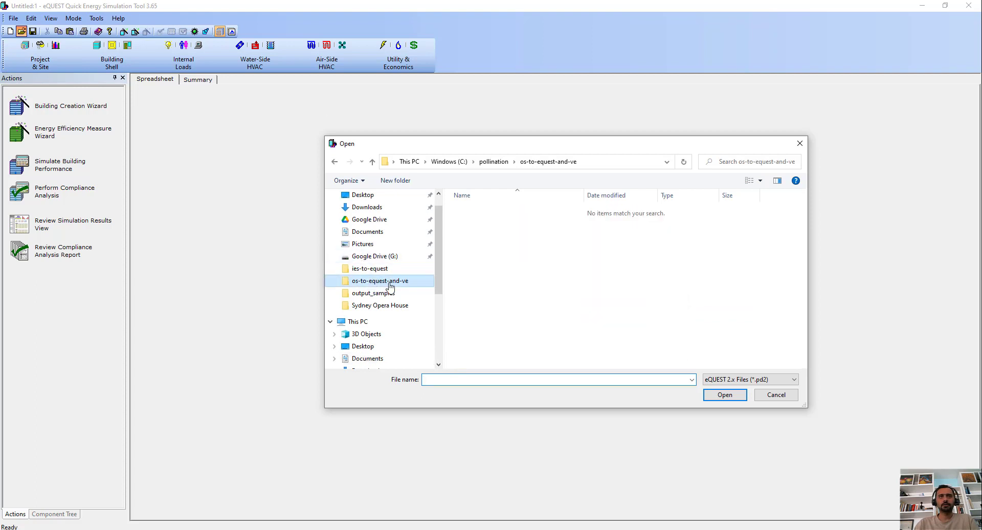
click(781, 381)
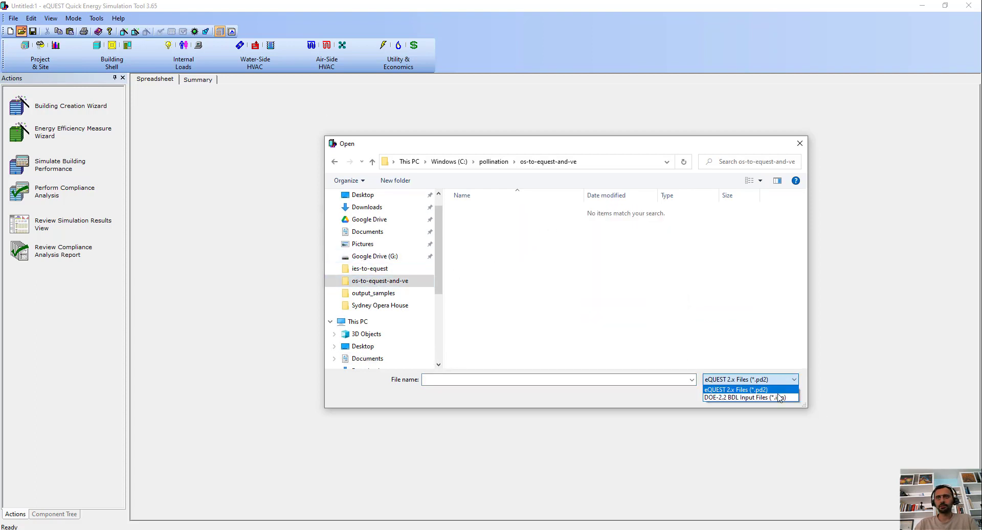
click(774, 400)
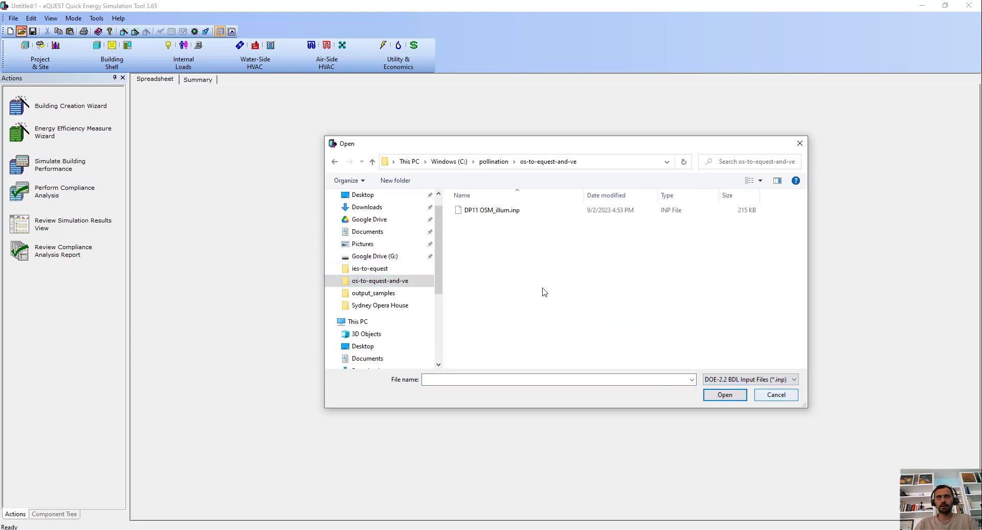
click(506, 211)
click(723, 395)
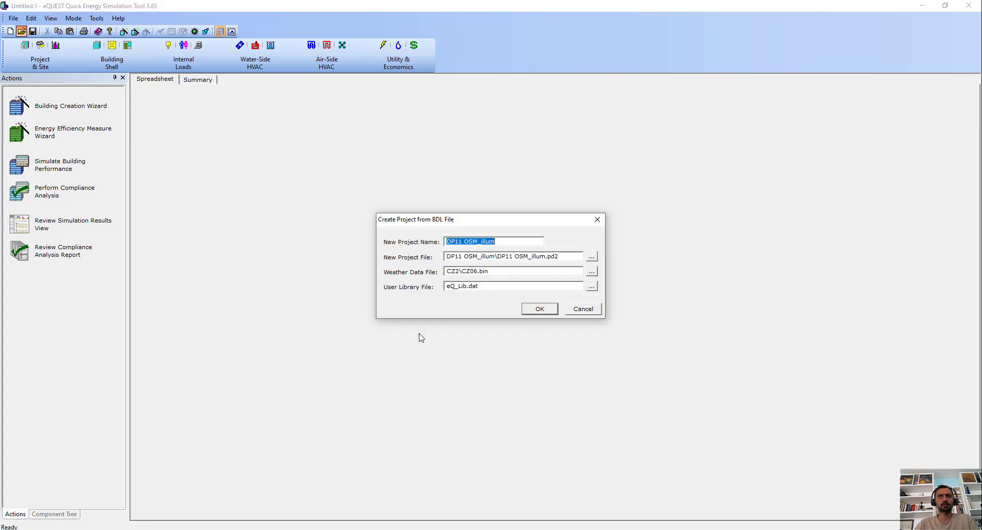
click(539, 309)
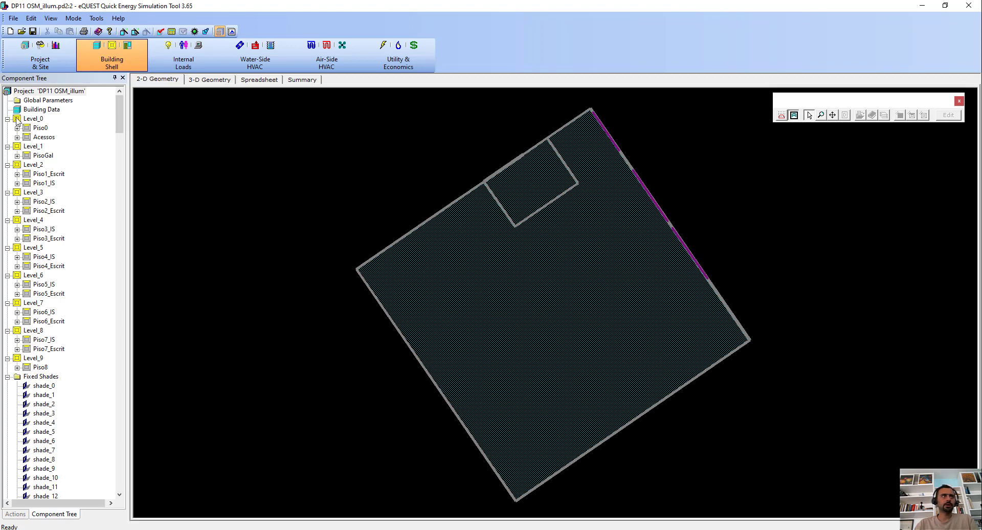
Examine the 2-D floor plans of Level_9 down to Level_6 and the Acessos space on Level_0.
scroll(60, 227, down, 6)
scroll(55, 268, up, 6)
click(35, 358)
click(37, 331)
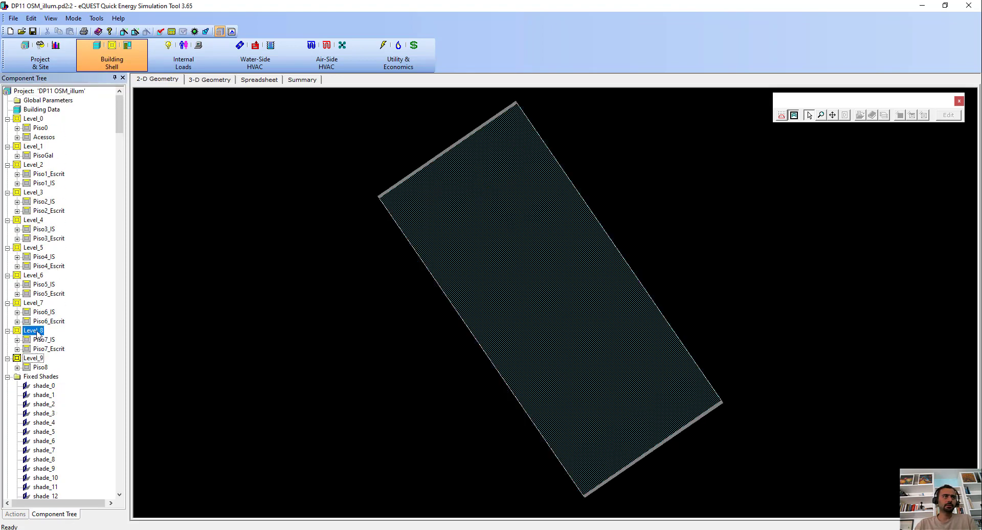
click(31, 303)
click(32, 275)
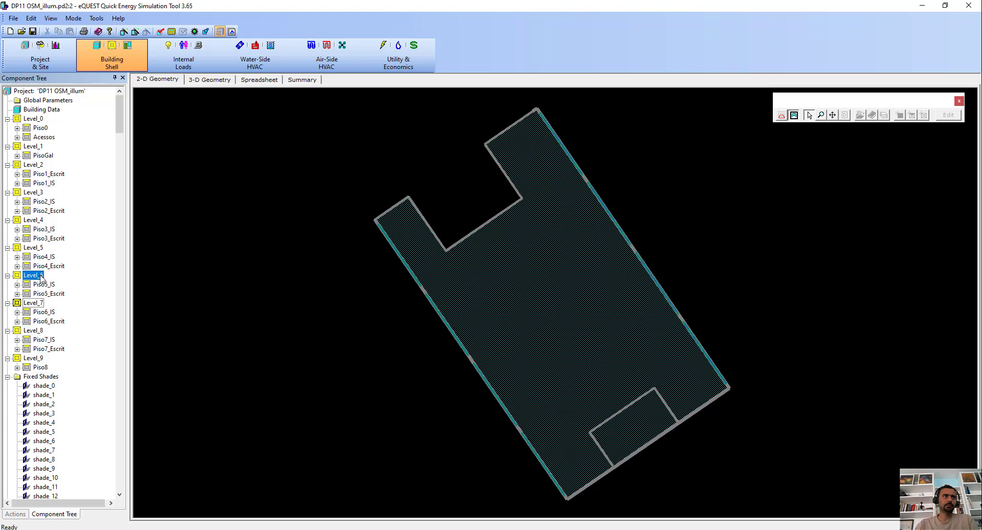
click(44, 138)
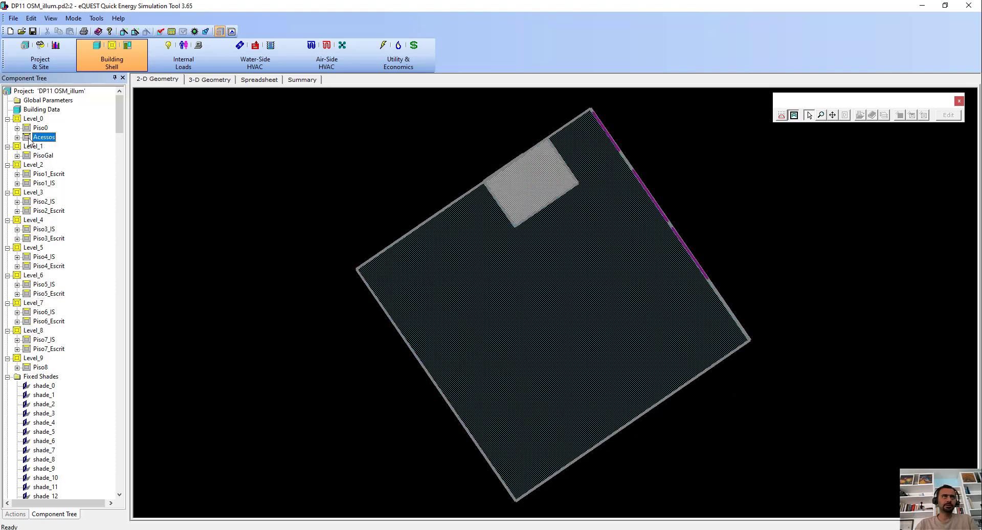
Show the building in 3-D and inspect the Acessos surfaces Acess_Piso7_ParExt_NO, Acess_Tecto and Acess_Piso0_ParInt_3.
click(218, 82)
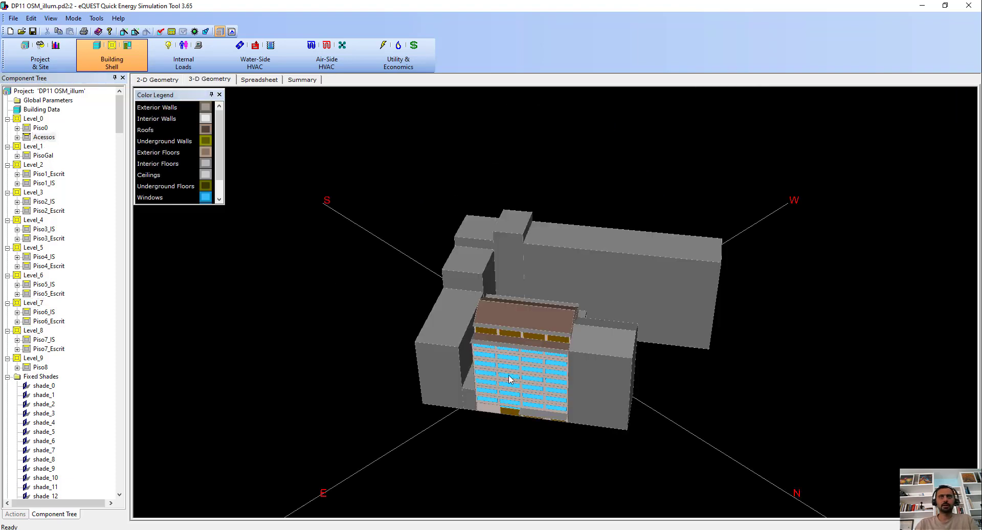
click(18, 137)
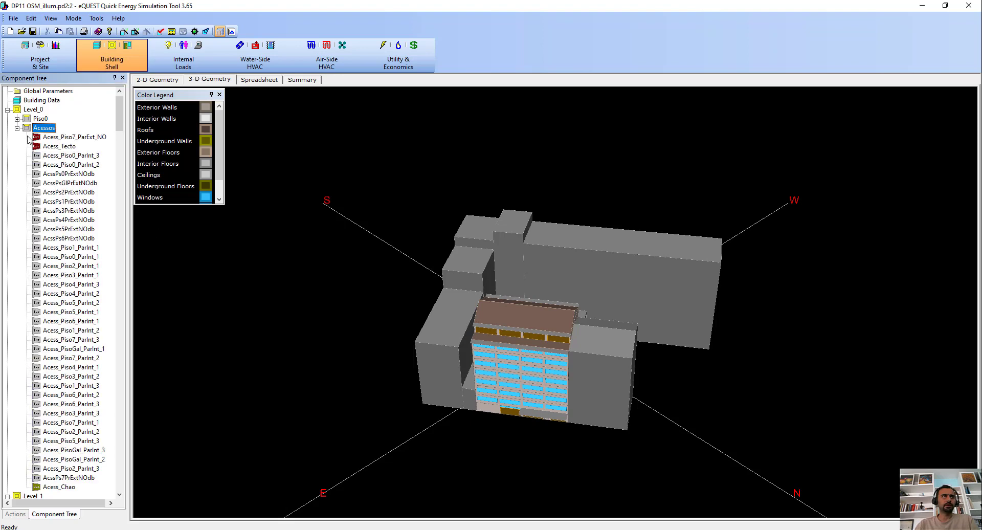
click(57, 137)
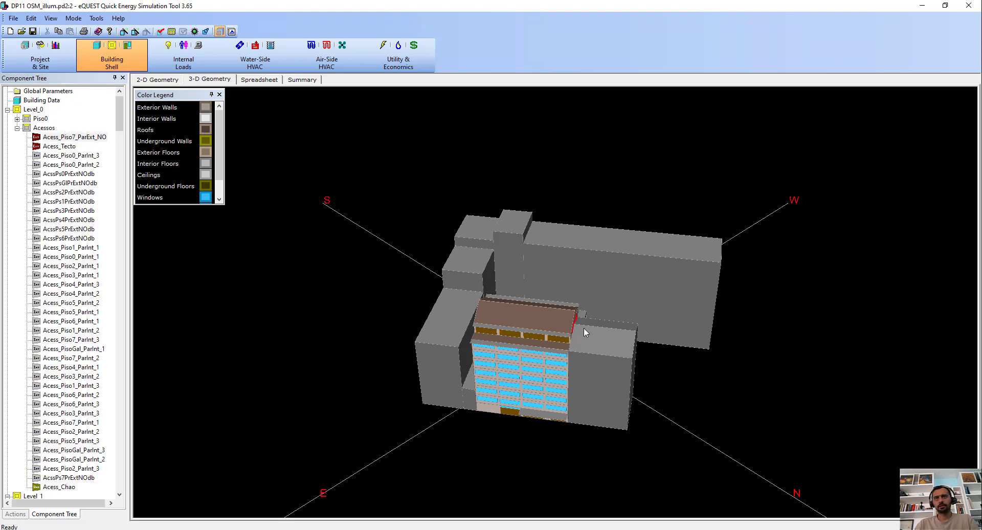
mouse_move(672, 377)
mouse_down()
mouse_move(647, 383)
mouse_move(670, 378)
mouse_move(645, 379)
mouse_move(493, 314)
mouse_up()
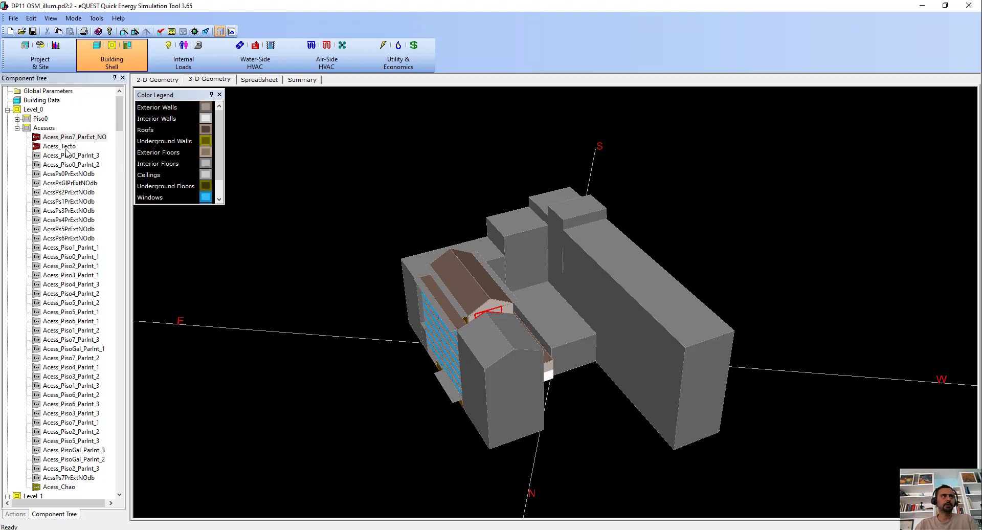
click(65, 148)
click(72, 154)
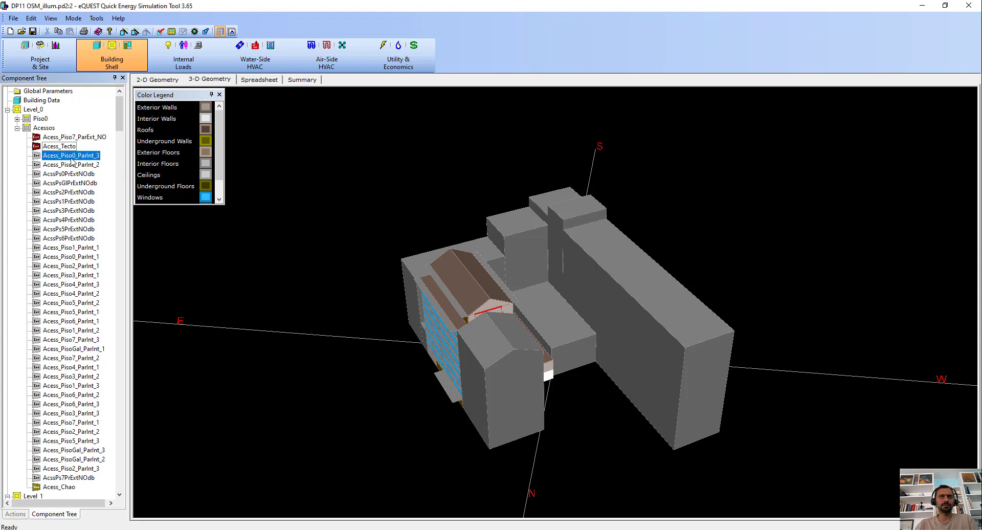
click(18, 128)
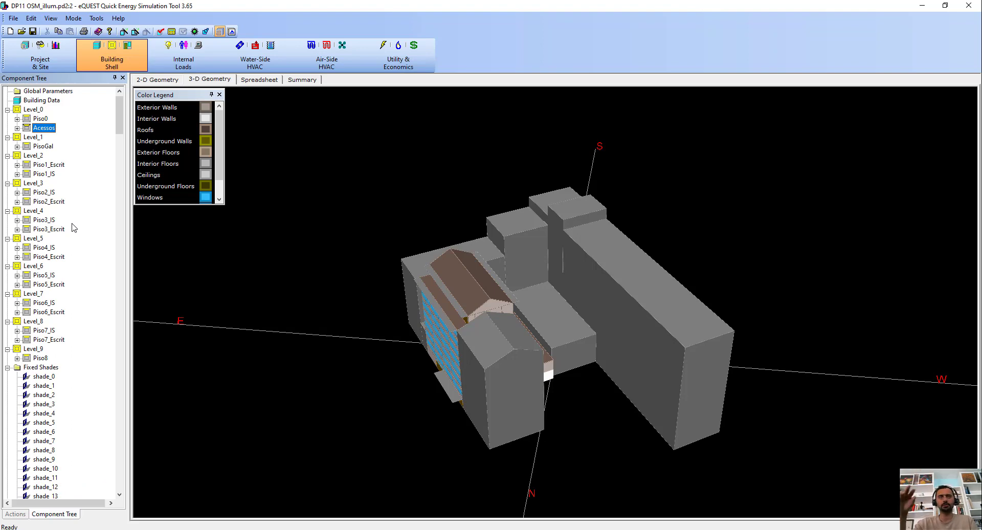
View the 3-D model from above and select the PisoGal_Telhado roof surface that carries the two skylights.
click(304, 238)
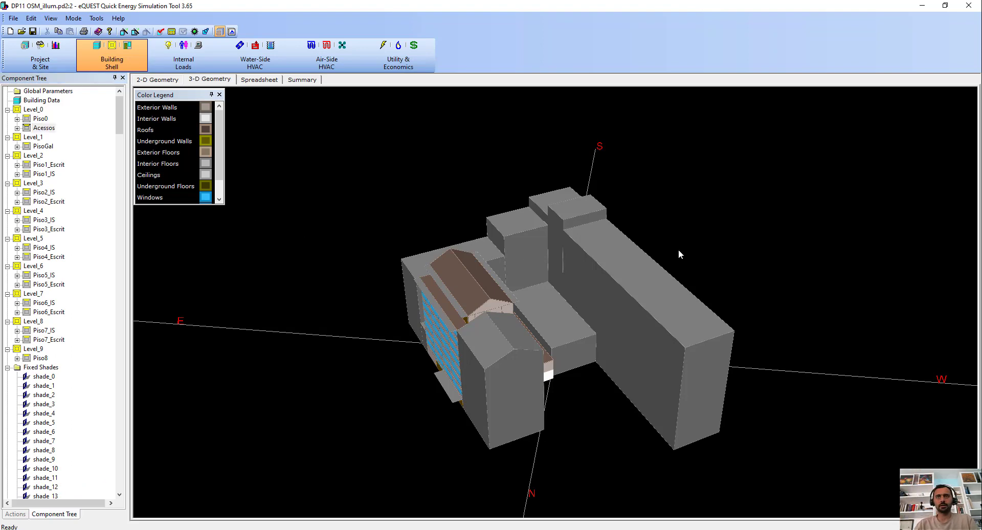
drag(678, 249, 566, 356)
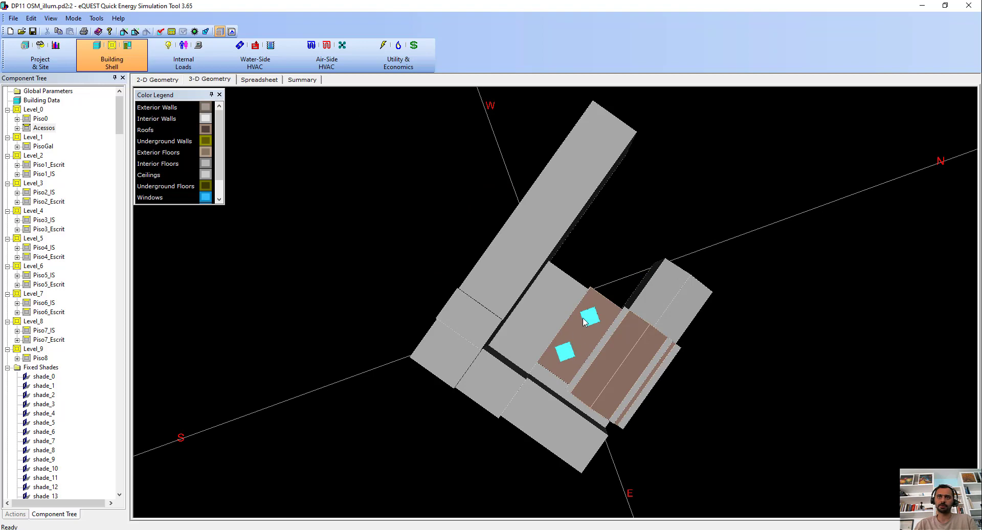
drag(584, 321, 528, 320)
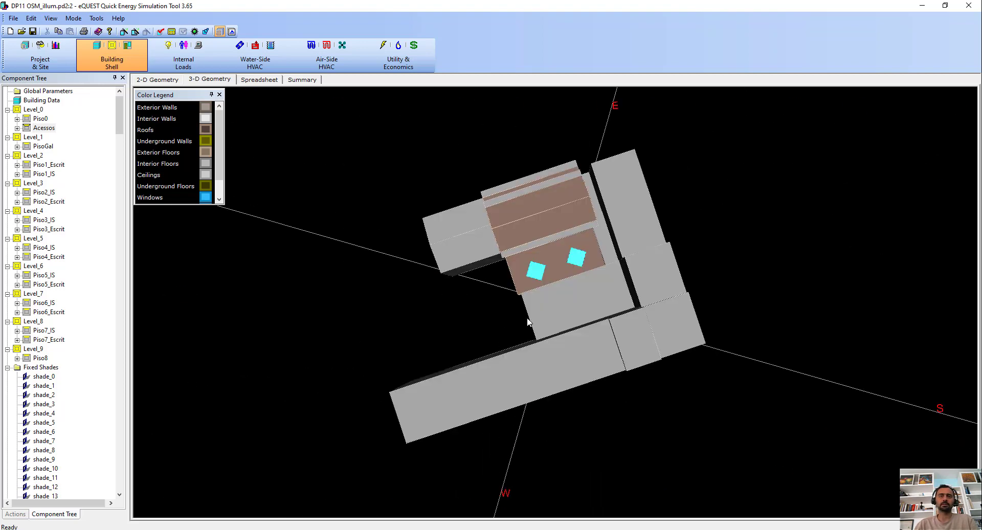
click(513, 279)
click(535, 282)
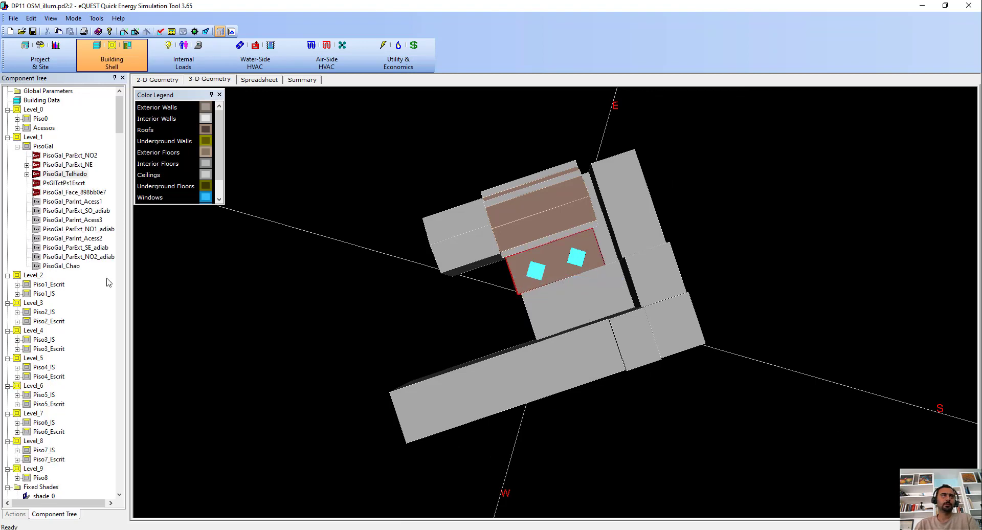
Review the window properties of the skylight PisoGal_claraboia_2_0 on the PisoGal_Telhado roof, leaving them unedited.
click(27, 174)
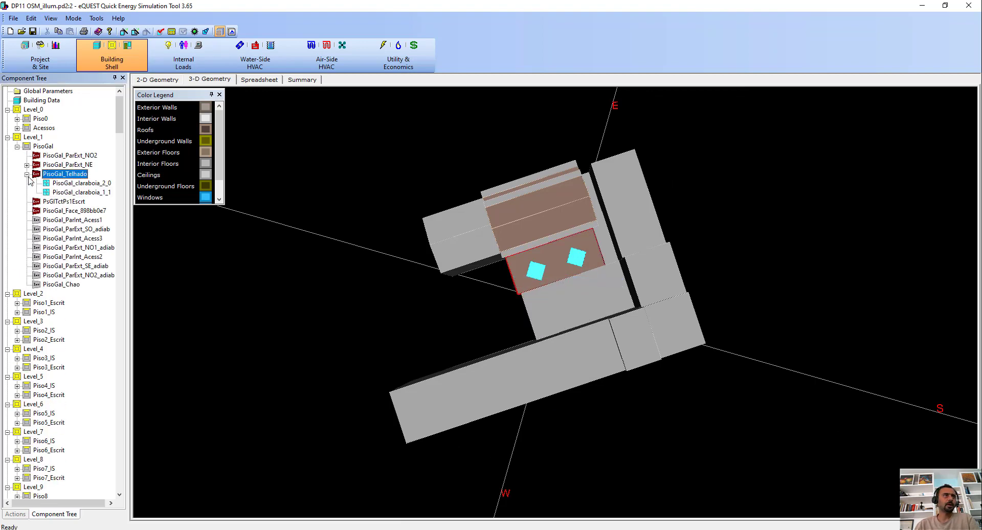
double_click(56, 183)
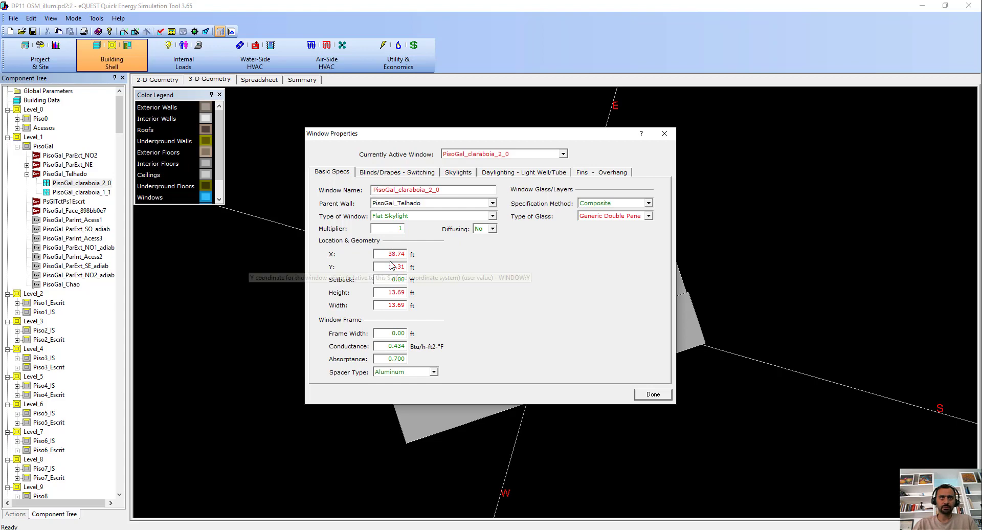
drag(447, 133, 736, 135)
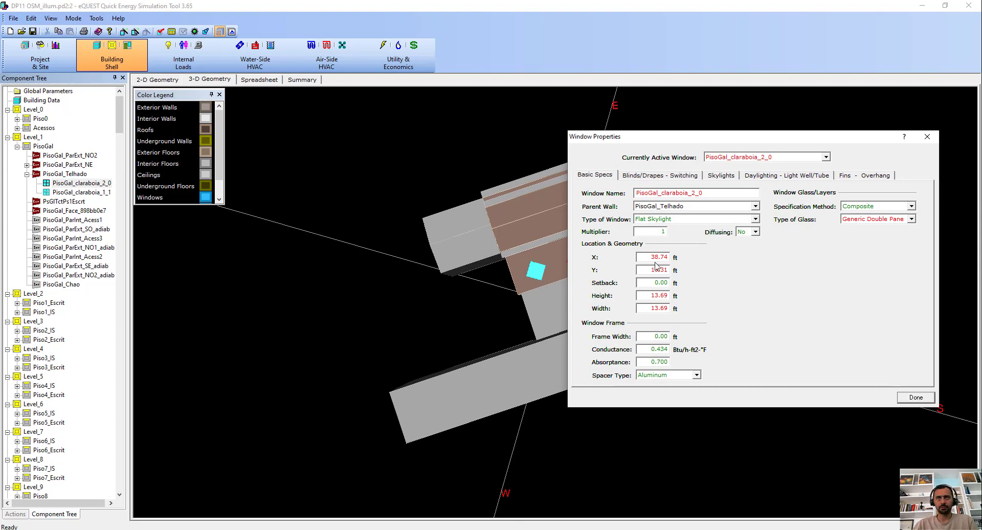
click(927, 137)
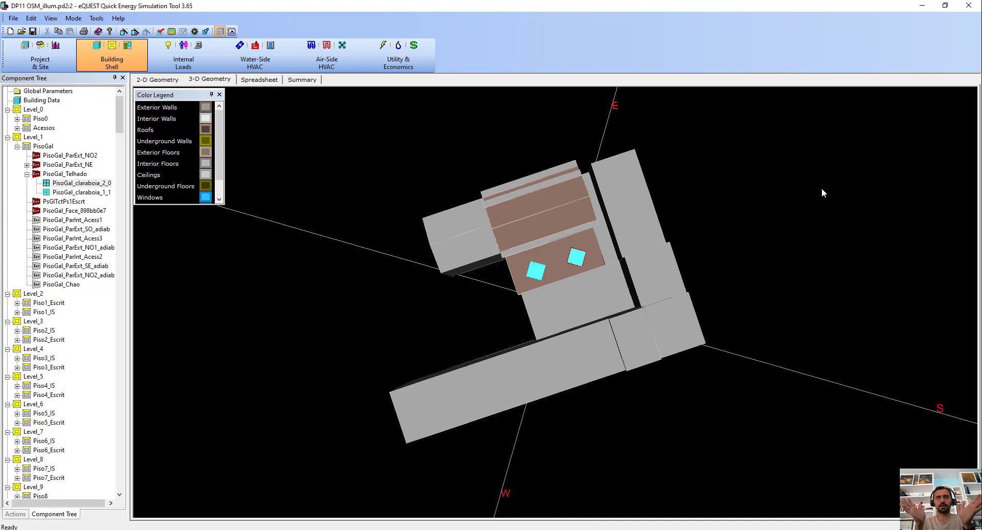
right_click(558, 254)
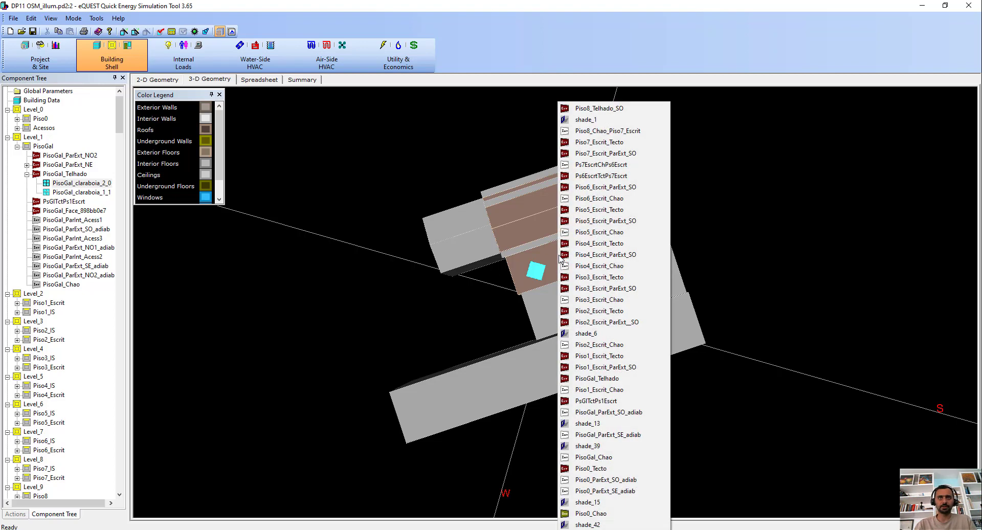
click(731, 201)
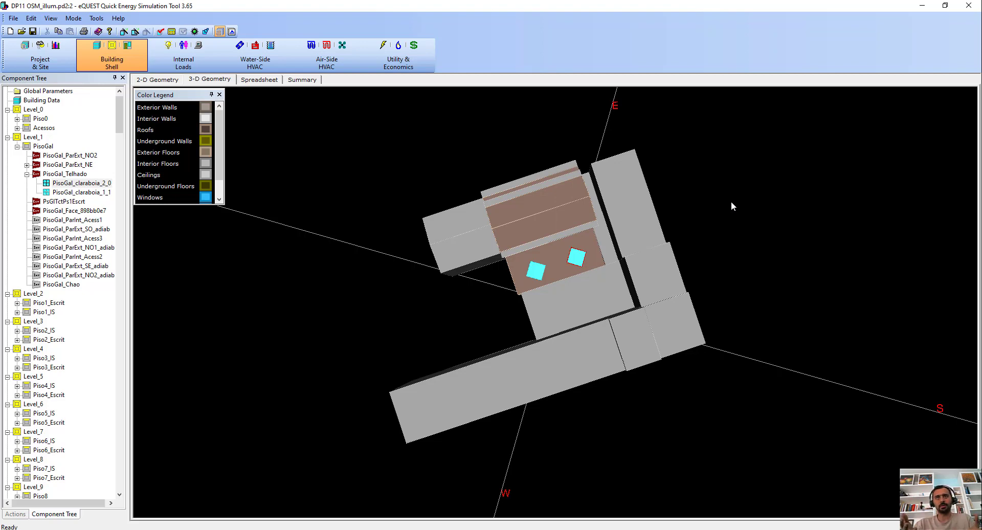
right_click(731, 201)
click(742, 206)
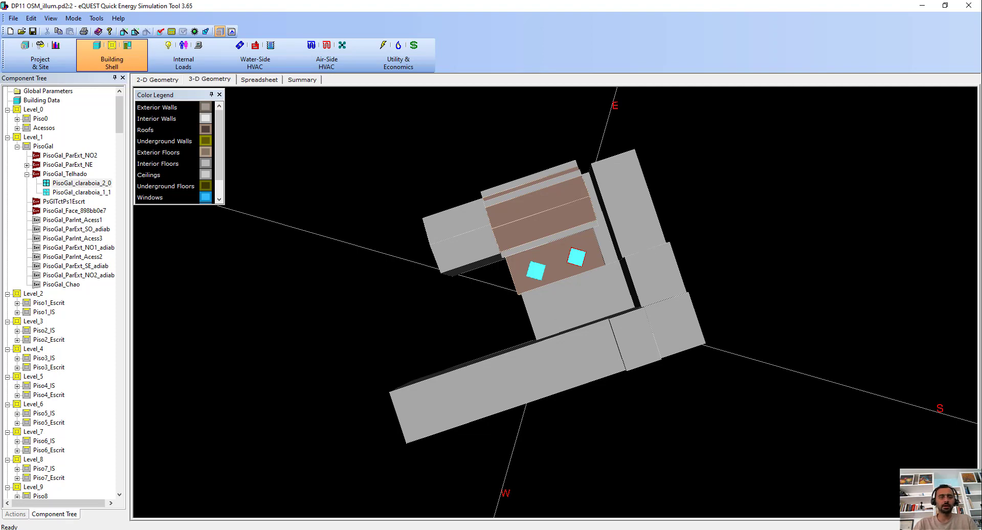
Switch back to Rhino and show the model in the Top view to check the roof skylights.
key(alt+Tab)
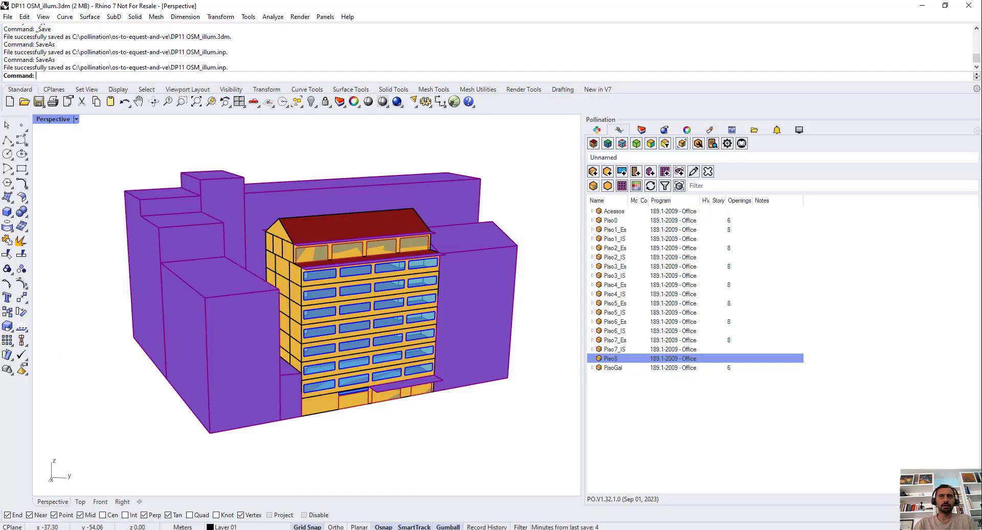
click(80, 501)
scroll(351, 345, down, 2)
scroll(338, 344, up, 2)
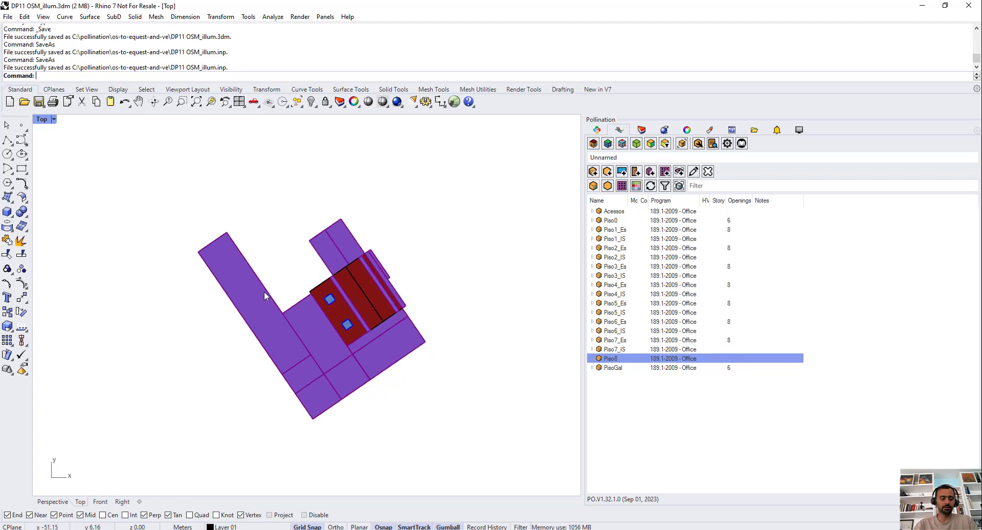
text(Roate)
key(Return)
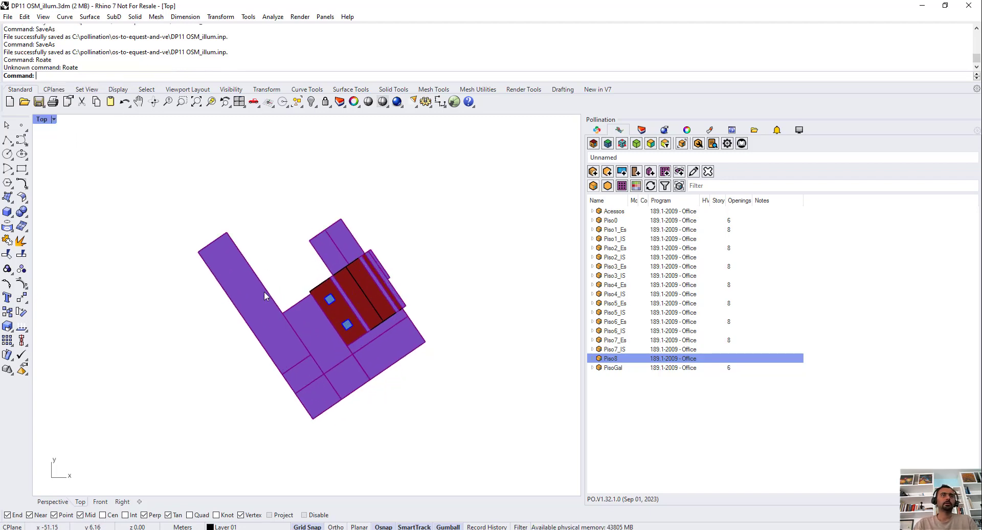
drag(176, 188, 520, 466)
right_click(418, 342)
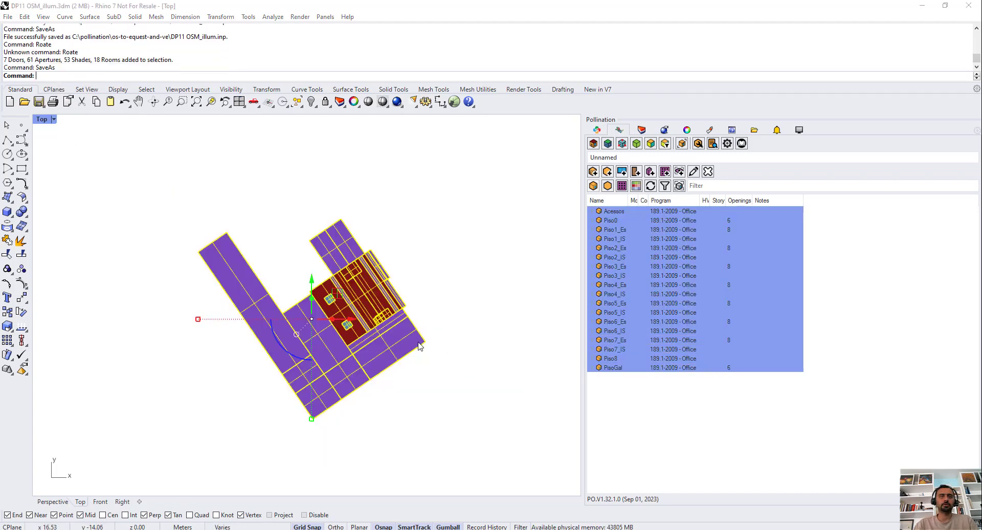
key(Escape)
key(Escape)
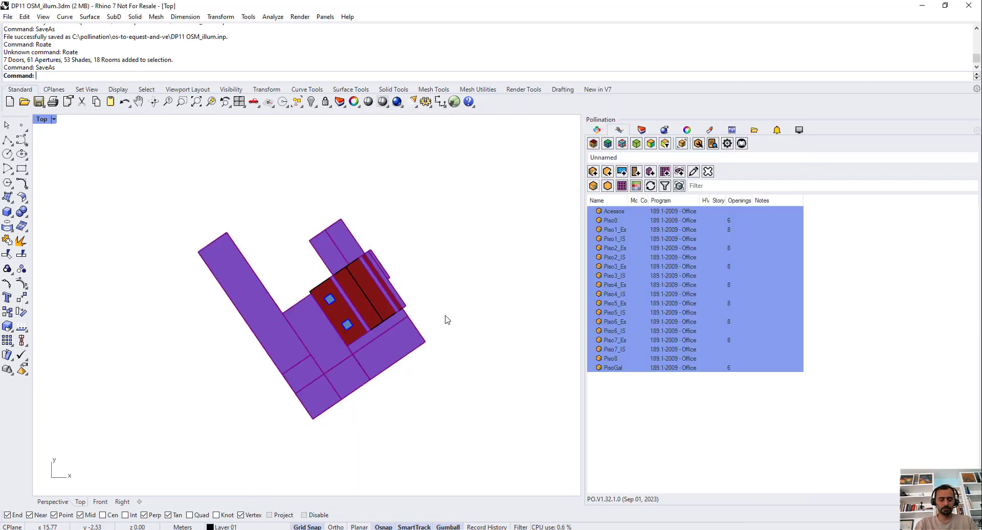
text(Rotate3D)
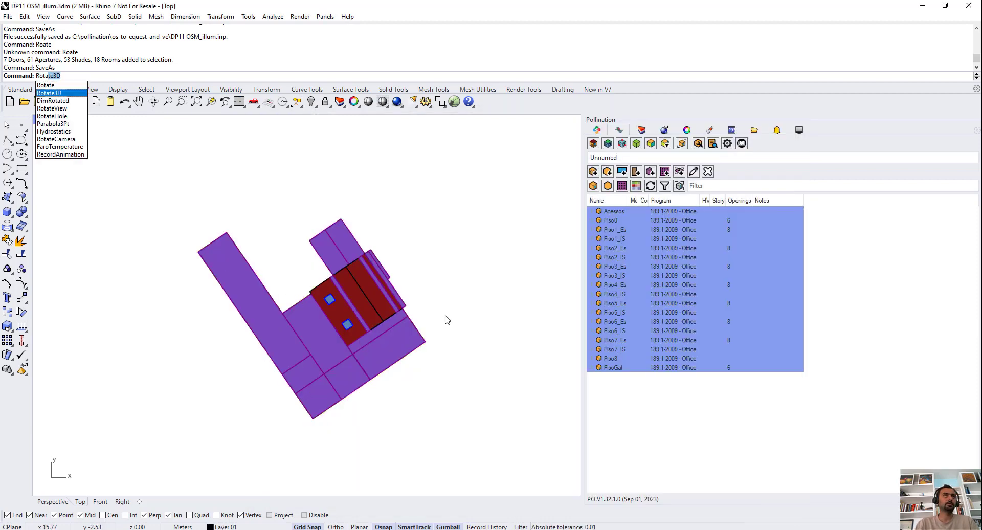
key(Return)
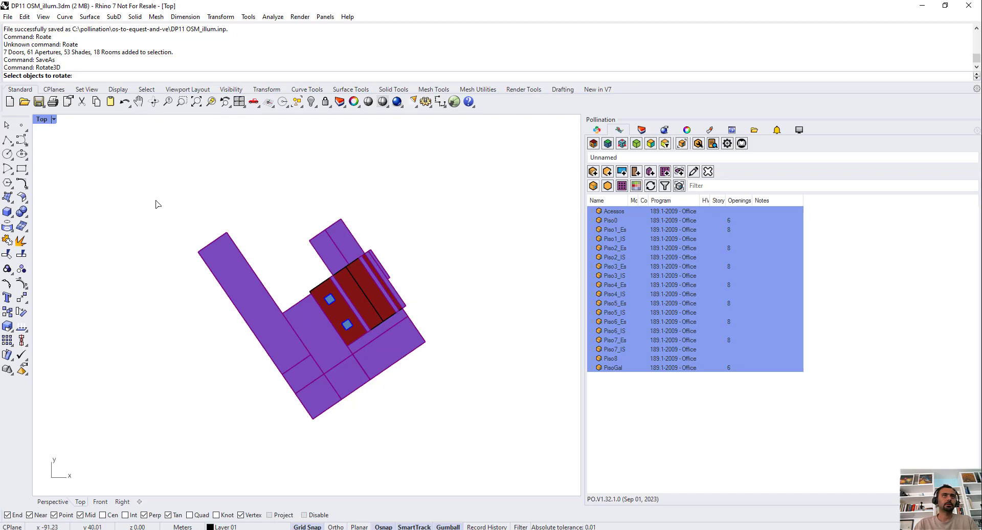
drag(156, 202, 496, 479)
key(Return)
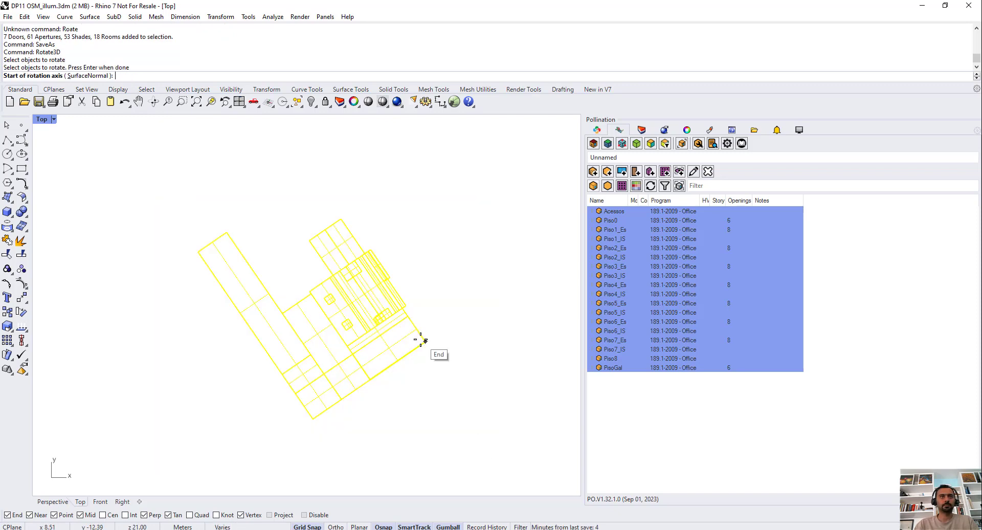
click(420, 339)
click(341, 219)
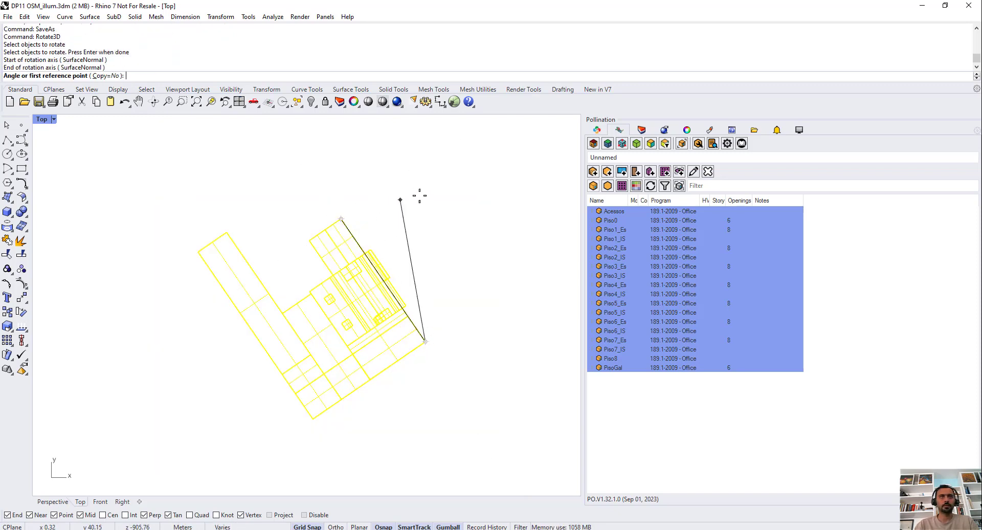
key(Escape)
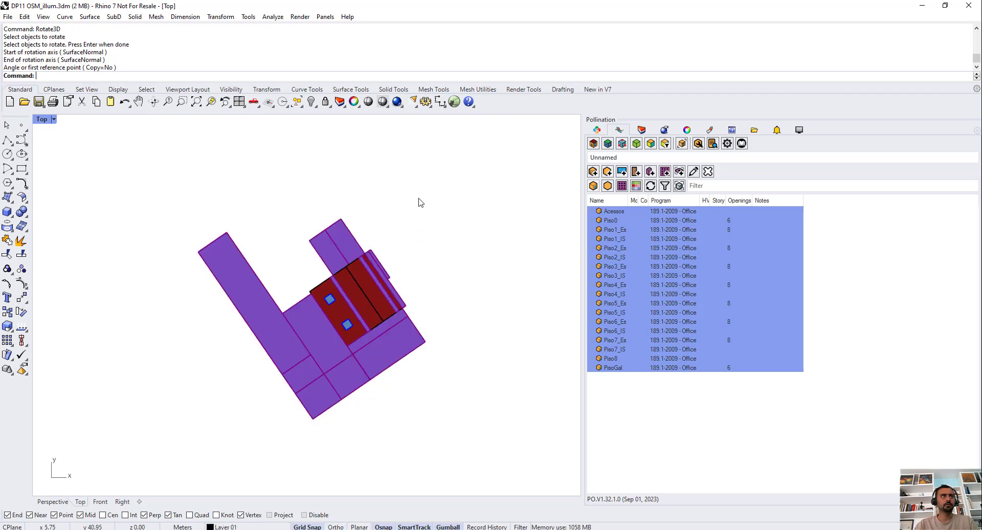
Rotate the whole model in the Top view about its southeast corner so the slanted east edge aligns with the Y axis.
text(Roat)
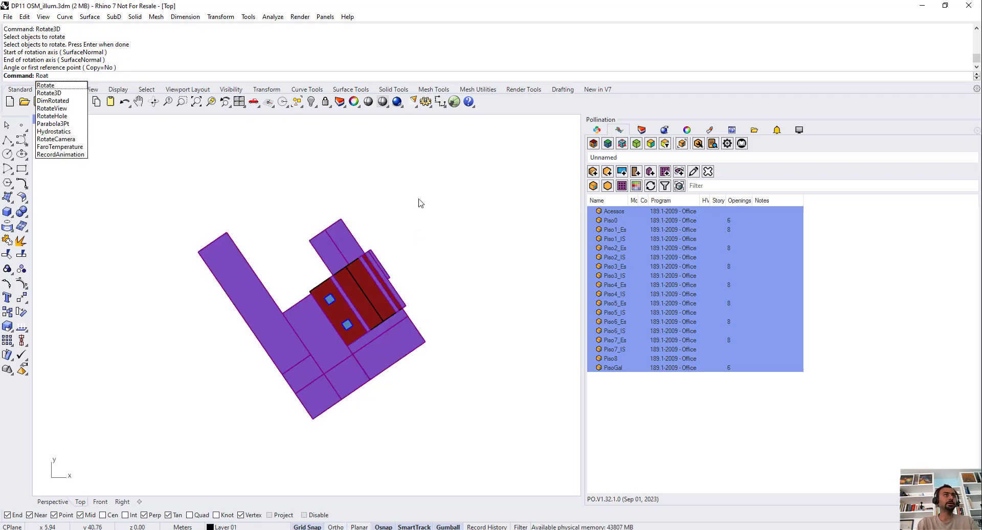
key(Return)
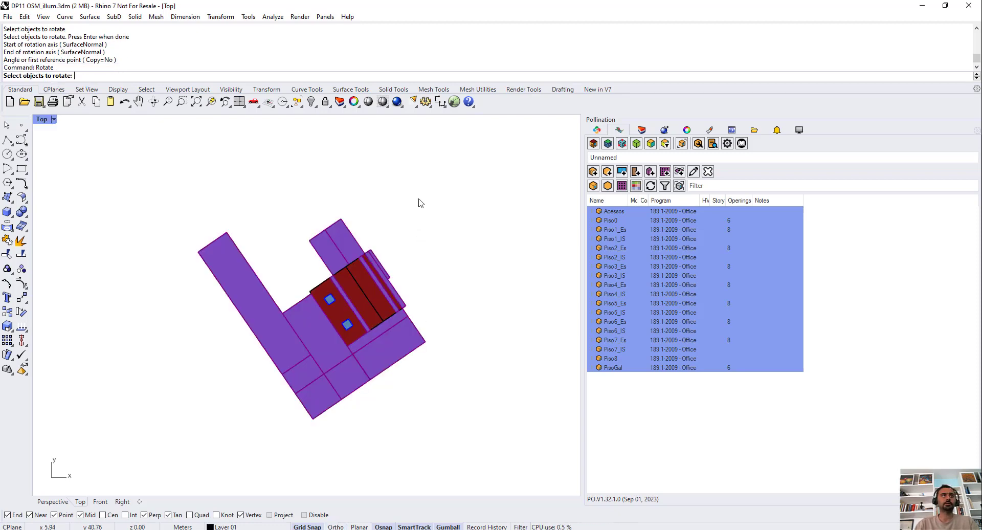
drag(130, 176, 515, 434)
key(Return)
click(425, 322)
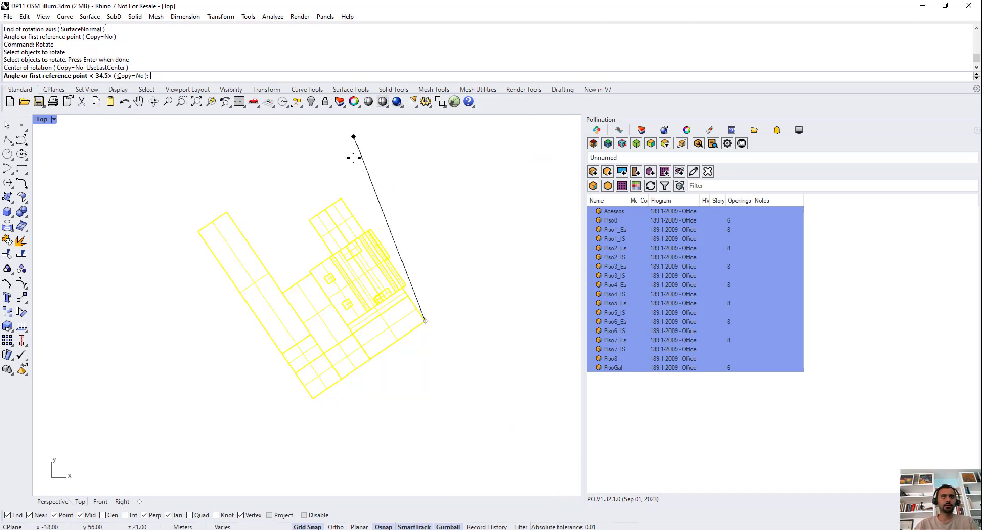
click(341, 198)
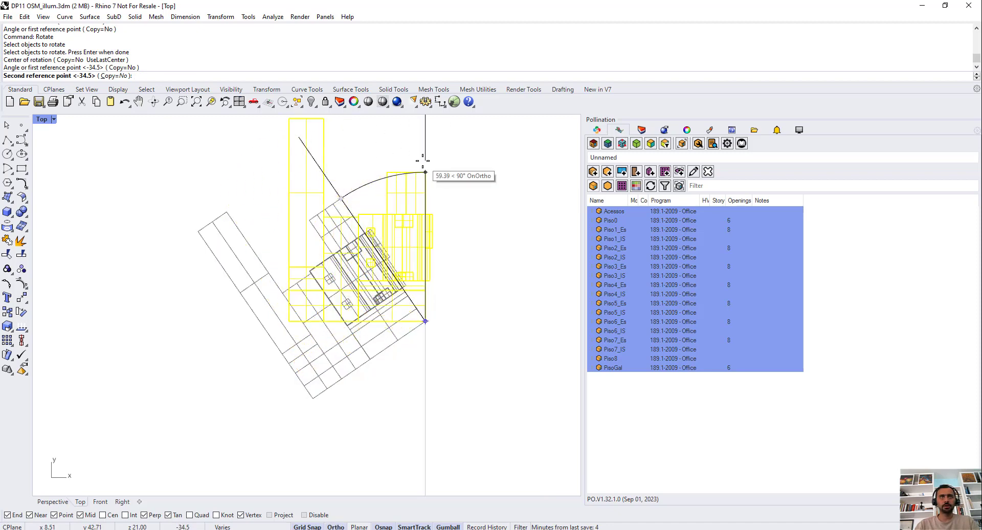
click(422, 161)
middle_click(473, 182)
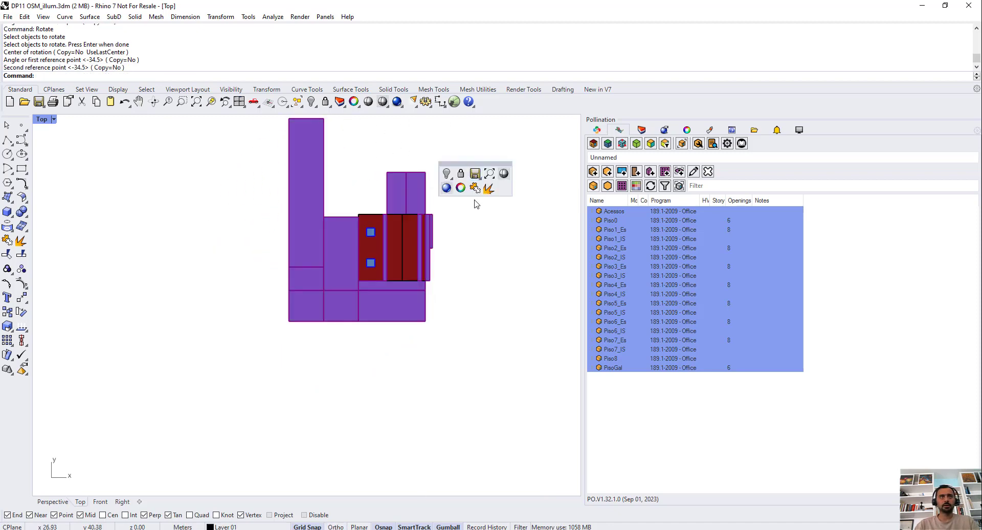
right_drag(468, 251, 465, 307)
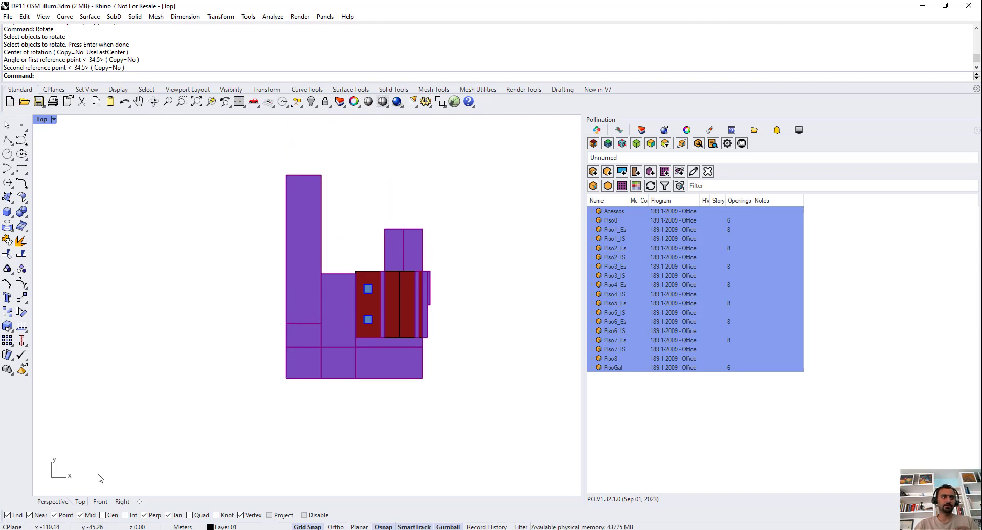
Show the model in the Perspective view and export it as the eQuest geometry file DP11 OSM_illum_rotated.inp.
click(60, 503)
right_drag(261, 418, 259, 368)
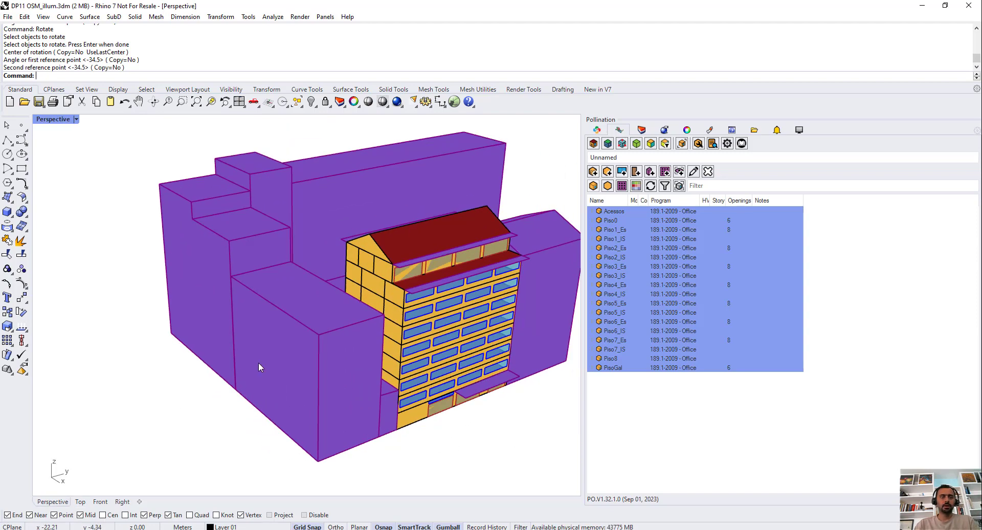
text(SaveAs)
key(Return)
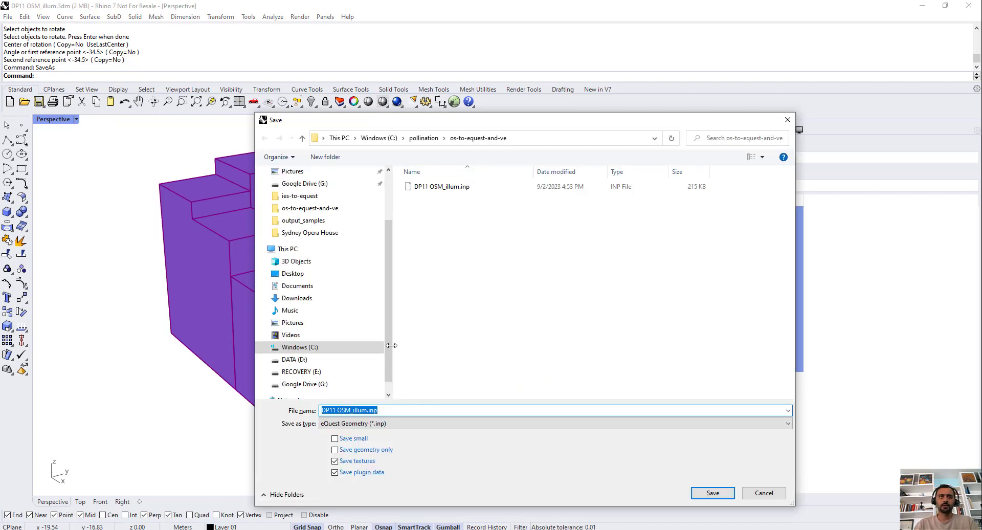
click(376, 411)
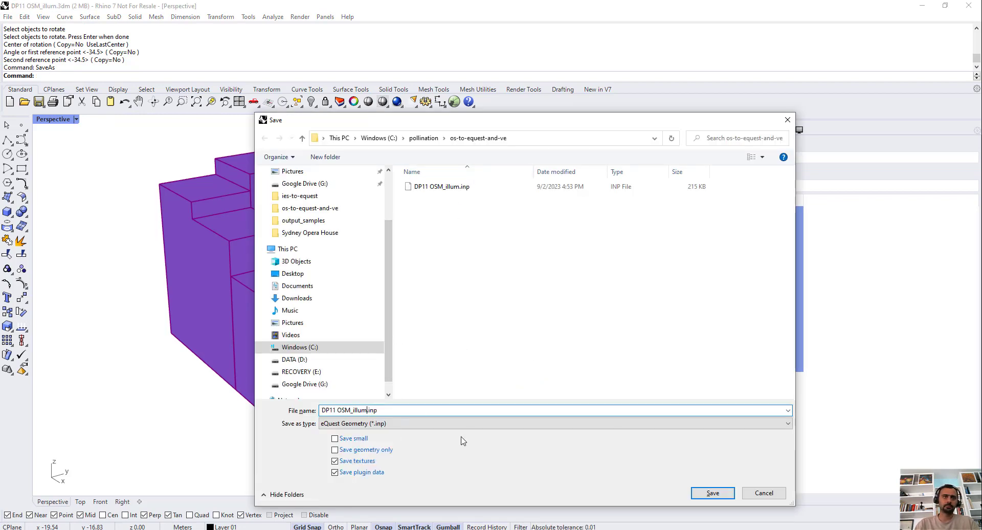
text(_ro)
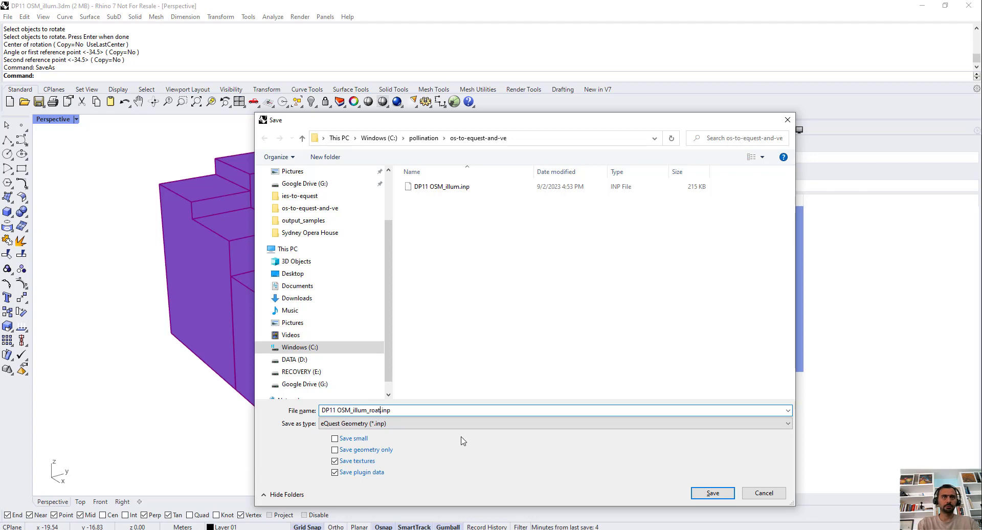
text(ate)
key(BackSpace)
text(ed)
key(Return)
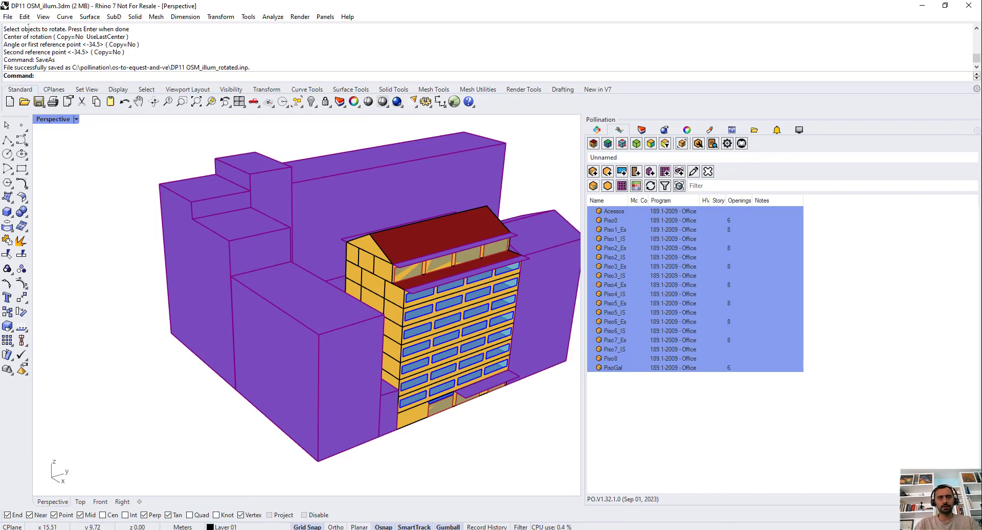
Switch to eQUEST and create a project from the DOE-2.2 BDL input file DP11 OSM_illum_rotated.inp, accepting the proposed project settings.
key(alt+Tab)
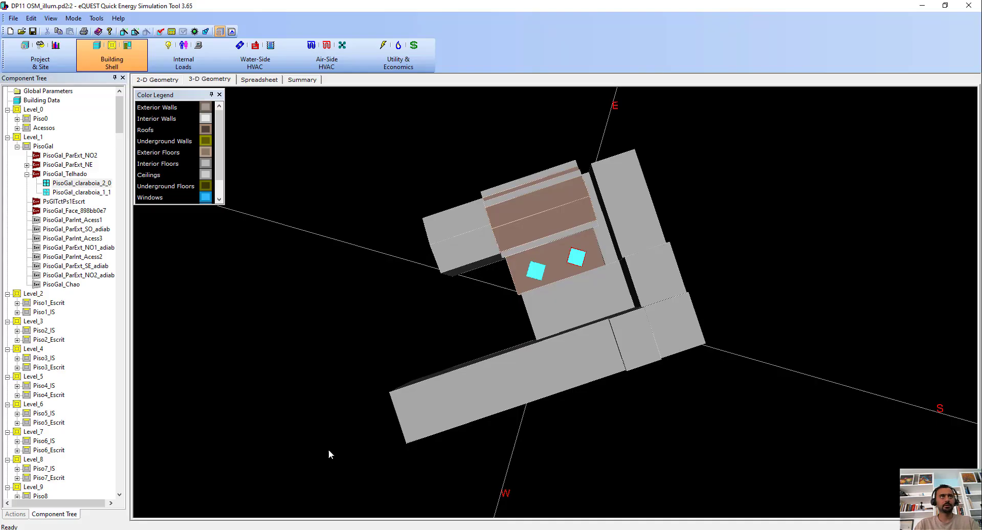
click(18, 33)
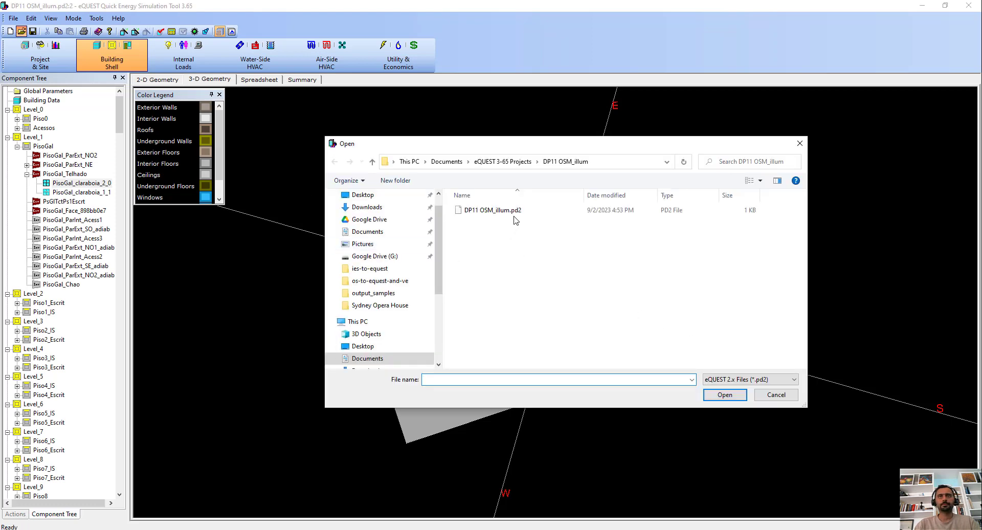
click(773, 381)
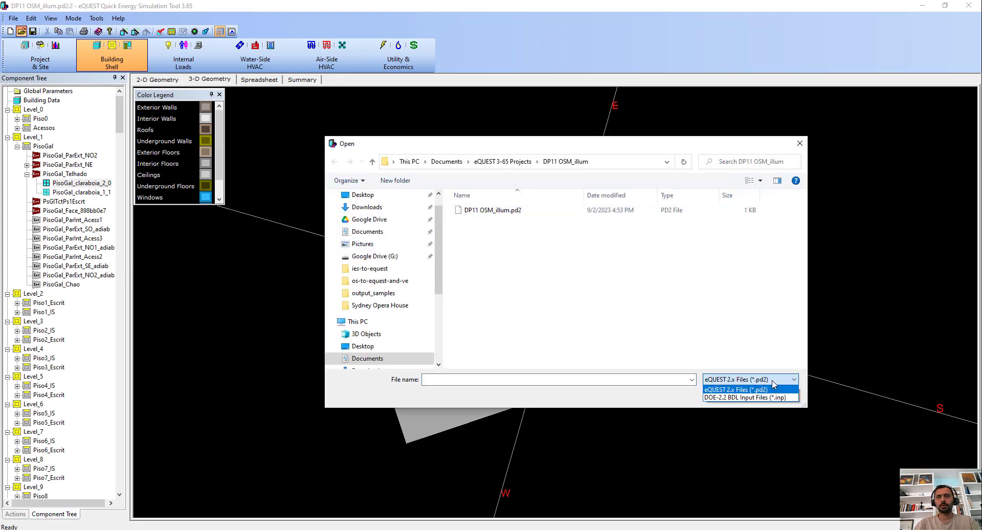
click(385, 285)
click(385, 283)
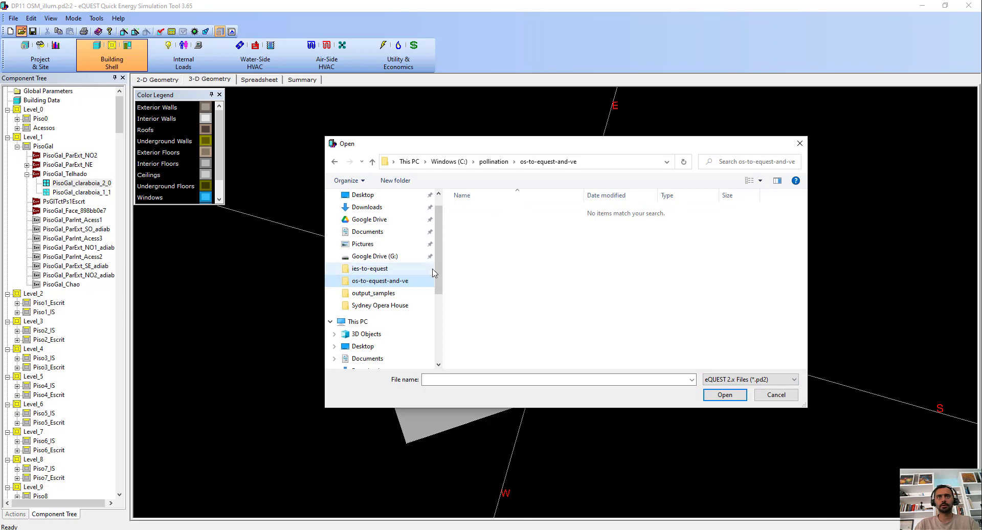
click(756, 379)
click(765, 397)
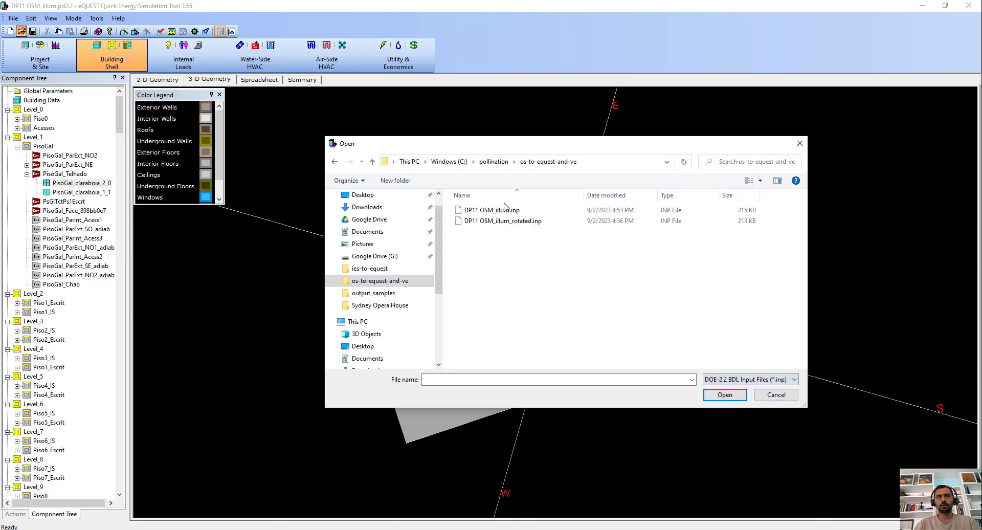
click(504, 220)
click(725, 394)
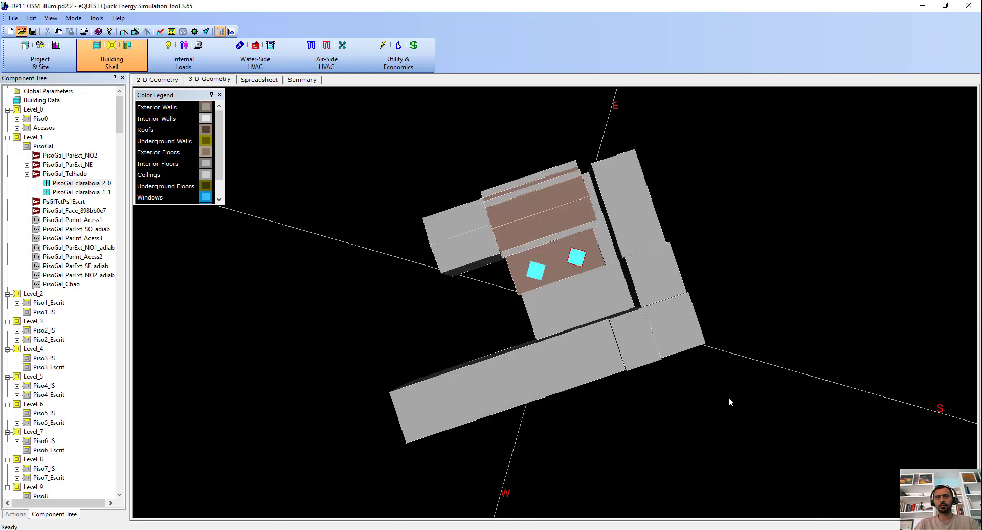
click(539, 294)
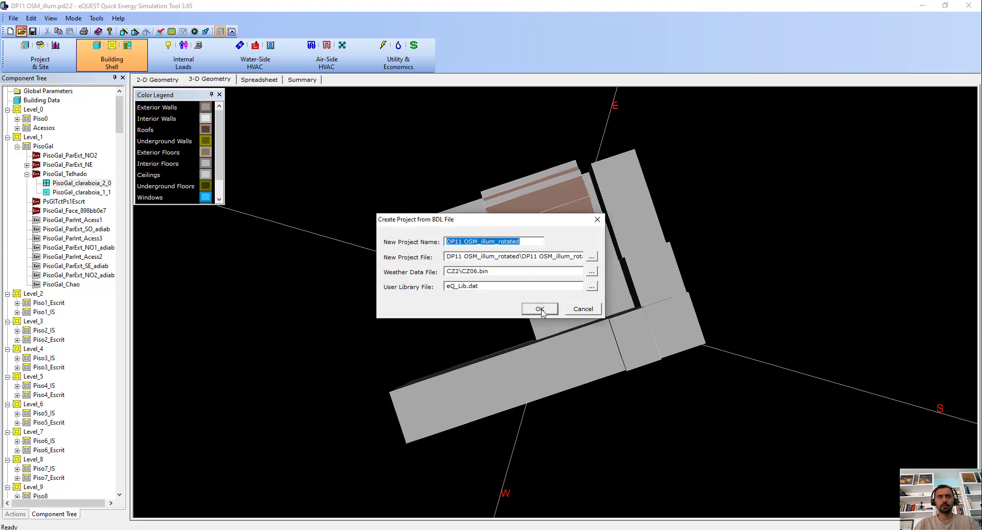
click(539, 309)
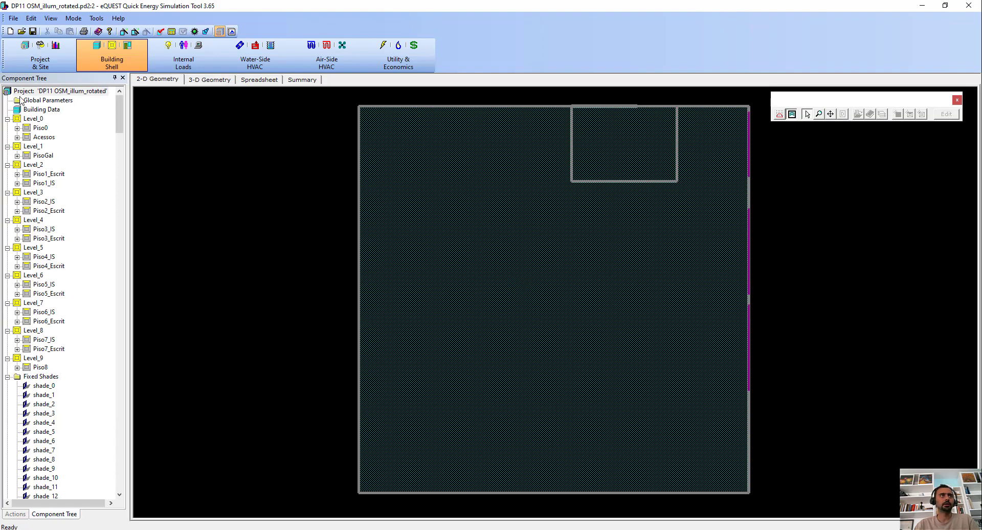
Inspect the rotated building in 3-D and review the project's 3-D view details, leaving them unedited.
click(205, 80)
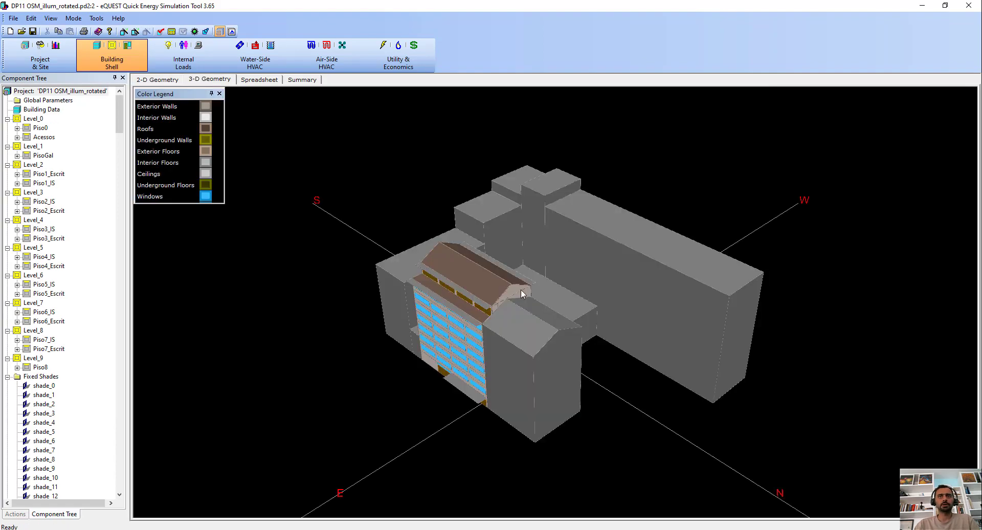
mouse_move(536, 272)
mouse_down()
mouse_move(532, 327)
mouse_move(559, 305)
mouse_move(603, 378)
mouse_move(585, 385)
mouse_move(622, 381)
mouse_move(583, 397)
mouse_move(551, 372)
mouse_up()
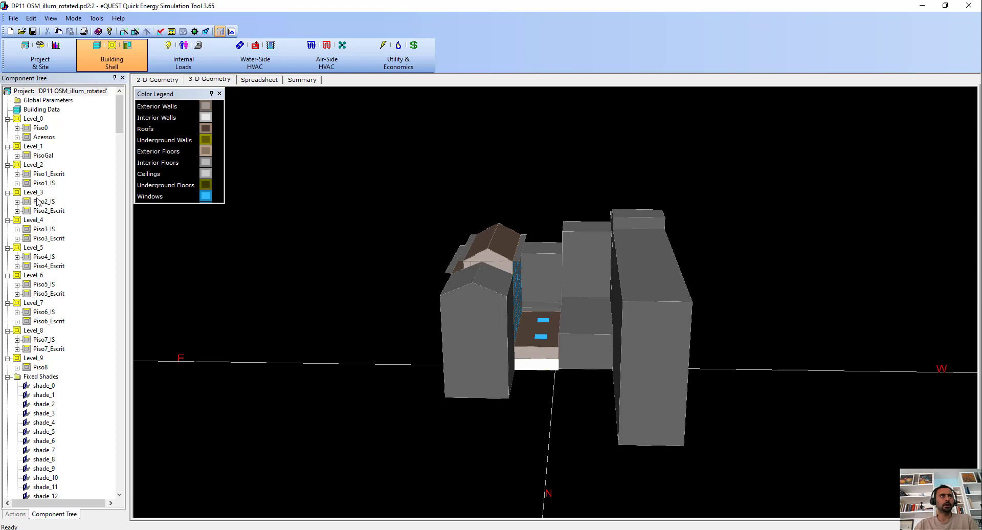
double_click(46, 92)
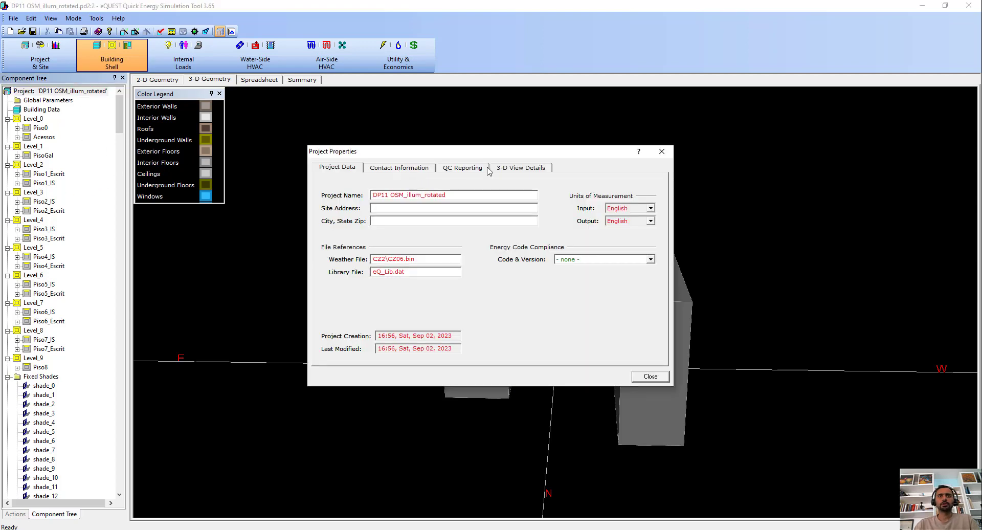
click(520, 168)
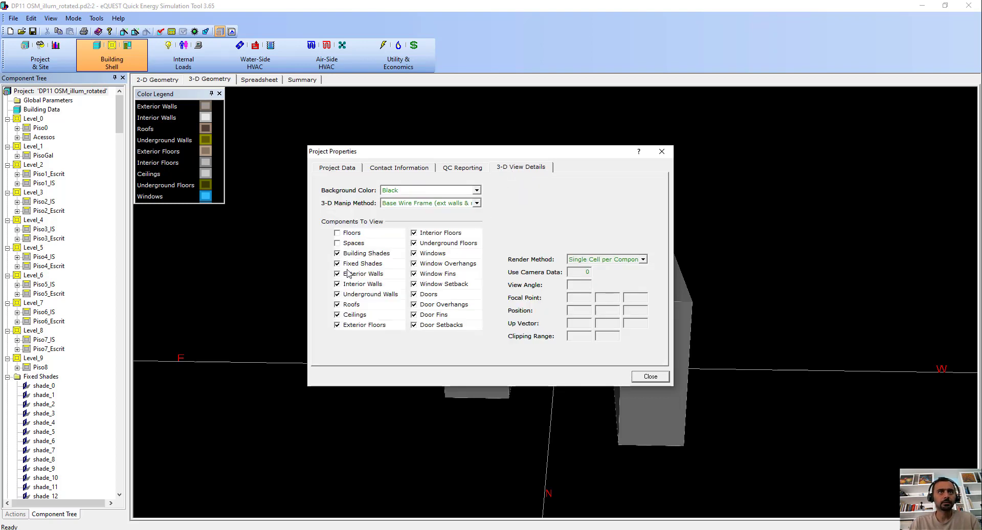
click(646, 376)
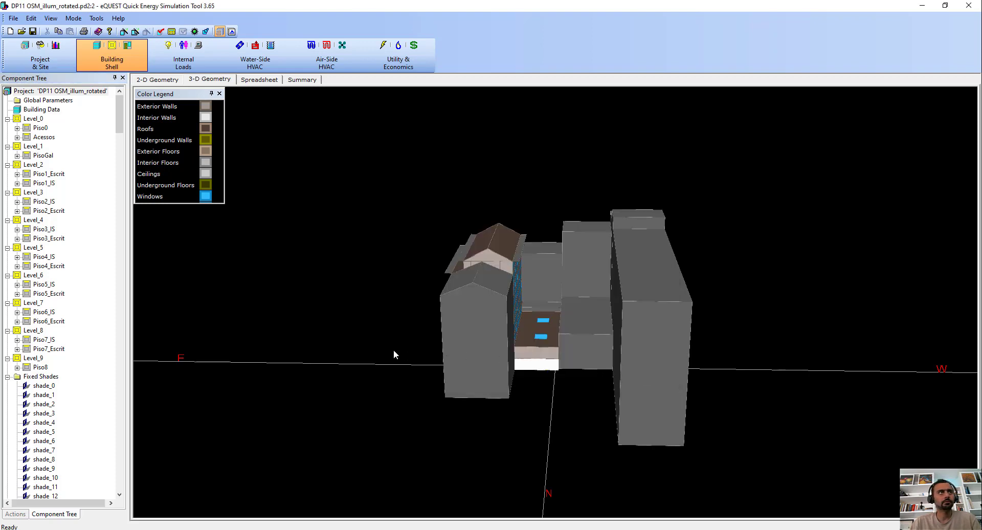
Hide the fixed shades through the project's 3-D view details and inspect the rotated building's facades in 3-D.
click(443, 369)
click(491, 379)
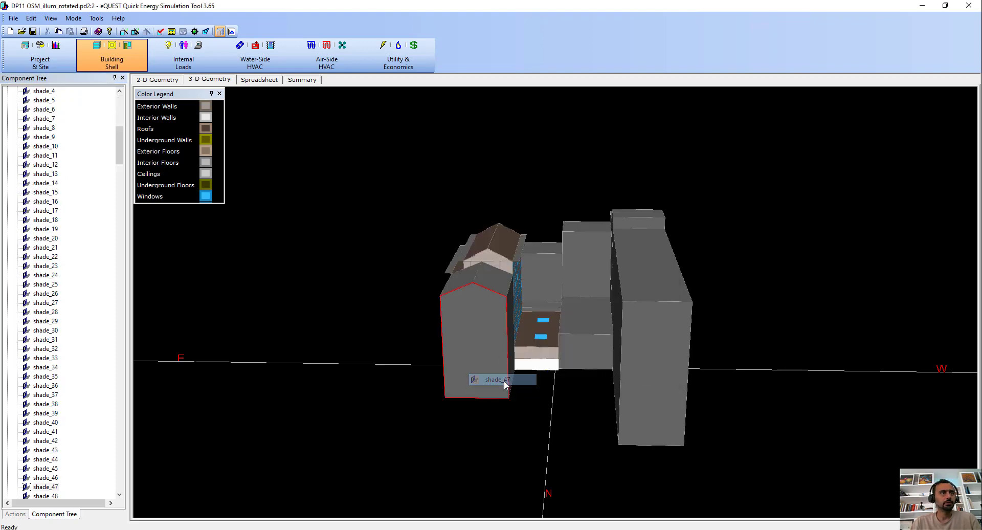
scroll(92, 201, up, 12)
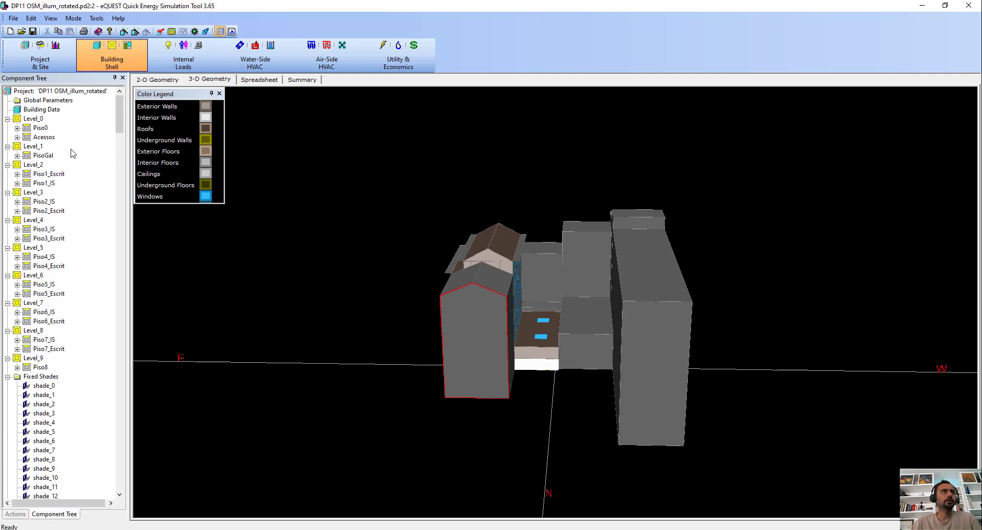
double_click(52, 92)
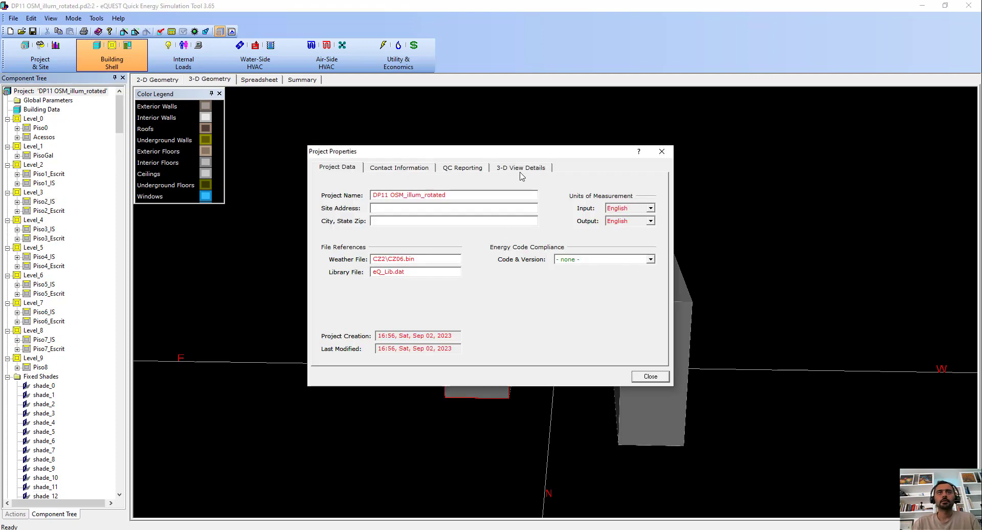
click(532, 169)
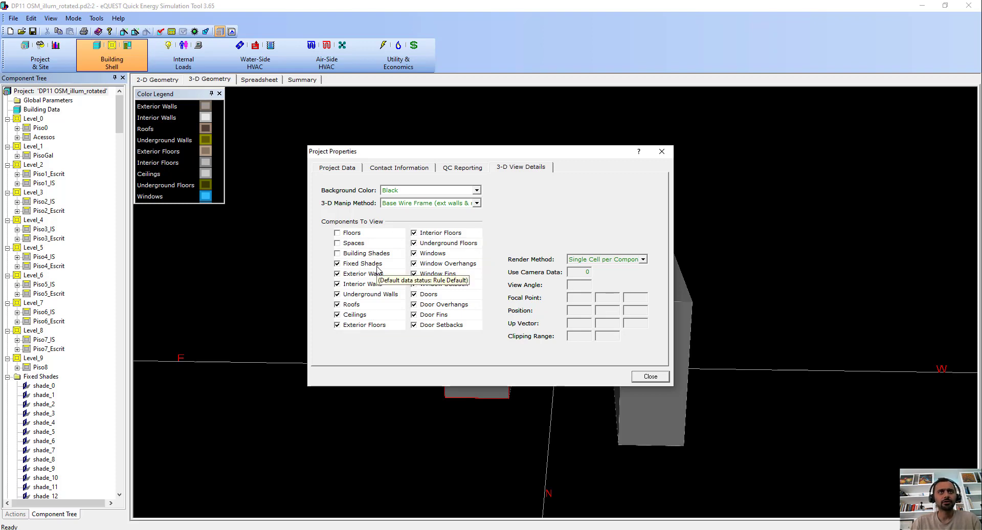
click(343, 265)
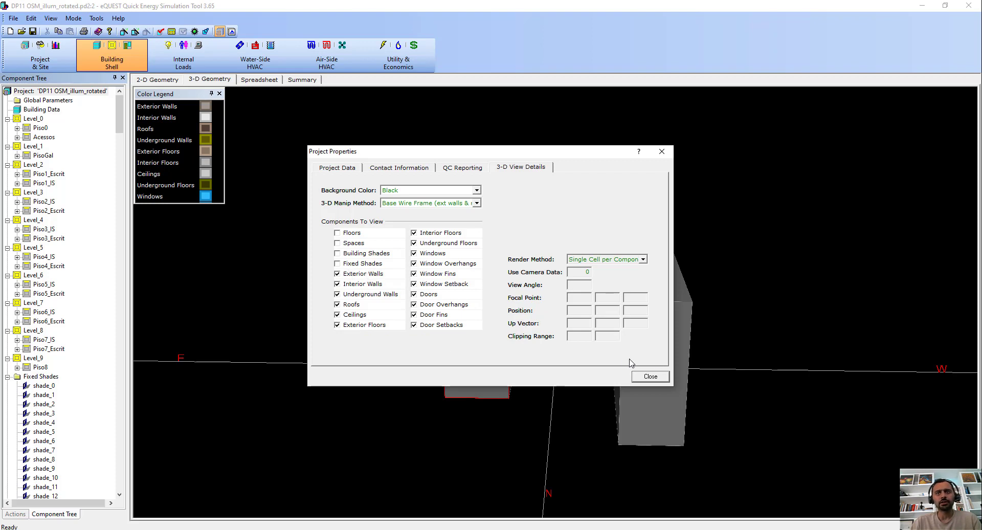
click(648, 377)
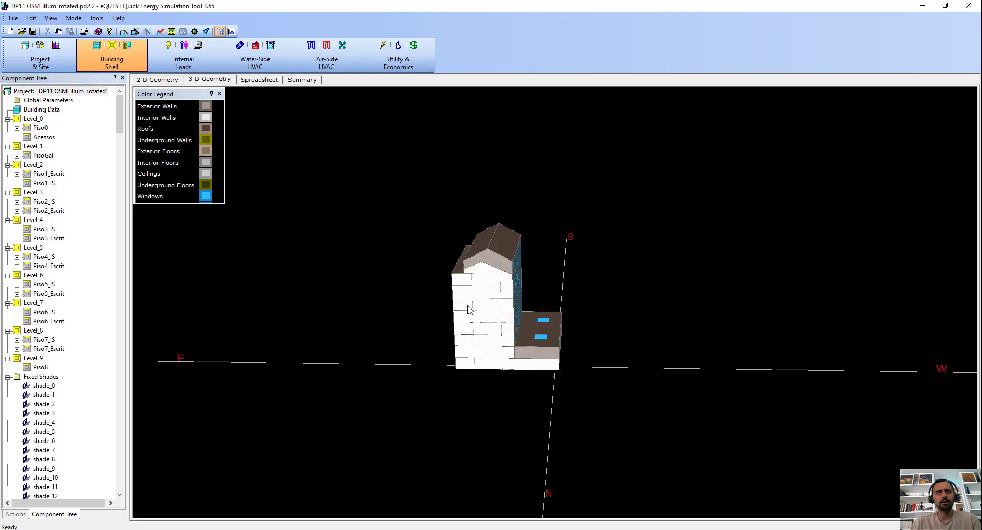
drag(445, 316, 434, 344)
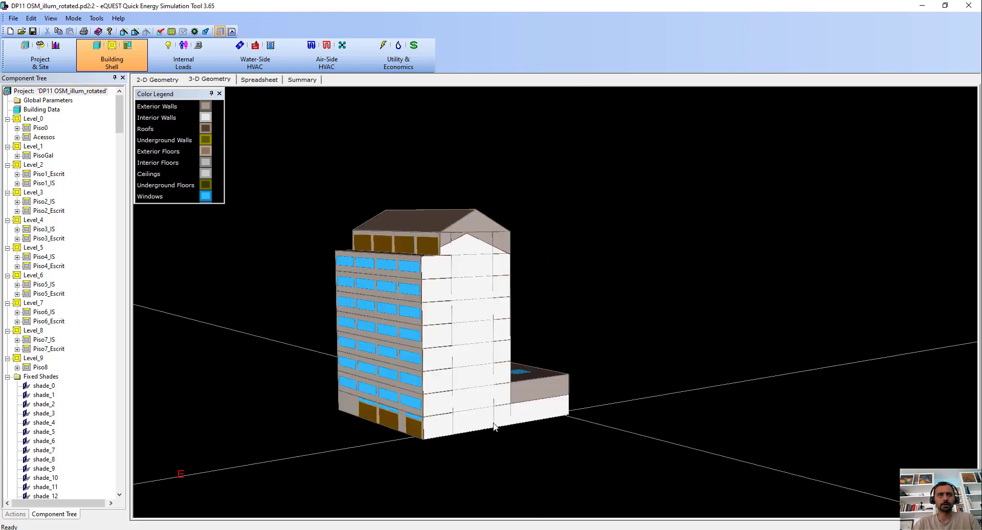
drag(481, 312, 451, 333)
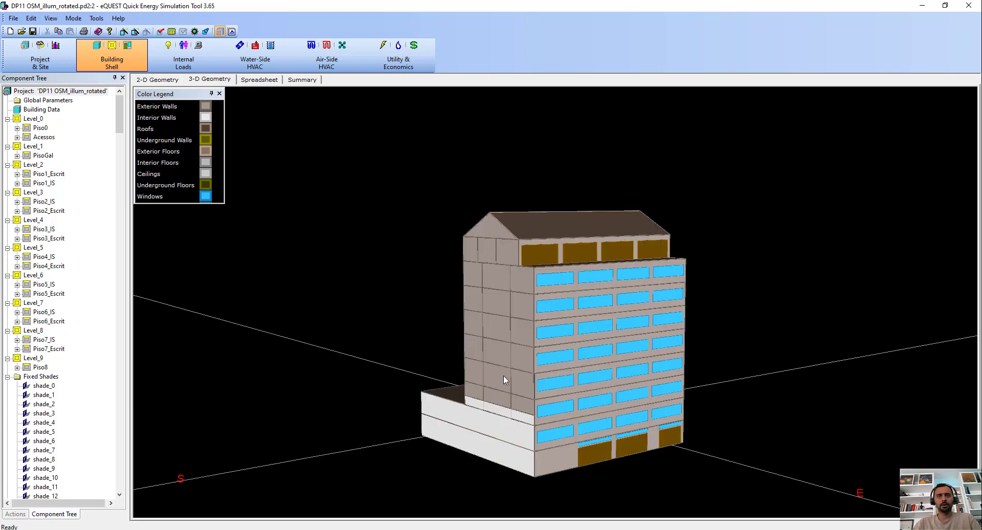
right_drag(517, 347, 581, 328)
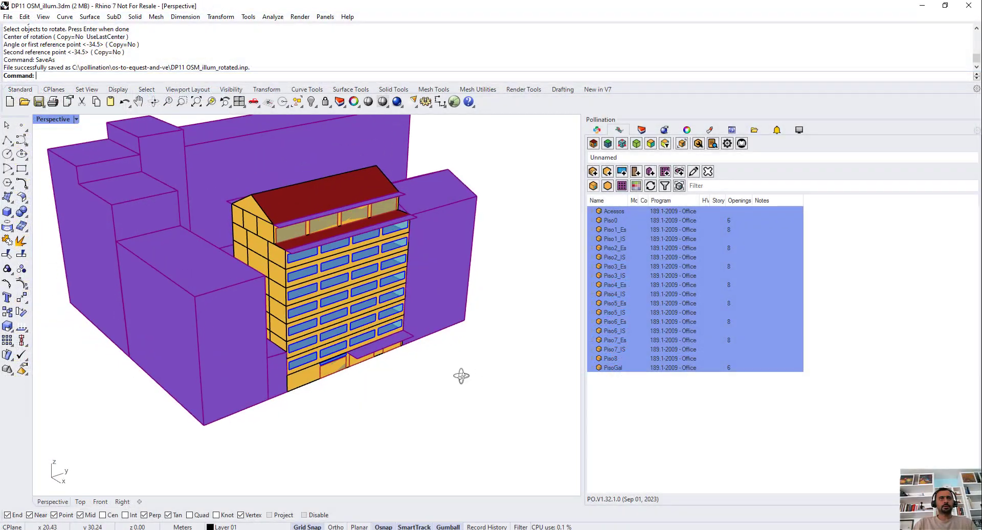
Switch to Rhino and export the rotated model as the IES-VE geometry file DP11 OSM_illum.gem.
right_drag(461, 376, 494, 430)
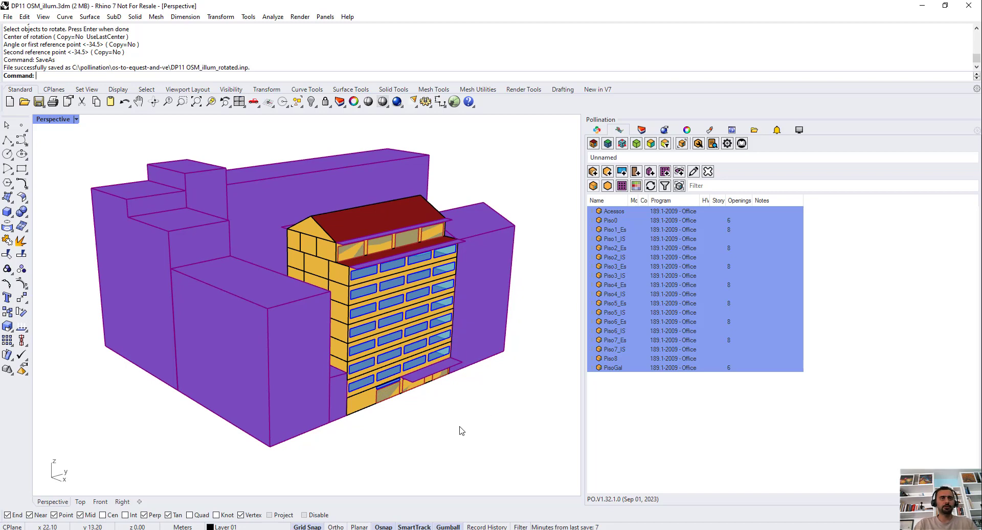
text(SaveAs)
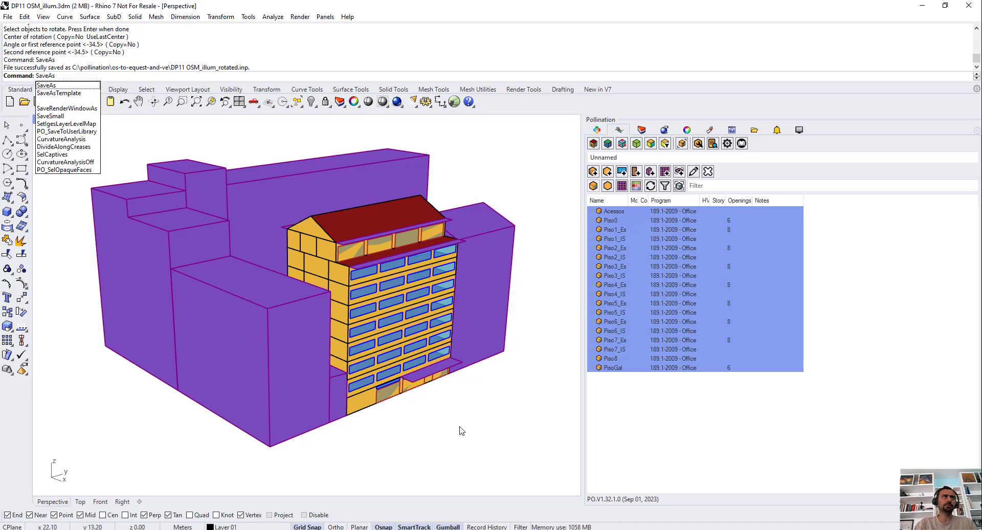
key(Return)
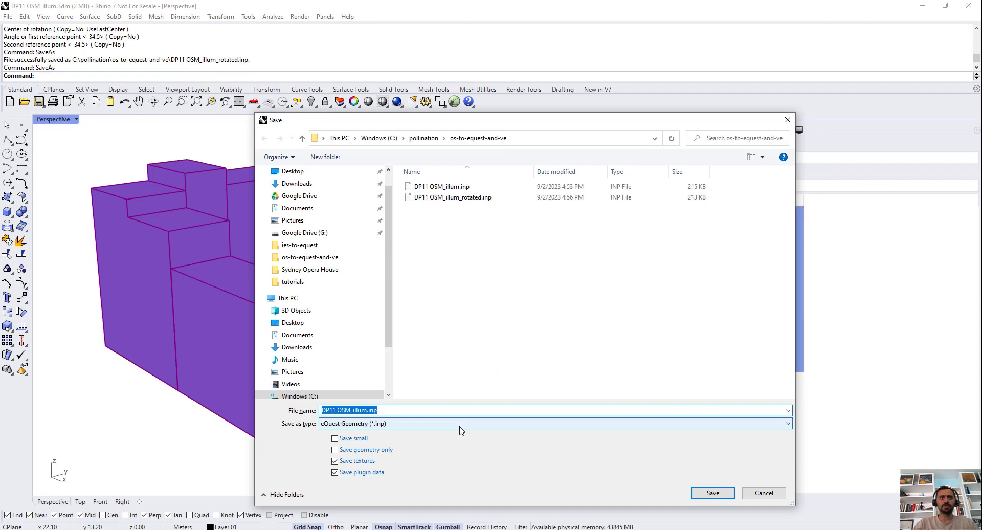
click(481, 429)
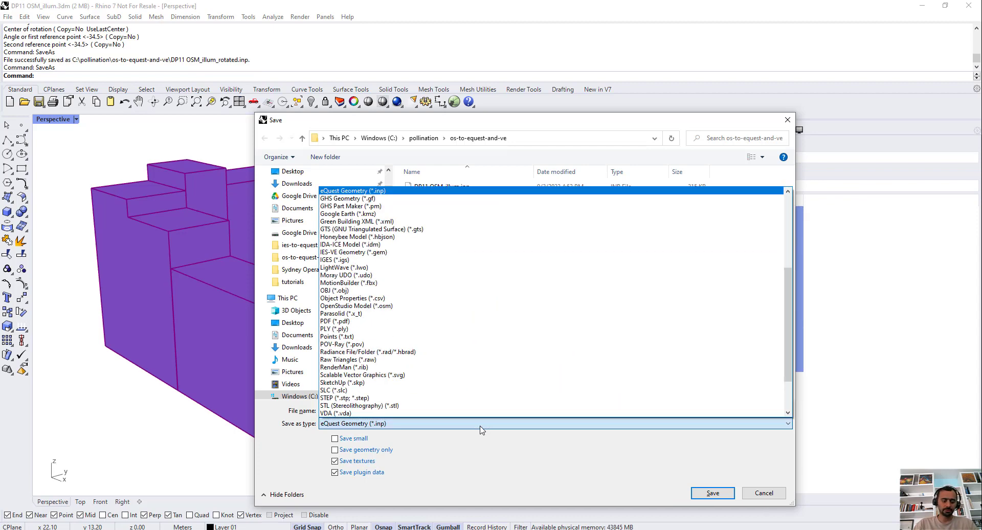
key(i)
key(e)
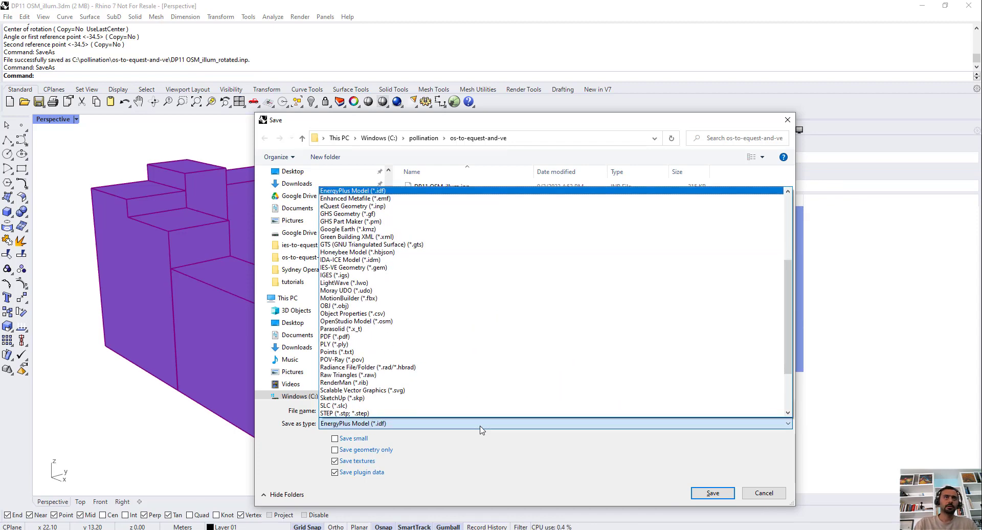
key(i)
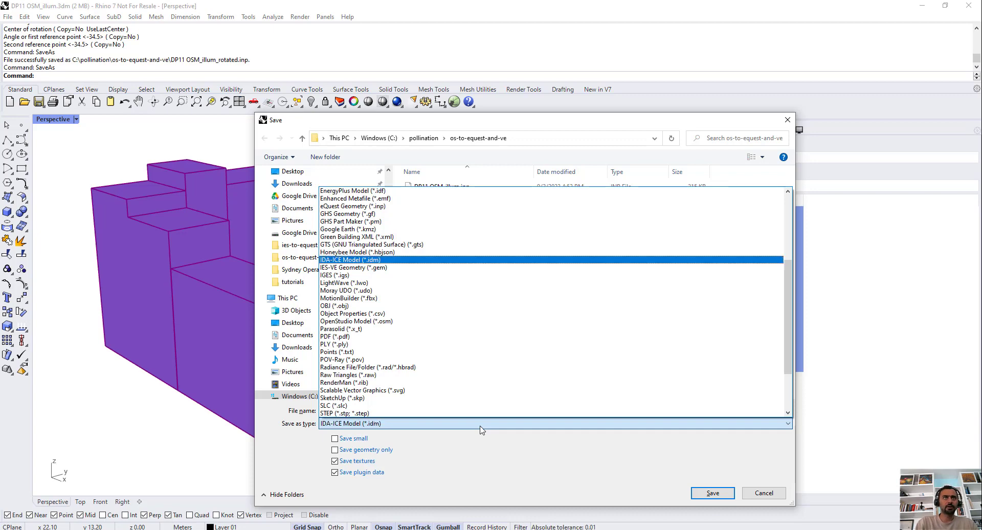
key(i)
key(Return)
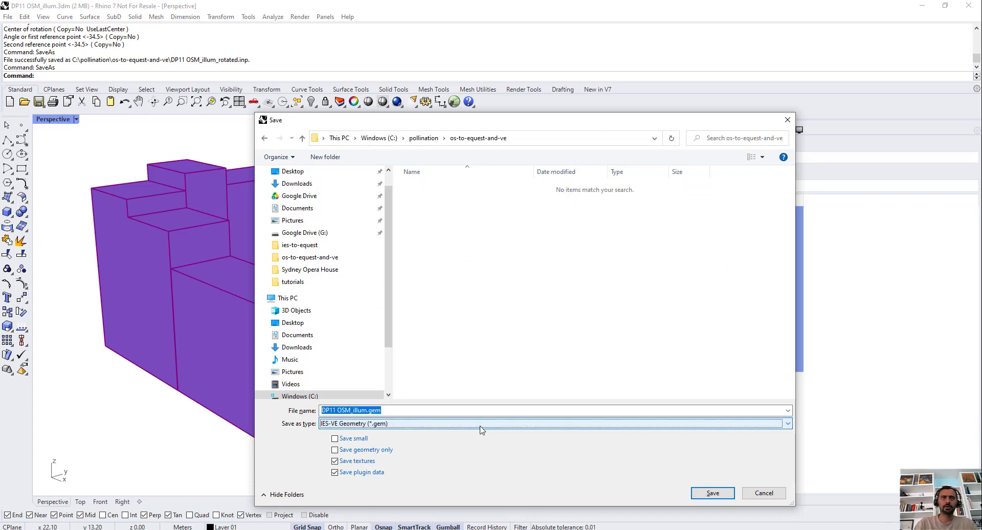
click(712, 493)
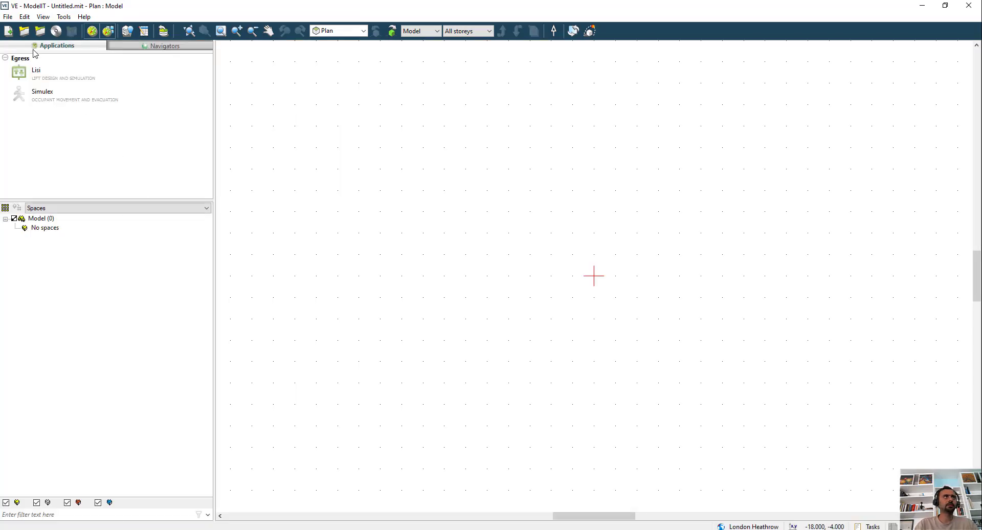
click(7, 16)
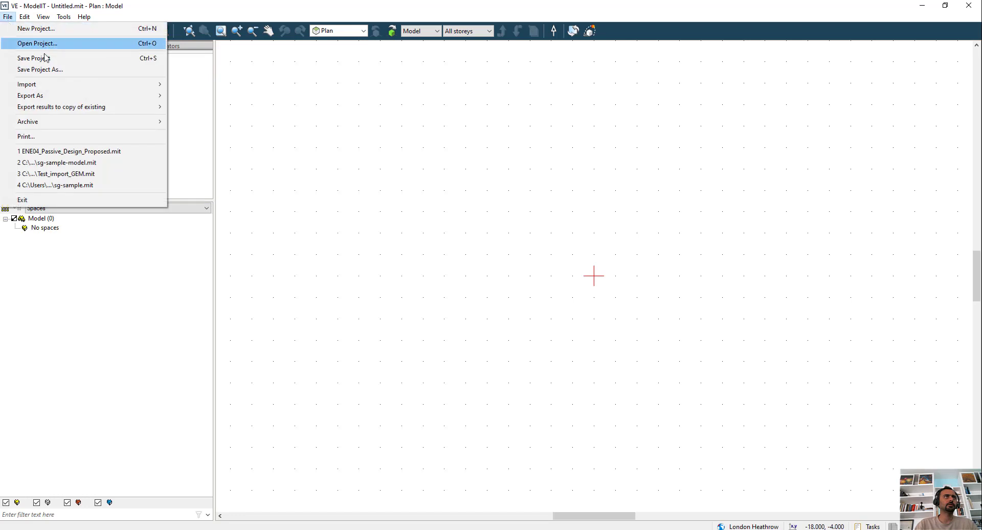
mouse_move(99, 84)
click(217, 85)
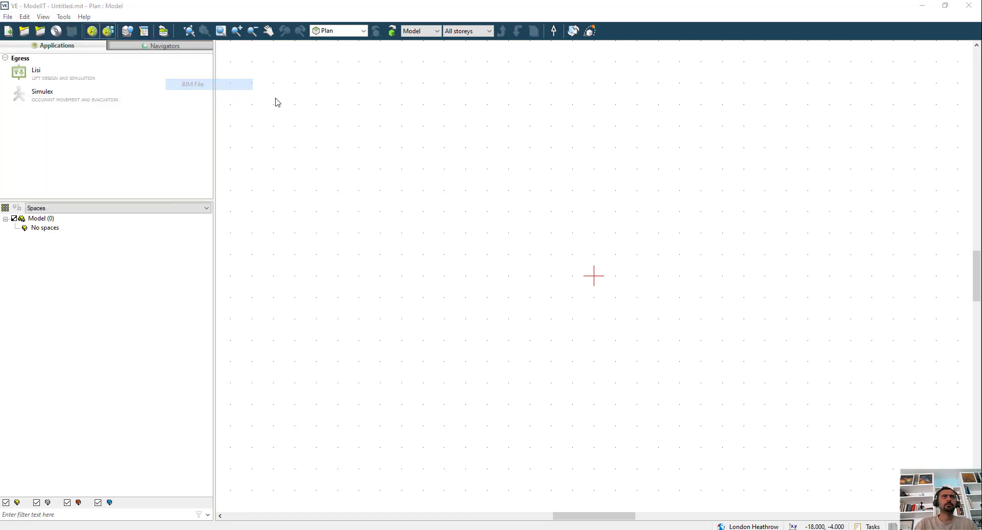
click(402, 266)
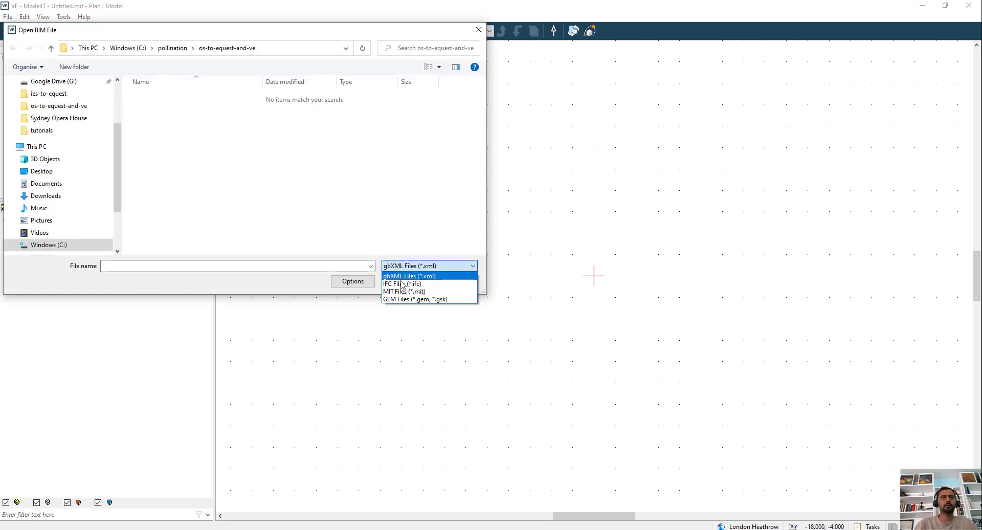
click(403, 299)
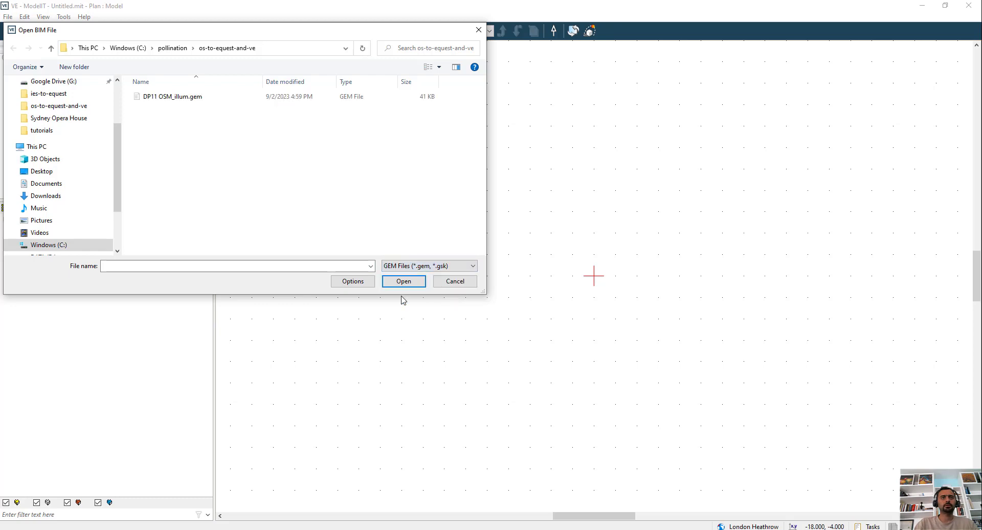
click(453, 282)
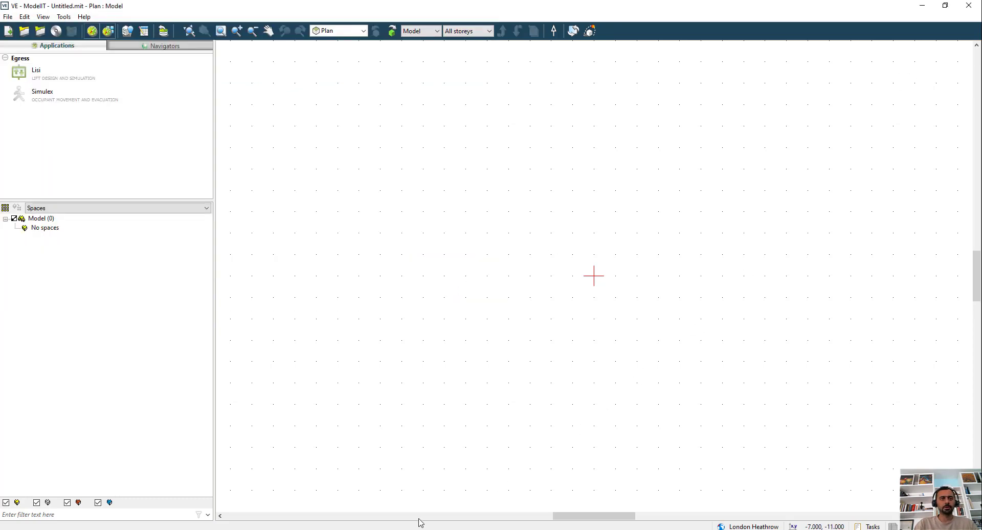
Switch to Rhino, undo the whole model's rotation in the Top view, and save the Rhino file.
key(alt+Tab)
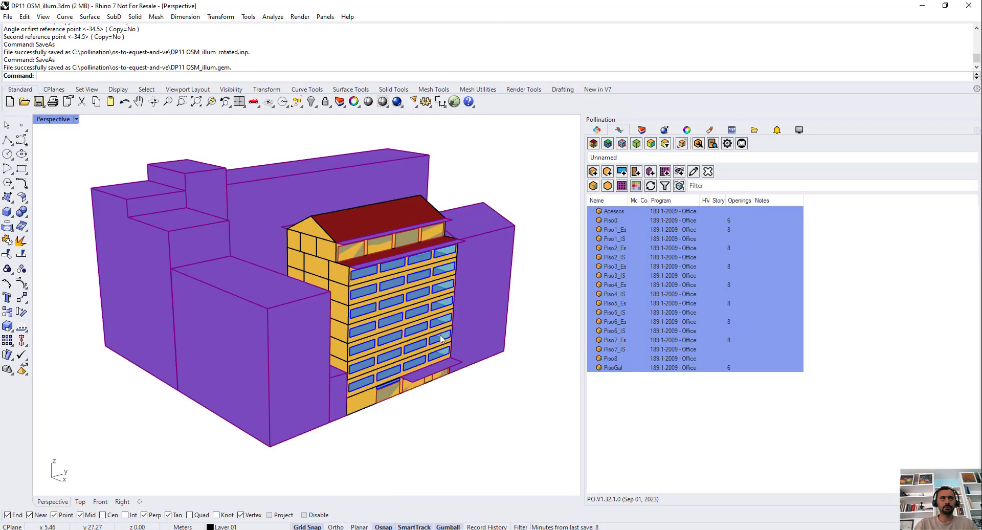
click(75, 503)
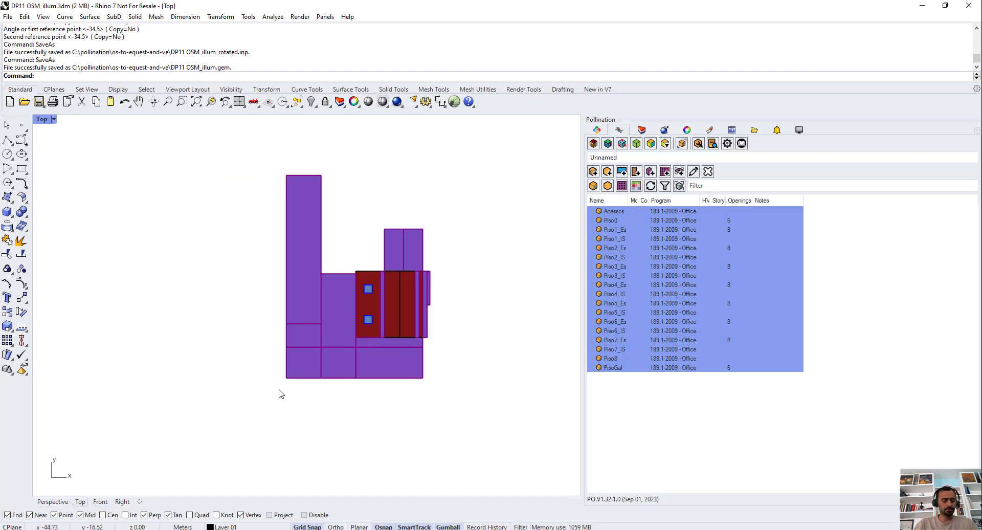
key(ctrl+z)
click(399, 292)
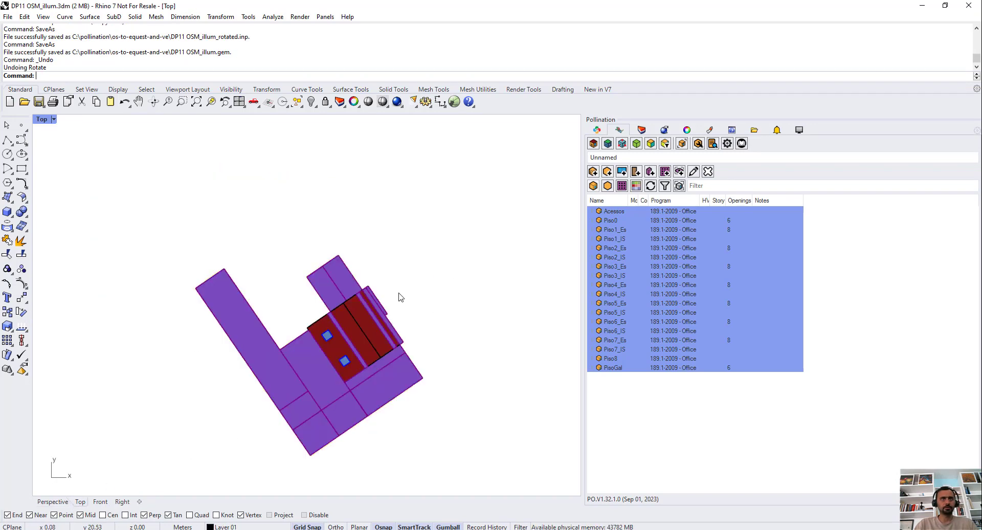
text(ZEA)
key(Return)
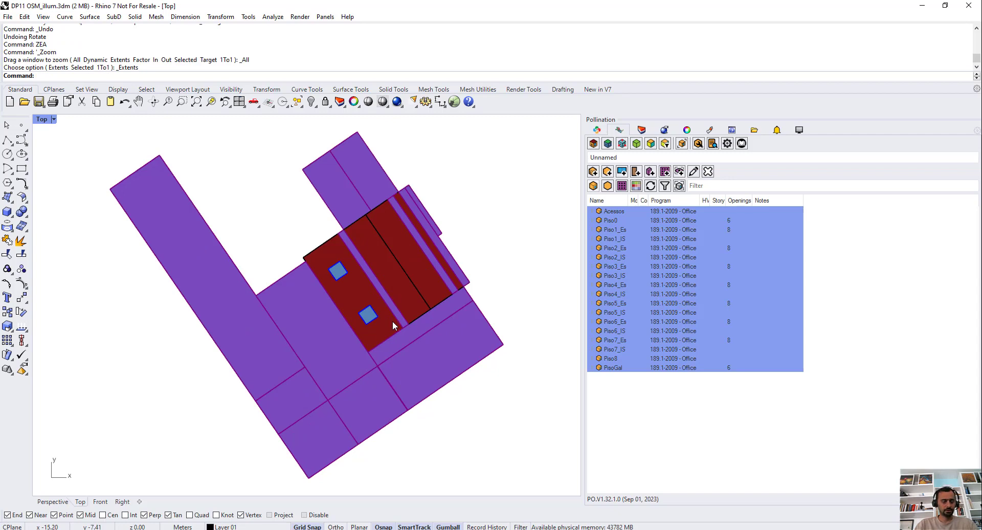
key(ctrl+s)
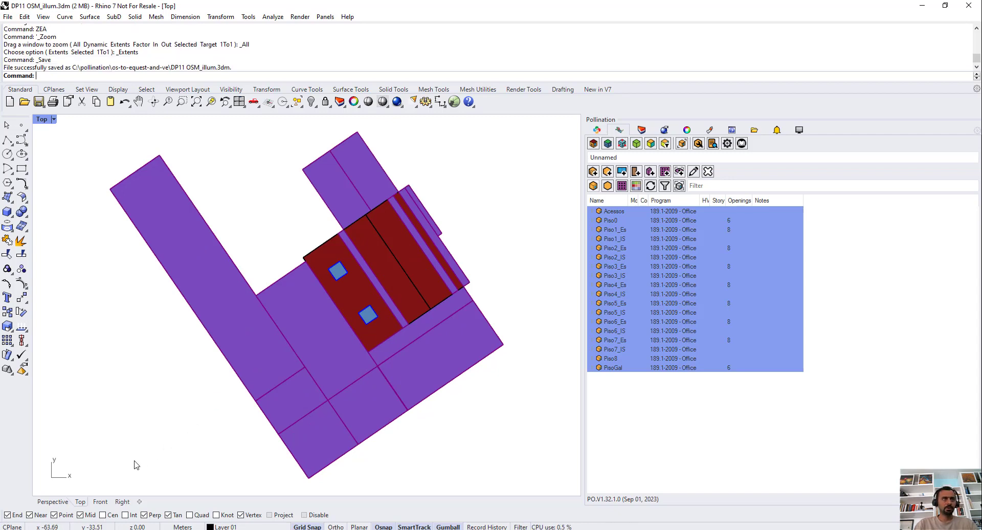
Export the unrotated model as the IES-VE geometry file DP11 OSM_illum.gem, replacing the existing file, and switch to IES VE.
click(53, 504)
right_drag(452, 328, 360, 349)
scroll(457, 262, down, 4)
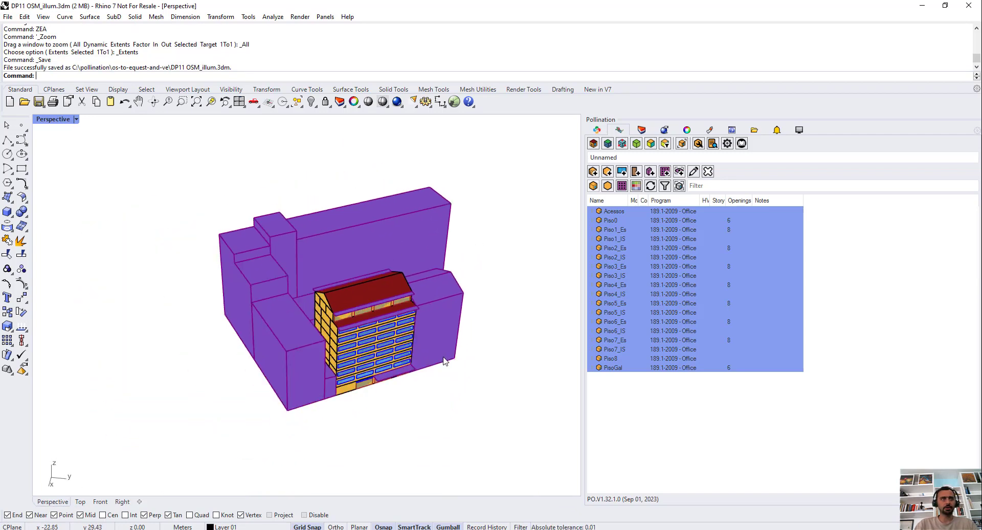
right_drag(444, 361, 463, 378)
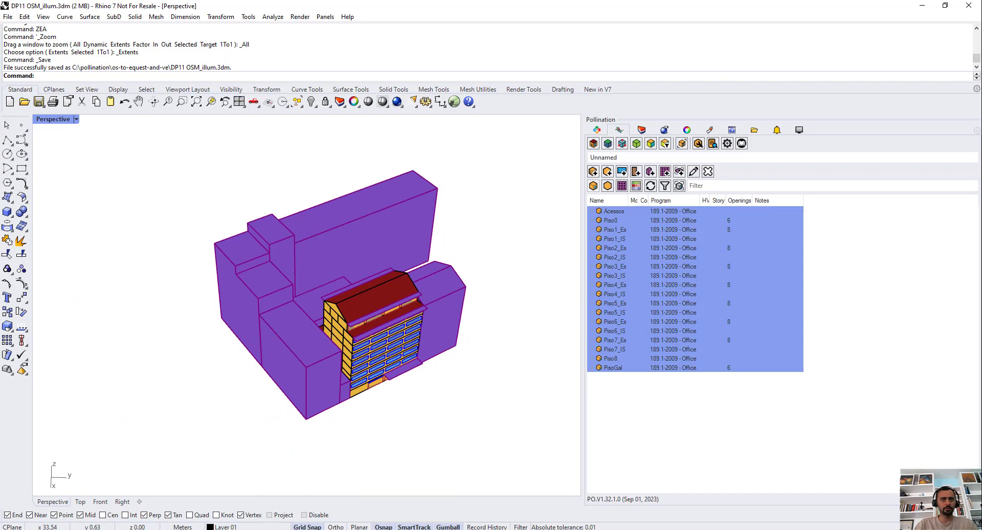
key(alt+Tab)
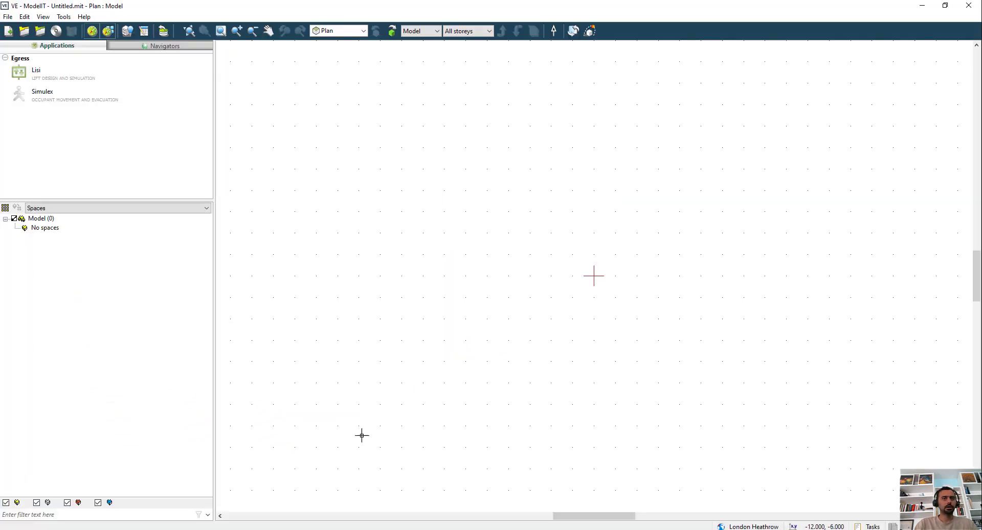
key(alt+Tab)
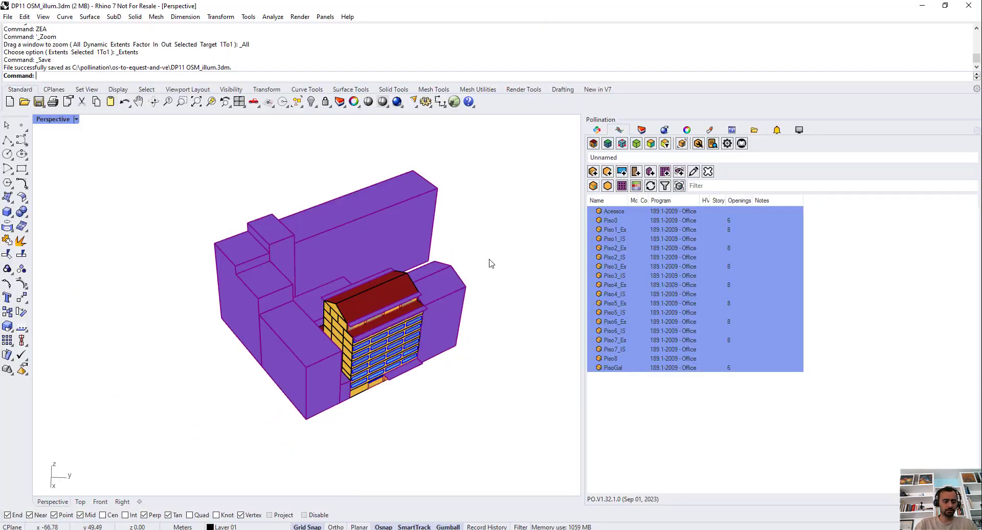
text(SaveAs)
key(Return)
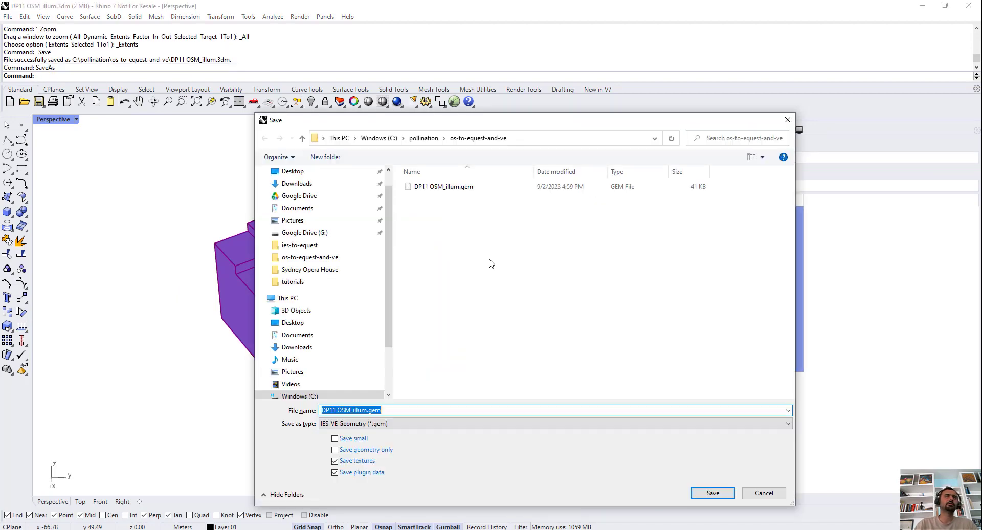
click(476, 187)
click(713, 493)
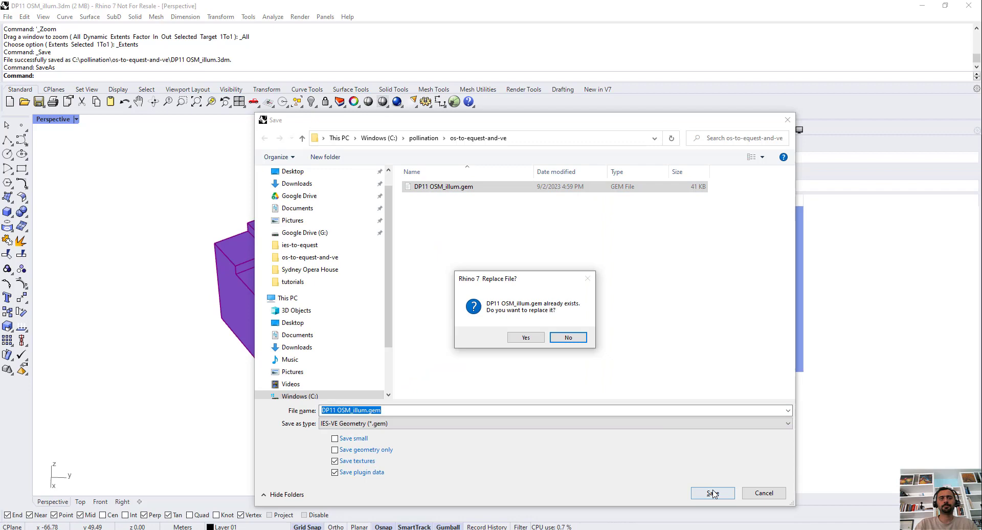
click(522, 338)
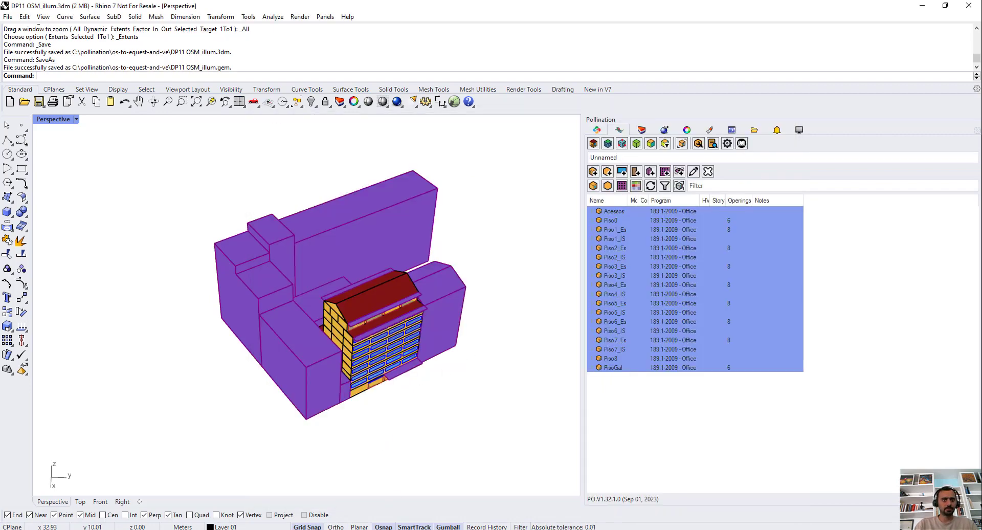
click(343, 529)
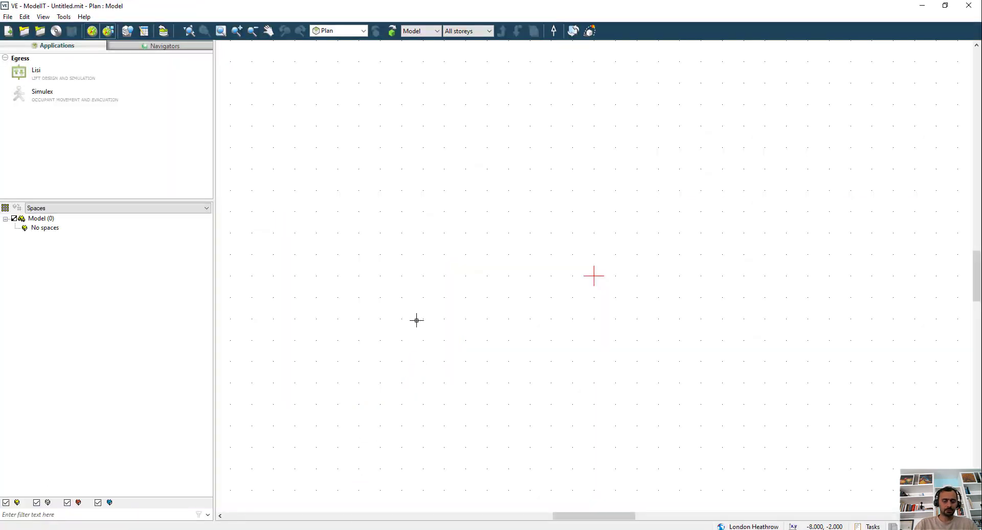
Choose the GEM geometry file DP11 OSM_illum.gem for import into the empty project.
click(7, 17)
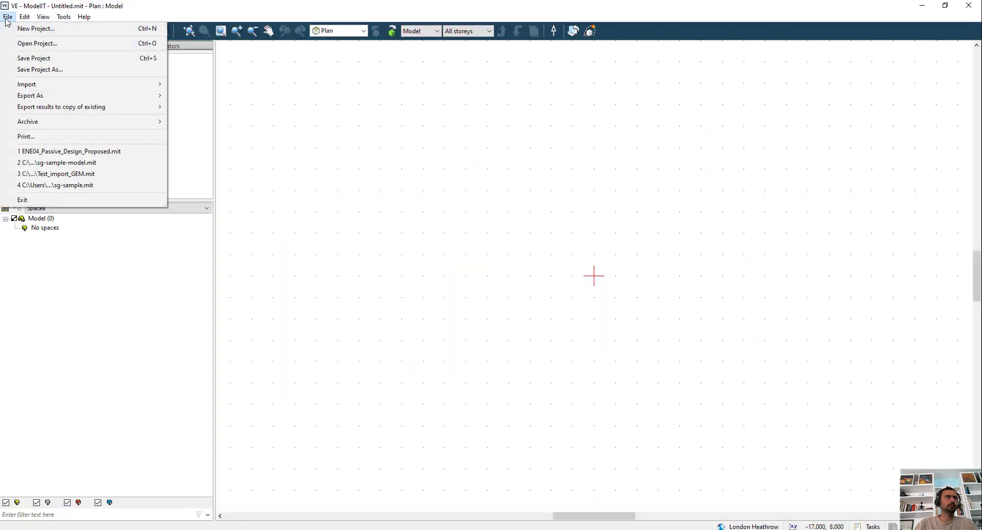
mouse_move(66, 84)
click(196, 83)
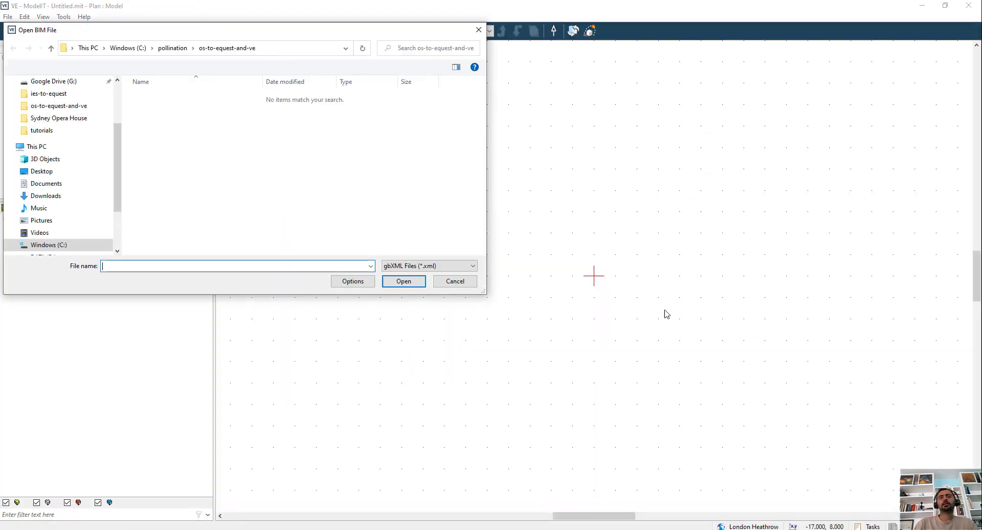
click(444, 267)
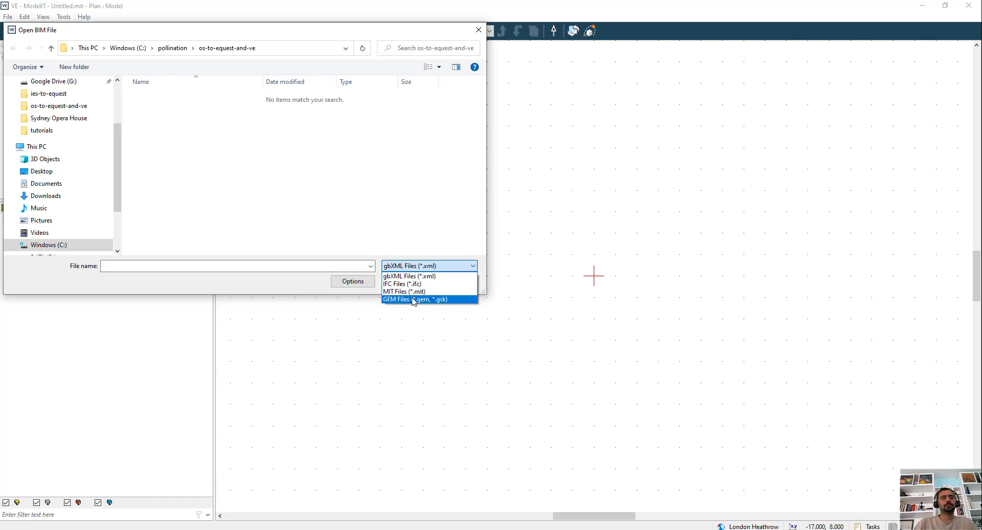
click(415, 301)
click(184, 97)
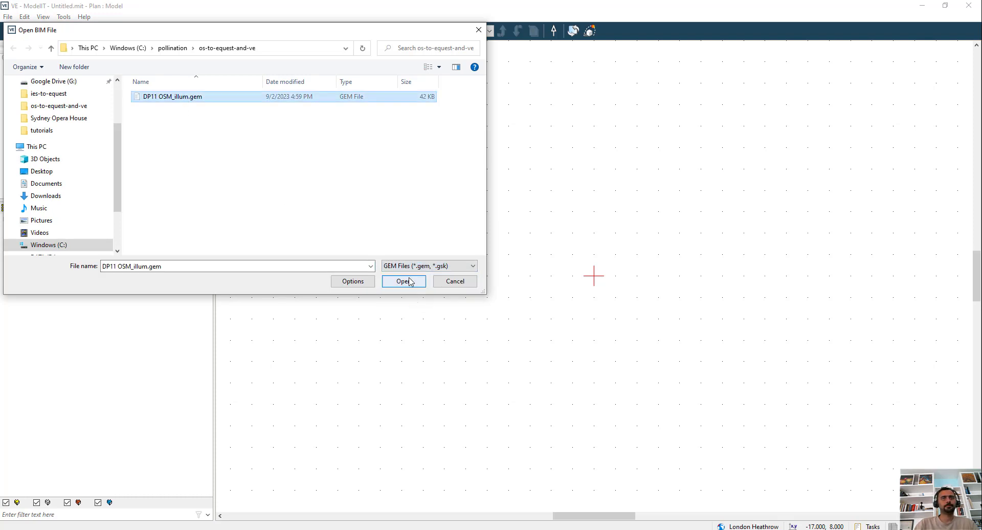
click(420, 283)
Check the building in the import preview and import it with the default room attributes.
scroll(485, 232, up, 4)
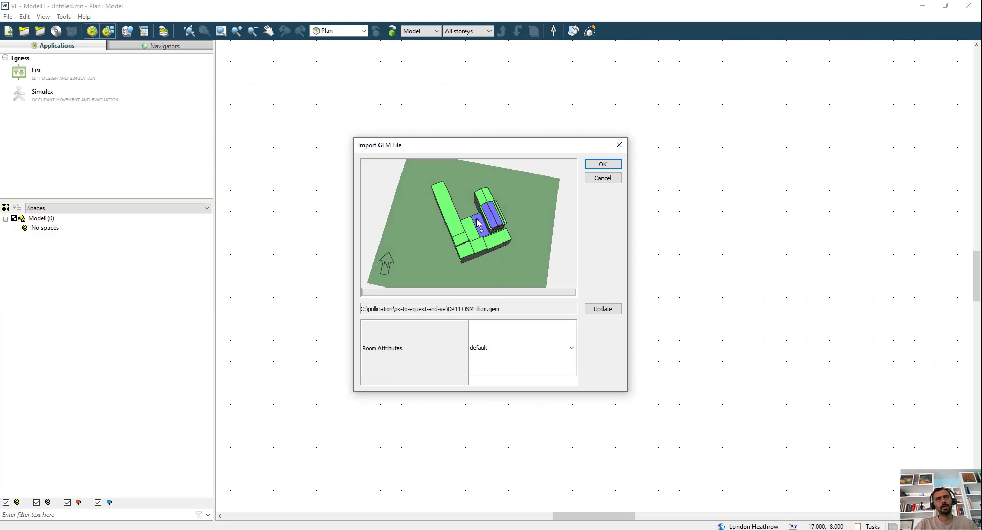
scroll(433, 217, up, 5)
scroll(434, 219, down, 4)
drag(458, 240, 464, 250)
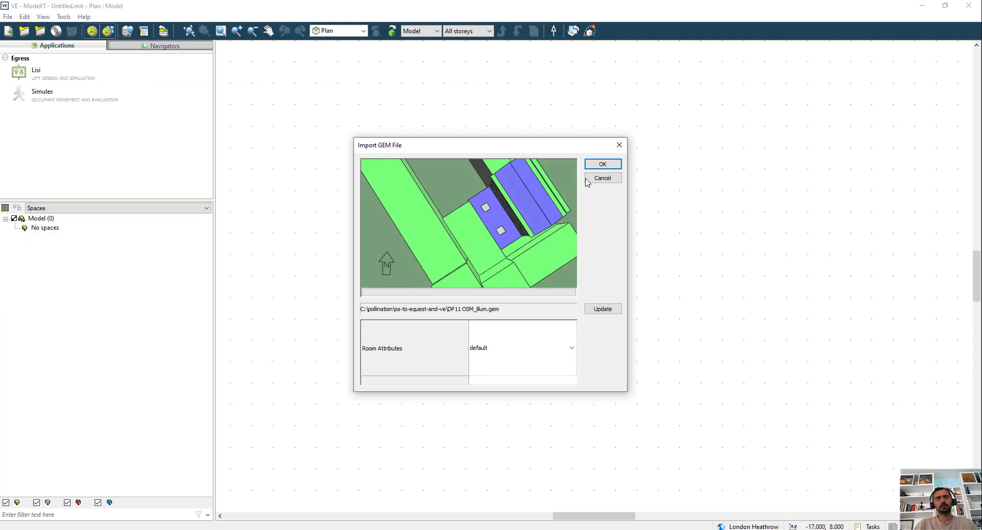
click(601, 164)
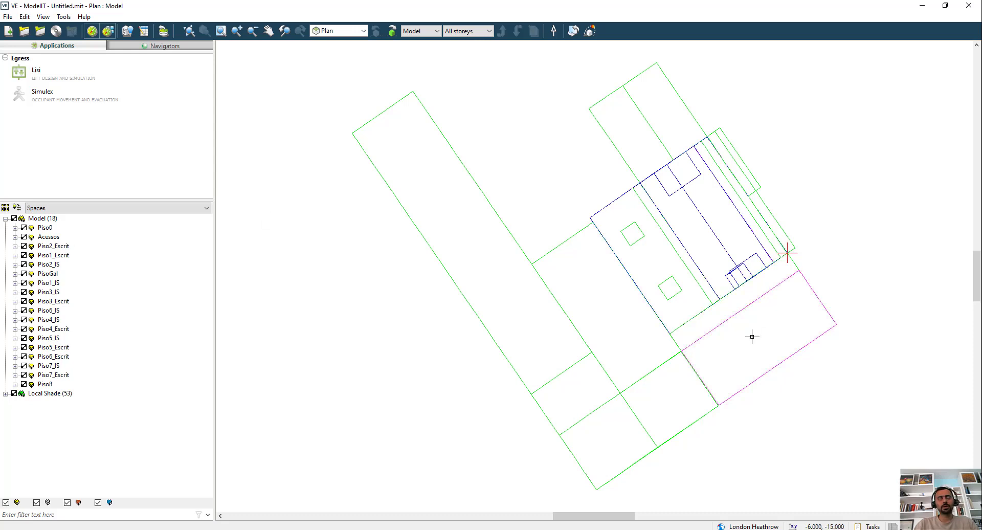
Inspect the imported building and its surrounding shade volumes in the 3-D model viewer.
click(594, 34)
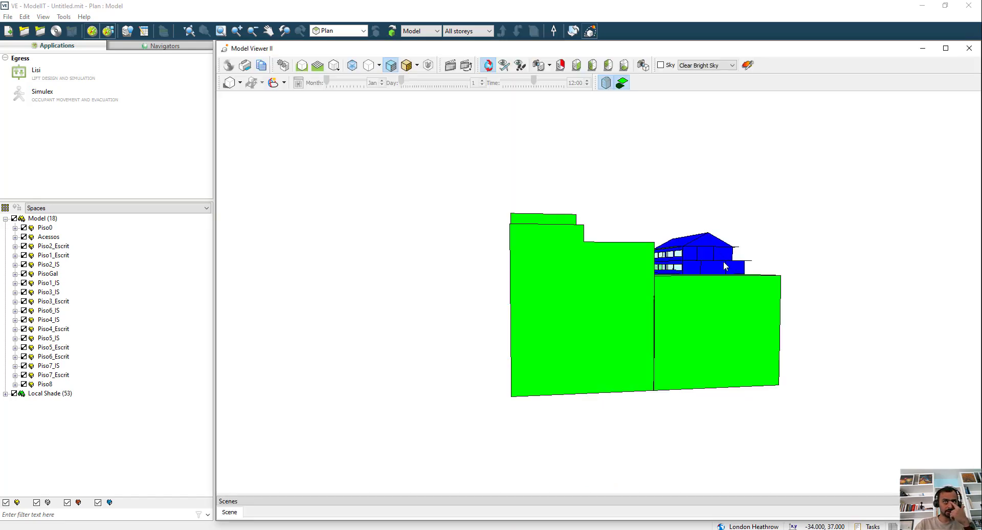
drag(724, 265, 405, 306)
drag(716, 320, 629, 335)
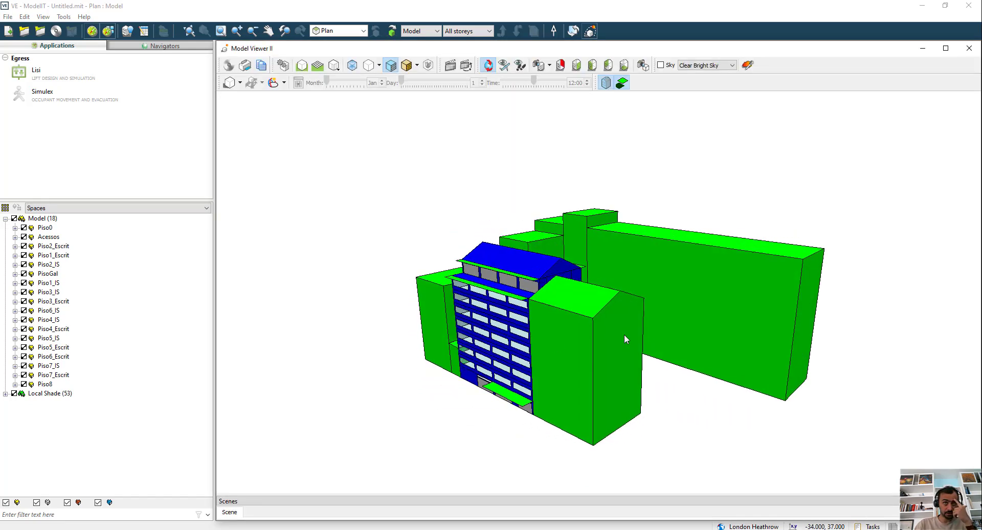
Hide the Local Shade group and reopen the 3-D model viewer with only the building's spaces.
click(14, 394)
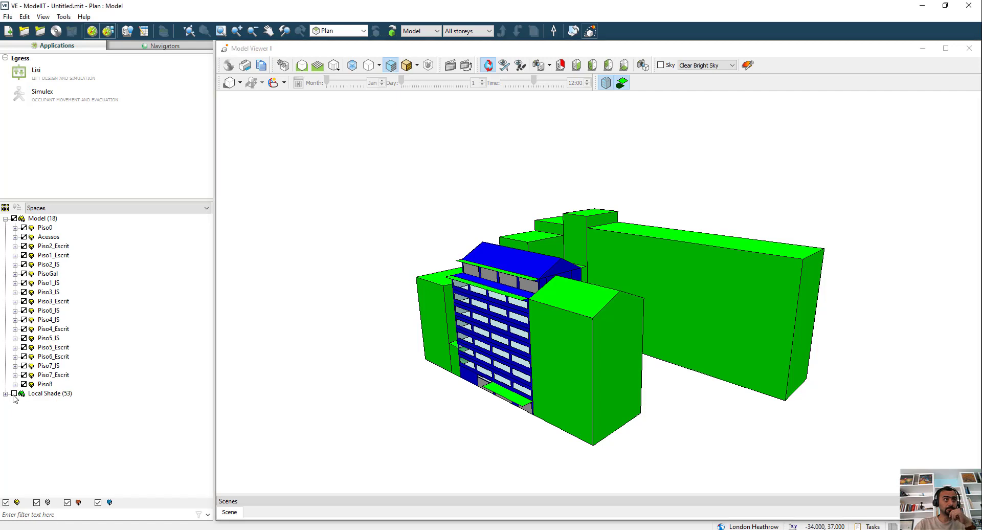
drag(409, 372, 459, 385)
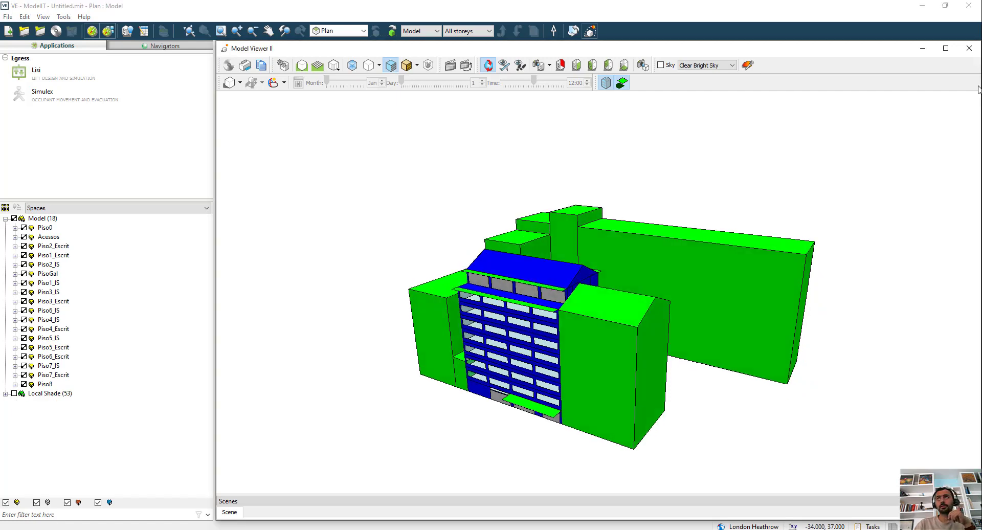
click(969, 48)
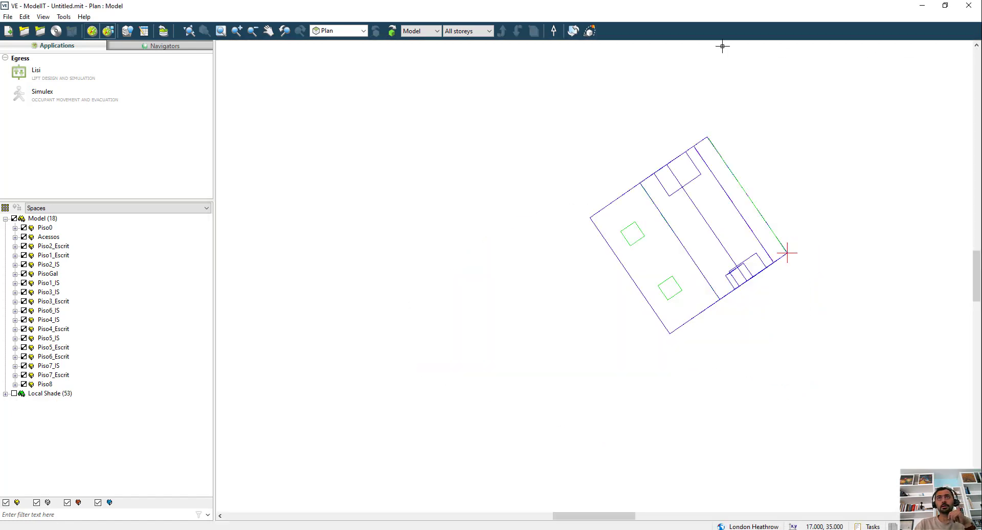
click(590, 31)
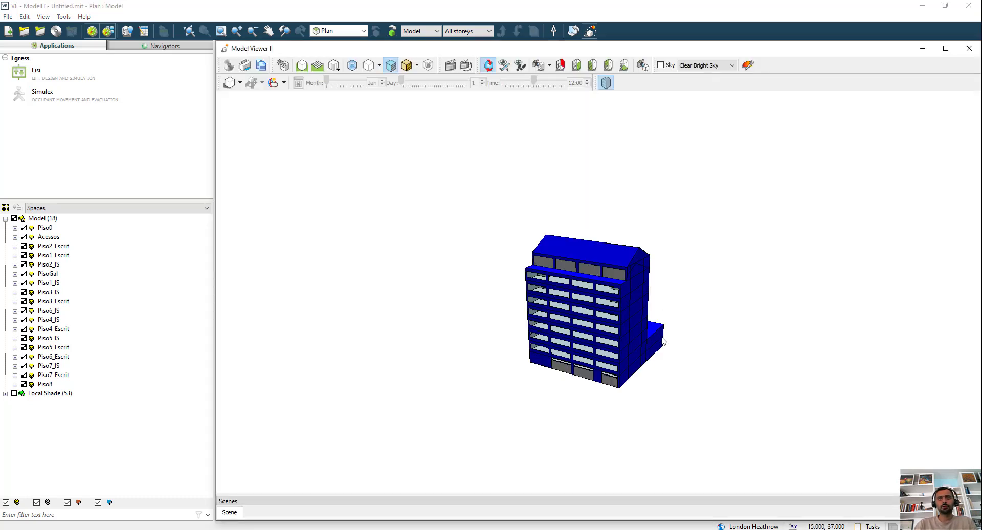
Examine the building's gabled side wall, roof and upper-storey surface edges up close in 3-D.
drag(663, 341, 616, 336)
scroll(630, 298, up, 5)
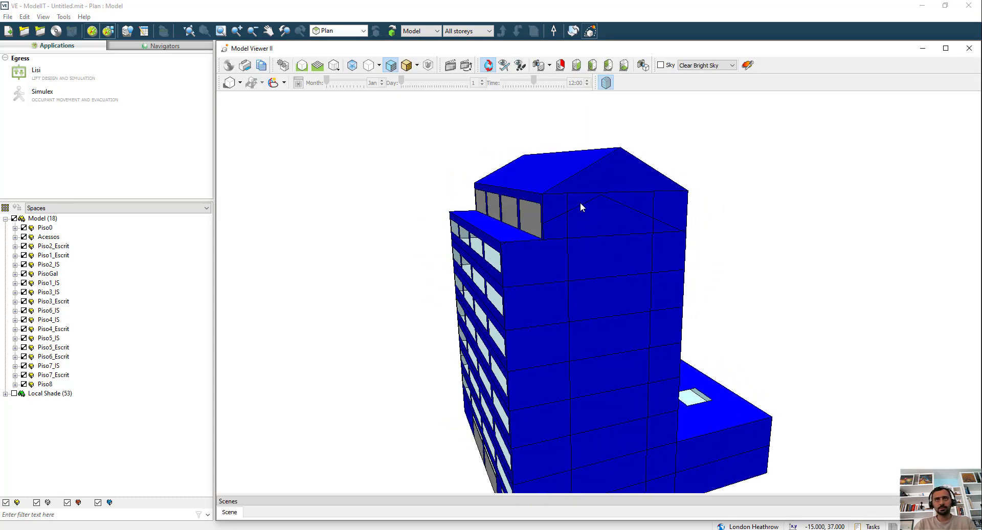
drag(580, 202, 535, 189)
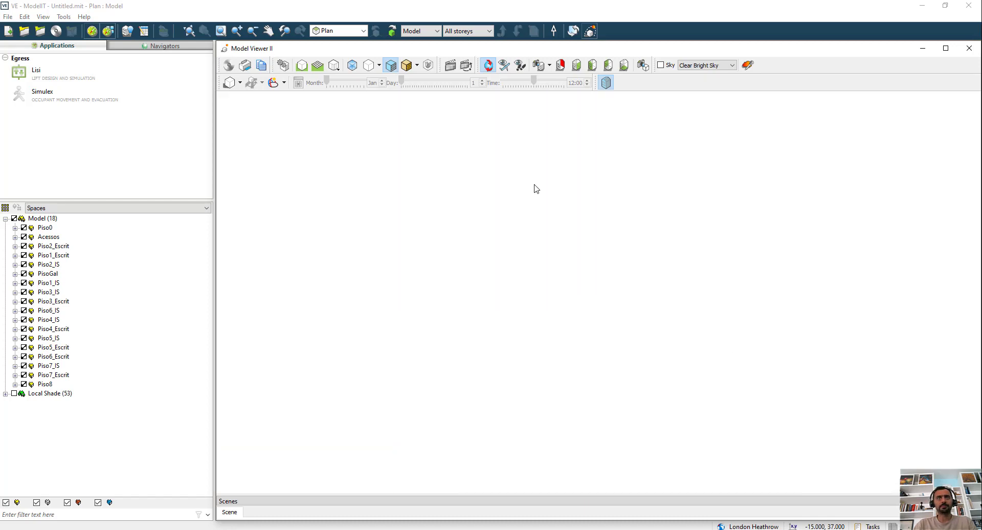
scroll(536, 189, down, 3)
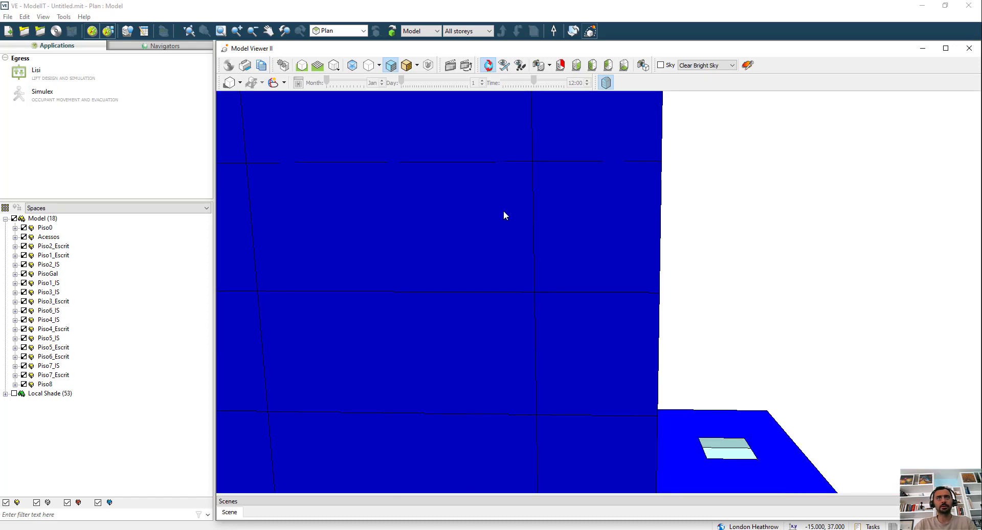
scroll(501, 214, down, 3)
drag(499, 219, 556, 193)
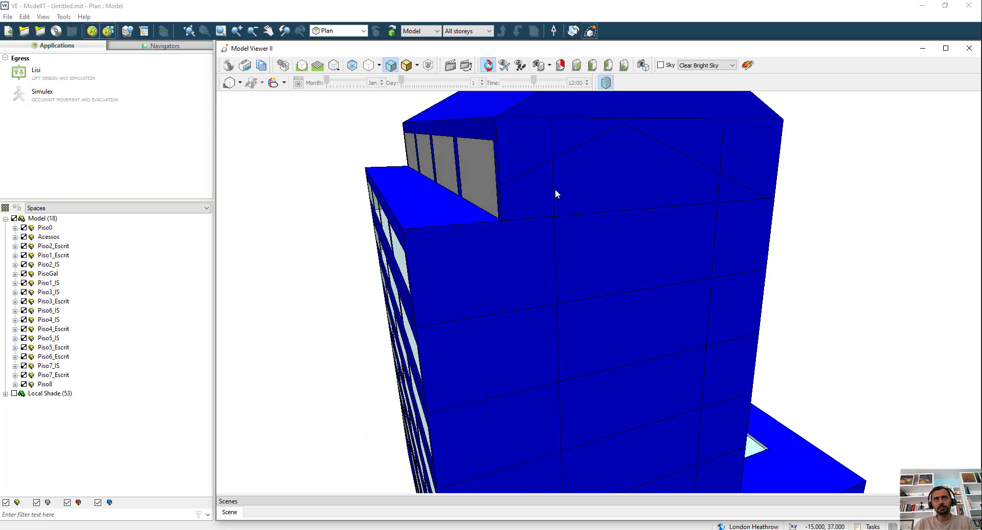
drag(759, 183, 781, 237)
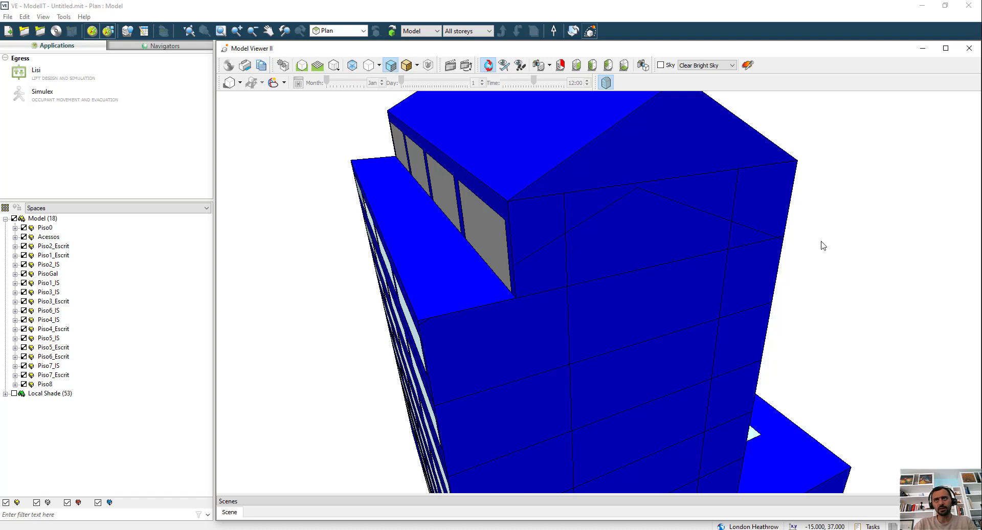
drag(743, 267, 703, 234)
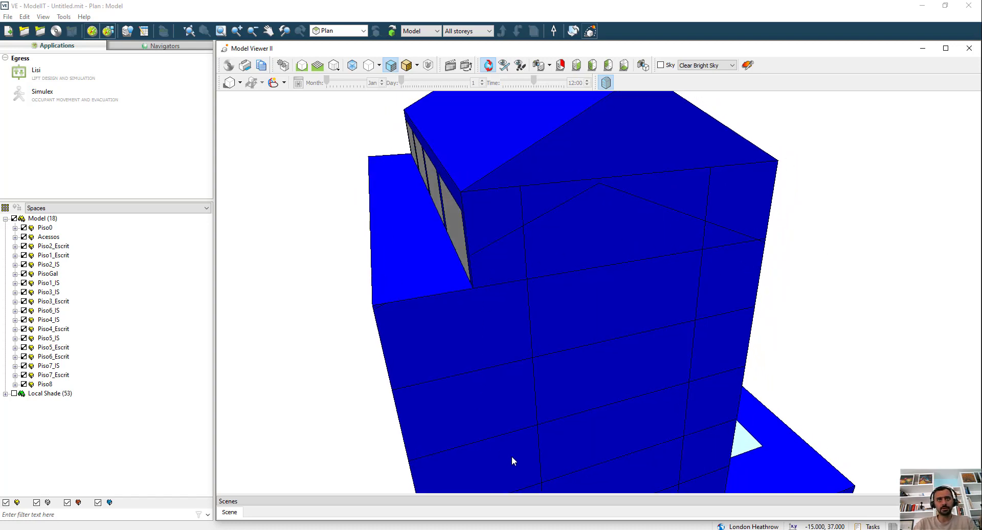
Turn on the Local Shade group, expand it and browse its shading surfaces.
drag(513, 460, 581, 249)
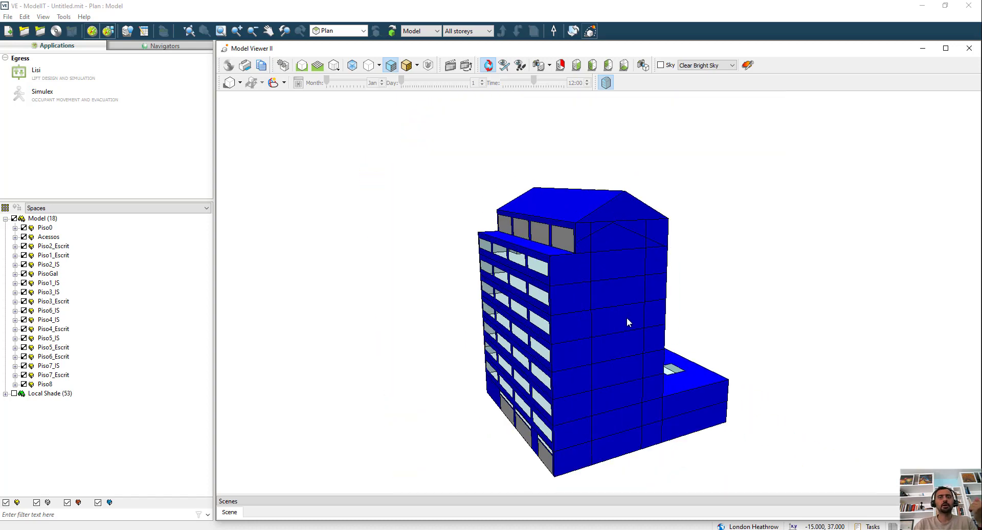
drag(627, 317, 559, 314)
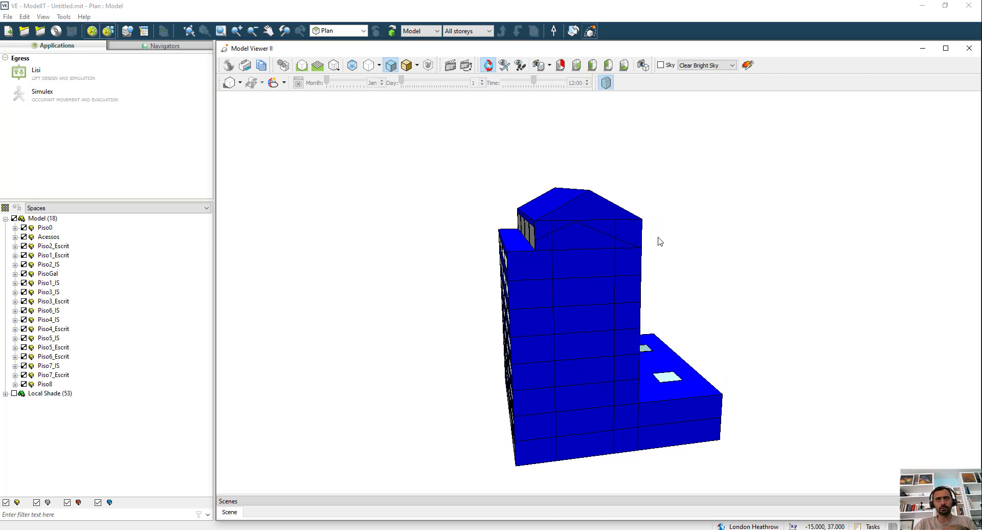
drag(620, 311, 557, 365)
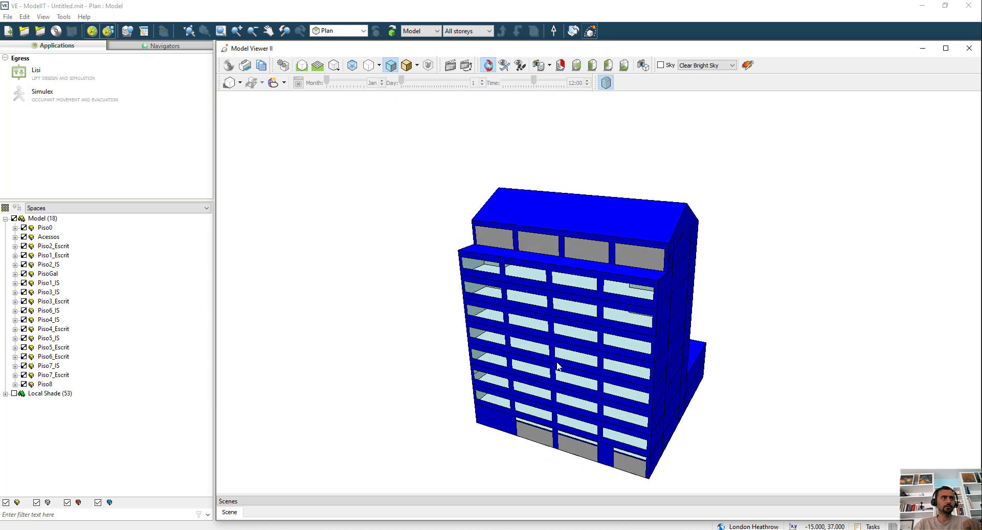
click(14, 393)
click(5, 393)
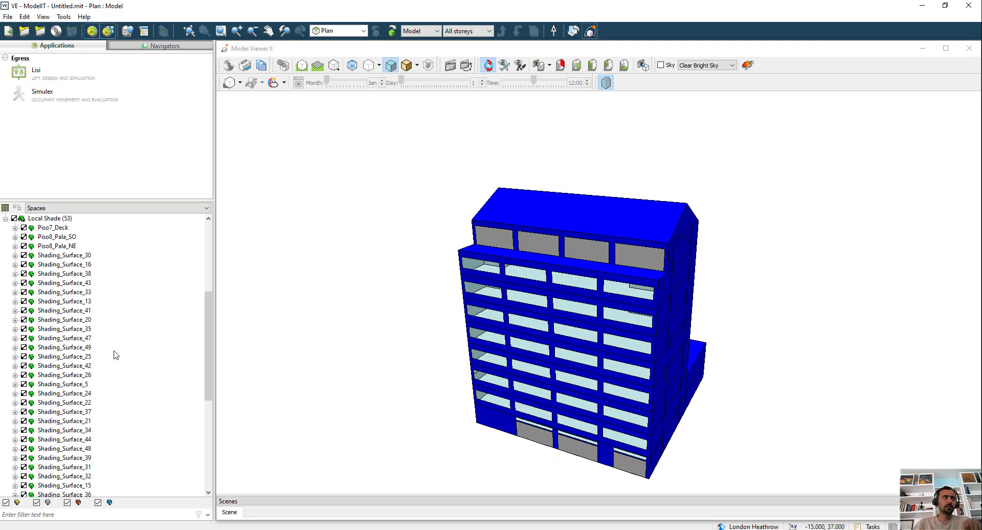
click(53, 227)
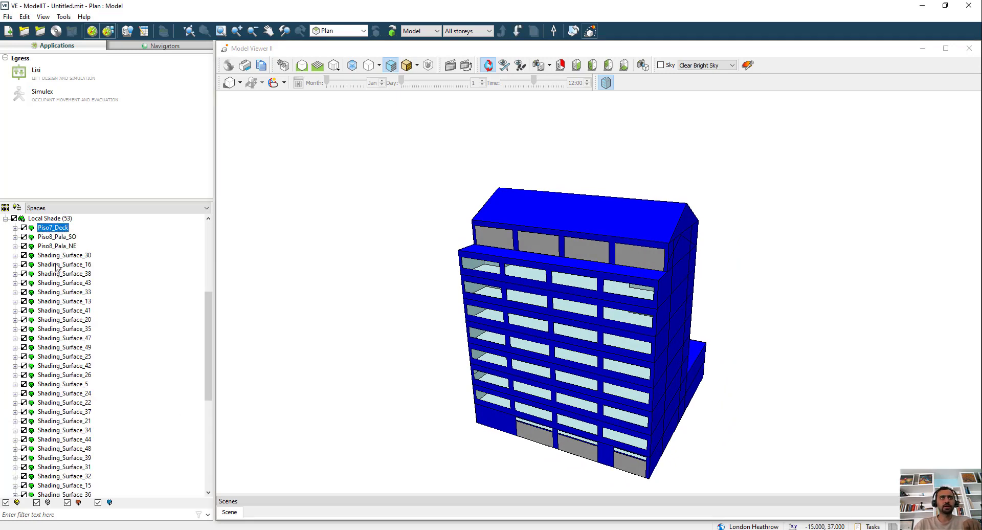
scroll(105, 281, down, 8)
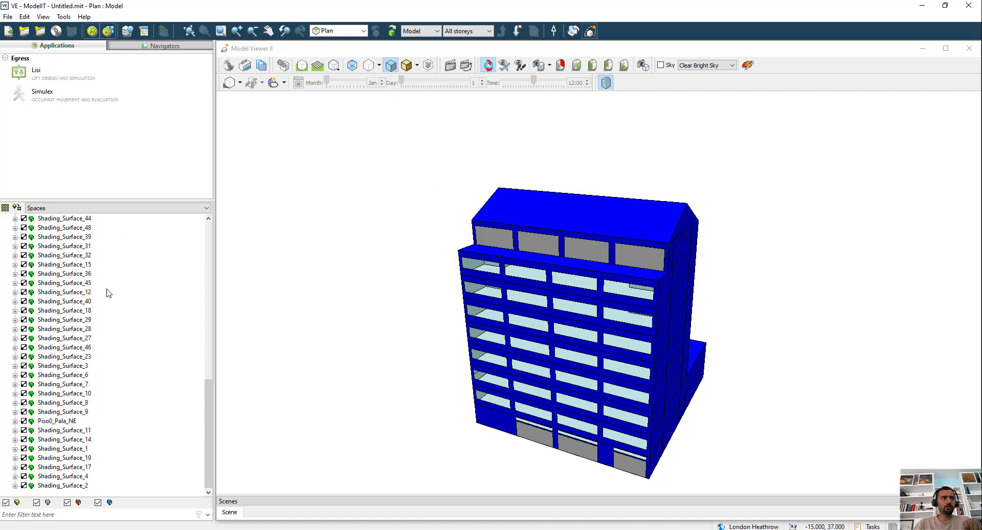
scroll(90, 348, up, 9)
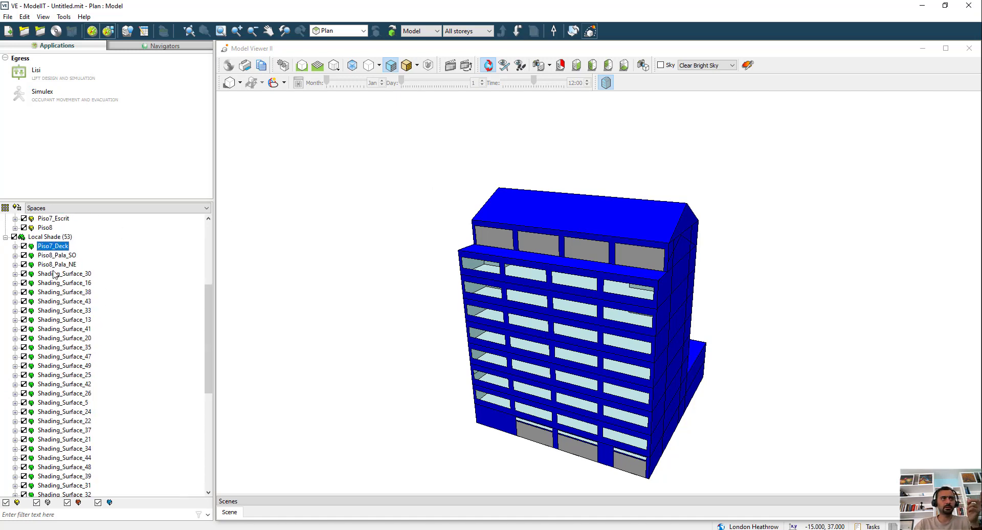
Examine the sub-items of the Piso7_Deck, Piso8_Pala_SO and Piso8_Pala_NE shades, then collapse them again.
click(15, 264)
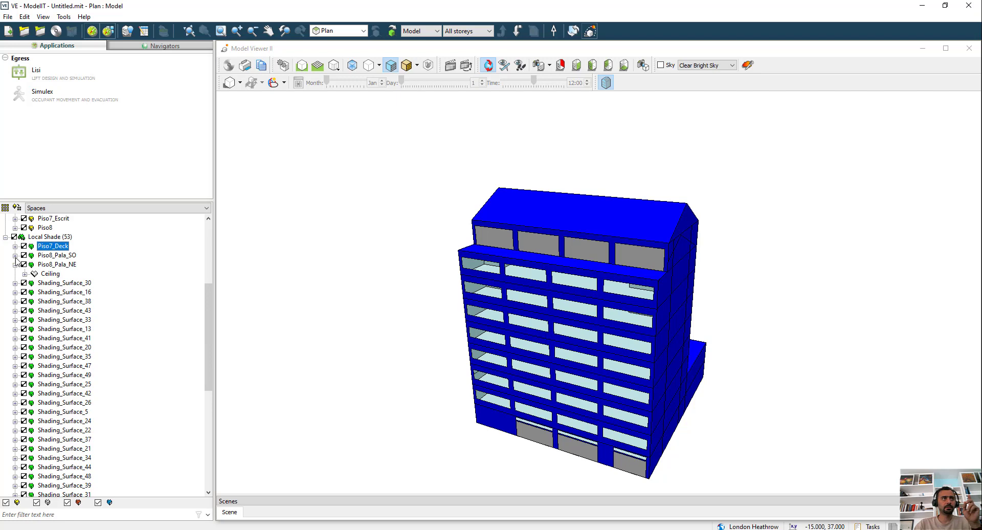
click(15, 255)
click(15, 246)
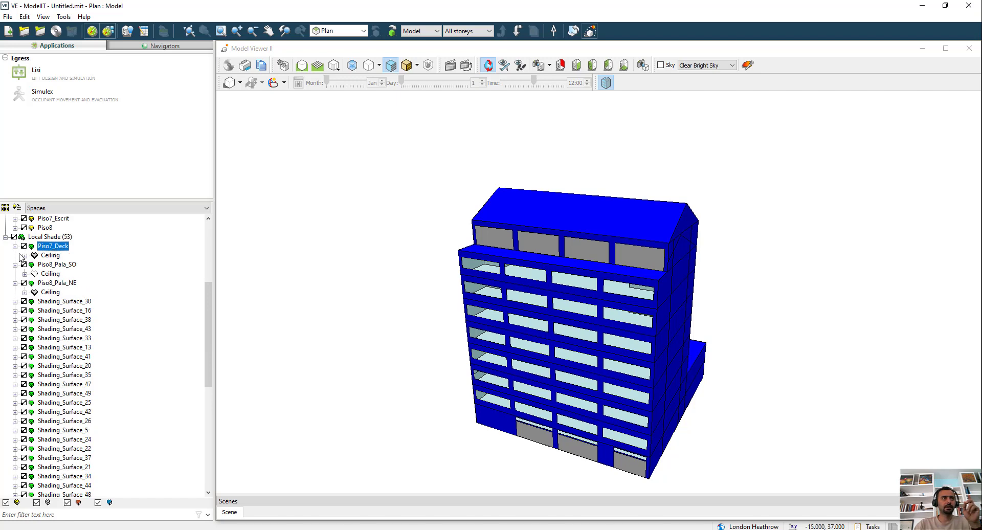
click(15, 246)
click(15, 255)
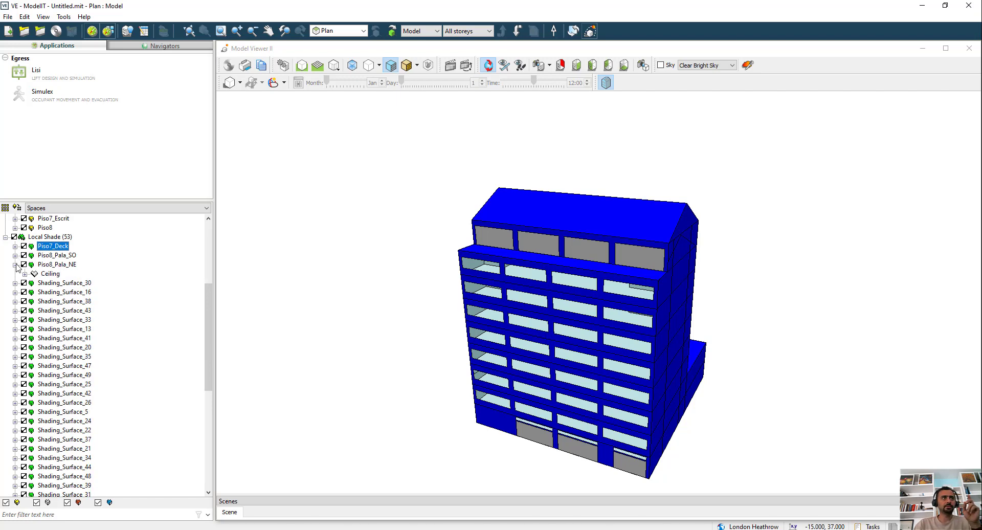
click(14, 264)
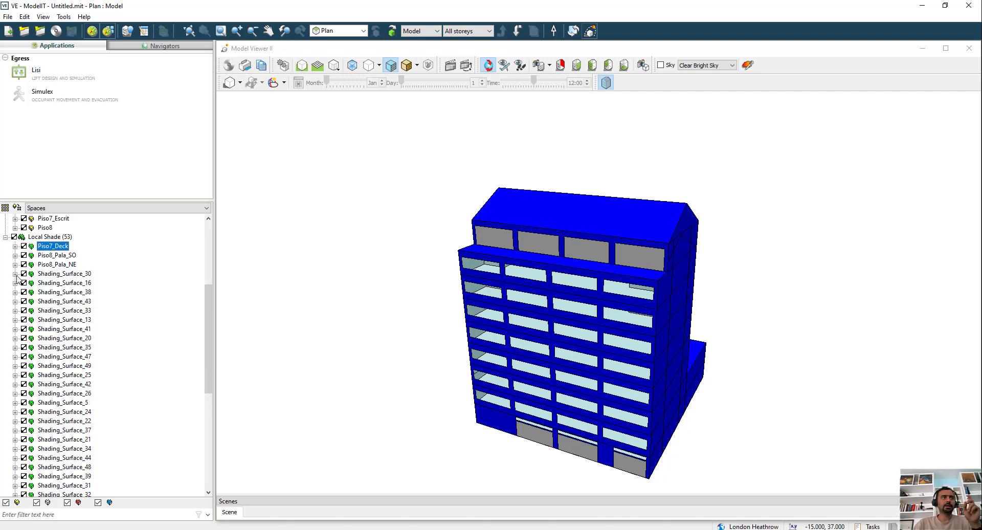
Close the Model Viewer, switch to Rhino and inspect the individual shade surfaces forming the tall building behind the model.
click(969, 48)
click(918, 6)
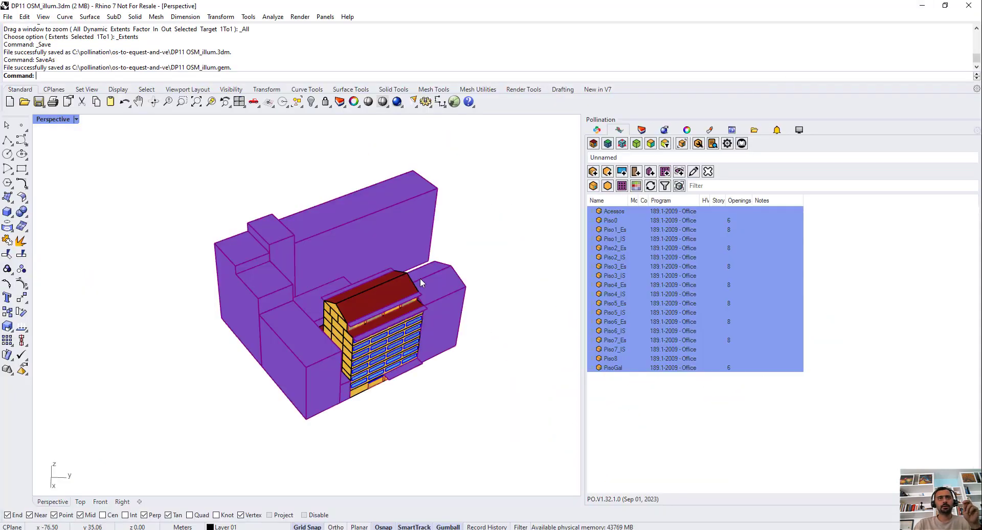
click(463, 267)
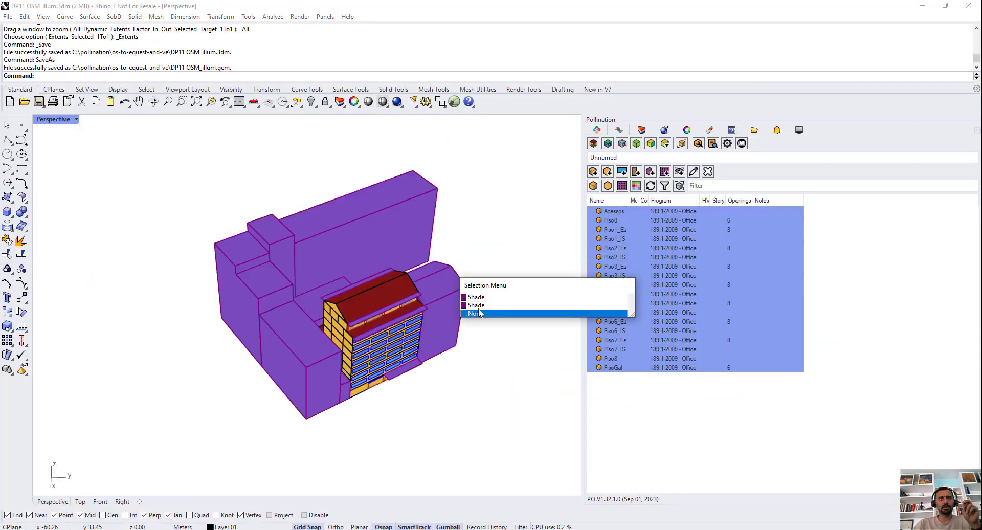
key(Escape)
click(436, 200)
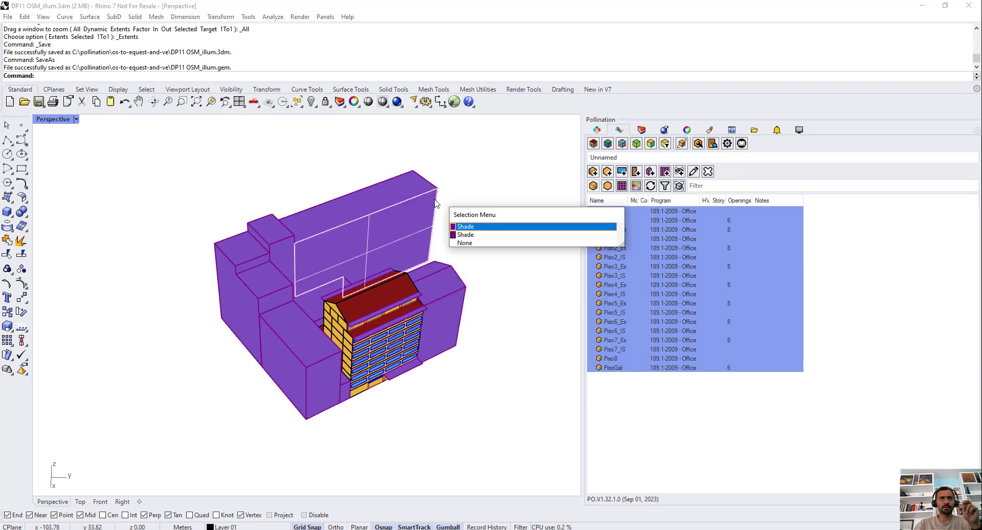
key(Escape)
drag(492, 187, 419, 181)
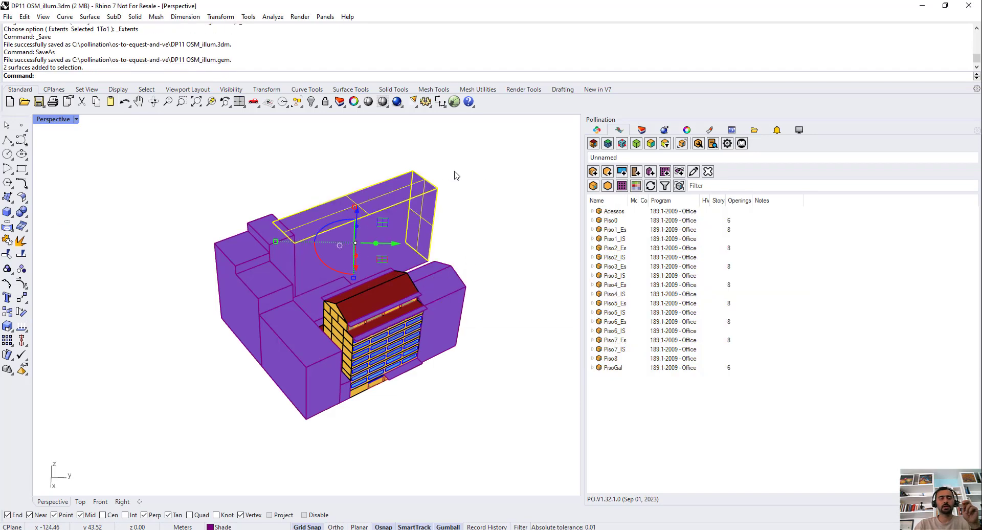
click(455, 173)
scroll(294, 245, down, 2)
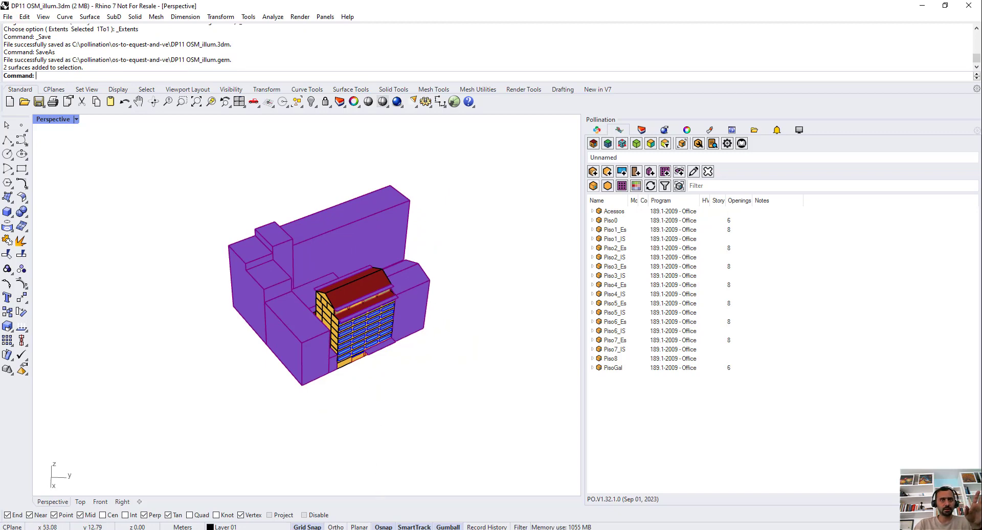
Switch back to VE, highlight the whole Local Shade group in plan, collapse it and clear the selection.
key(alt+Tab)
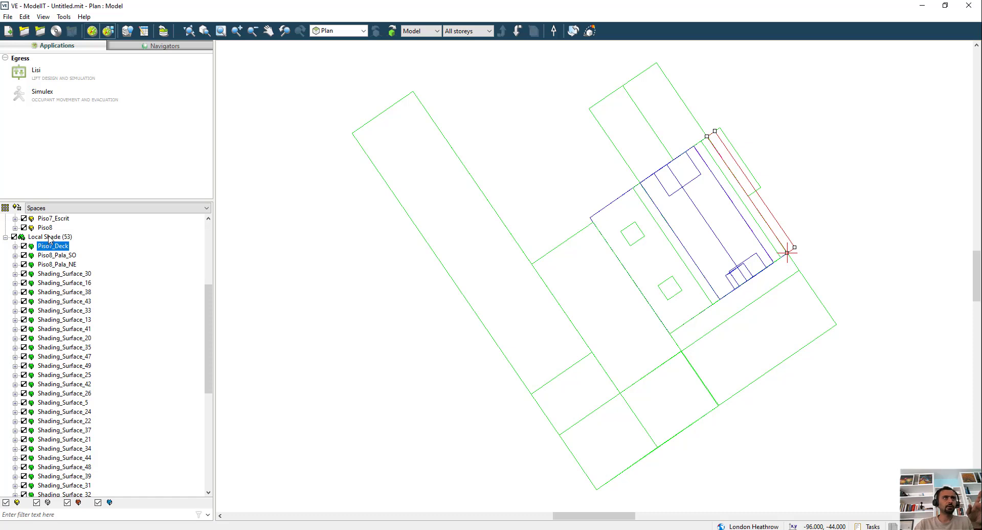
click(49, 237)
click(6, 237)
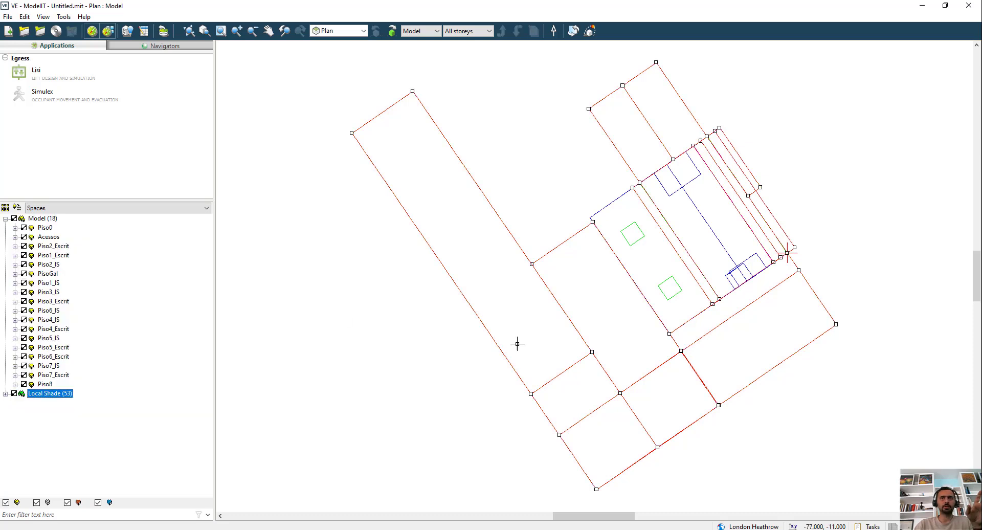
click(418, 386)
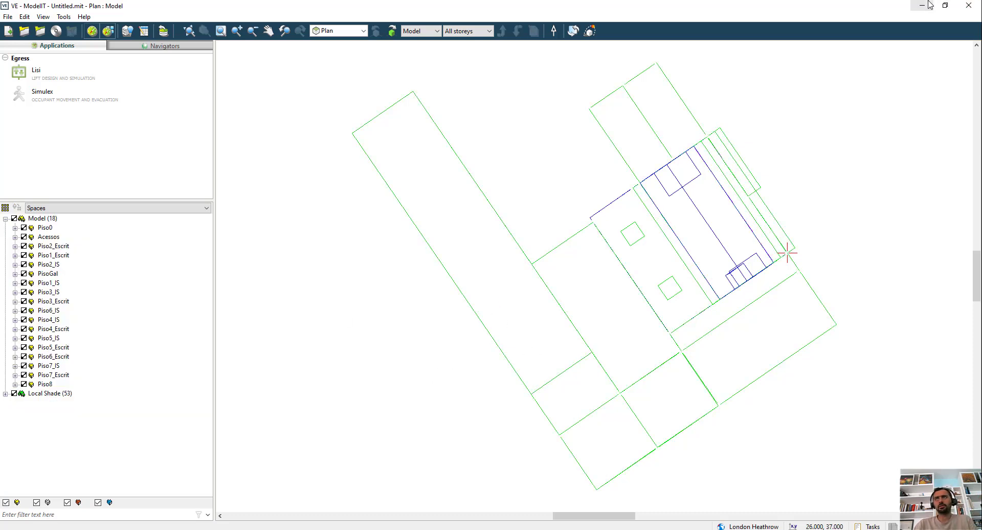
Return to Rhino and examine the surfaces of the neighbouring context buildings from several angles, leaving nothing selected.
key(alt+Tab)
right_drag(358, 245, 386, 271)
drag(431, 144, 295, 286)
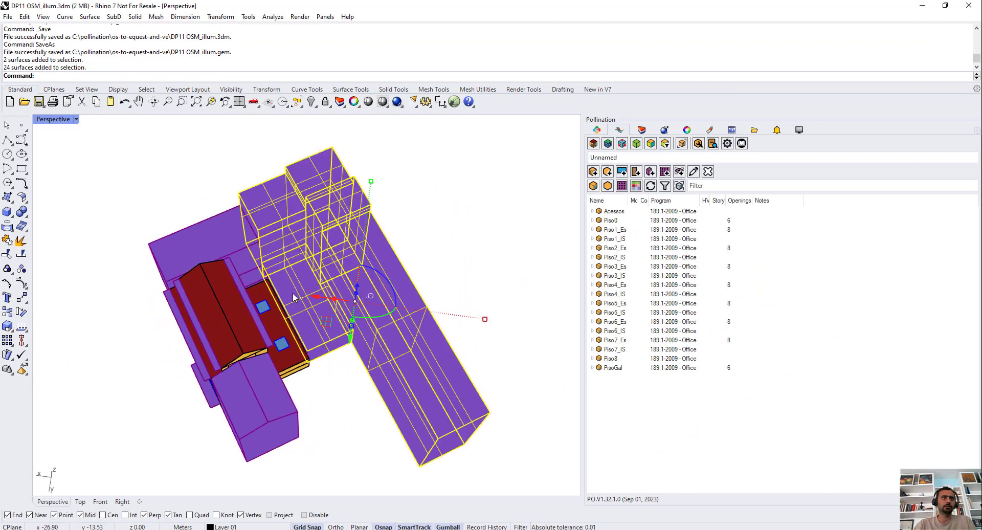
click(417, 241)
right_drag(143, 276, 253, 315)
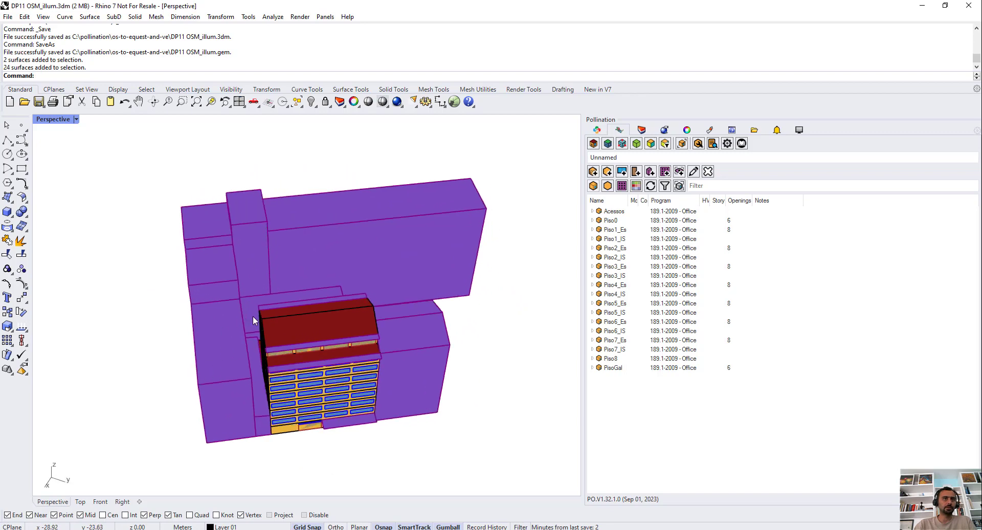
right_drag(351, 391, 311, 270)
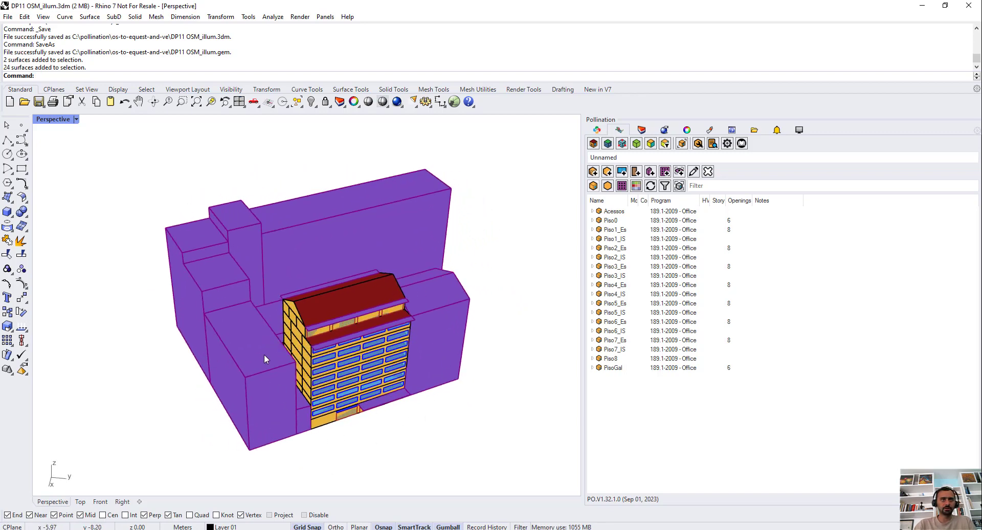
right_drag(503, 280, 527, 243)
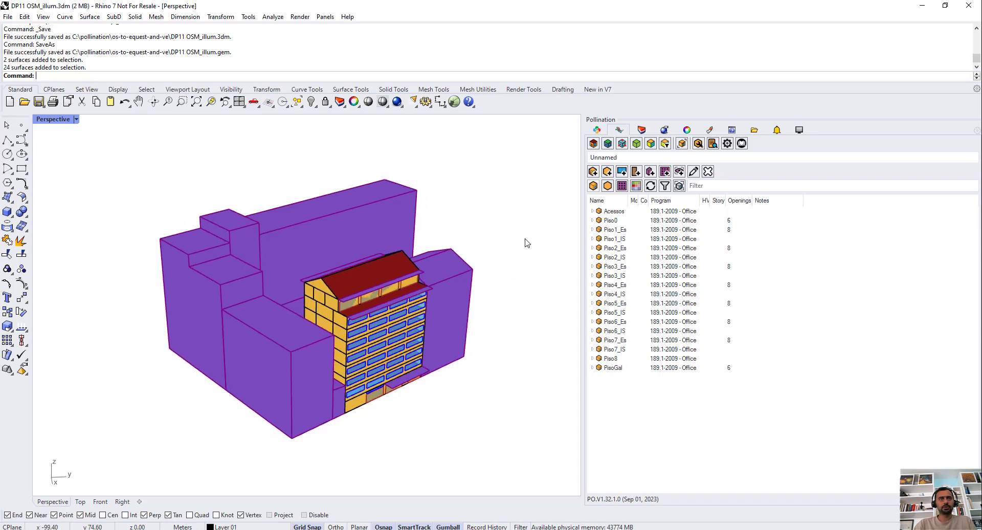
Select all rooms with PO_SelRooms and hide them.
text(PO_Sel)
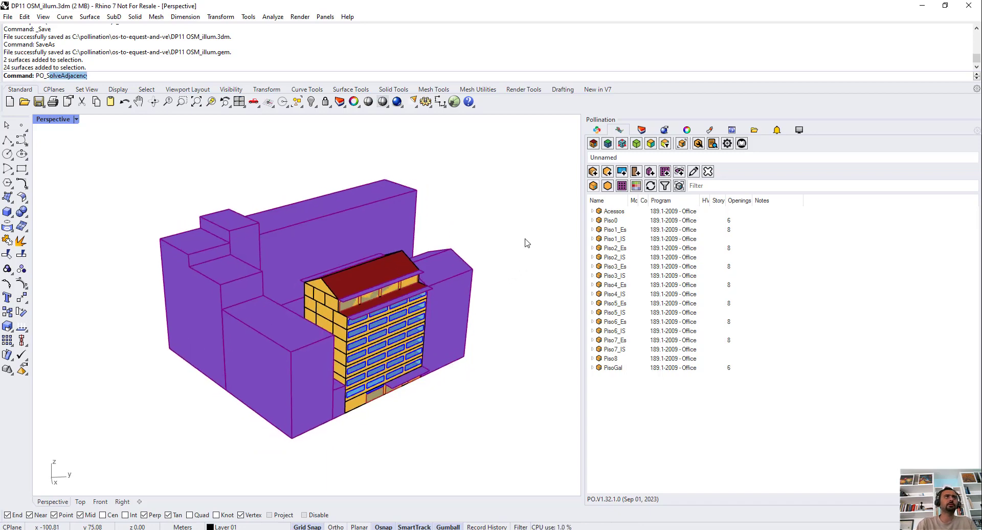
text(Rooms)
key(Return)
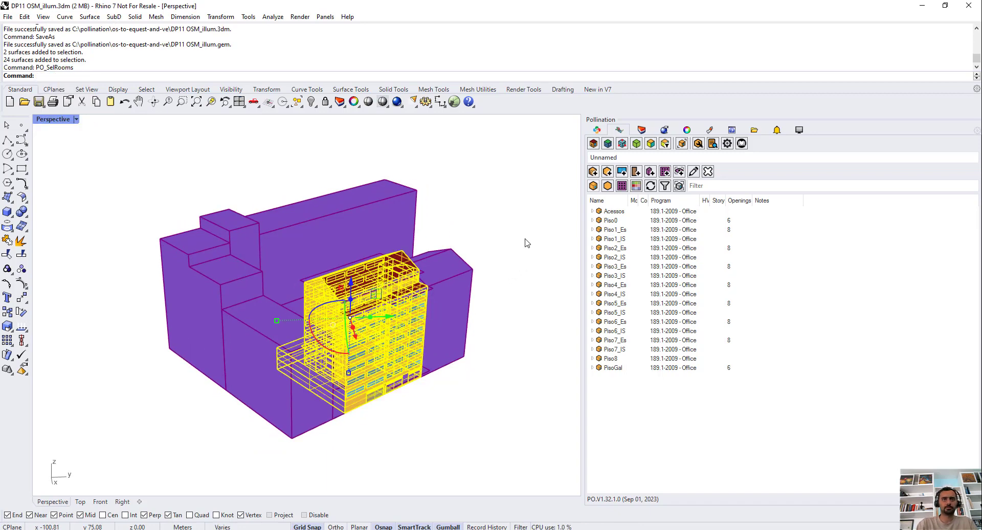
key(ctrl+h)
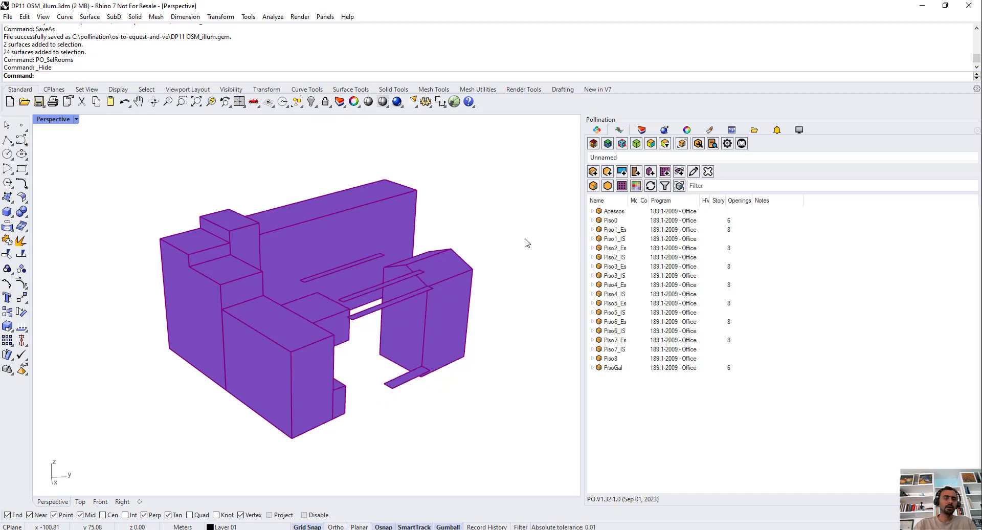
Select the four thin overhang shades and hide them, leaving only the context buildings.
right_drag(502, 254, 440, 345)
drag(338, 342, 312, 461)
right_drag(404, 410, 467, 386)
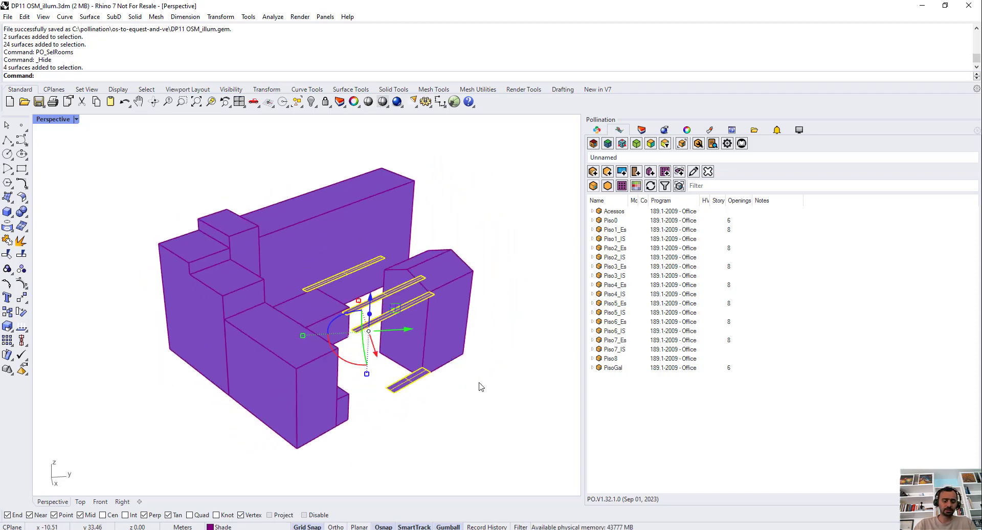
key(ctrl+h)
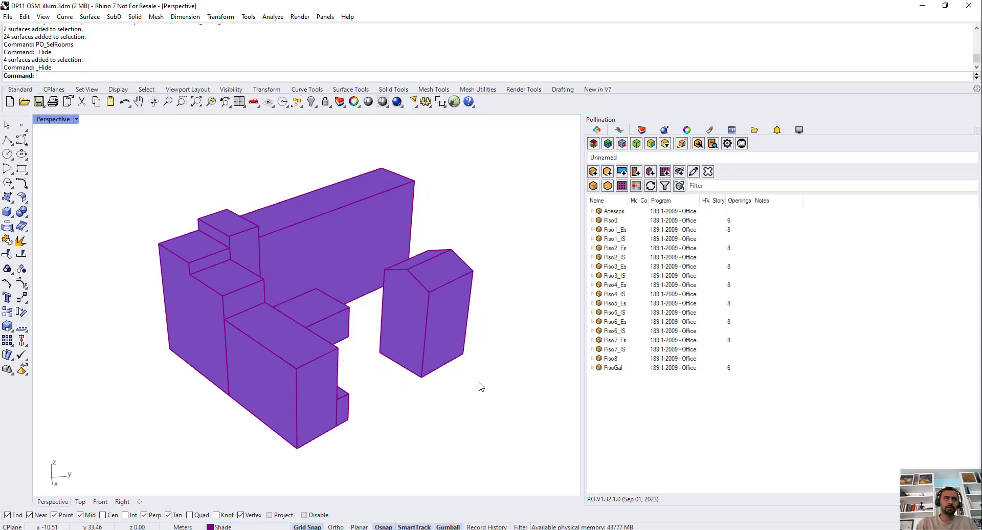
Check the document's layers and return to the Pollination room list.
shift+right_drag(524, 370, 449, 392)
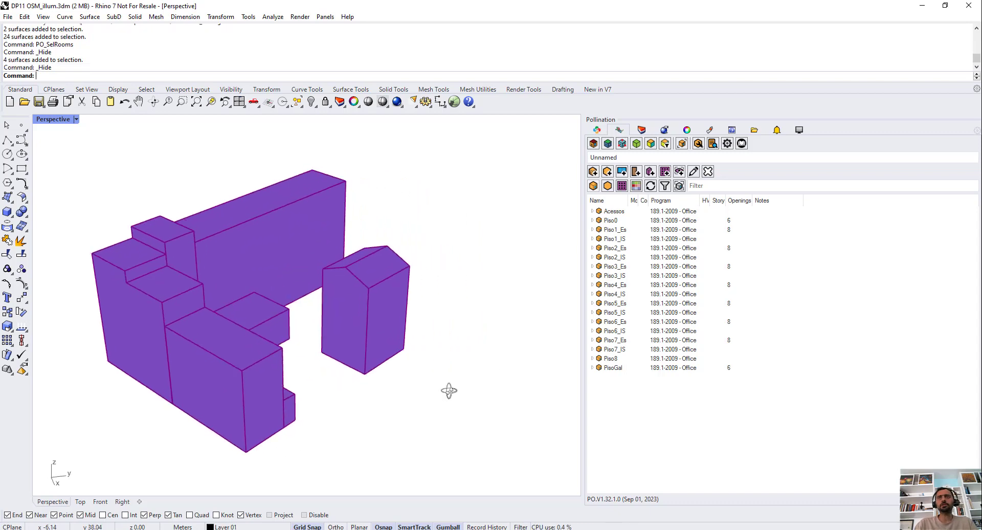
click(642, 128)
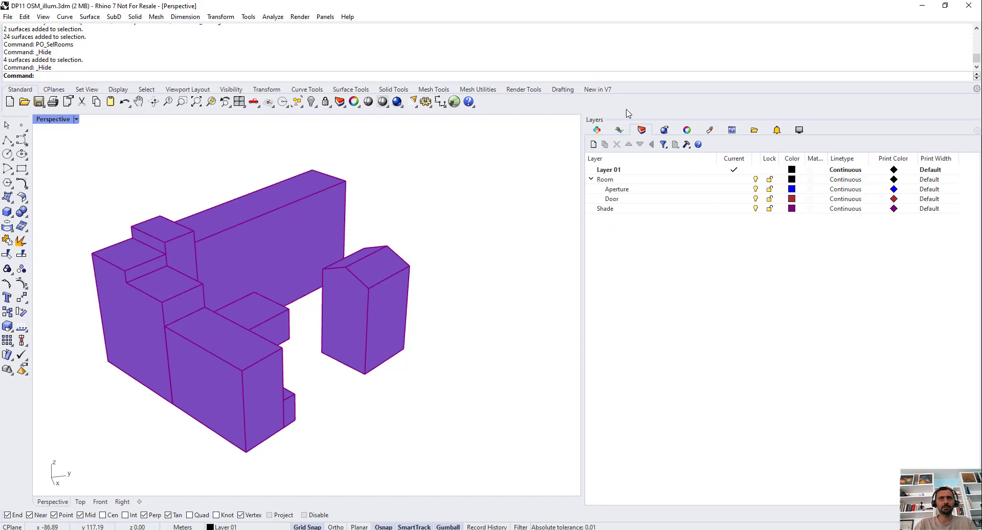
click(619, 129)
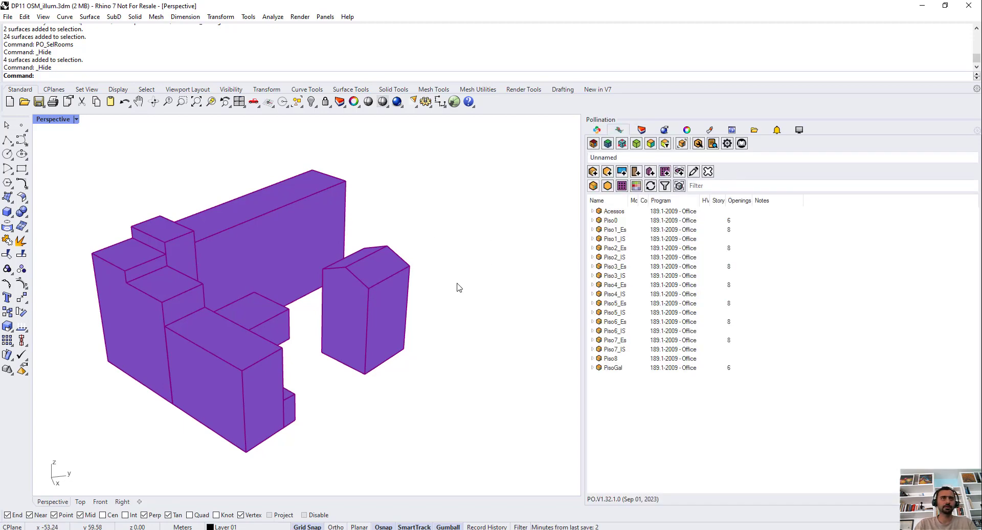
Turn off Color by face type and set the Perspective viewport's display mode to Ghosted.
right_drag(459, 288, 449, 326)
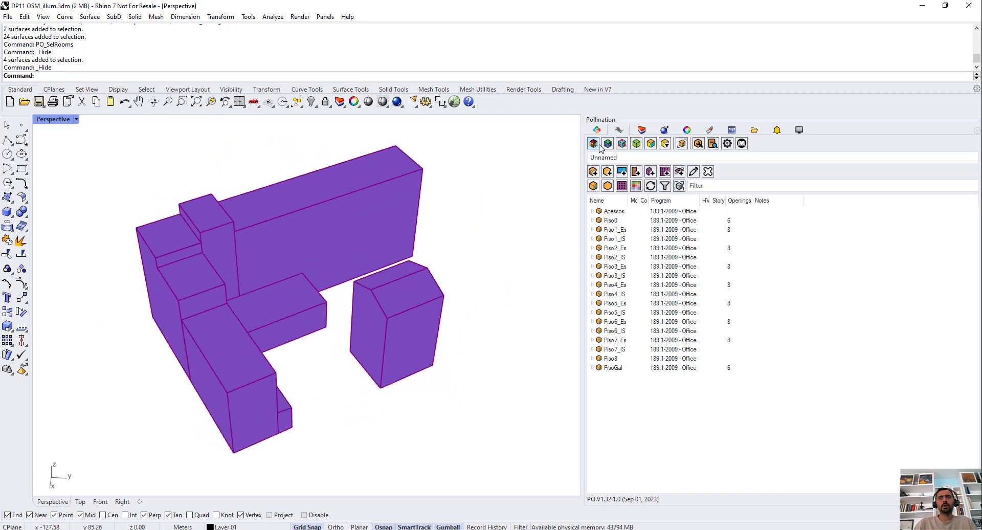
click(593, 144)
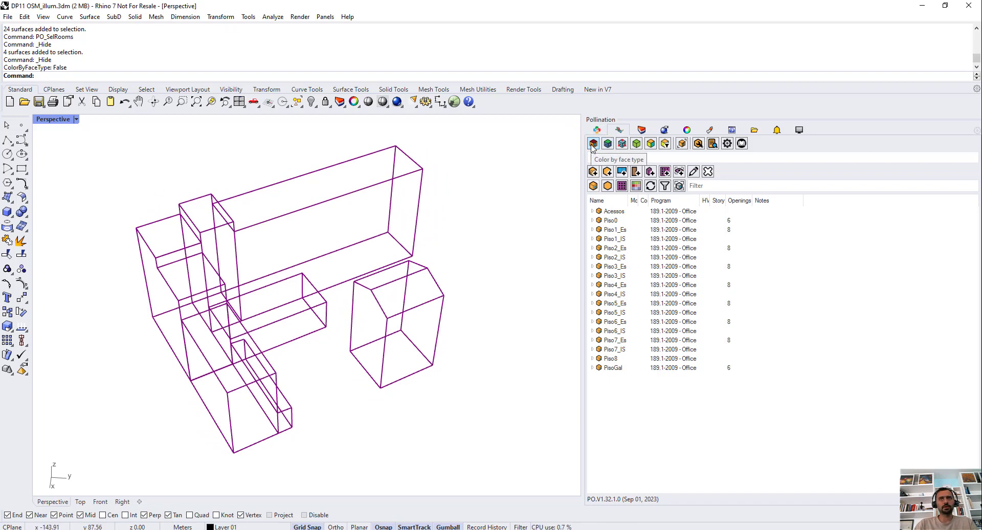
click(76, 120)
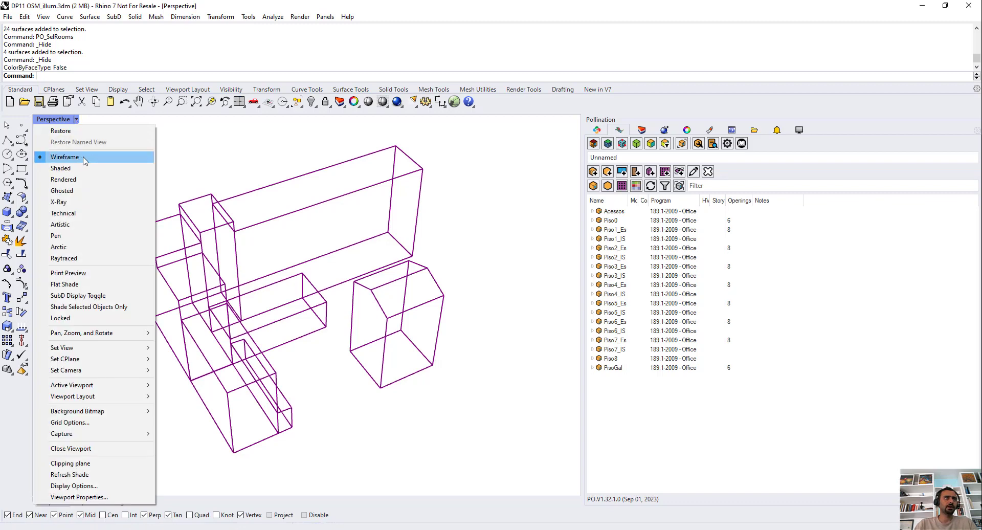
click(77, 191)
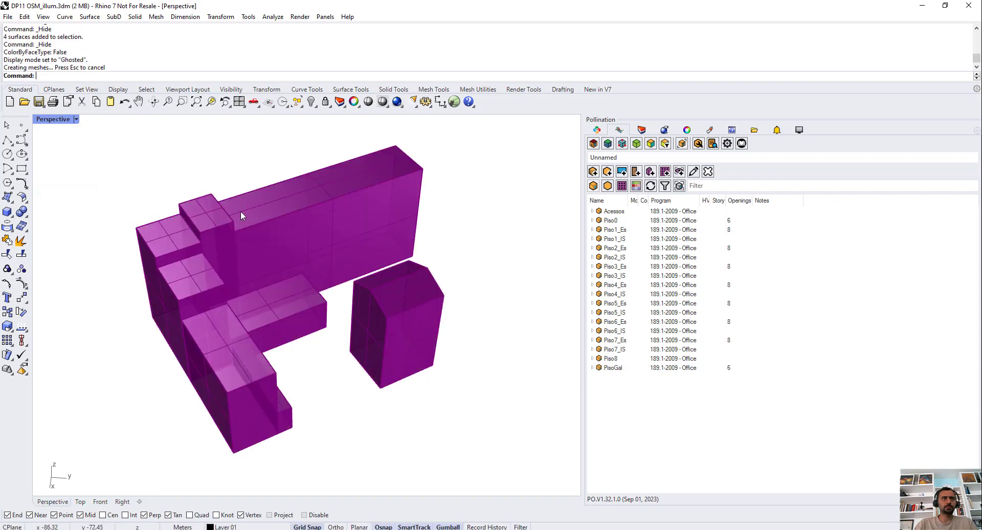
Examine the context buildings from several angles, window-selecting the surfaces of the detached building and the taller blocks to check how they are built.
right_drag(479, 245, 479, 304)
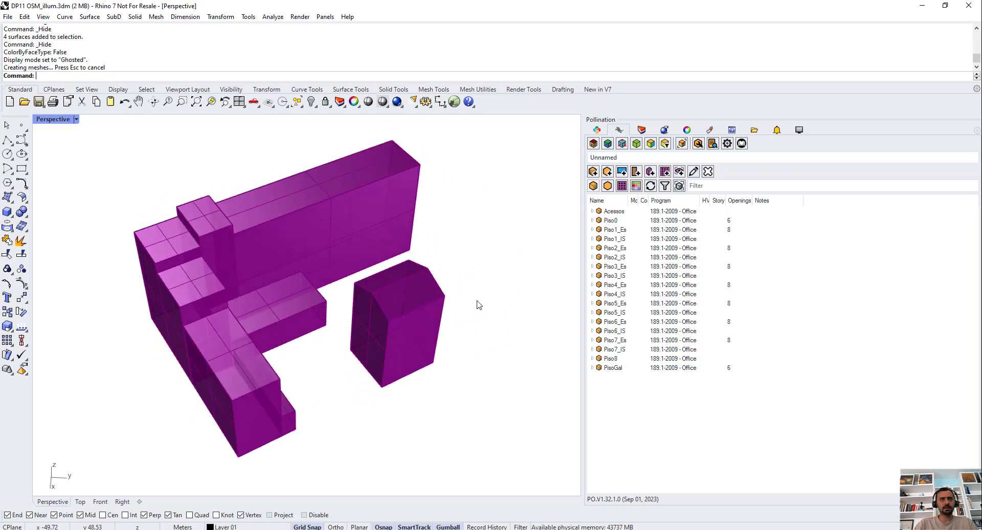
drag(336, 387, 366, 398)
click(491, 267)
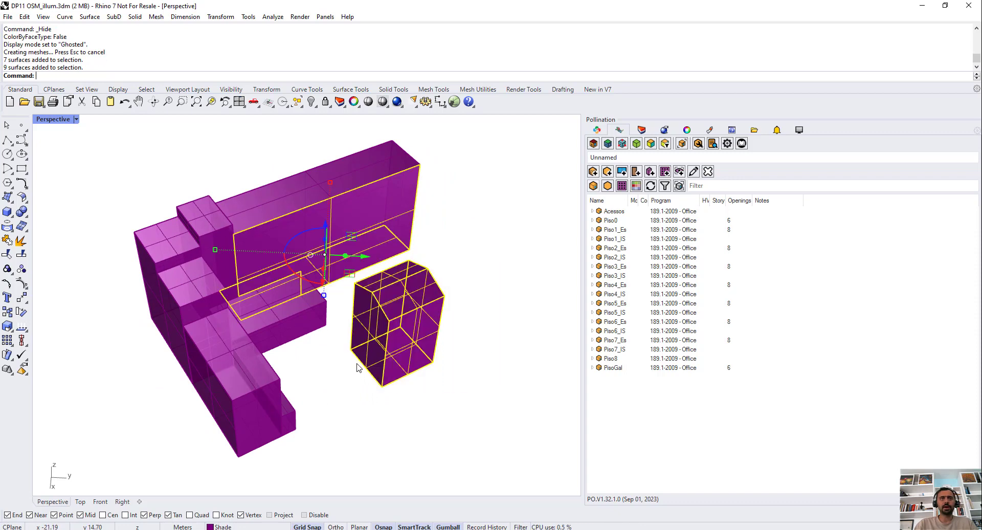
click(478, 298)
right_drag(478, 297, 443, 284)
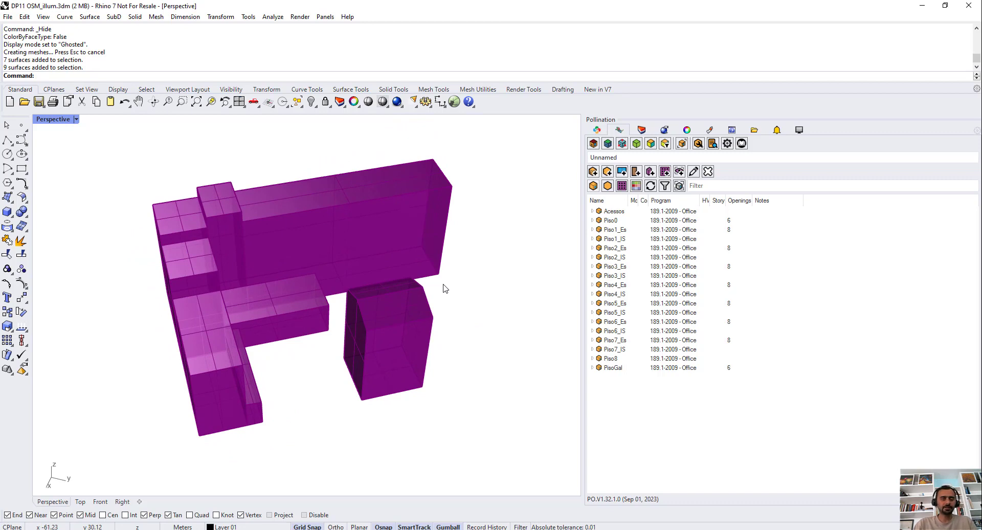
right_drag(487, 353, 517, 354)
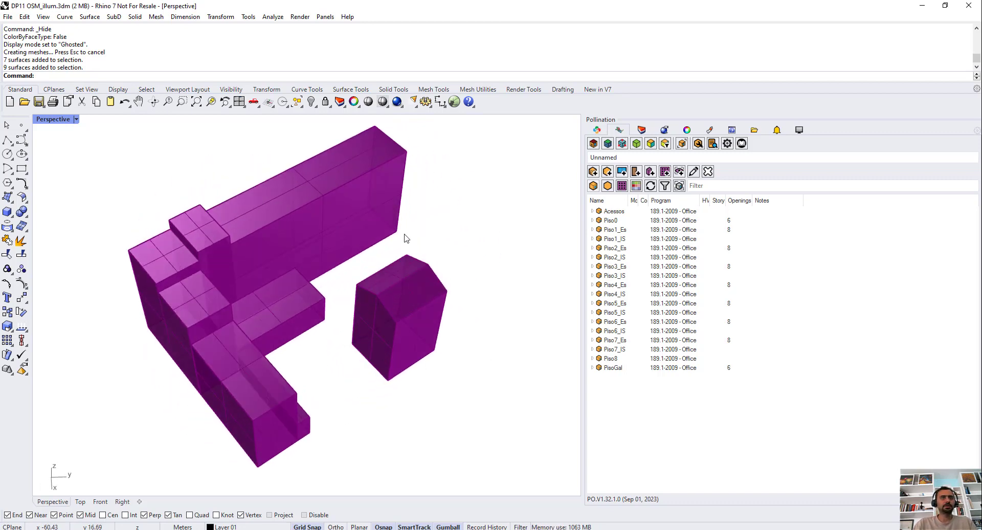
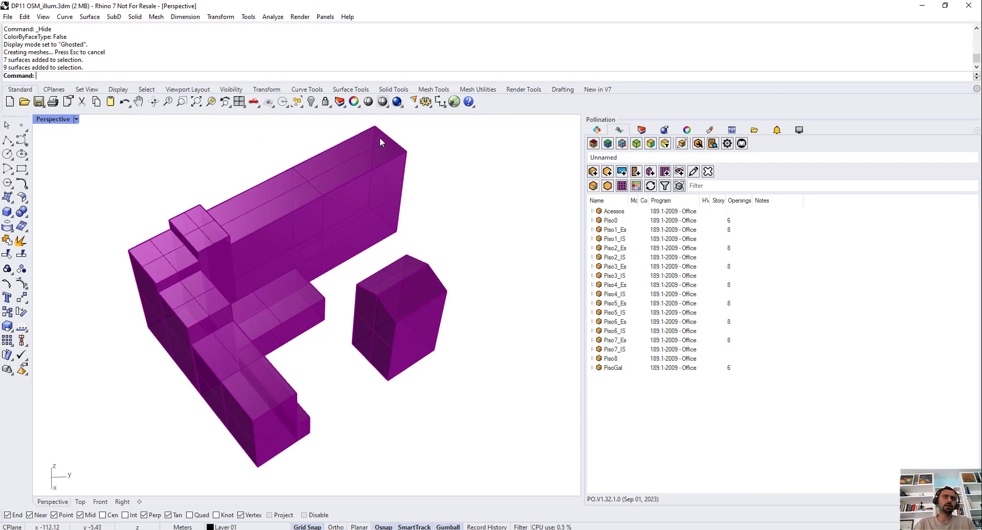
right_drag(449, 283, 434, 264)
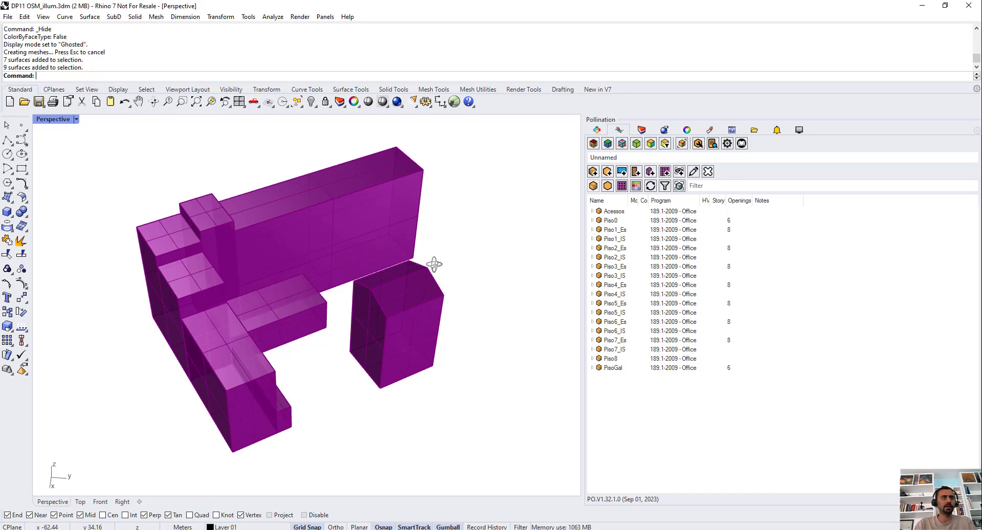
right_drag(452, 279, 361, 367)
drag(360, 371, 491, 235)
right_drag(401, 397, 190, 358)
drag(225, 179, 164, 341)
key(Escape)
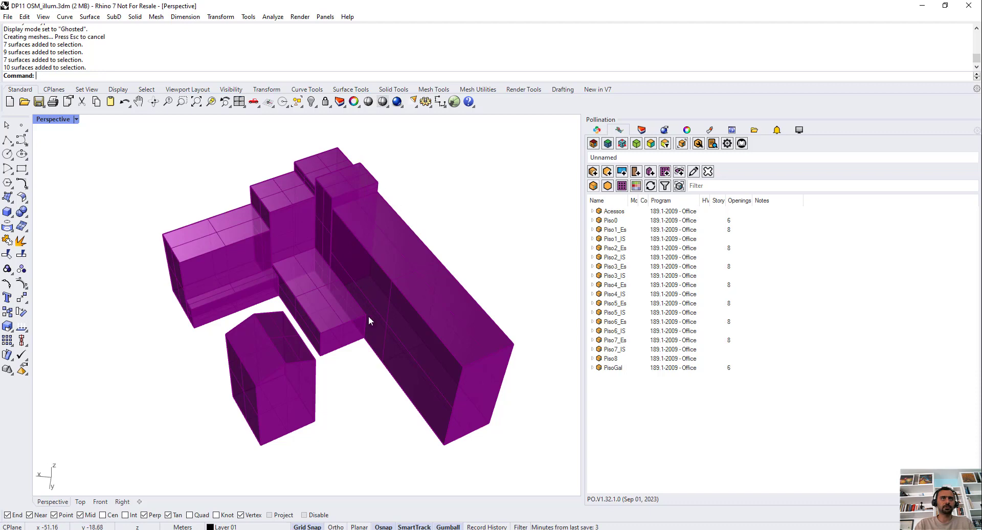
right_drag(319, 192, 420, 304)
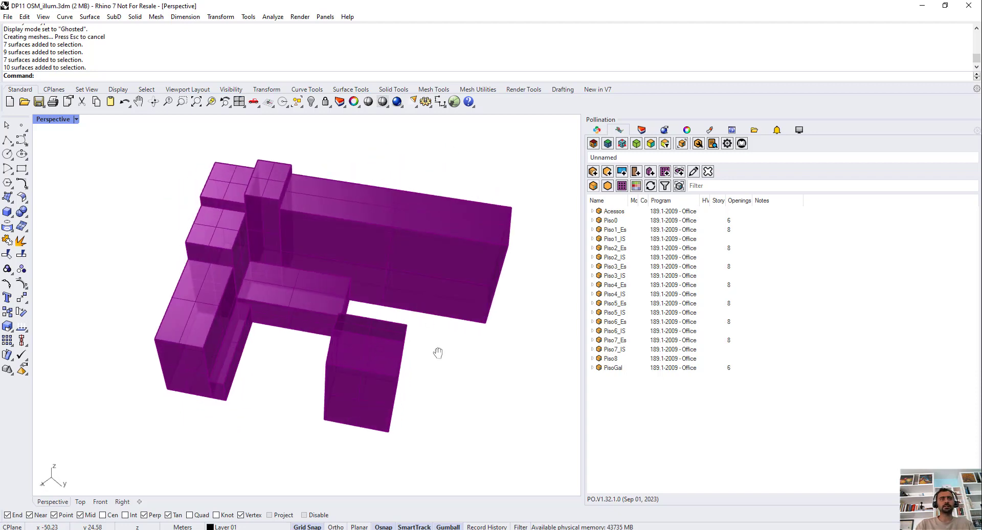
right_drag(438, 353, 484, 356)
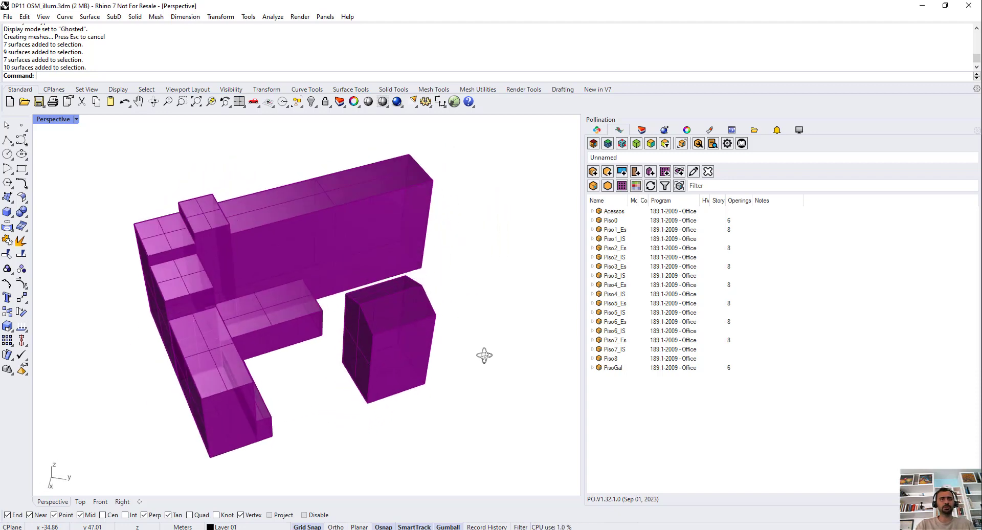
Remove the Pollination properties from all context building surfaces with PO_RemoveProperties.
text(PO_RemoveProperties)
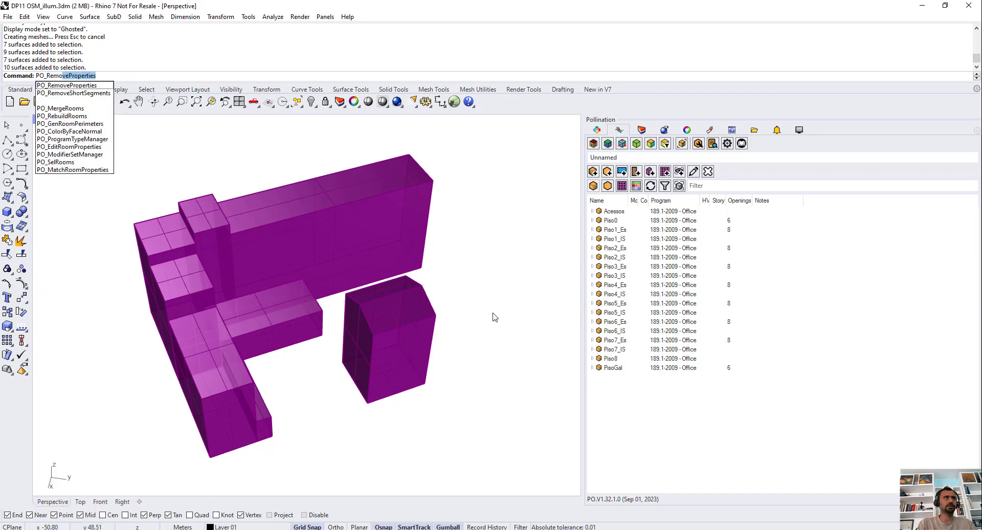
key(Return)
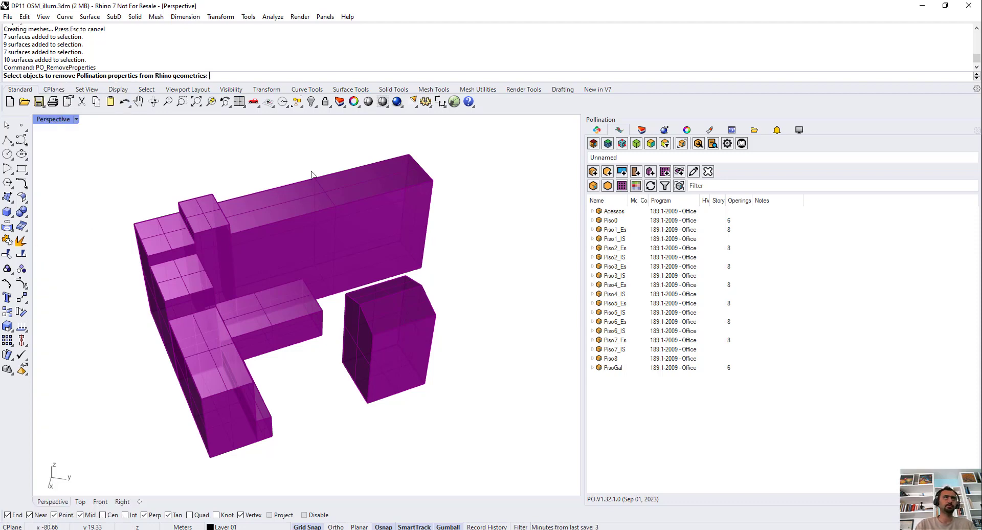
drag(73, 134, 508, 484)
key(Return)
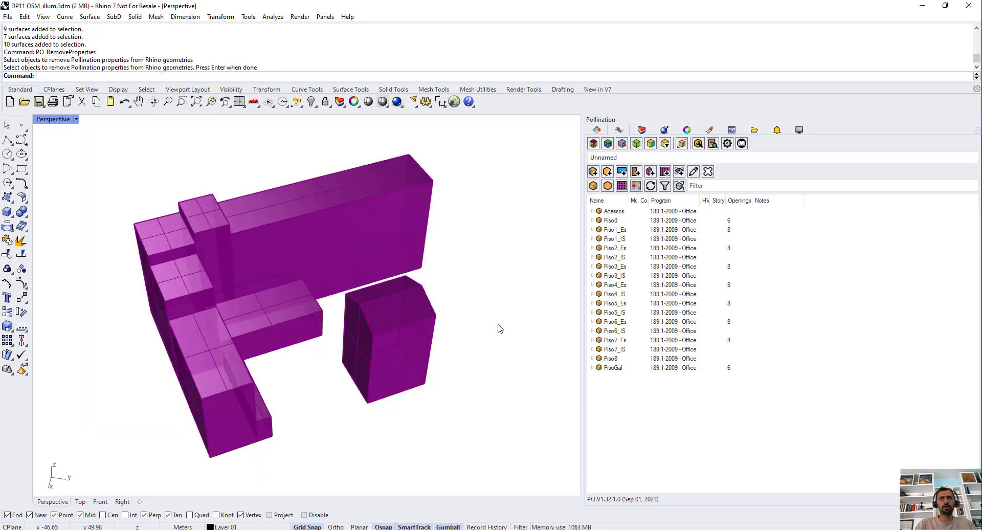
Review the Pollination sensor grid and shade lists for the context surfaces and return to the room list.
click(622, 187)
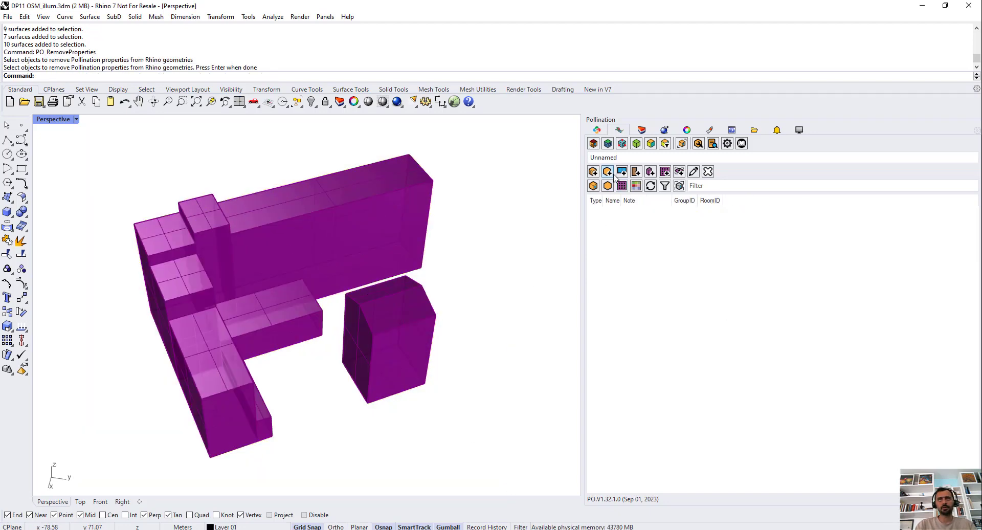
click(608, 187)
click(620, 220)
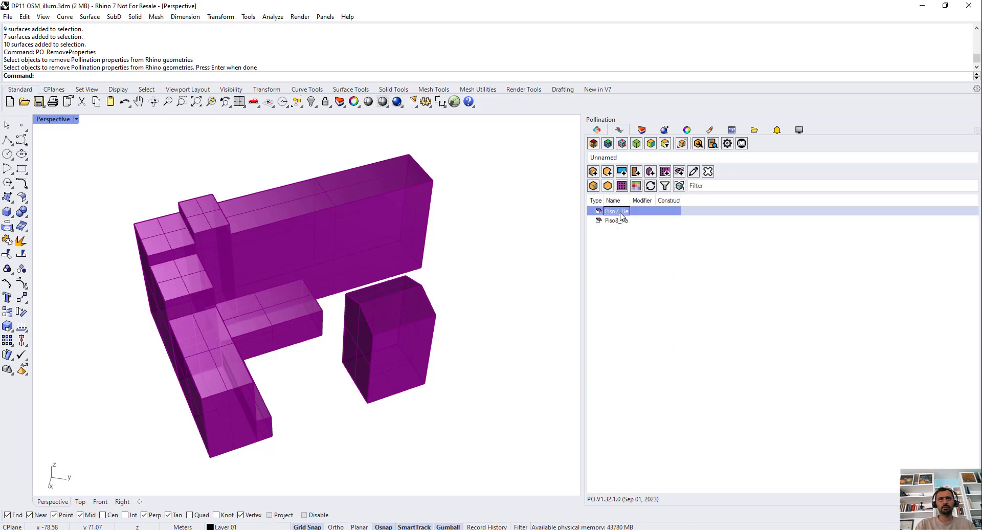
scroll(580, 250, up, 2)
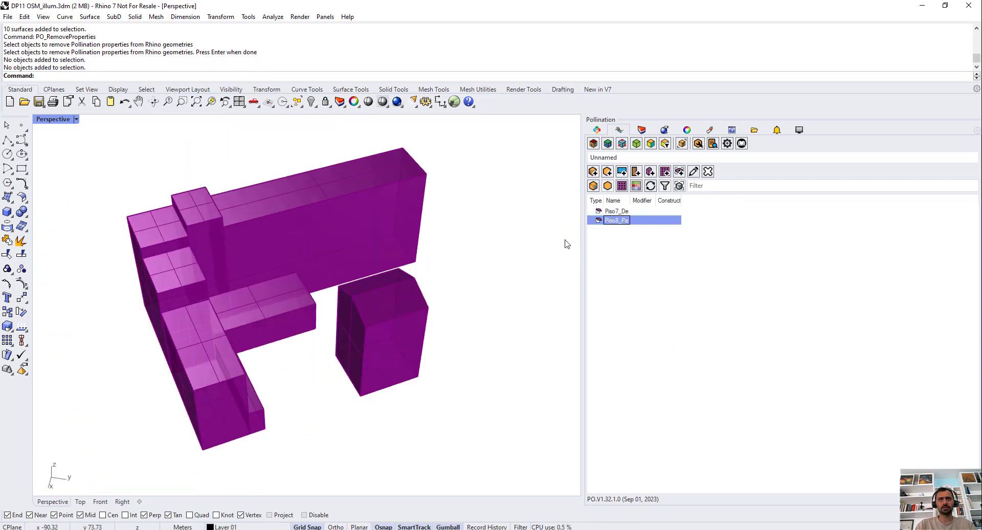
click(413, 332)
key(Return)
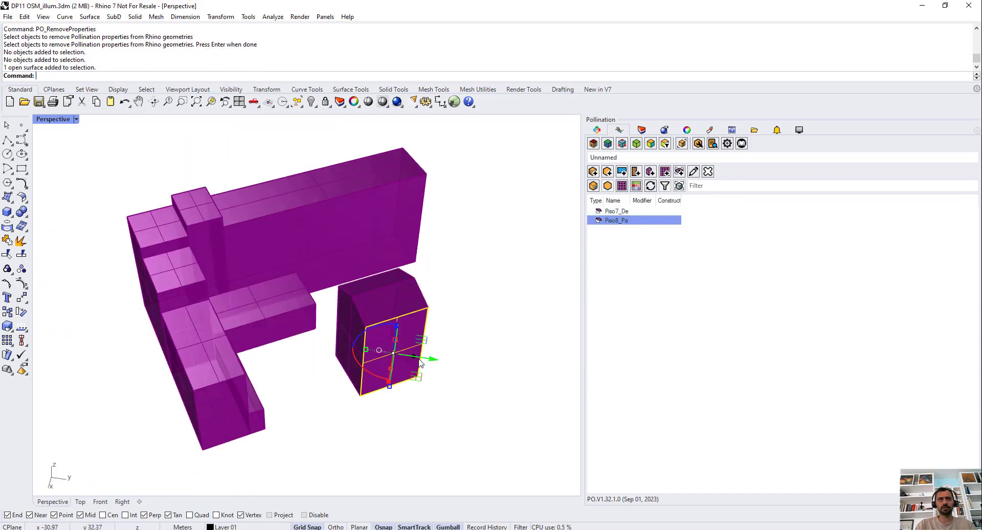
click(420, 297)
click(472, 277)
right_drag(470, 307, 376, 360)
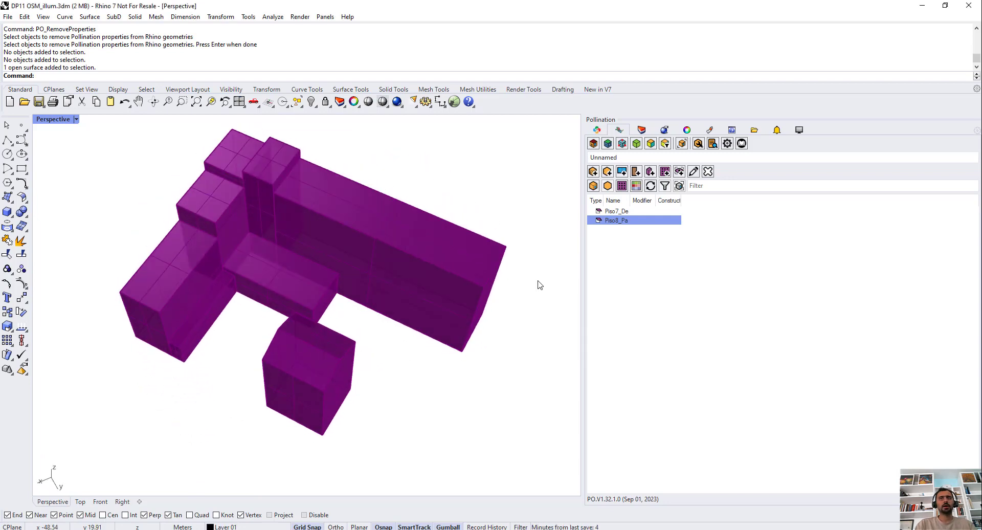
click(593, 186)
Join all surfaces of the small detached building into one closed polysurface and hide it.
right_drag(315, 363, 374, 383)
drag(330, 391, 473, 237)
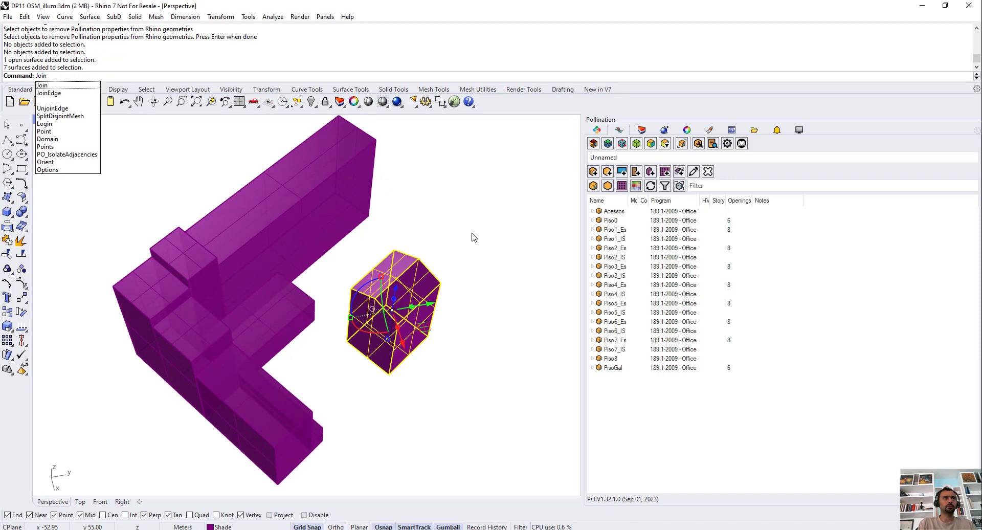
key(Return)
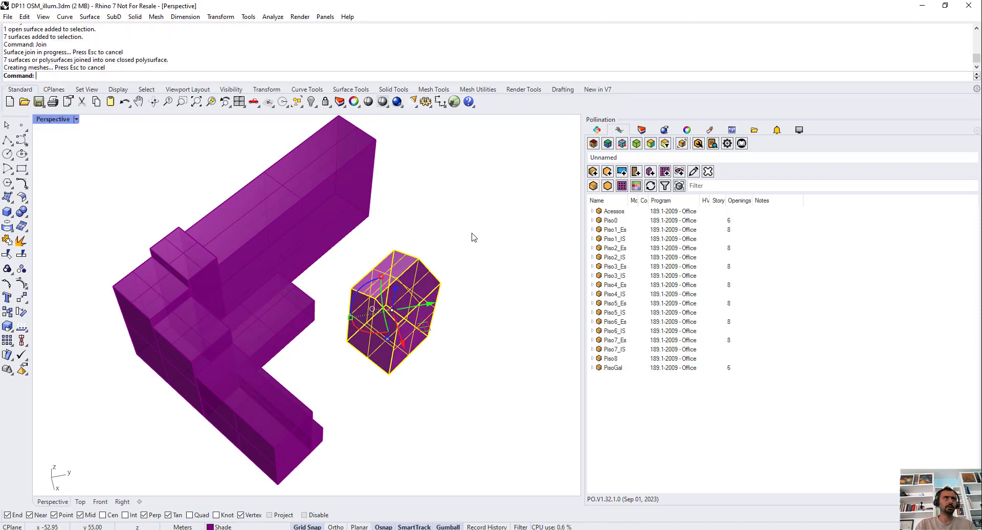
click(438, 234)
click(401, 281)
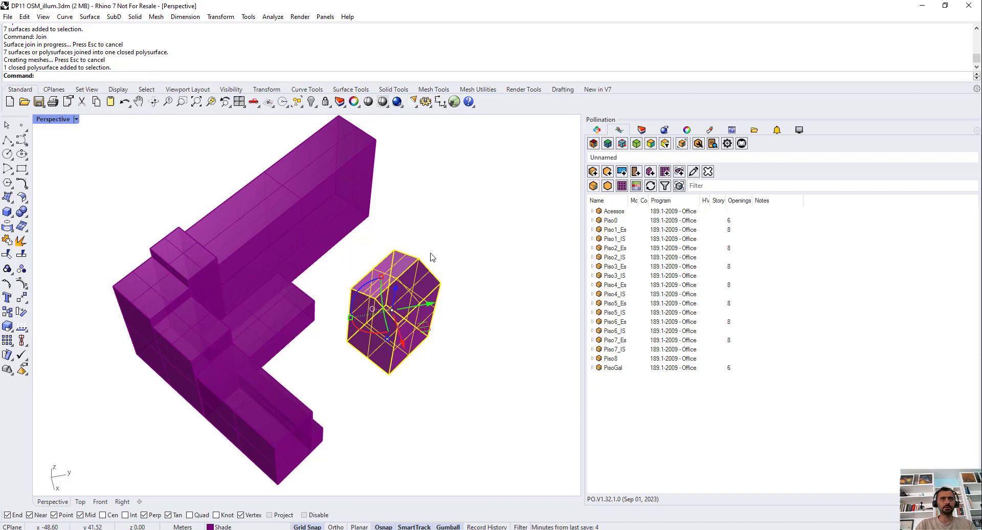
click(493, 291)
right_drag(493, 291, 466, 297)
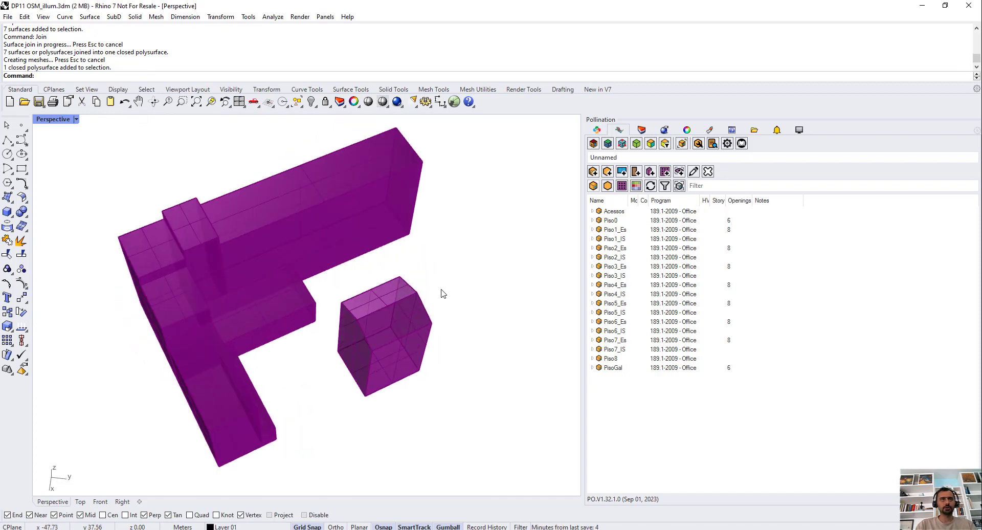
click(422, 312)
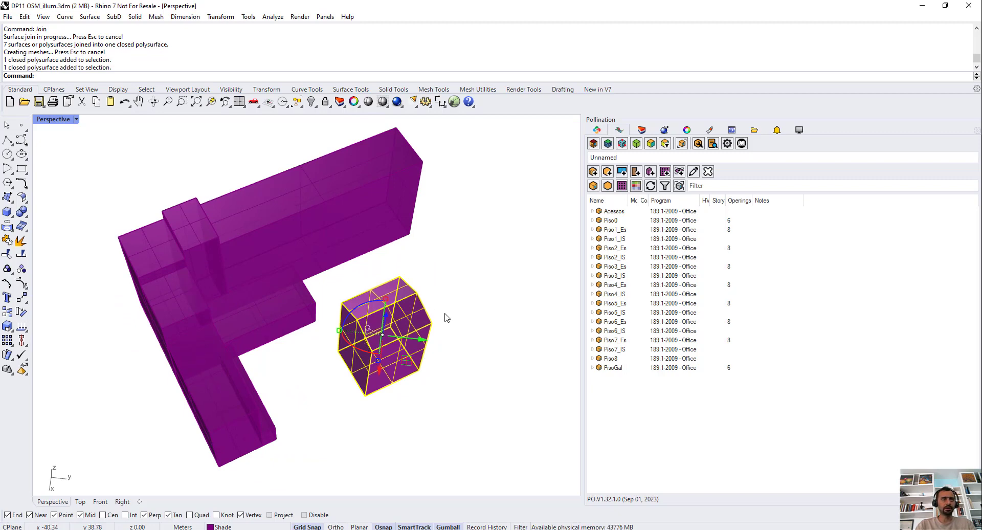
key(ctrl+h)
Select the wall surfaces where the stepped building meets the low adjoining block to check how they meet.
right_drag(477, 372, 238, 247)
scroll(238, 245, up, 3)
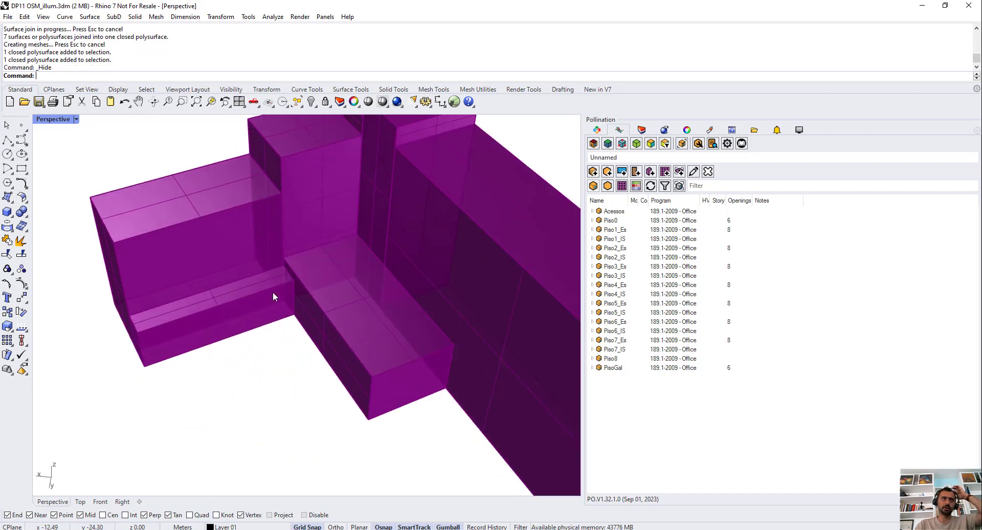
click(260, 291)
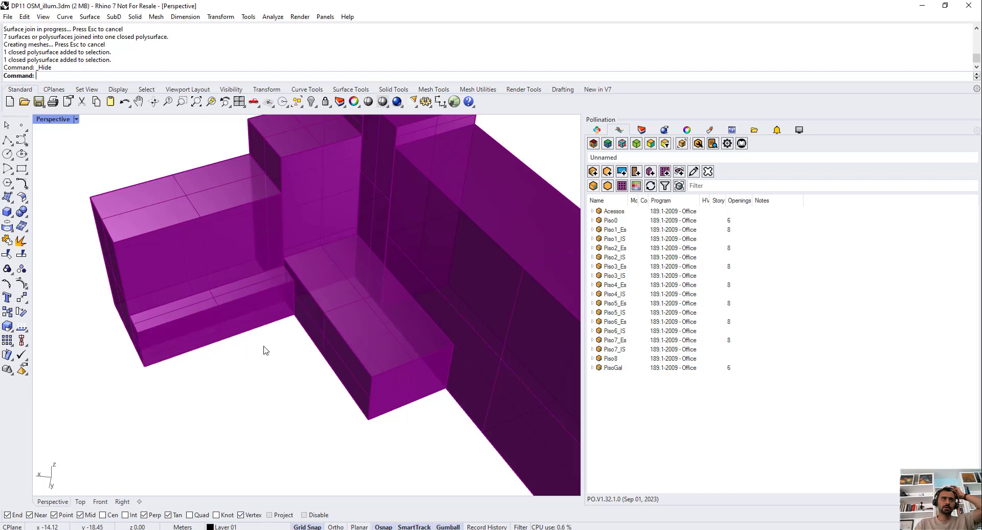
scroll(295, 276, up, 3)
click(296, 276)
click(275, 402)
drag(260, 409, 306, 243)
right_drag(305, 242, 287, 373)
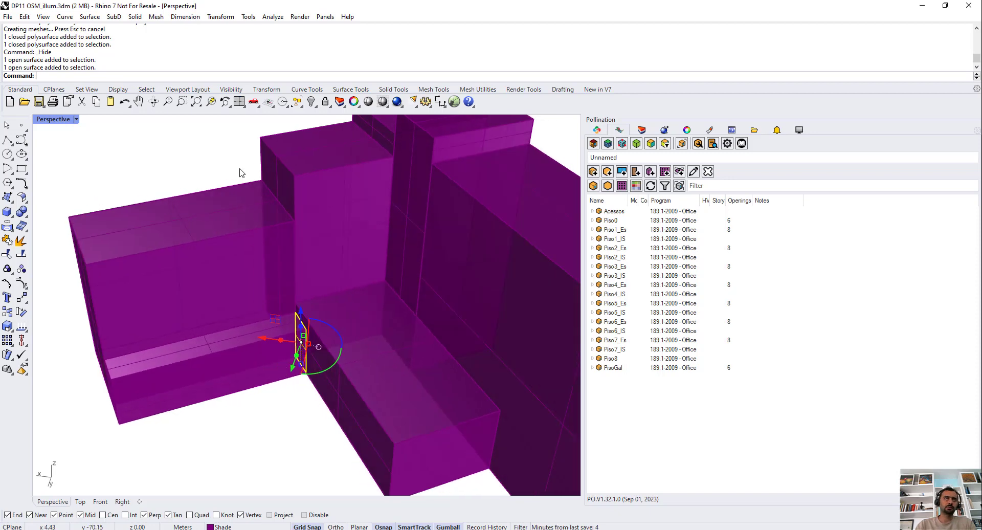
drag(223, 173, 353, 452)
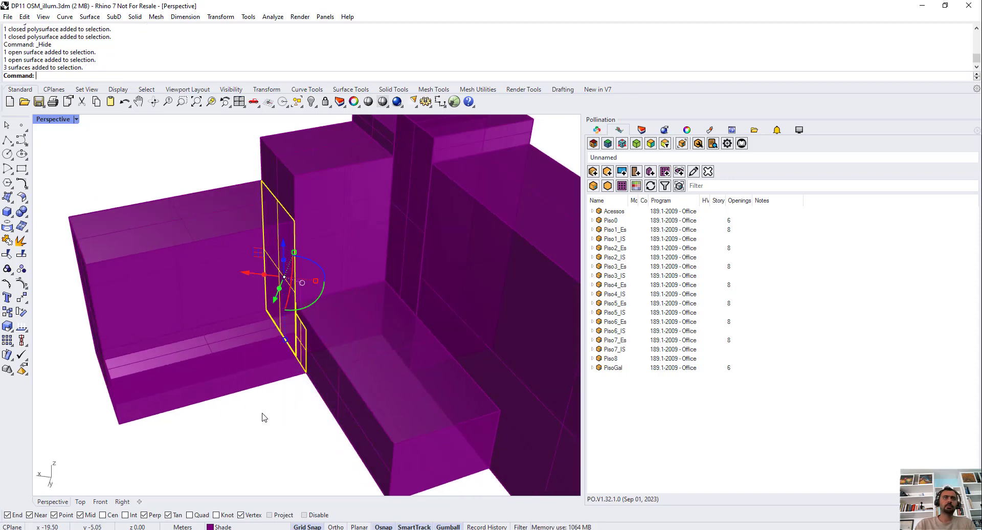
Examine the shared corner between the selected wall surfaces and the low block up close from different angles.
scroll(342, 324, up, 3)
scroll(344, 324, down, 3)
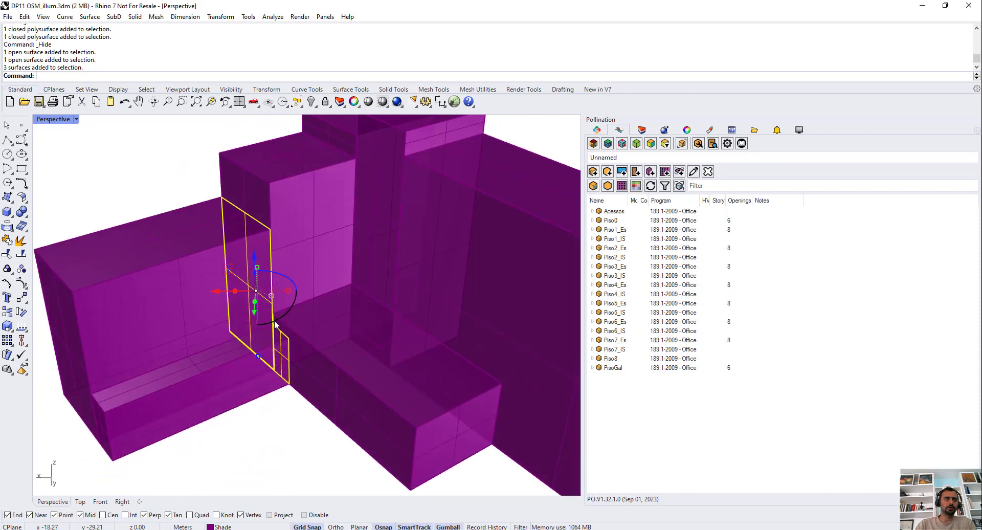
scroll(269, 303, up, 5)
scroll(269, 302, up, 2)
scroll(272, 303, up, 1)
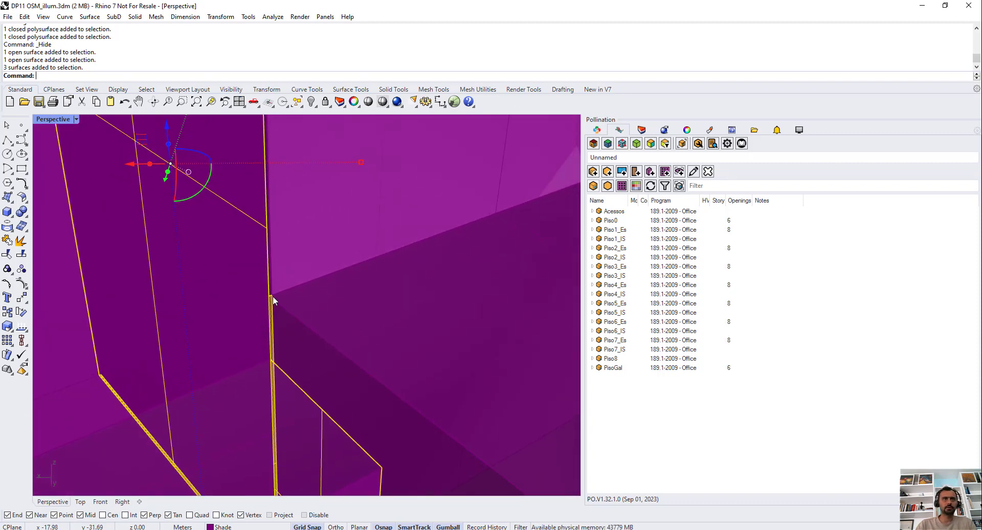
right_drag(346, 309, 281, 299)
scroll(271, 327, down, 5)
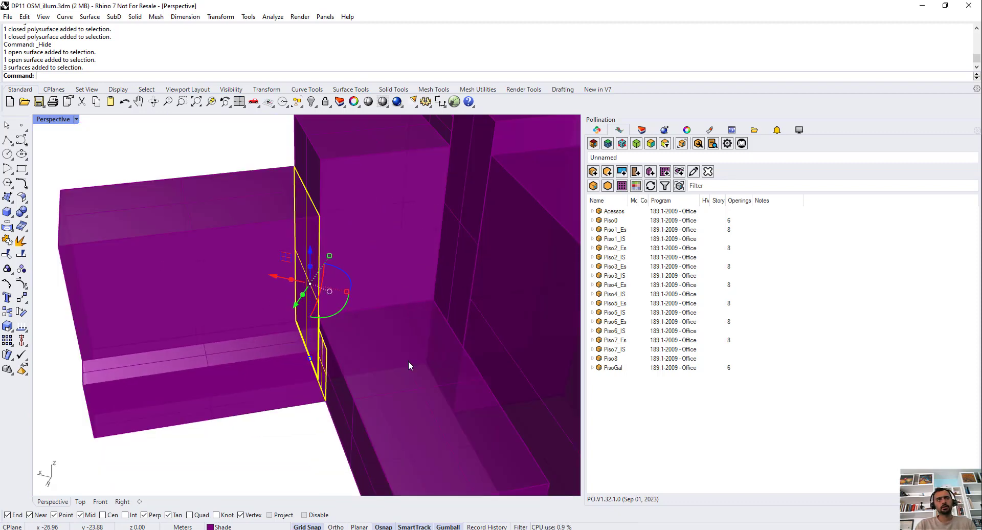
right_drag(408, 360, 355, 332)
scroll(358, 335, up, 8)
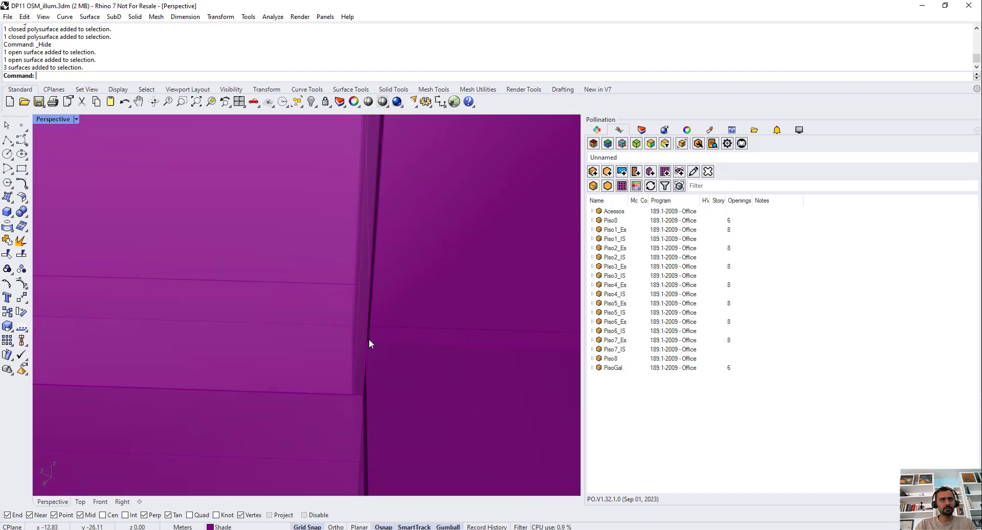
Zoom a window onto the corner junction and select the low block's top surface and the narrow wall surface to inspect their overlap.
click(369, 340)
key(Escape)
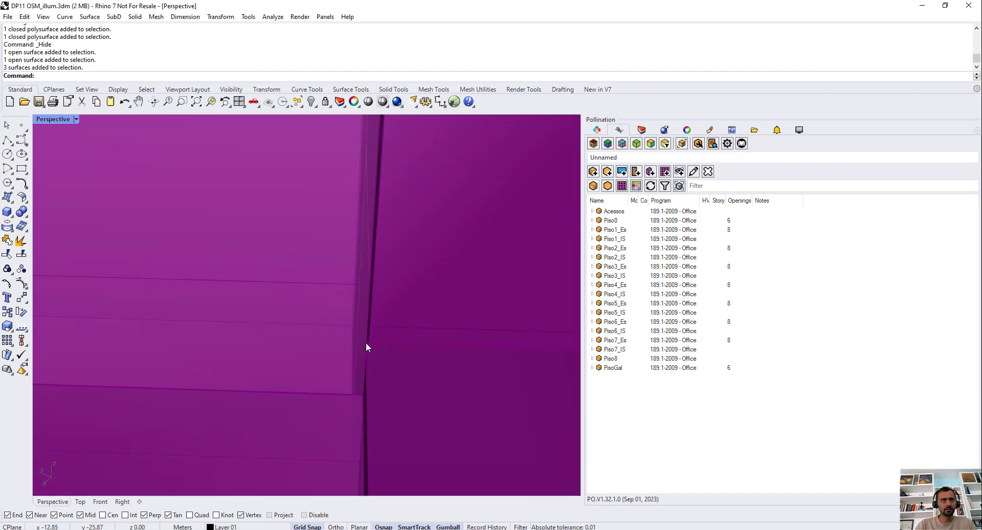
click(366, 342)
key(Escape)
scroll(365, 343, up, 1)
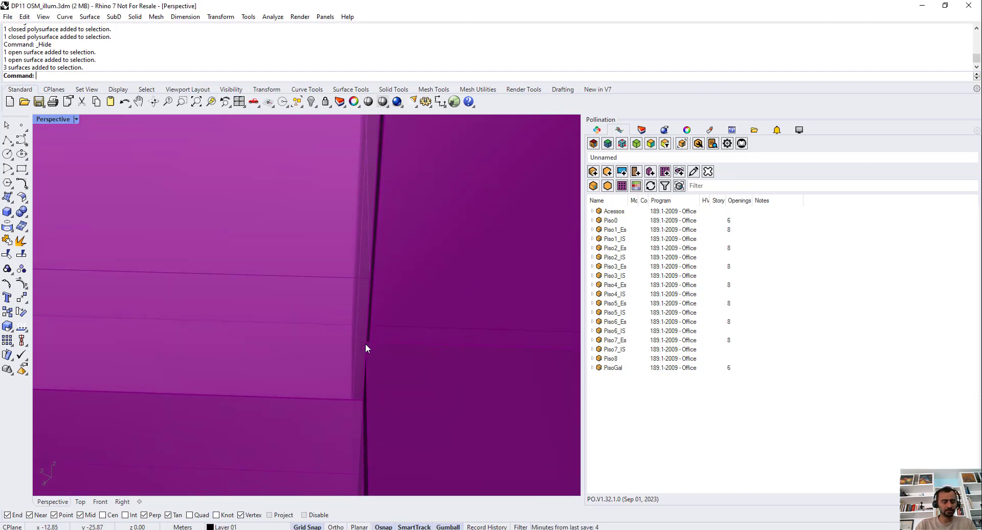
text(z)
key(Return)
drag(353, 318, 476, 419)
right_drag(154, 311, 199, 293)
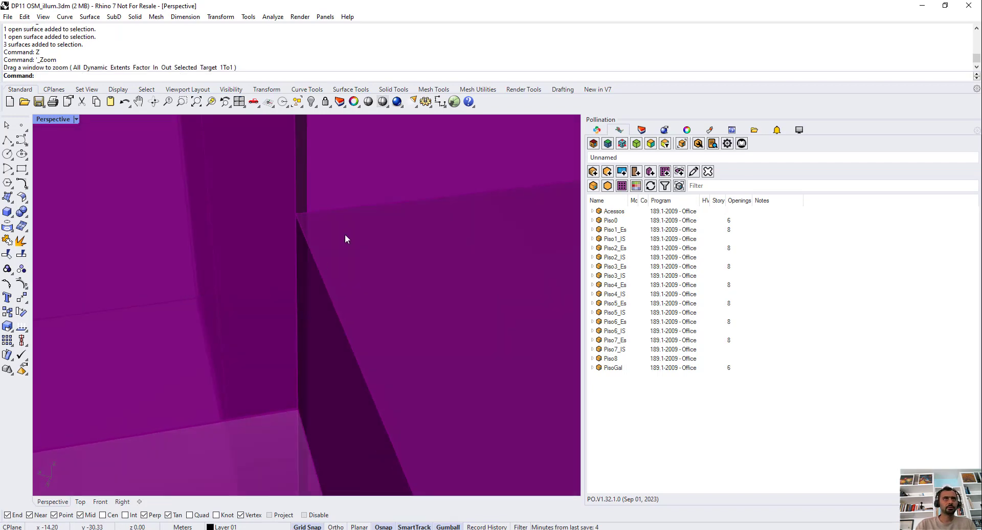
right_drag(345, 235, 296, 212)
click(283, 158)
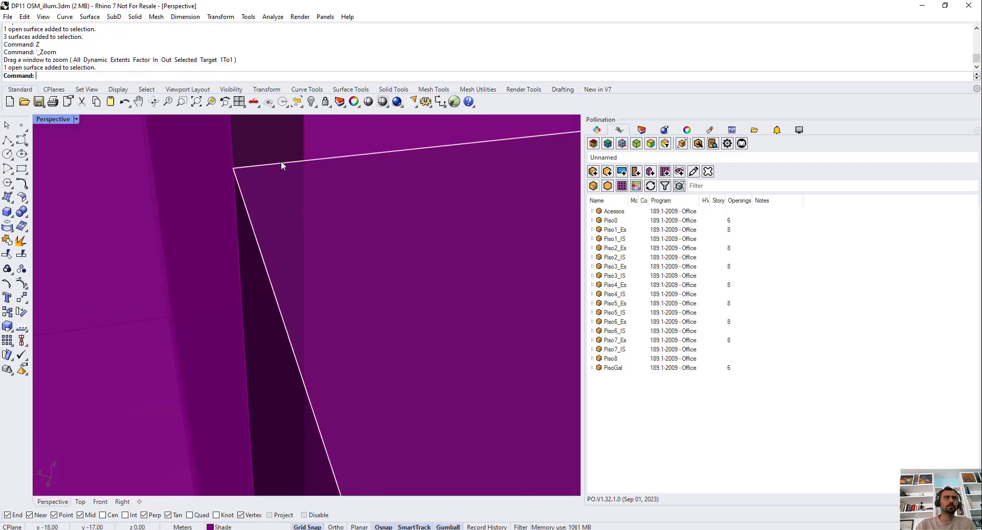
click(270, 164)
click(271, 185)
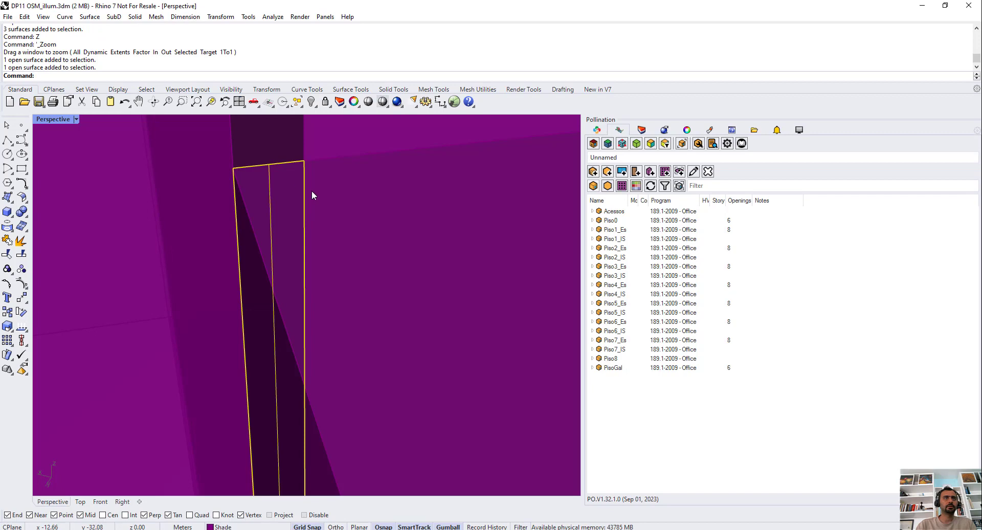
Select the surfaces of the block at the end of the stepped building together with its low narrow annex.
scroll(306, 203, down, 8)
scroll(306, 214, down, 7)
scroll(293, 262, down, 9)
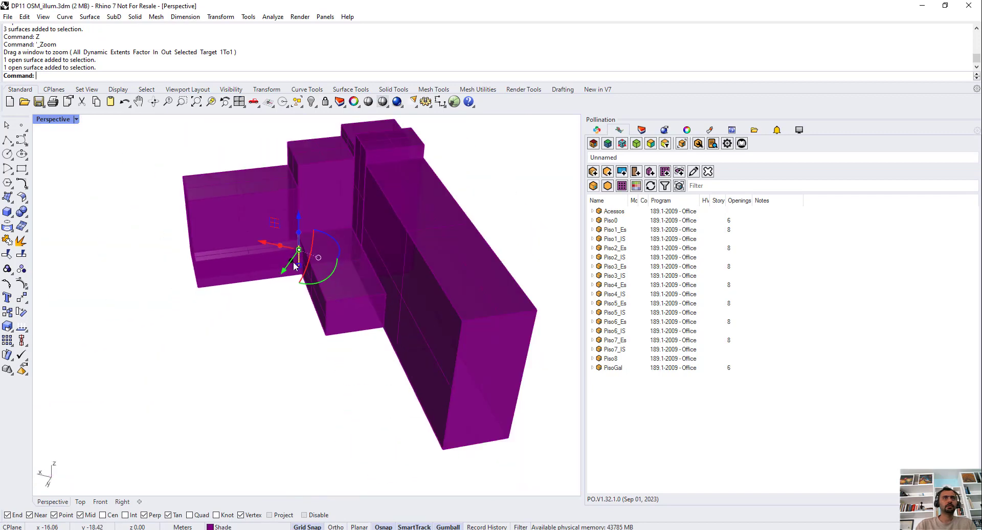
right_drag(280, 286, 311, 358)
scroll(293, 258, up, 10)
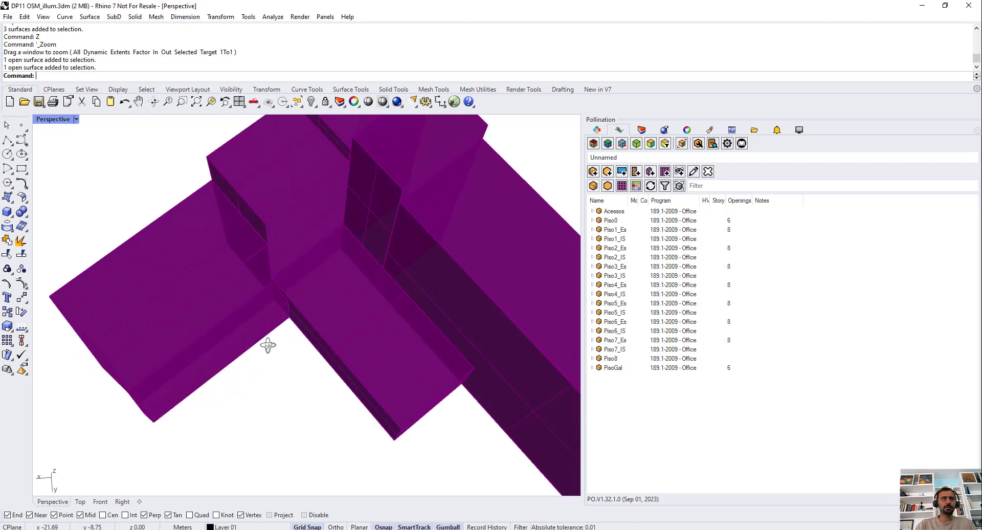
scroll(266, 292, down, 10)
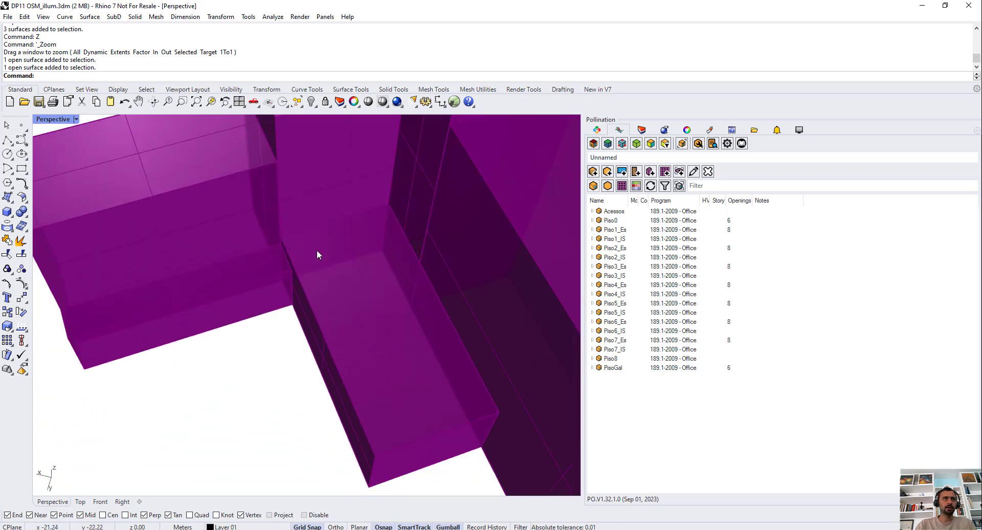
drag(215, 210, 164, 346)
right_drag(213, 368, 407, 356)
scroll(325, 303, up, 5)
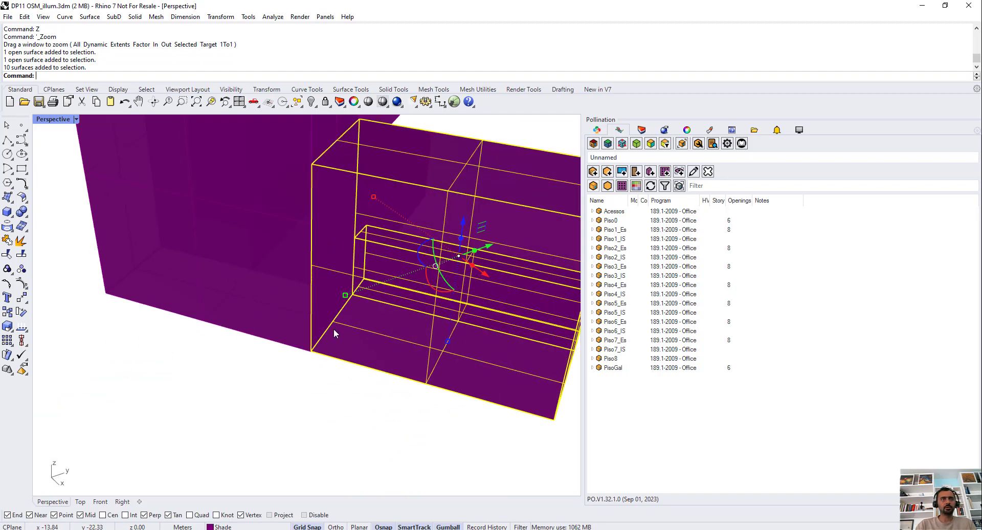
click(330, 323)
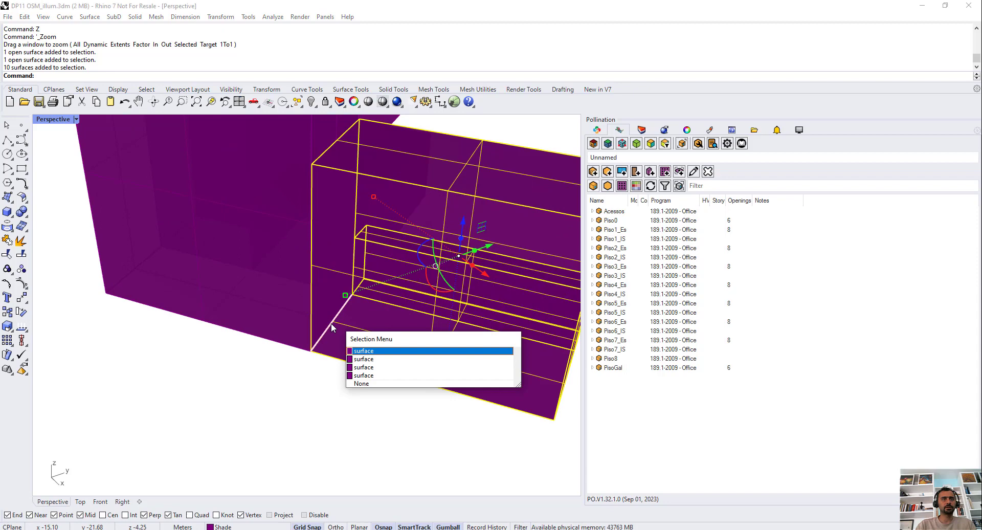
click(360, 358)
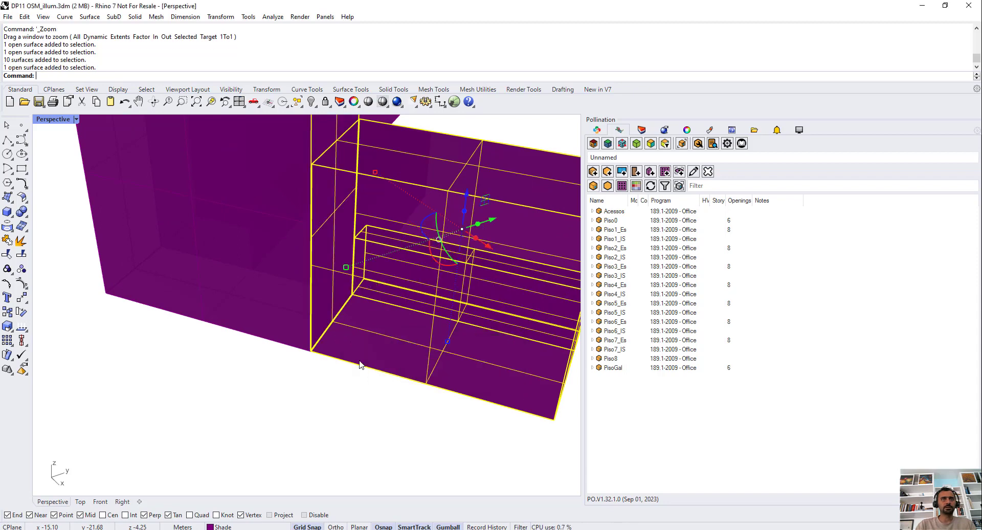
scroll(331, 166, down, 3)
scroll(329, 176, up, 2)
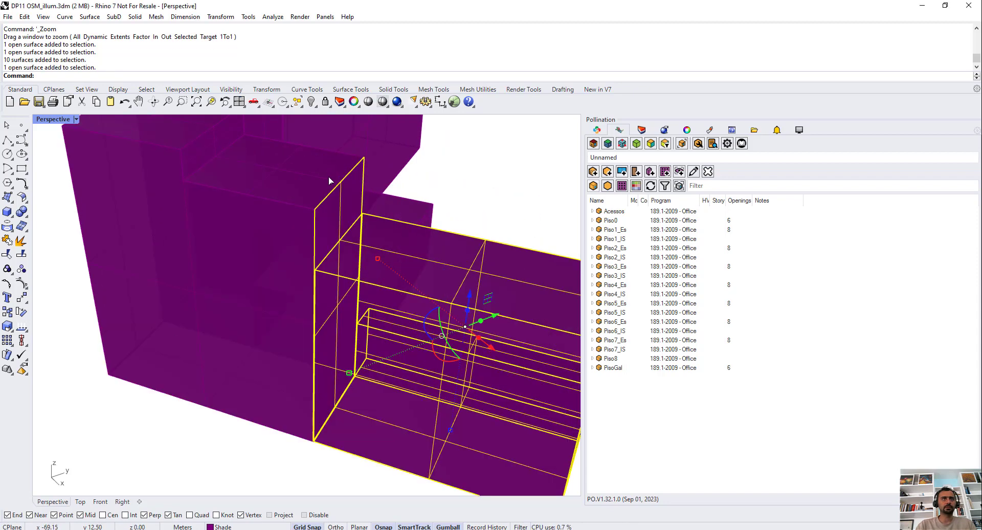
drag(328, 176, 392, 330)
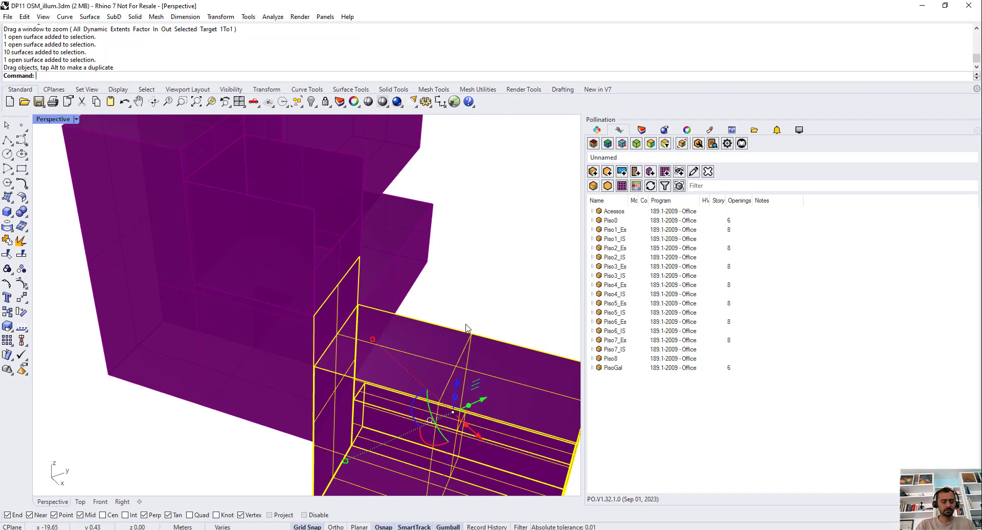
key(ctrl+z)
ctrl+click(340, 180)
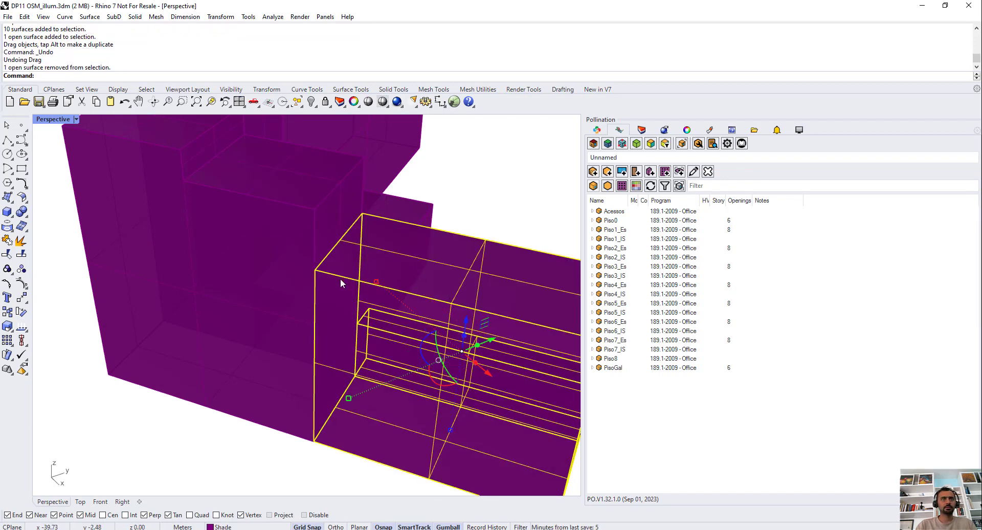
Add the end block's wall facing the stepped building and the annex's small end face to the selection, and join all selected surfaces.
click(329, 416)
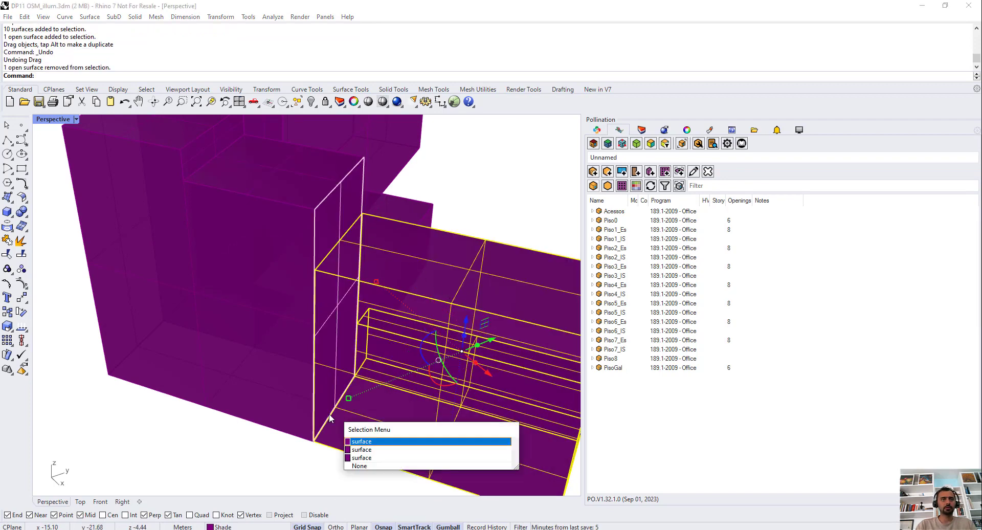
click(360, 450)
scroll(297, 324, down, 5)
scroll(332, 332, up, 8)
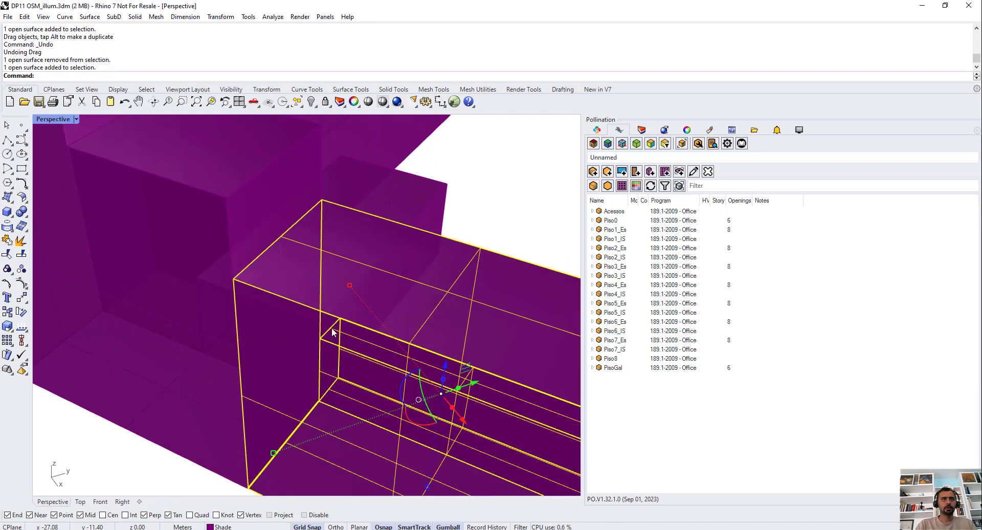
scroll(332, 328, up, 8)
shift+click(327, 329)
scroll(351, 333, down, 10)
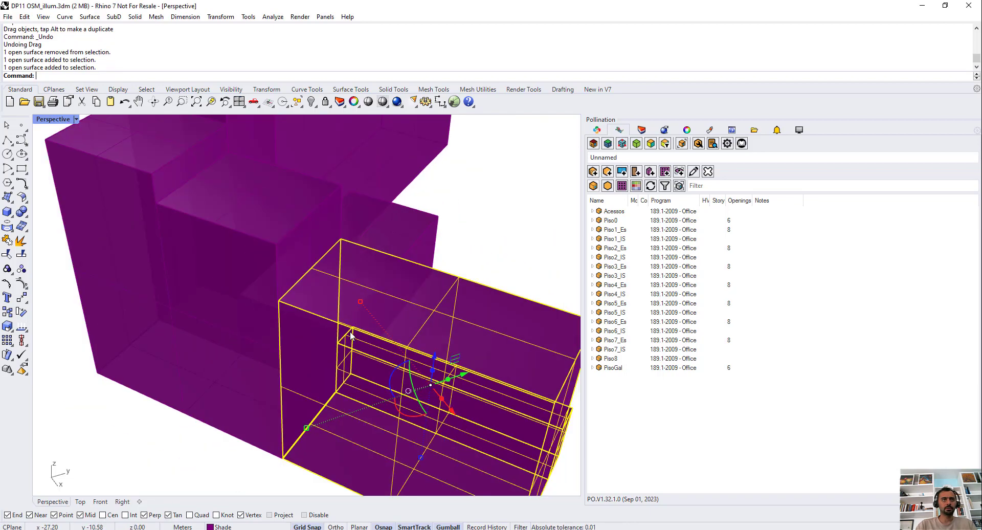
scroll(351, 335, down, 4)
right_drag(350, 335, 210, 388)
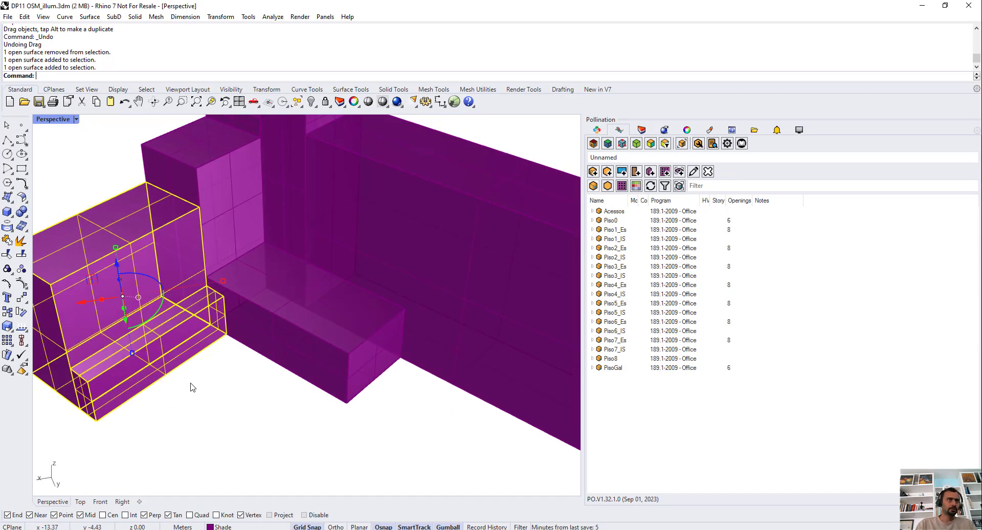
scroll(242, 388, down, 3)
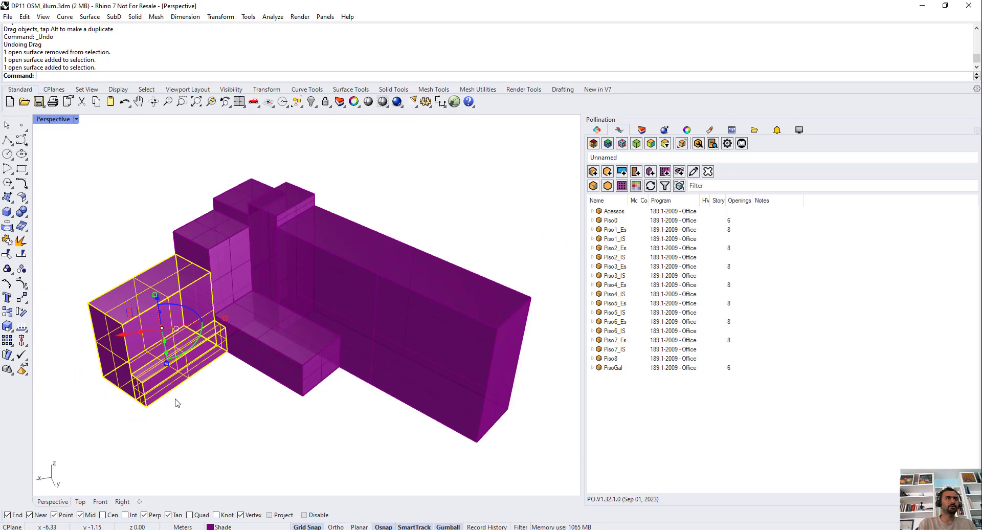
key(ctrl+j)
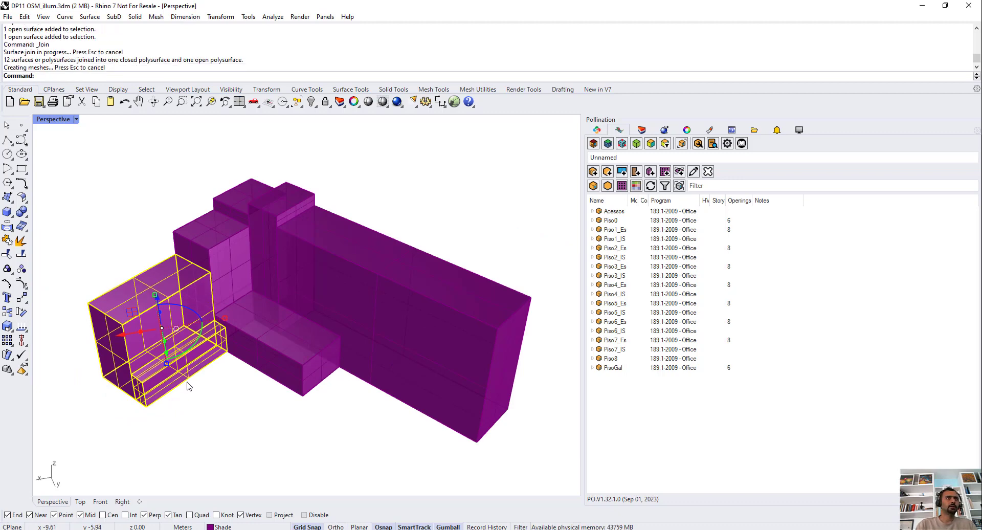
Select the joined annex and the joined end block in turn to check whether each is closed.
click(189, 407)
click(161, 364)
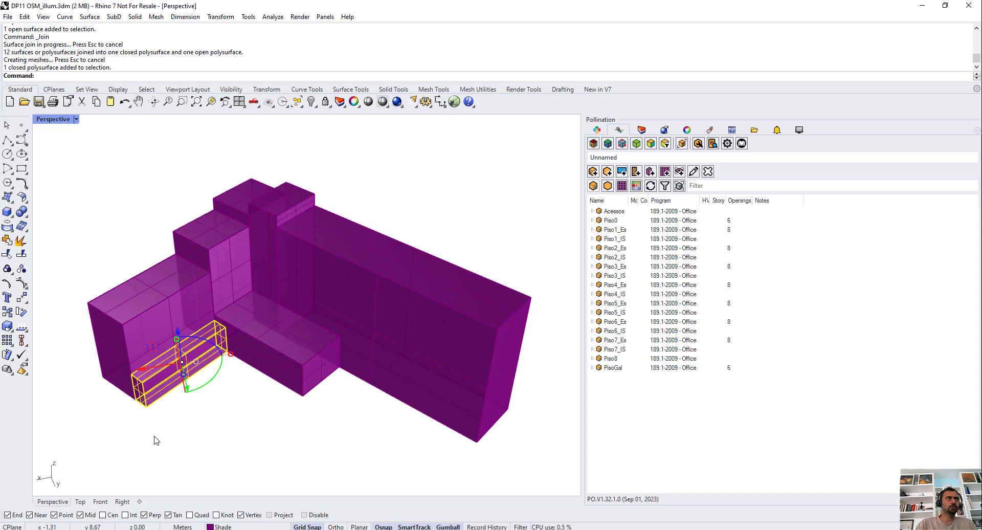
shift+click(116, 319)
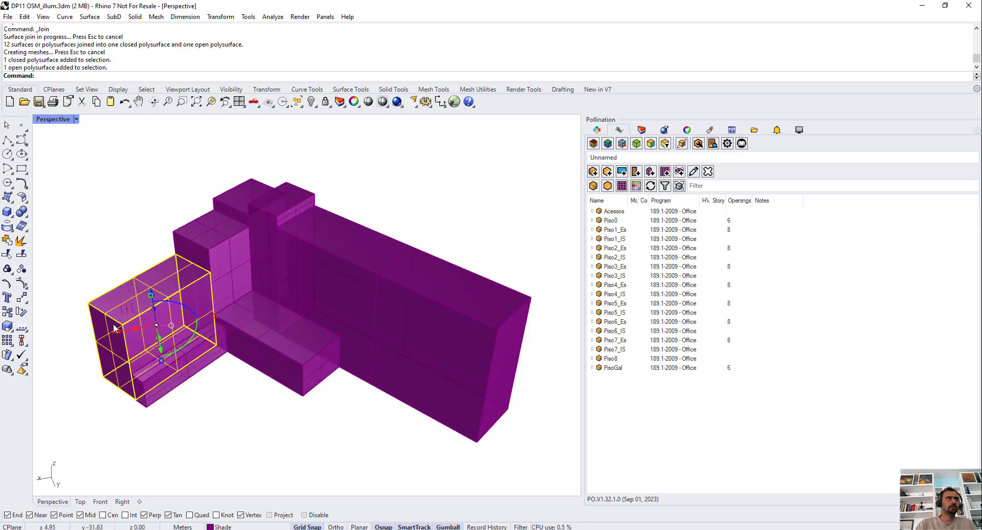
click(198, 434)
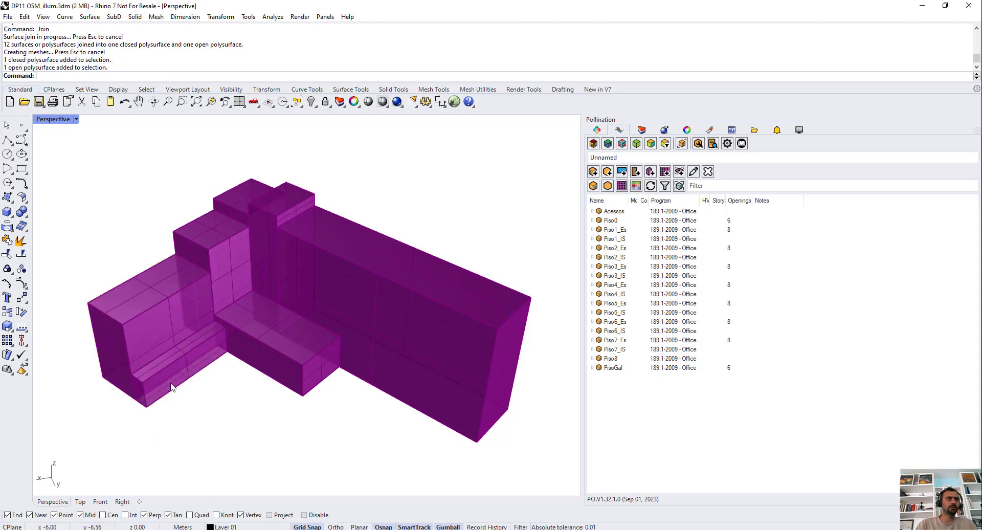
Hide the closed polysurface of the low narrow annex beside the end block.
click(172, 387)
scroll(197, 423, up, 8)
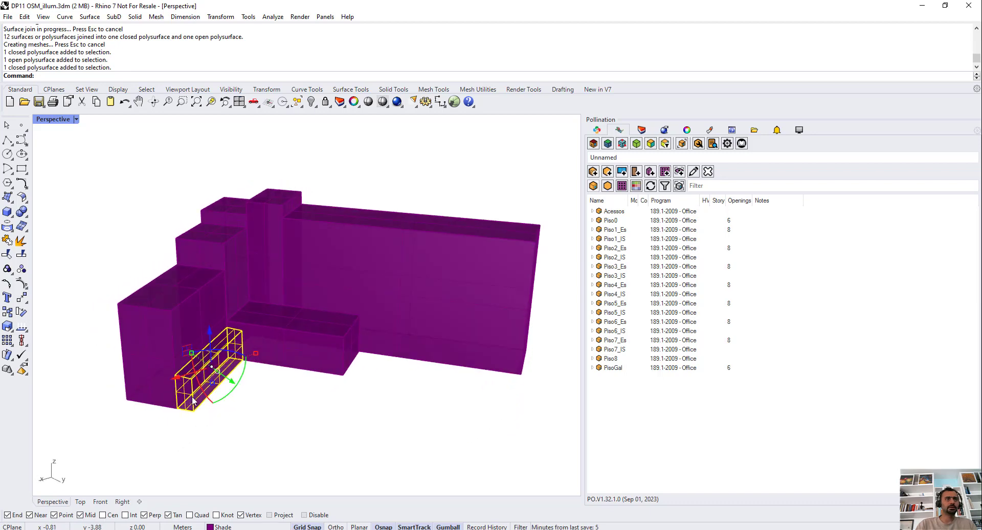
scroll(253, 436, down, 8)
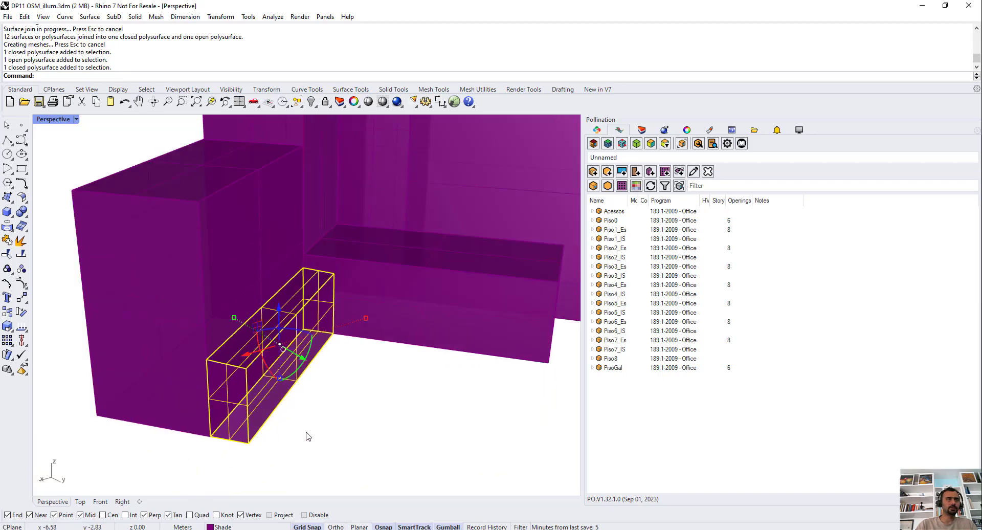
click(286, 424)
click(276, 418)
key(ctrl+h)
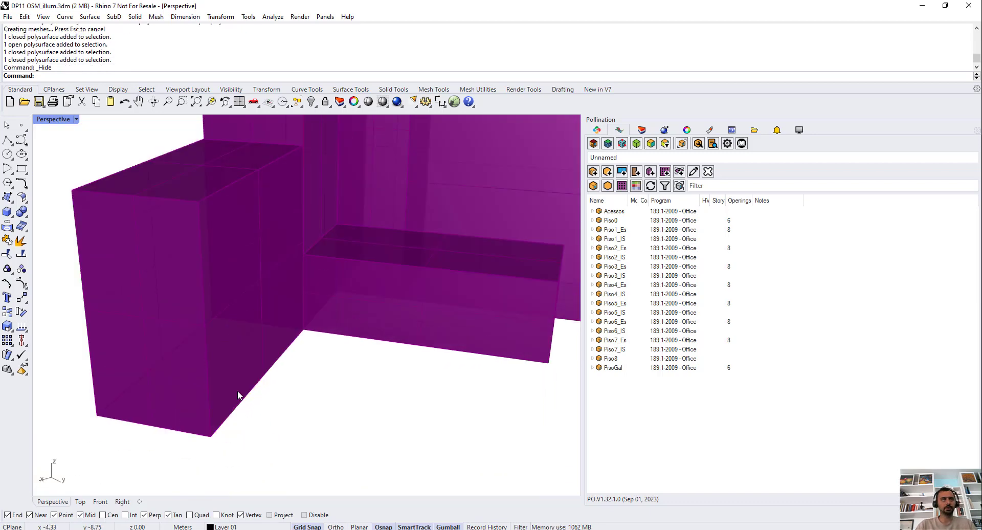
Try to cap the open polysurface of the end block.
click(238, 395)
right_drag(280, 419, 224, 420)
click(265, 423)
click(221, 393)
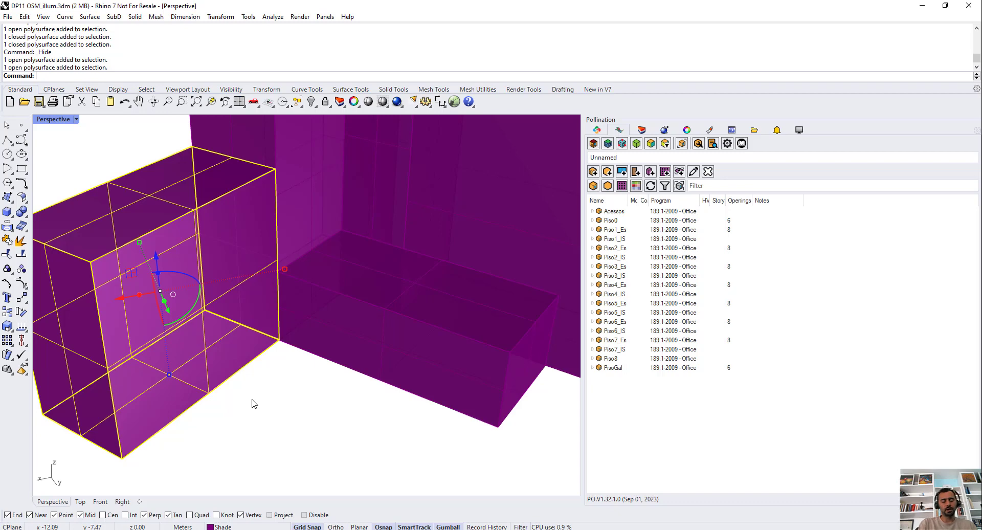
text(Cap)
key(Return)
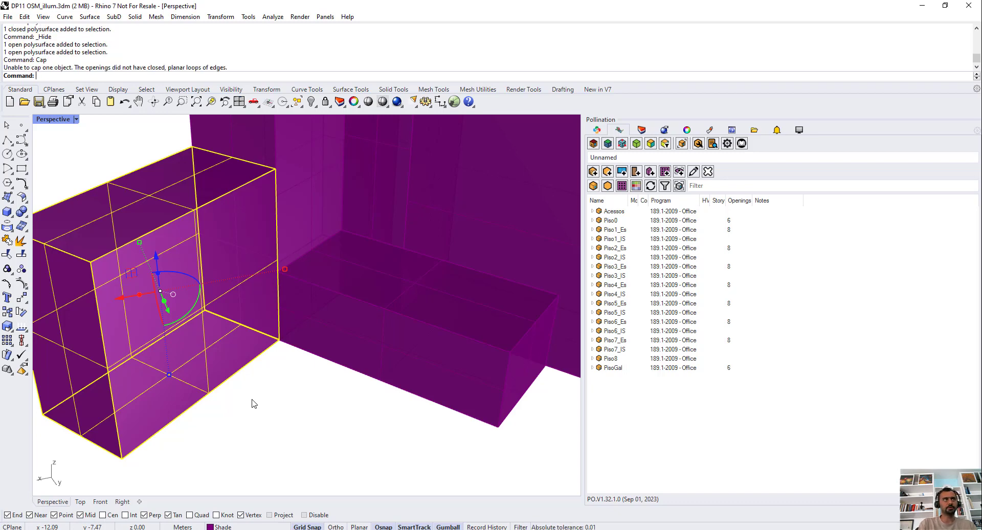
click(275, 404)
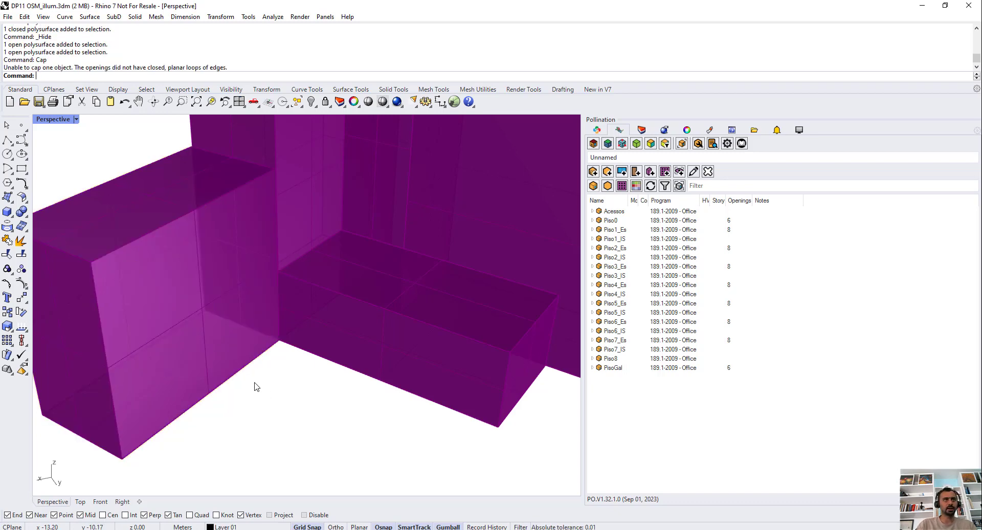
Run ShowEdges on the open end block and examine its naked edges against the neighbouring building.
click(252, 367)
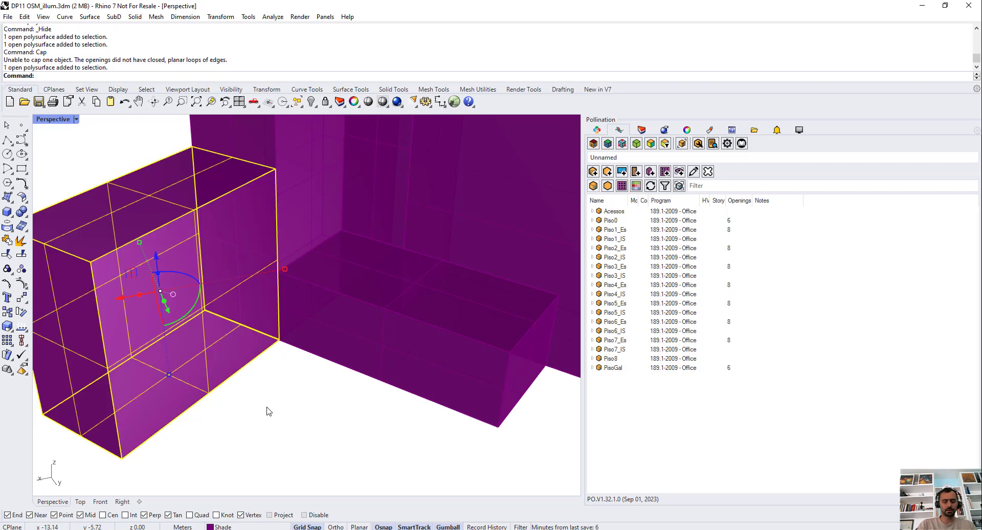
text(ShowEdges)
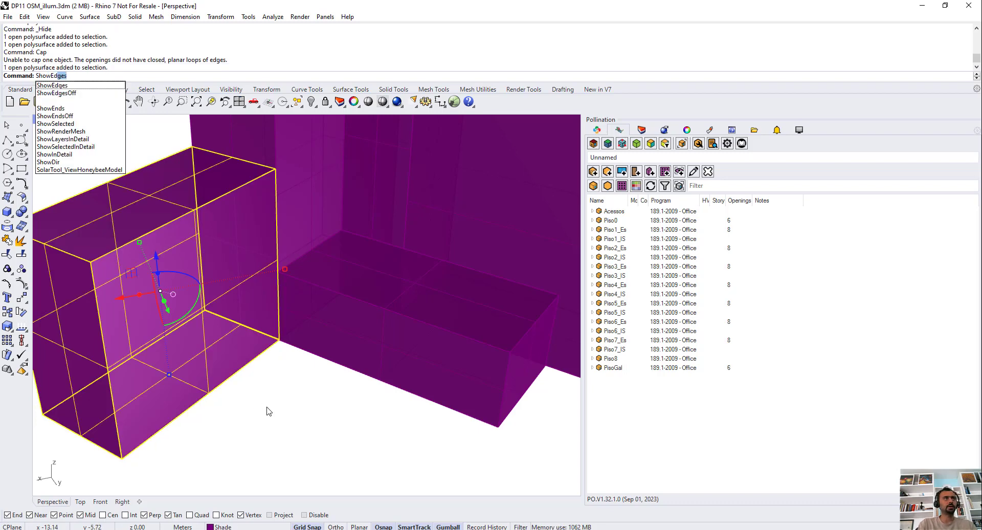
key(Return)
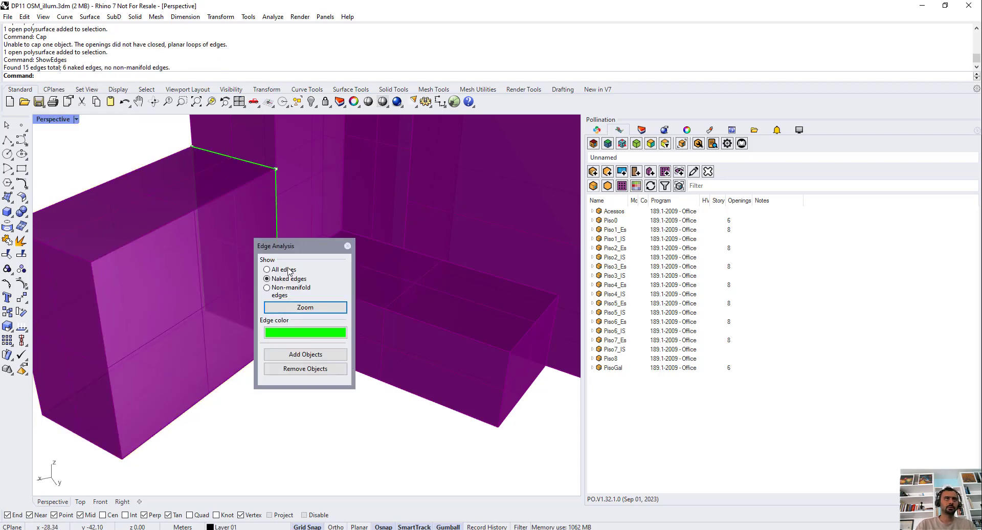
drag(301, 246, 463, 249)
right_drag(307, 332, 245, 294)
scroll(245, 294, down, 5)
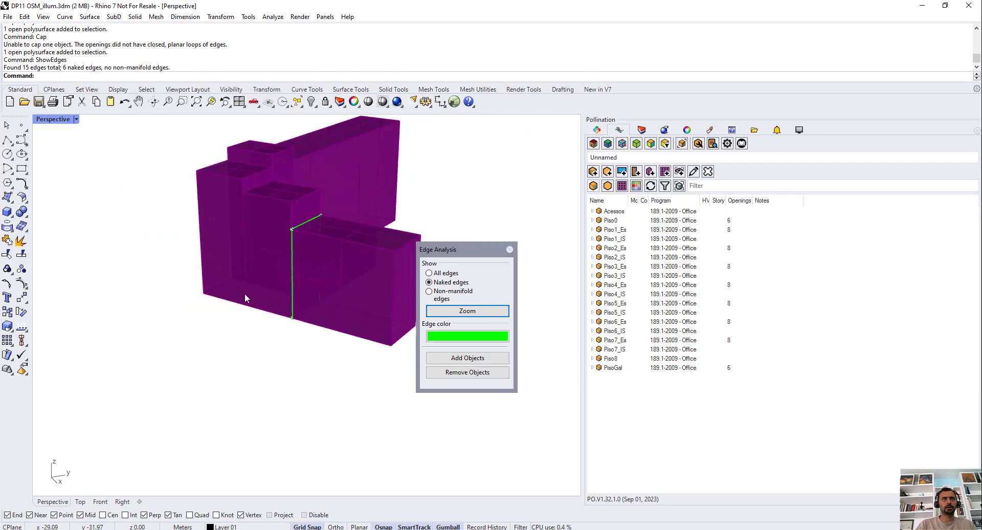
right_drag(370, 344, 362, 321)
Move the open end block away from the stepped building, using its bottom corner as the base point.
click(370, 341)
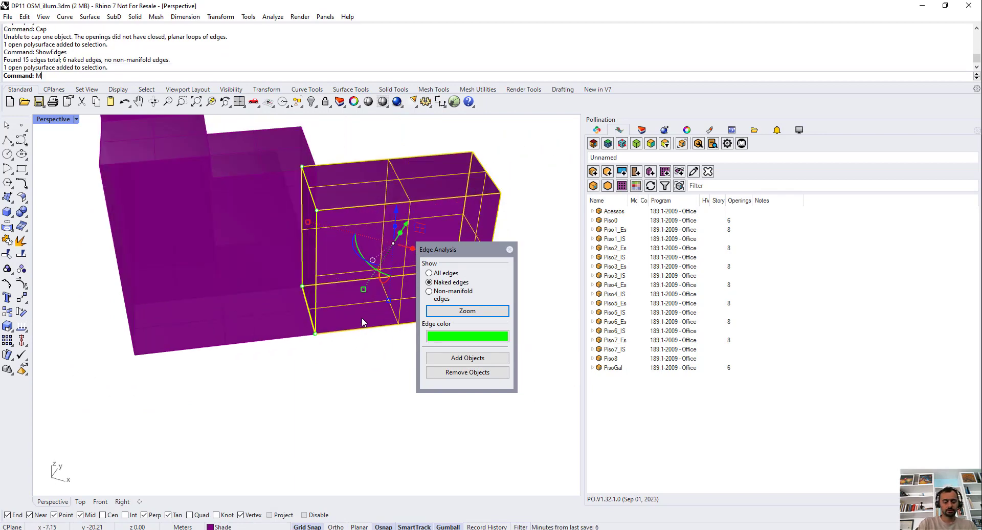
key(Return)
click(315, 333)
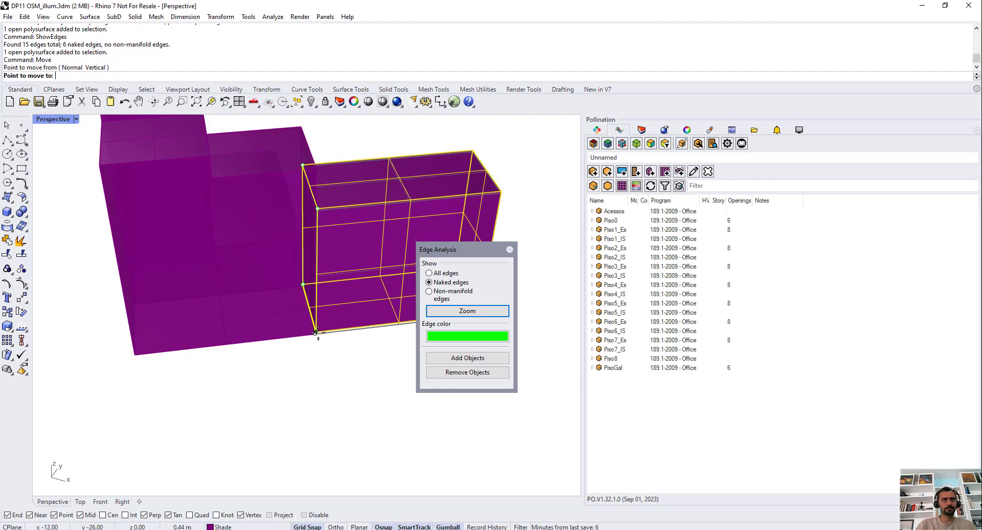
click(361, 328)
key(Escape)
Explode the moved end block into separate surfaces and select the narrow sliver surface along its open end.
scroll(353, 276, up, 5)
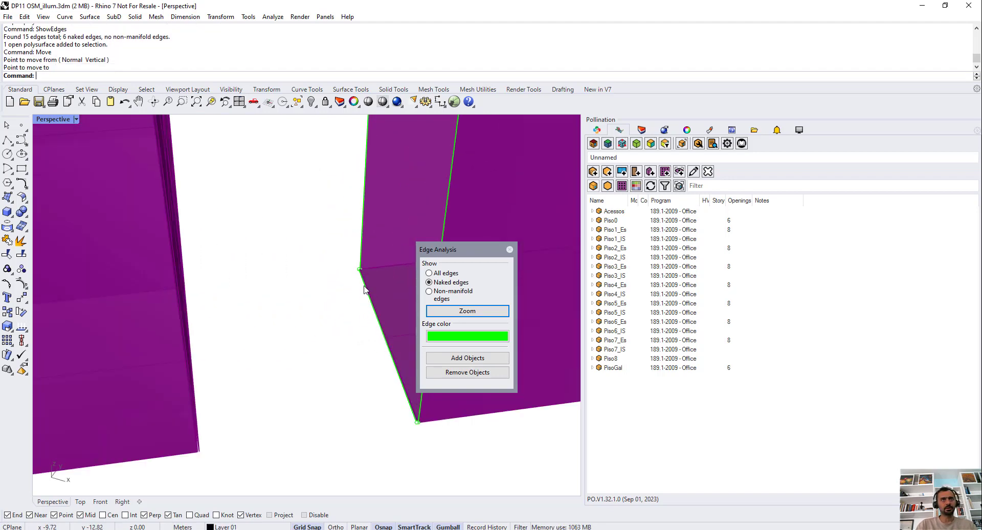
scroll(351, 275, up, 3)
click(368, 278)
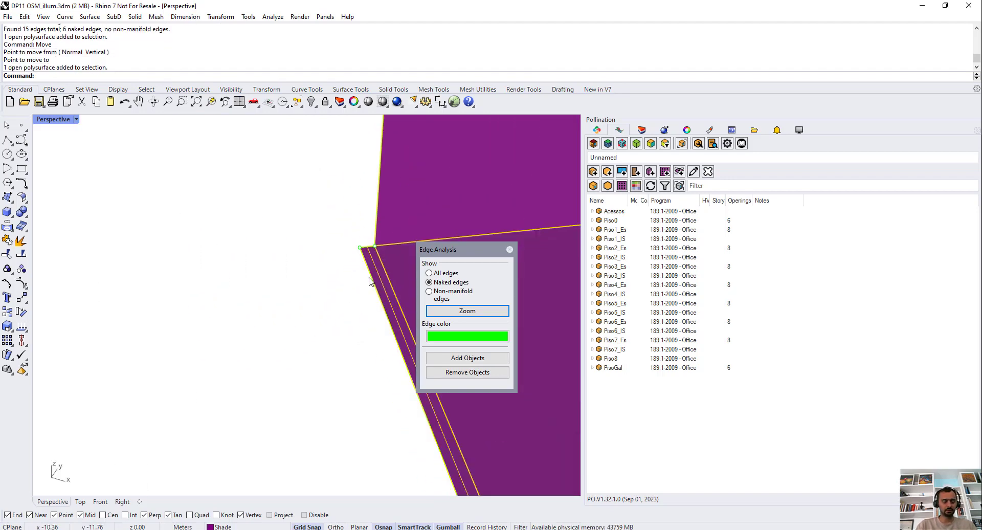
key(Escape)
key(Escape)
click(369, 280)
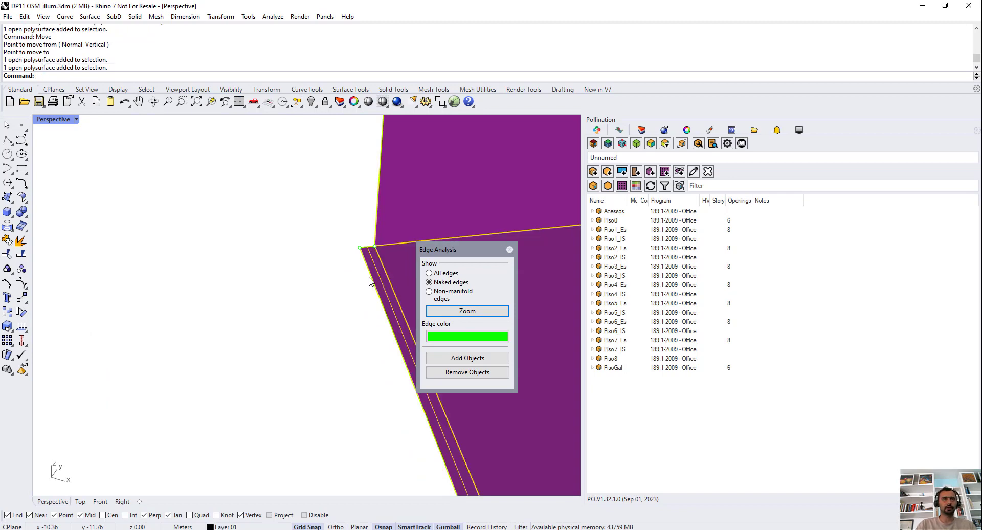
text(e)
key(Return)
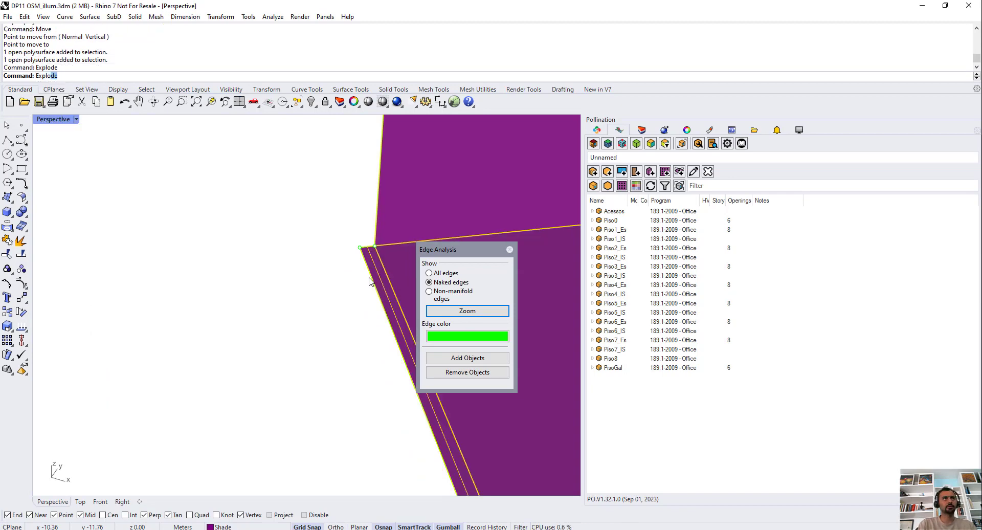
click(277, 315)
click(375, 282)
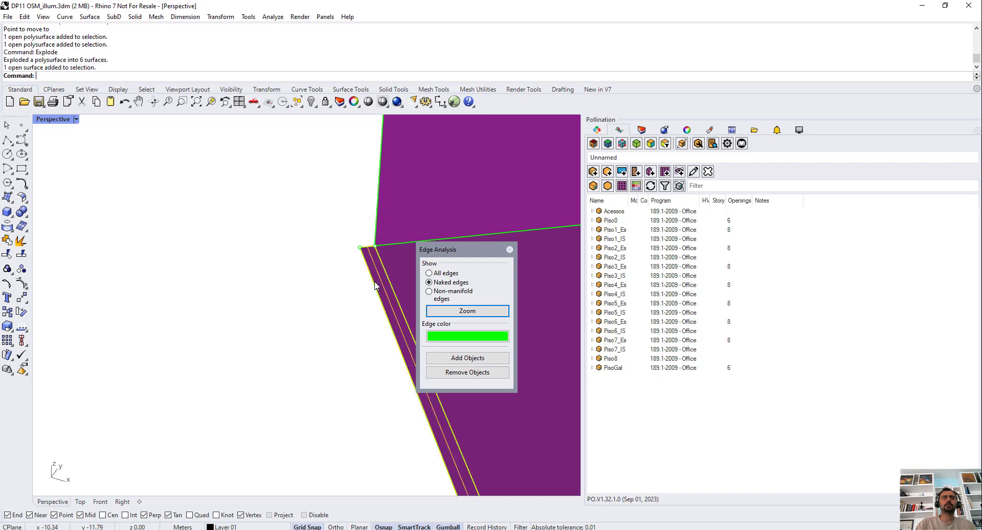
Close the edge analysis and move the narrow sliver surface from the end block's bottom corner to the stepped building's bottom corner.
right_drag(236, 242, 257, 266)
click(509, 249)
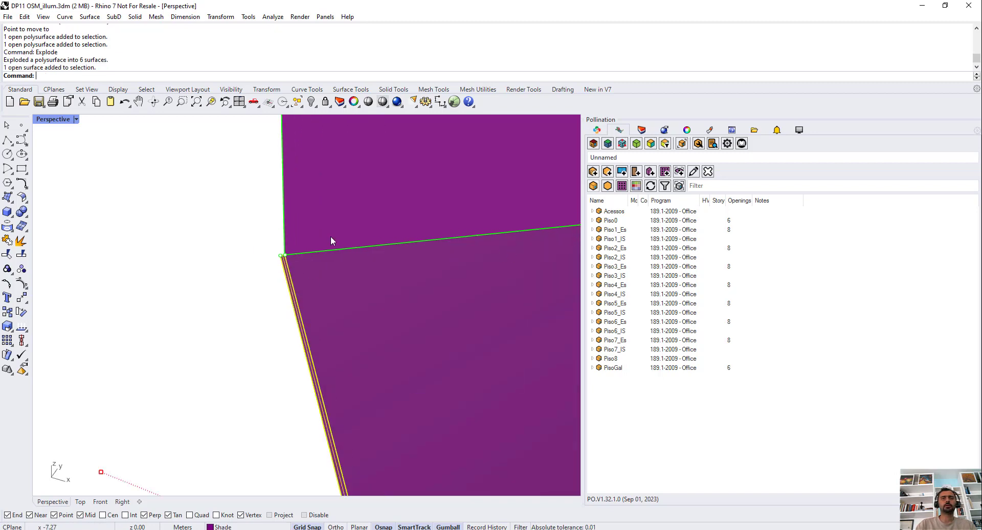
right_drag(333, 241, 329, 371)
key(Escape)
click(302, 367)
scroll(376, 336, up, 5)
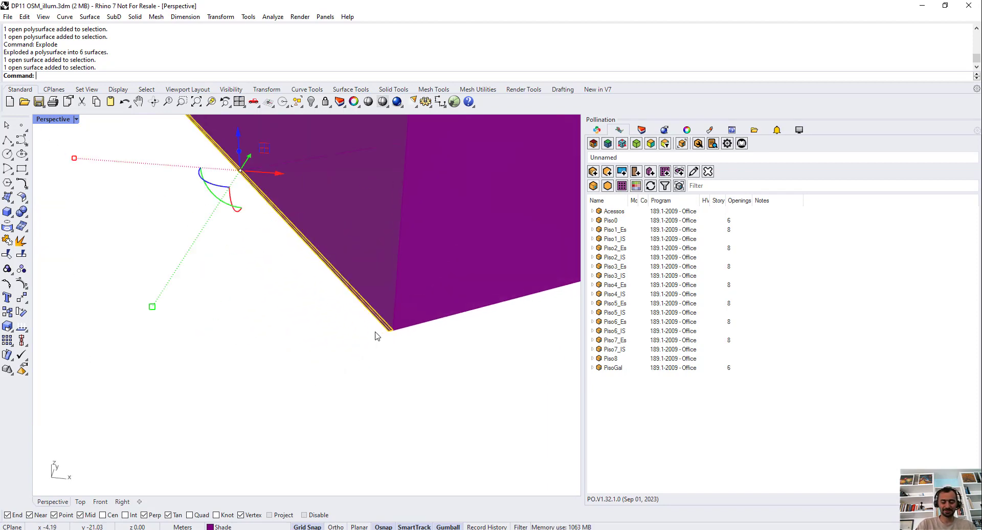
text(Move)
key(Return)
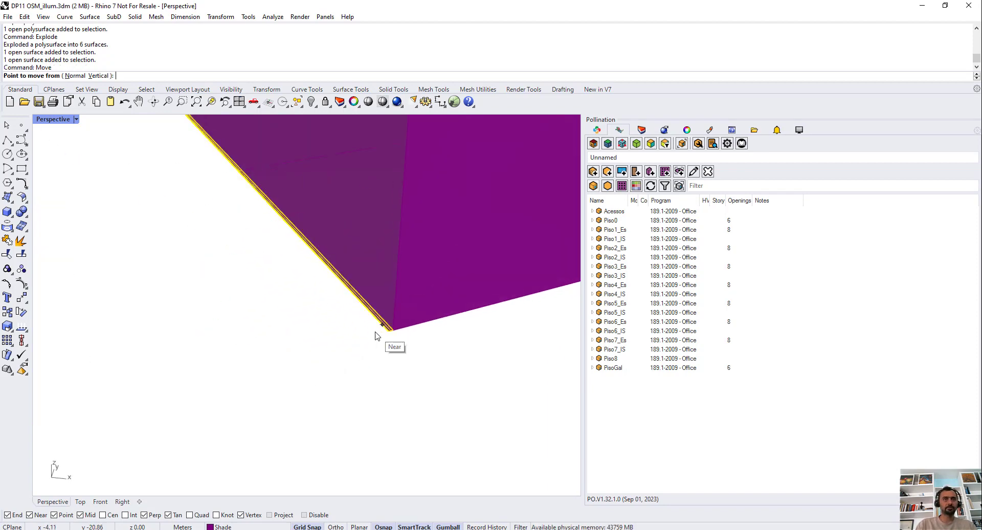
click(393, 329)
scroll(433, 300, down, 8)
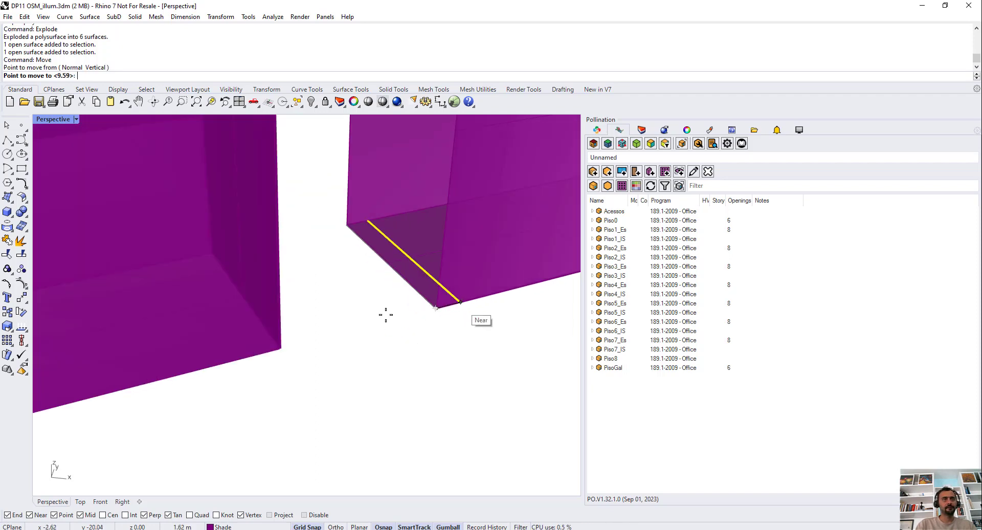
scroll(261, 344, up, 8)
click(355, 364)
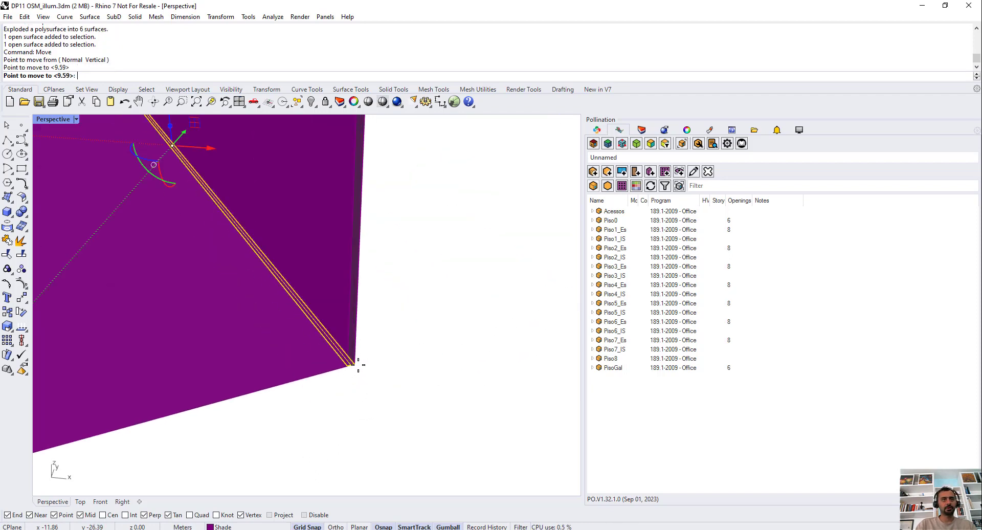
scroll(412, 388, down, 3)
scroll(233, 378, down, 4)
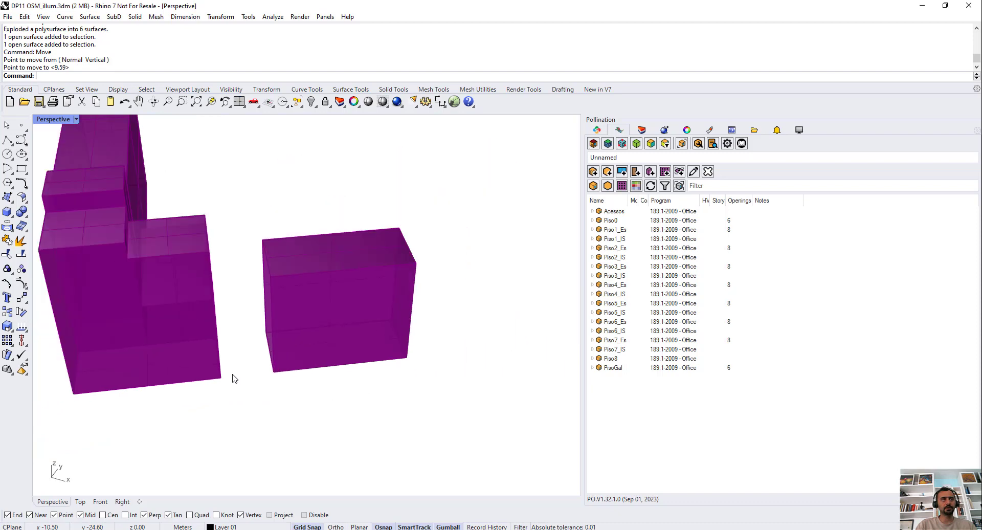
Join the end block's remaining surfaces and cap the open end to form a closed solid.
click(277, 324)
click(269, 376)
right_drag(272, 386, 289, 391)
drag(249, 176, 463, 399)
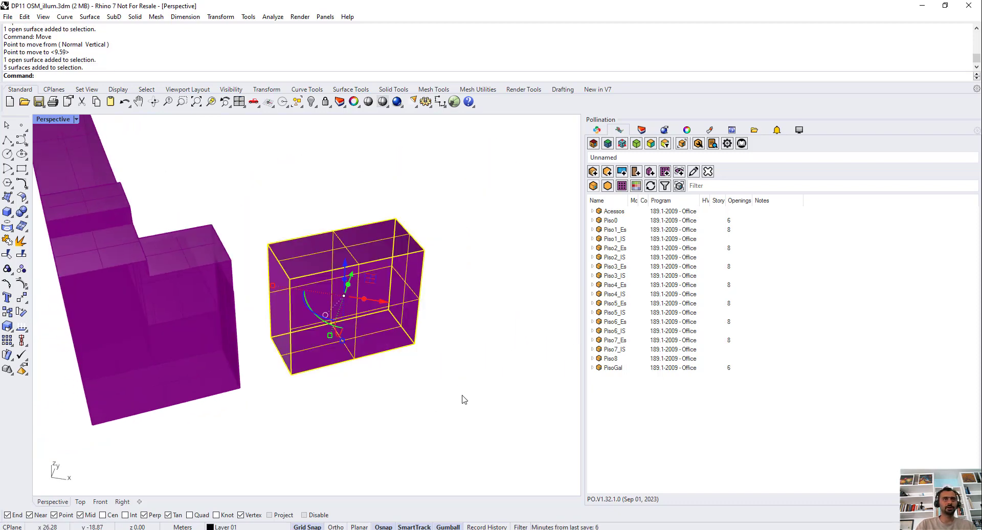
key(ctrl+j)
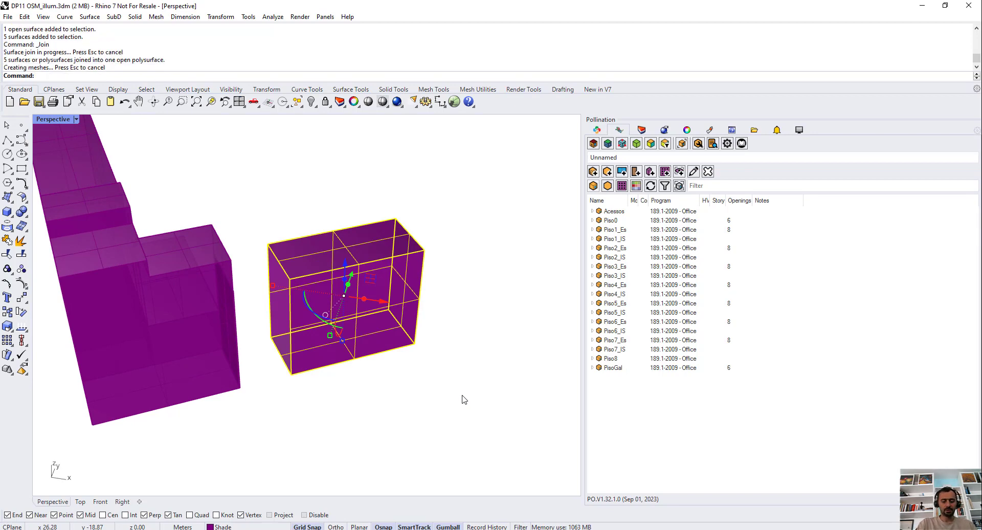
text(Cap)
key(Return)
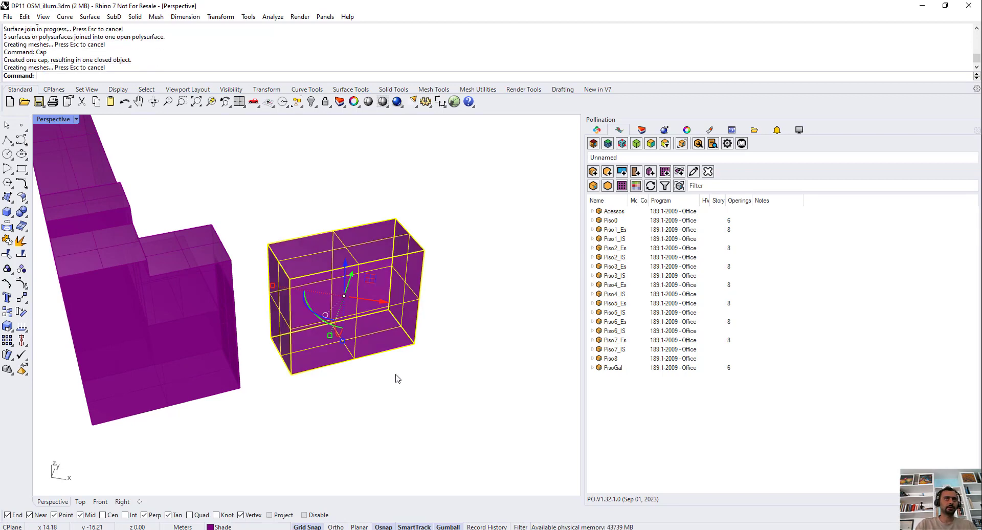
click(388, 390)
Delete the overlapping narrow sliver surfaces along the stepped building's end edge facing the detached block.
right_drag(388, 390, 185, 223)
scroll(185, 223, up, 3)
right_drag(210, 256, 232, 240)
scroll(193, 381, up, 4)
scroll(193, 384, up, 5)
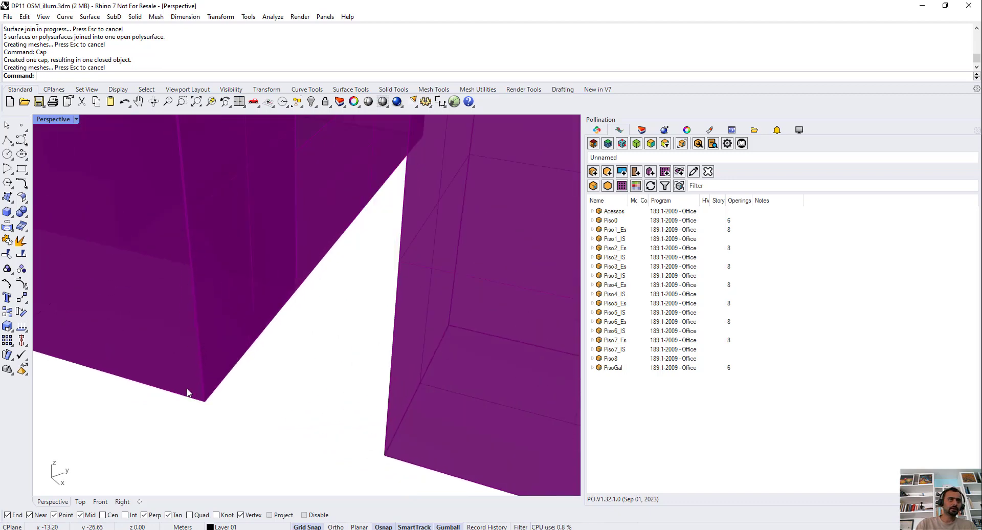
click(223, 411)
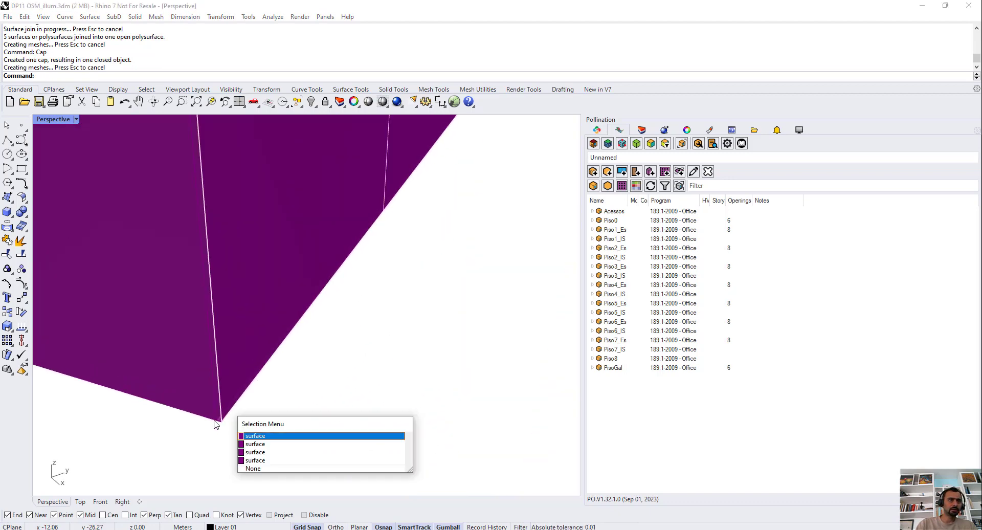
click(221, 425)
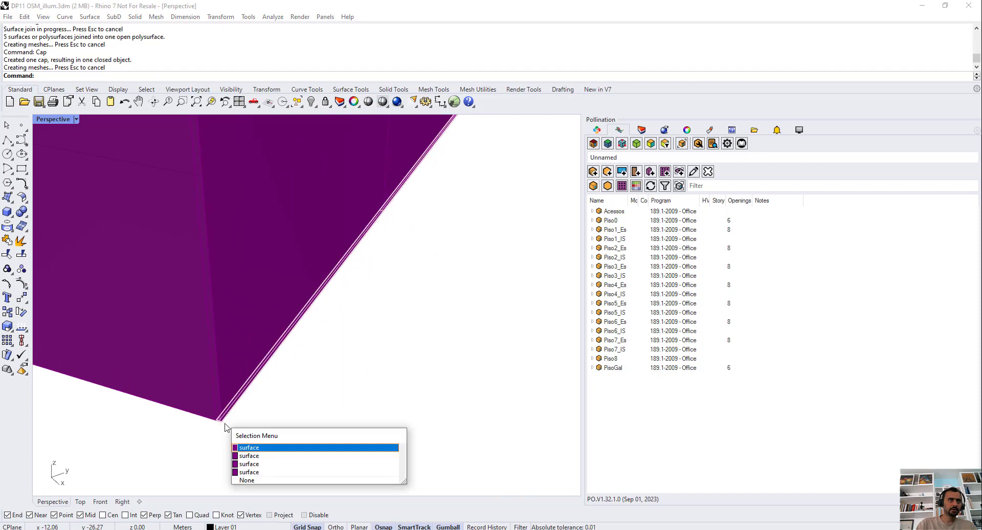
click(278, 407)
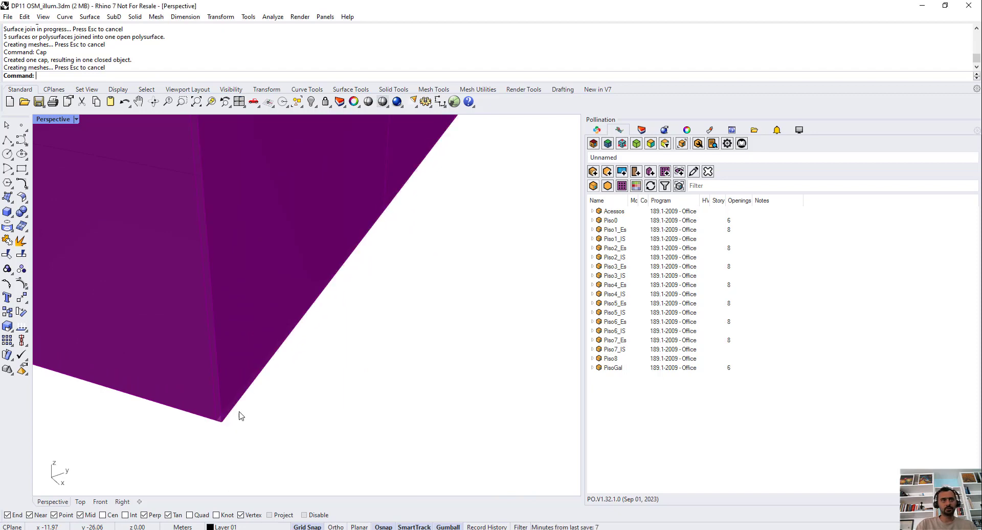
click(220, 423)
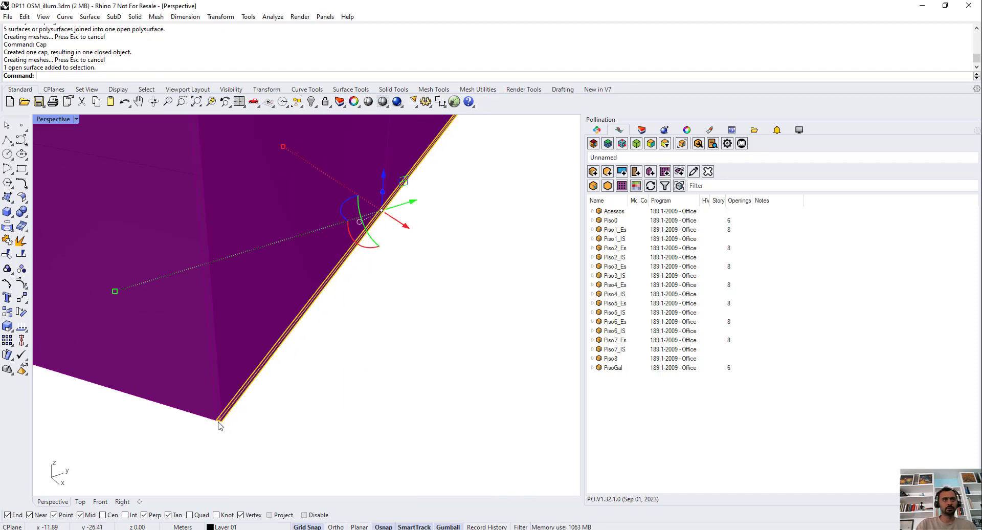
key(Delete)
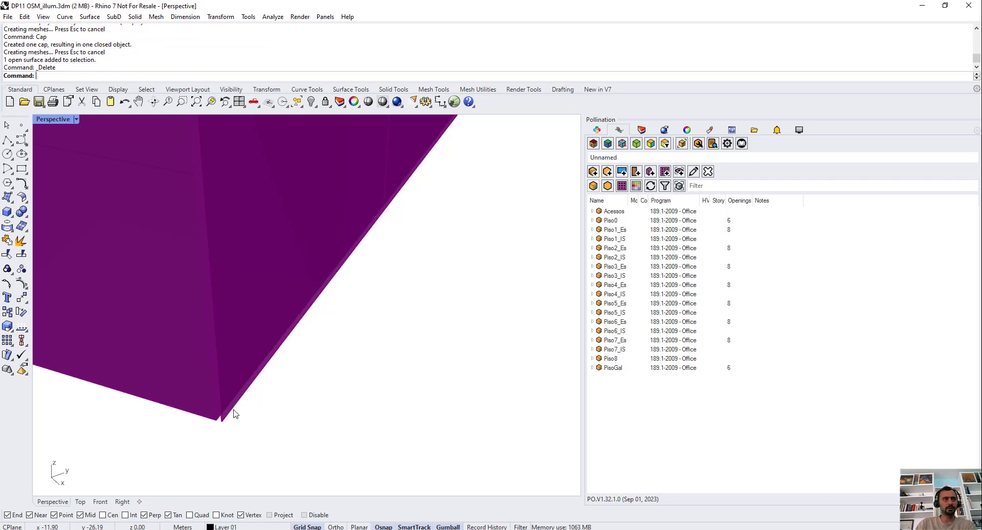
click(233, 410)
key(Delete)
Delete the leftover surface at the junction on the stepped building's underside.
scroll(248, 421, down, 12)
right_drag(348, 351, 276, 297)
scroll(277, 296, up, 9)
drag(300, 354, 335, 271)
key(Delete)
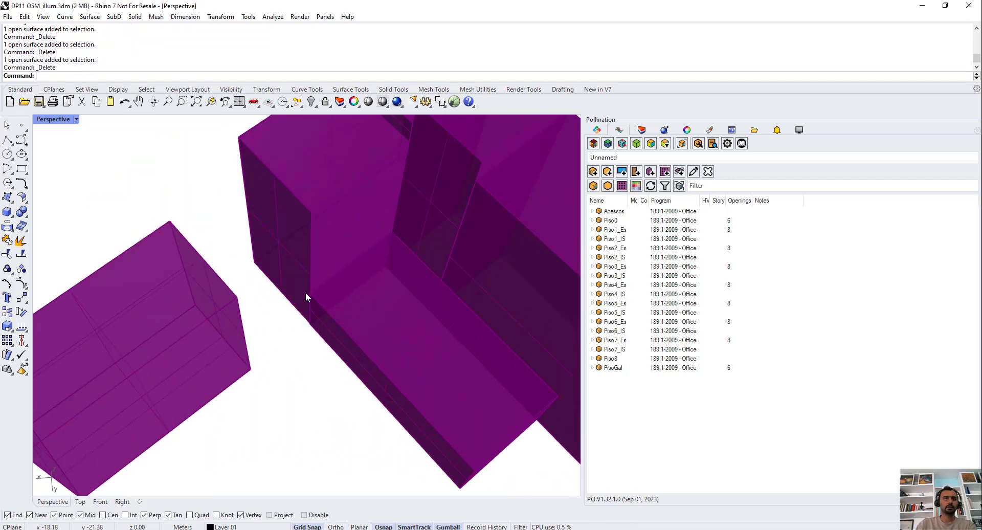
Examine the stepped building's junction up close and check which surface forms its tall end wall.
scroll(300, 366, up, 10)
right_drag(268, 370, 286, 342)
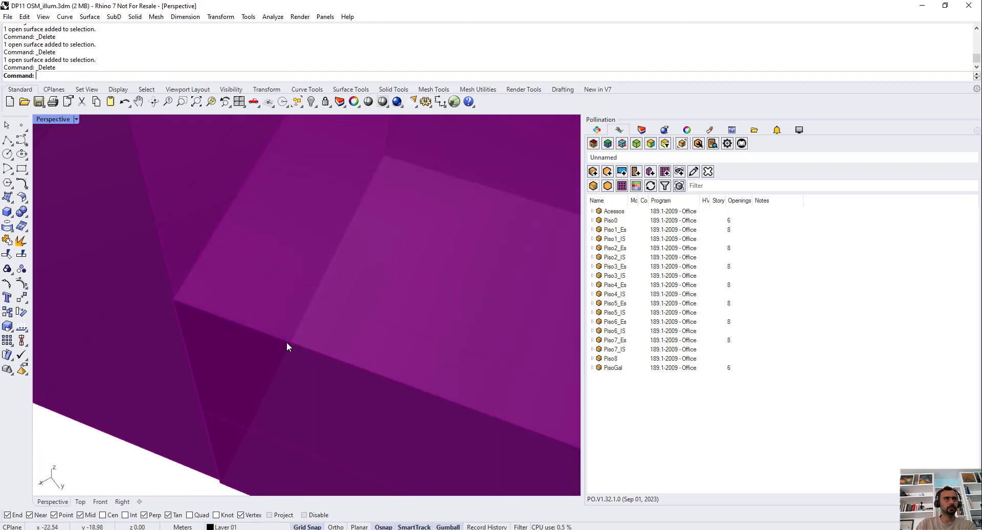
click(171, 275)
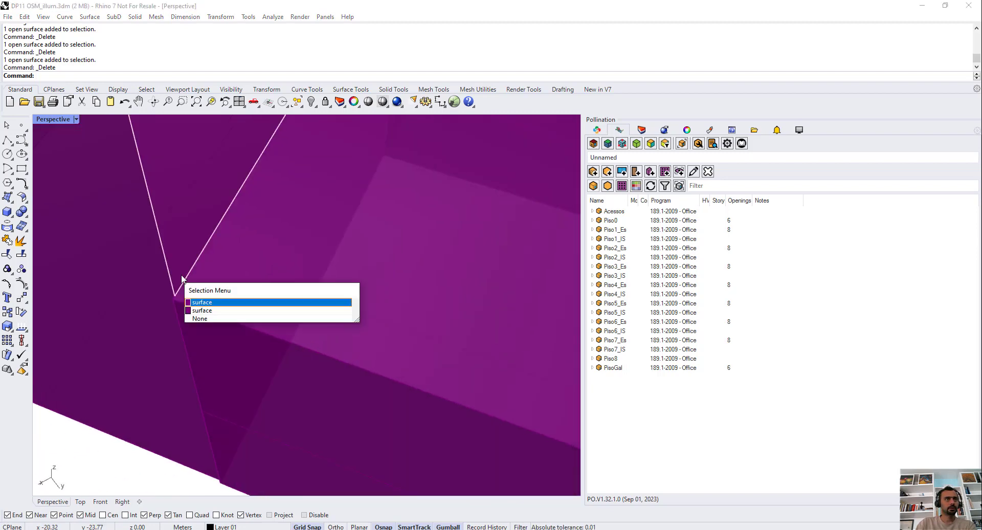
click(181, 377)
right_drag(181, 381, 217, 363)
scroll(211, 347, down, 5)
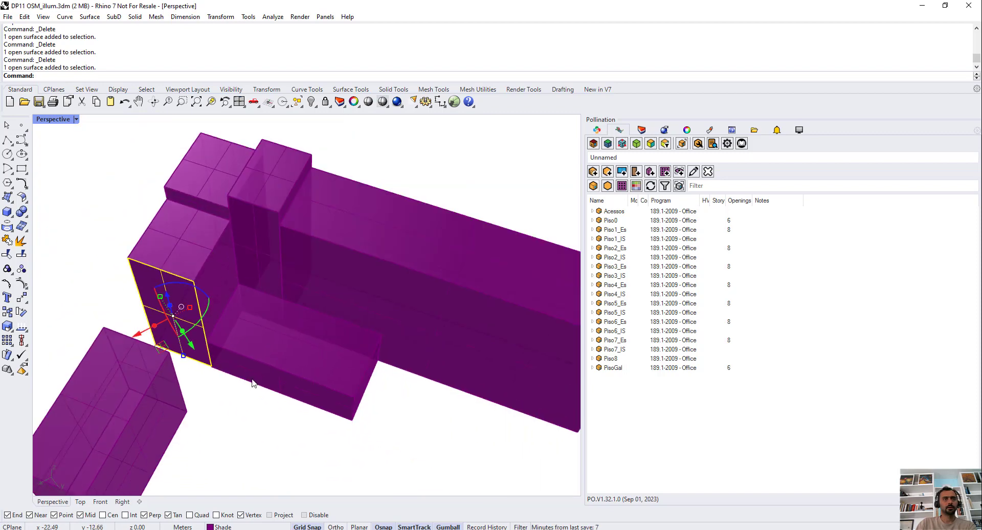
click(254, 401)
right_drag(254, 401, 320, 317)
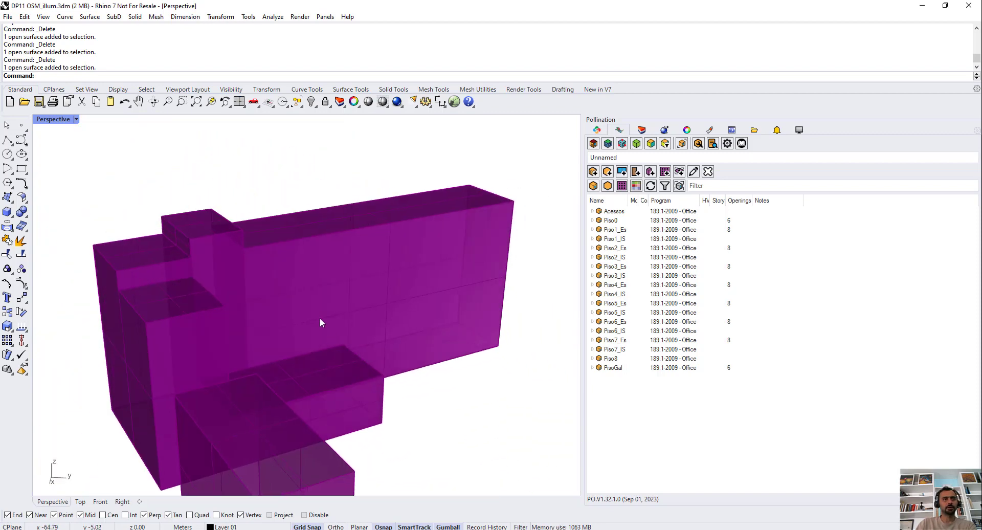
Move the closed end block back against the stepped building, snapping its bottom corner to the building's bottom corner.
scroll(246, 399, down, 5)
scroll(305, 406, up, 5)
click(338, 390)
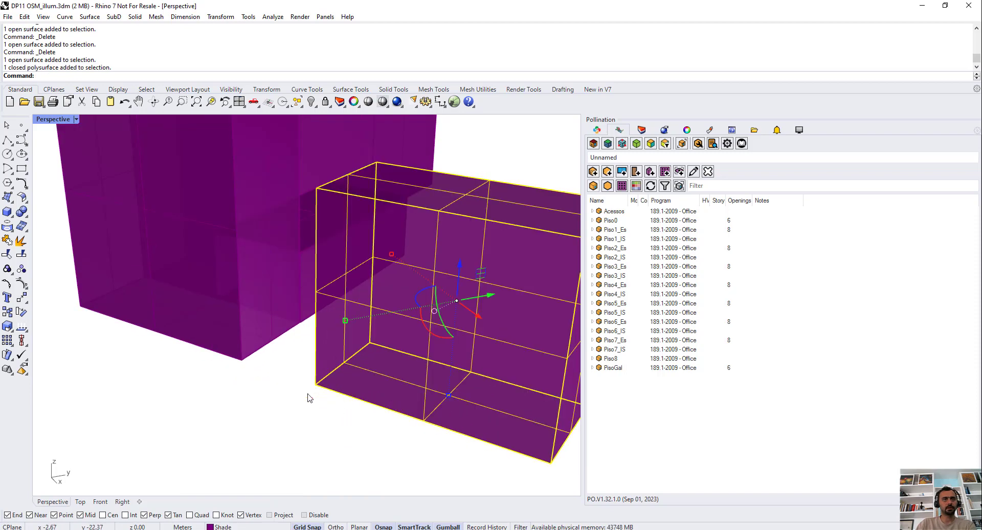
text(Move)
key(Return)
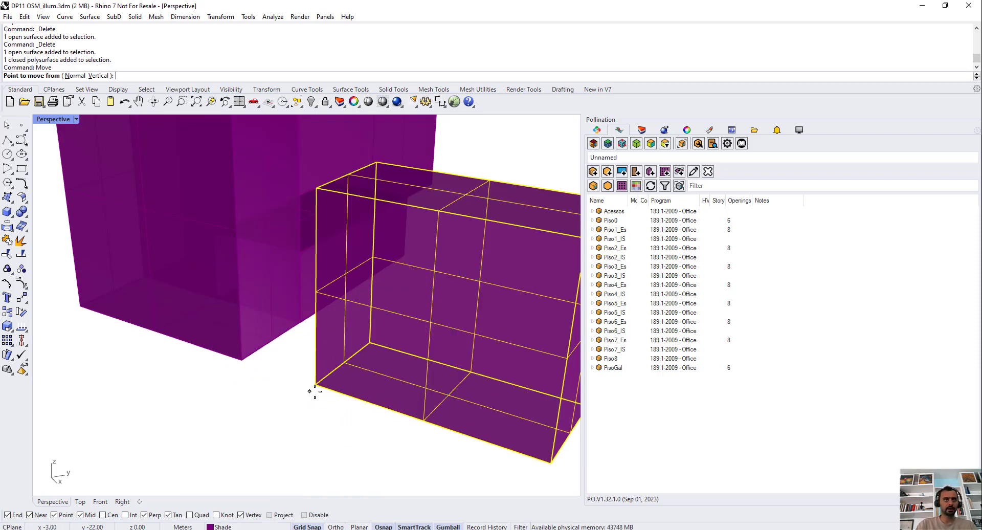
click(315, 386)
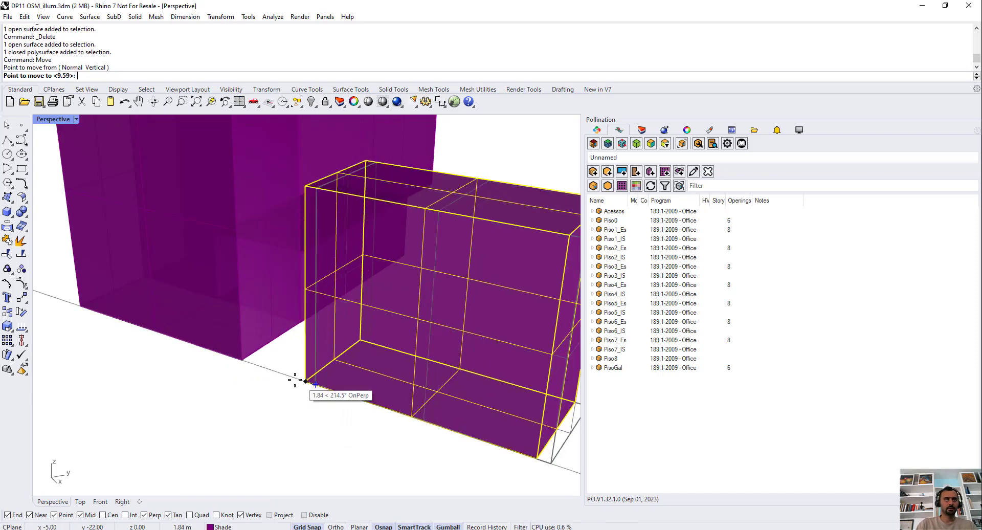
click(240, 358)
Hide the closed end block to expose the remaining stepped building.
click(278, 441)
click(358, 397)
key(ctrl+h)
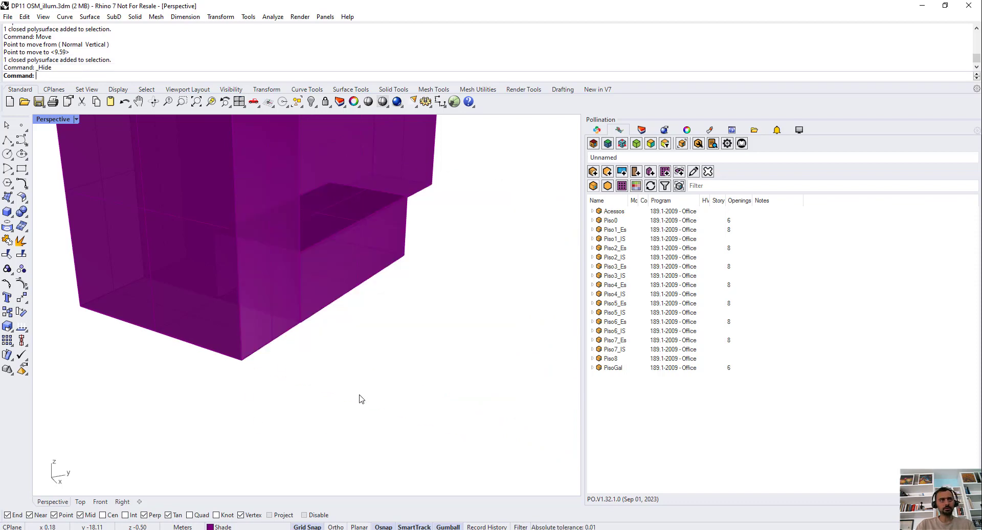
right_drag(361, 398, 335, 322)
scroll(336, 316, down, 5)
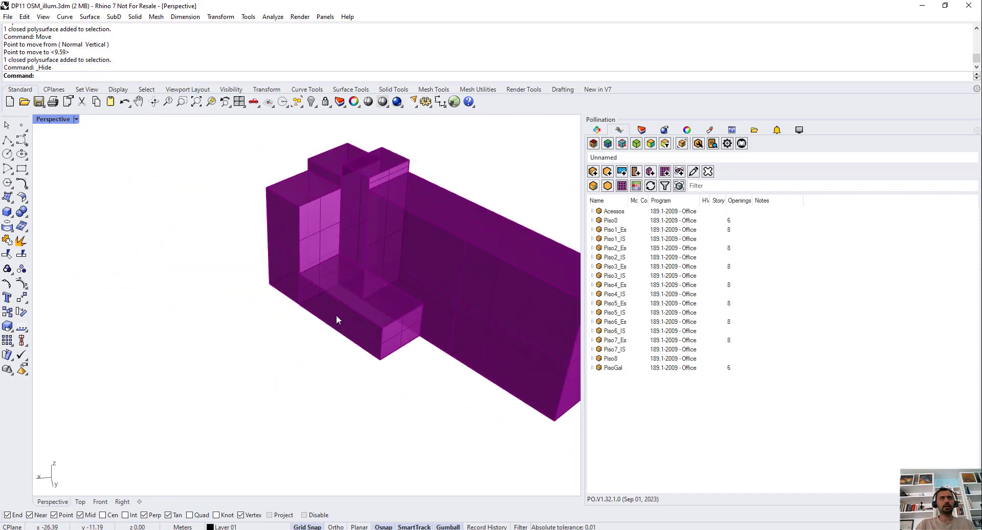
scroll(353, 311, up, 5)
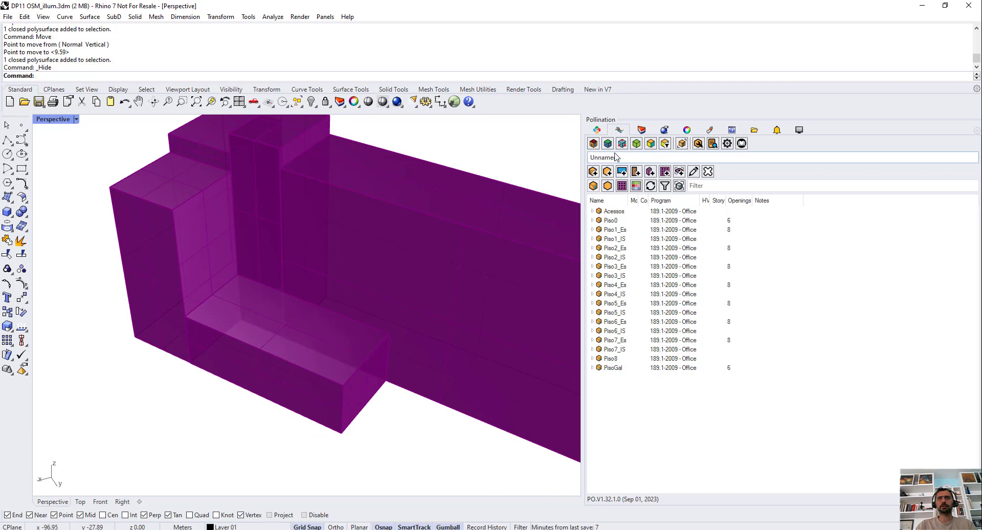
Change the Shade layer's colour to Dark Gray.
click(641, 129)
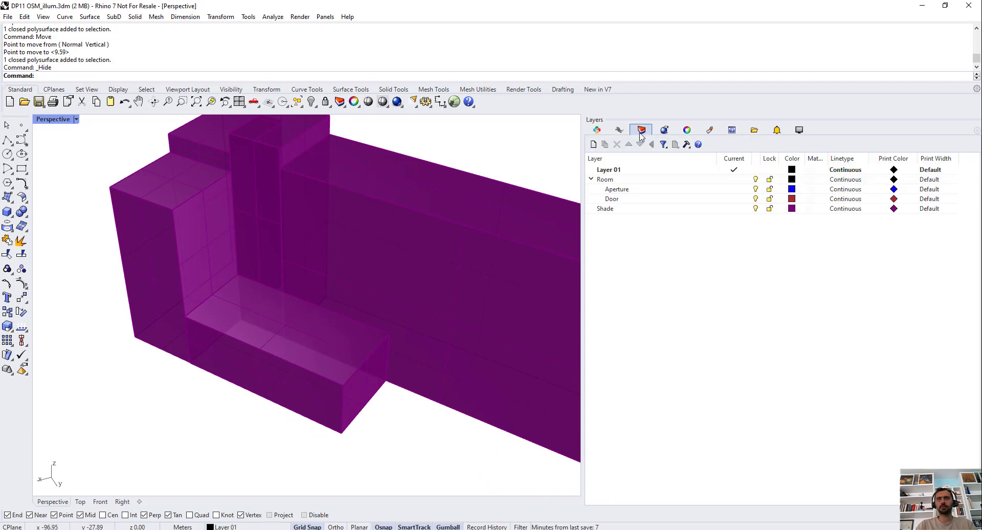
click(792, 208)
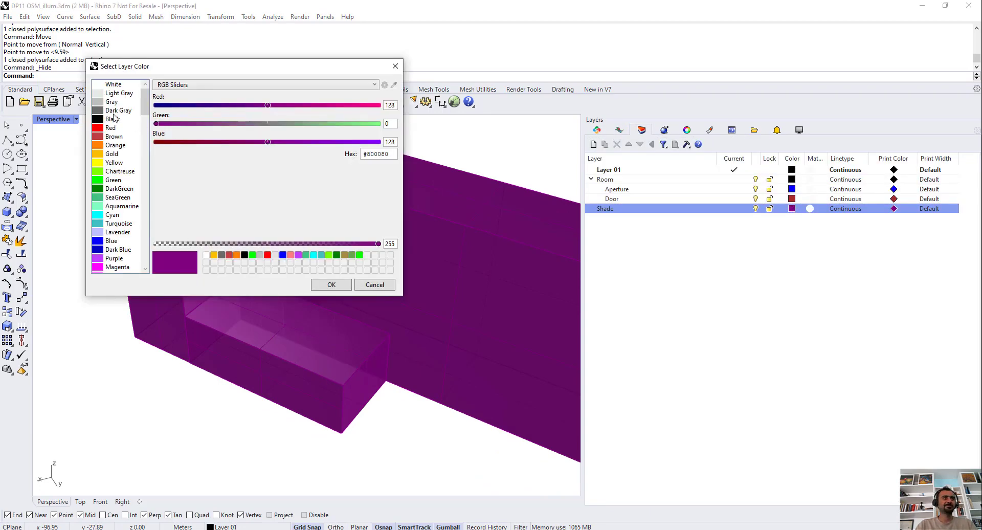
click(114, 112)
click(330, 284)
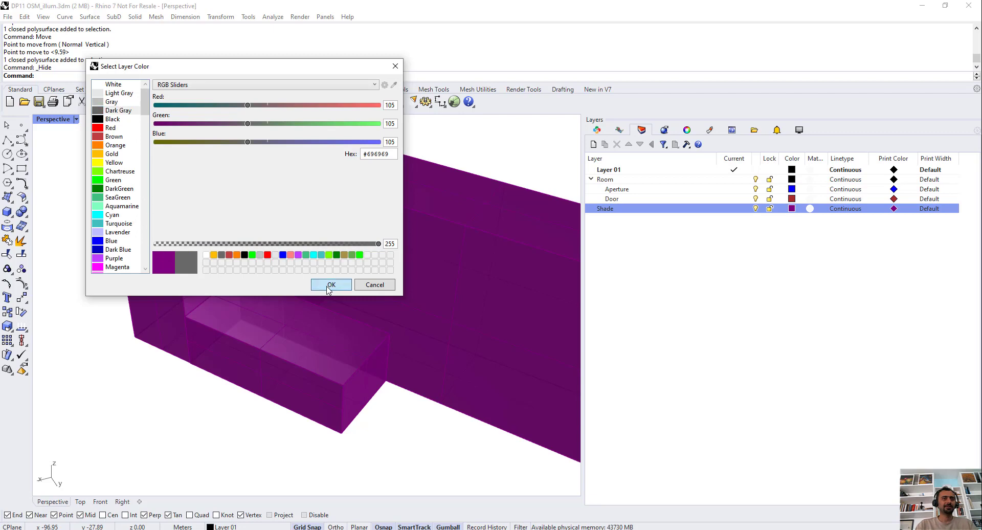
Inspect the narrow gap where the stepped building's tall and low volumes meet, checking the adjoining surfaces.
scroll(237, 353, up, 10)
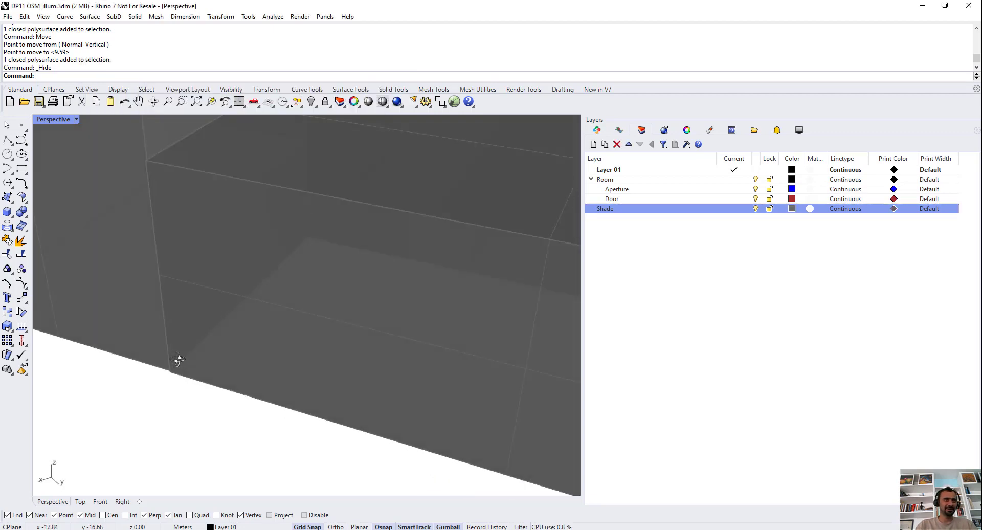
scroll(330, 374, up, 6)
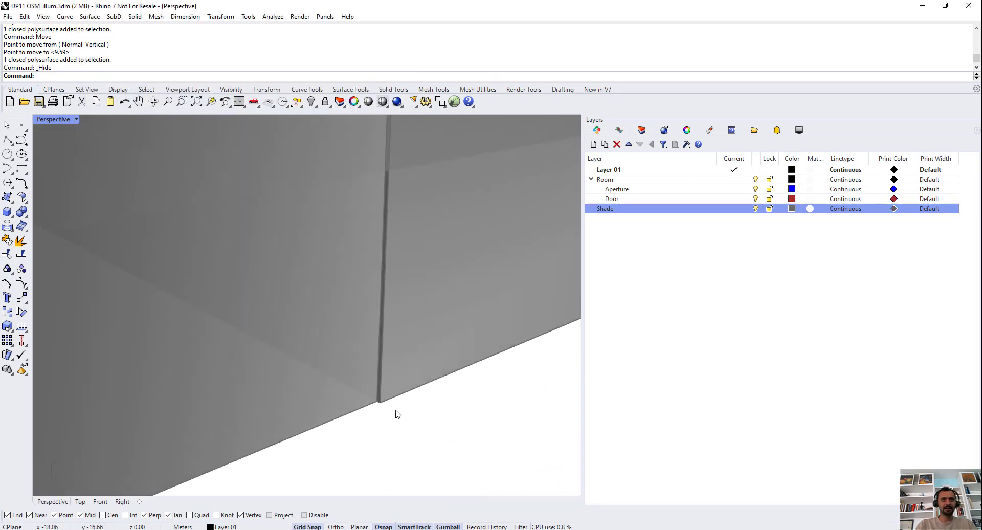
click(370, 392)
shift+click(362, 398)
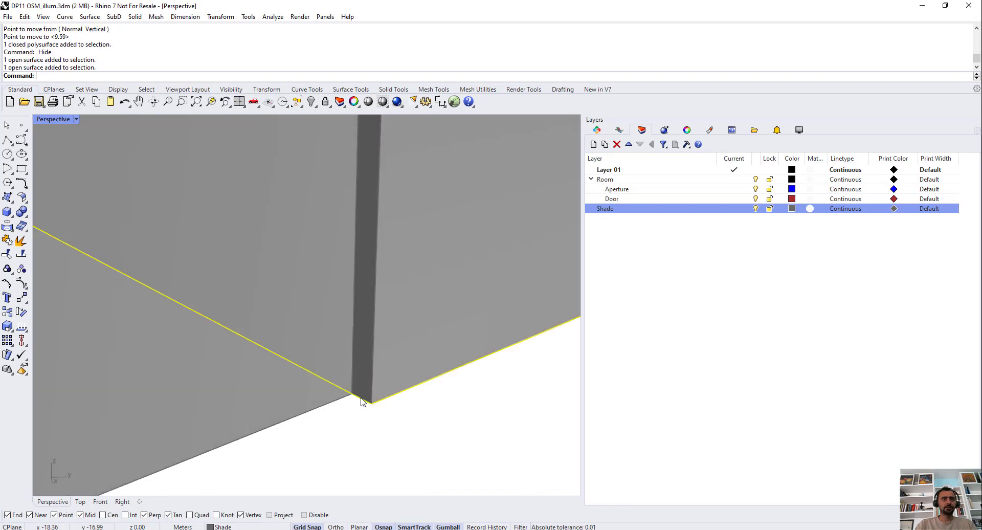
scroll(342, 412, down, 2)
scroll(342, 413, down, 3)
click(329, 415)
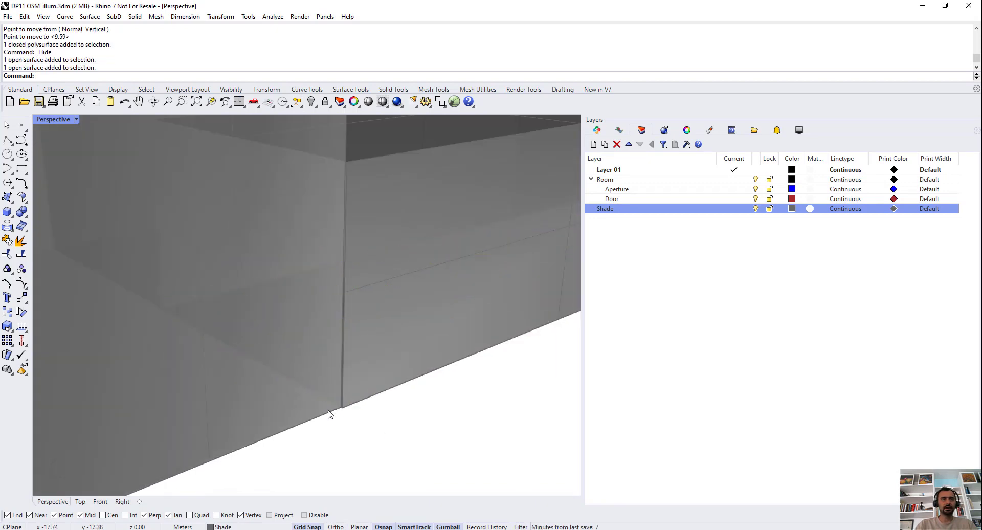
scroll(321, 404, down, 6)
right_drag(378, 396, 236, 339)
scroll(356, 372, down, 5)
right_drag(356, 373, 274, 394)
scroll(274, 394, down, 3)
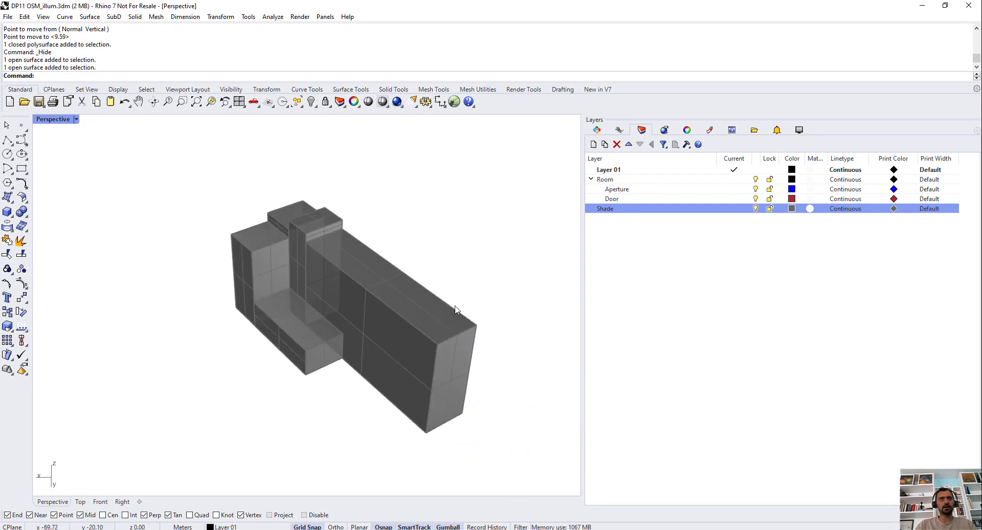
scroll(224, 251, up, 3)
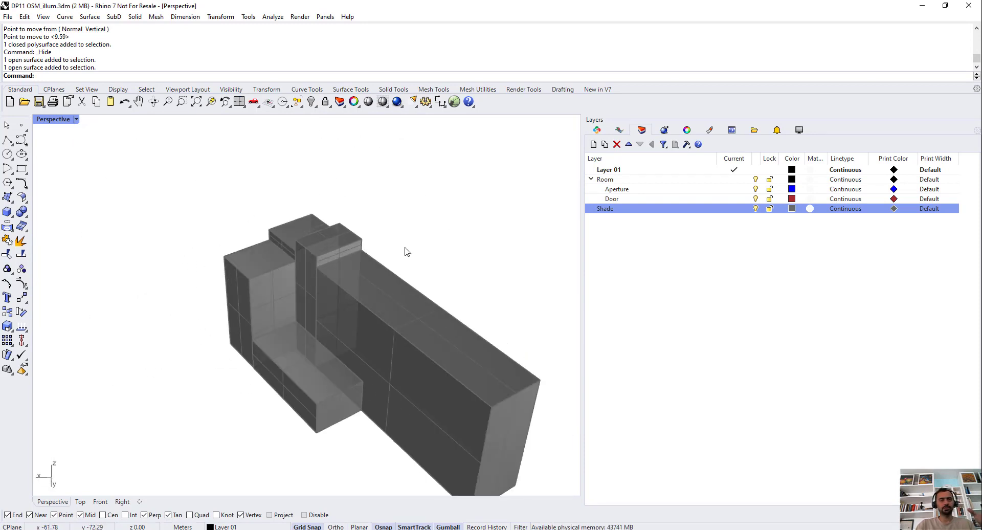
Delete the internal partition surface where the stepped building's tall corner volume meets the low volume.
right_drag(336, 305, 388, 350)
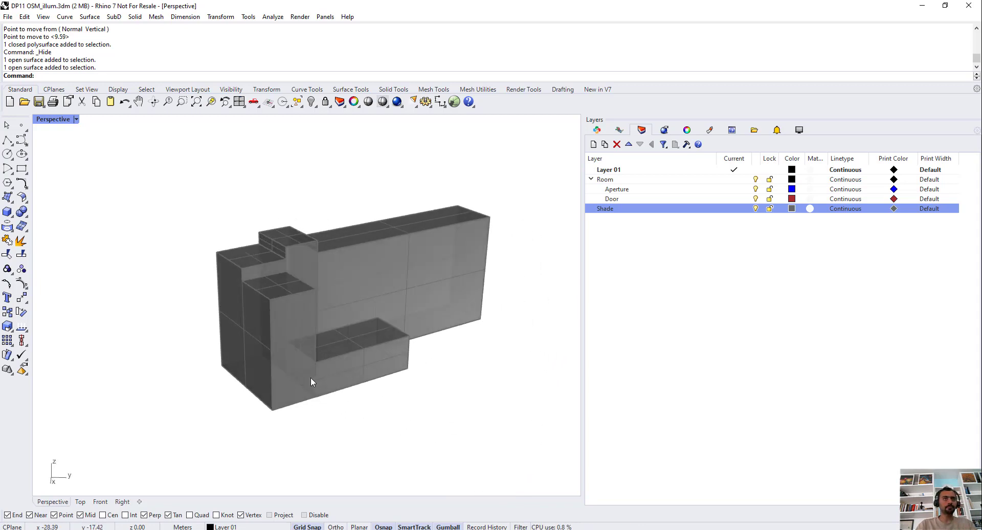
scroll(308, 375, up, 6)
scroll(324, 373, down, 4)
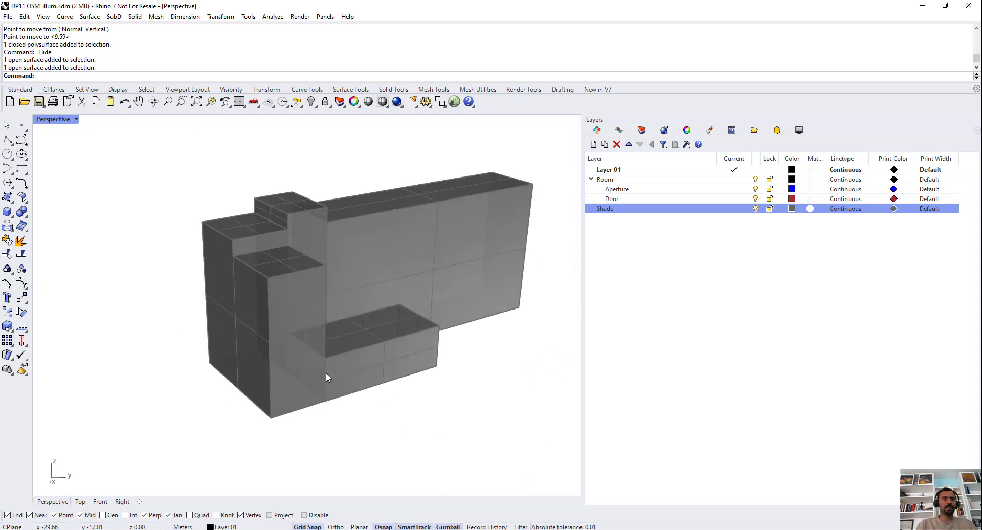
right_drag(376, 382, 280, 340)
scroll(272, 288, down, 3)
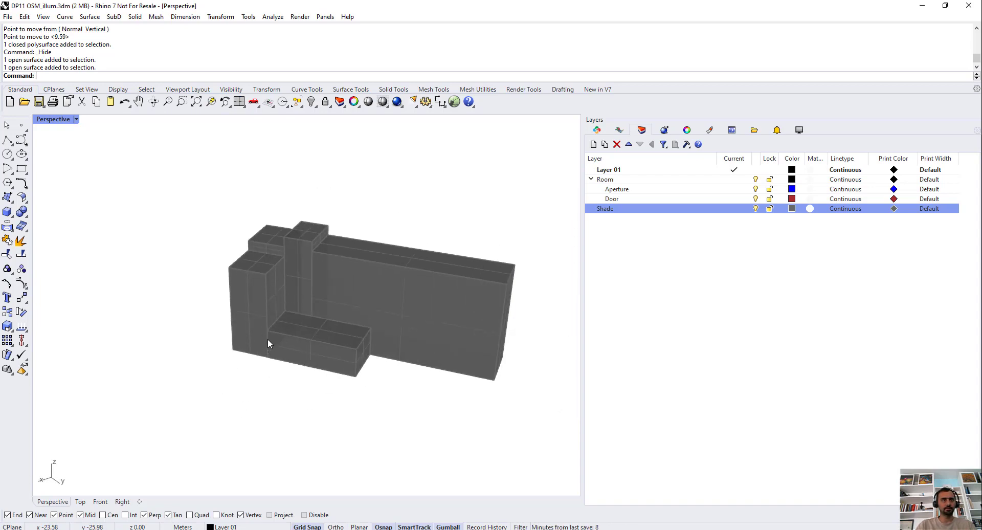
drag(260, 374, 296, 295)
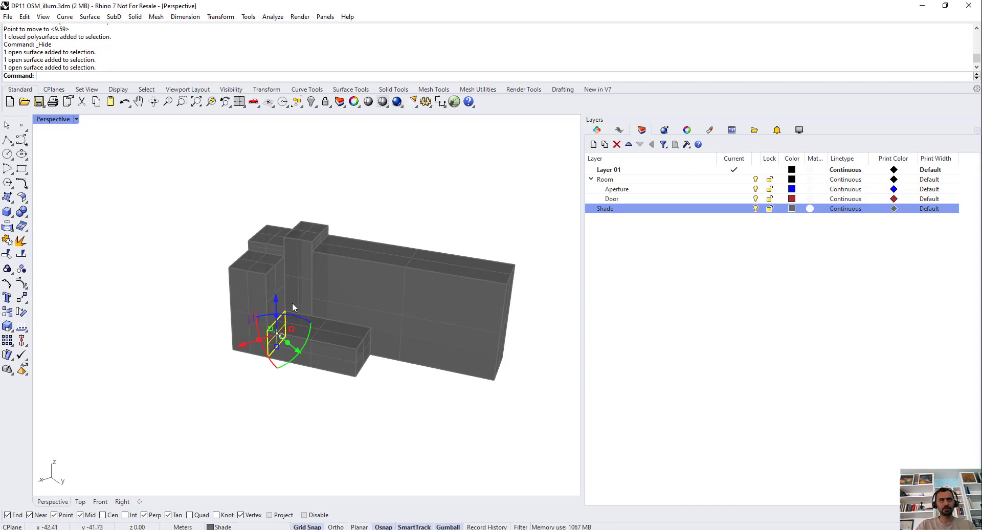
key(Delete)
Delete redundant overlapping surfaces at the junction of the low volume, the tower and the long block.
drag(262, 398, 381, 296)
key(Delete)
right_drag(357, 390, 333, 386)
scroll(337, 380, up, 3)
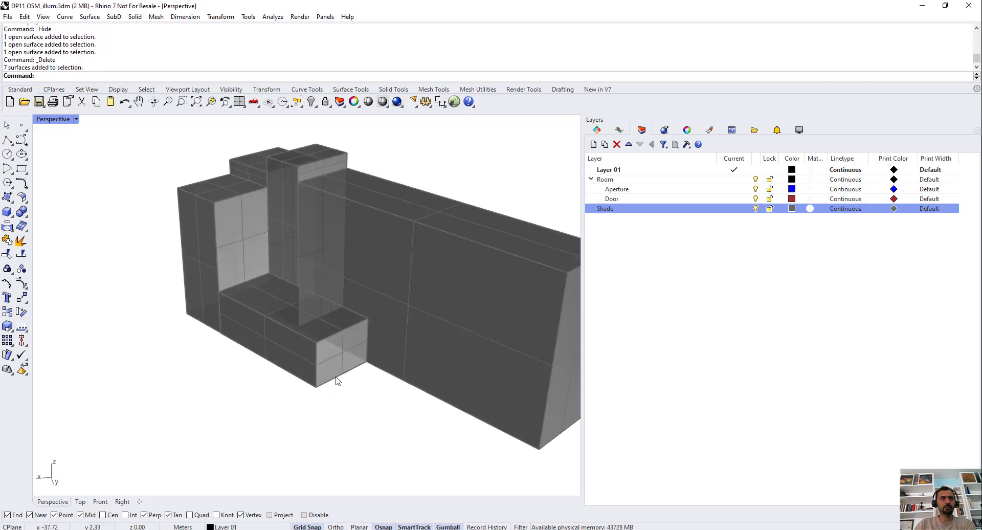
click(313, 335)
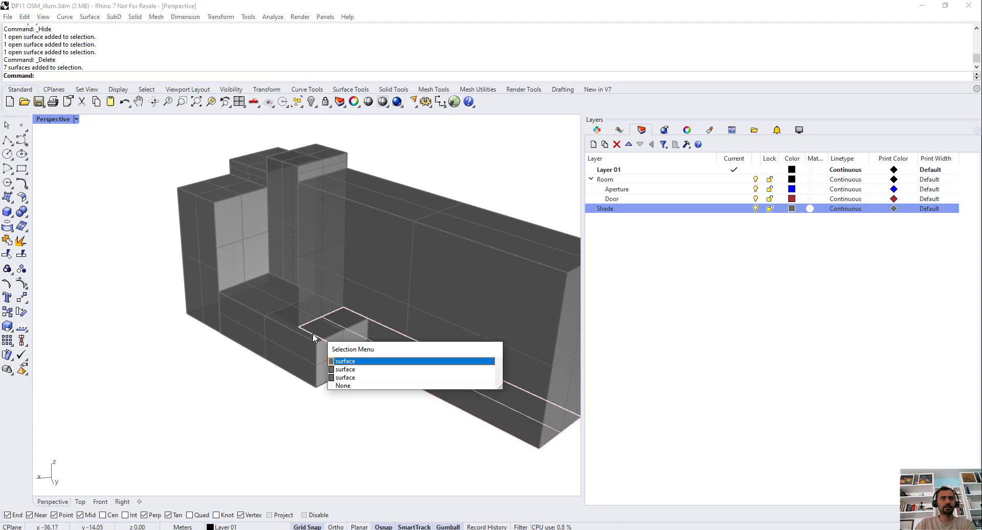
click(361, 372)
key(Delete)
scroll(303, 296, up, 4)
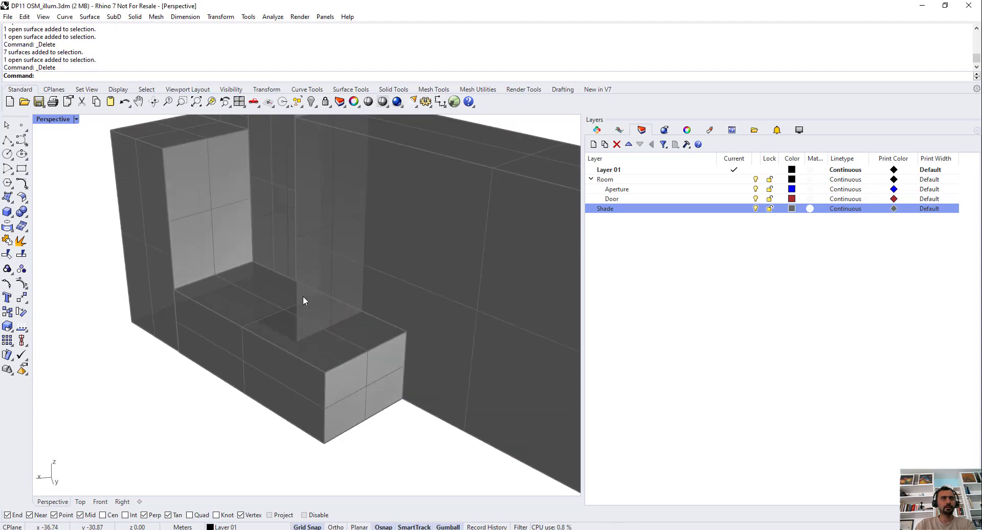
click(293, 296)
click(328, 323)
key(Delete)
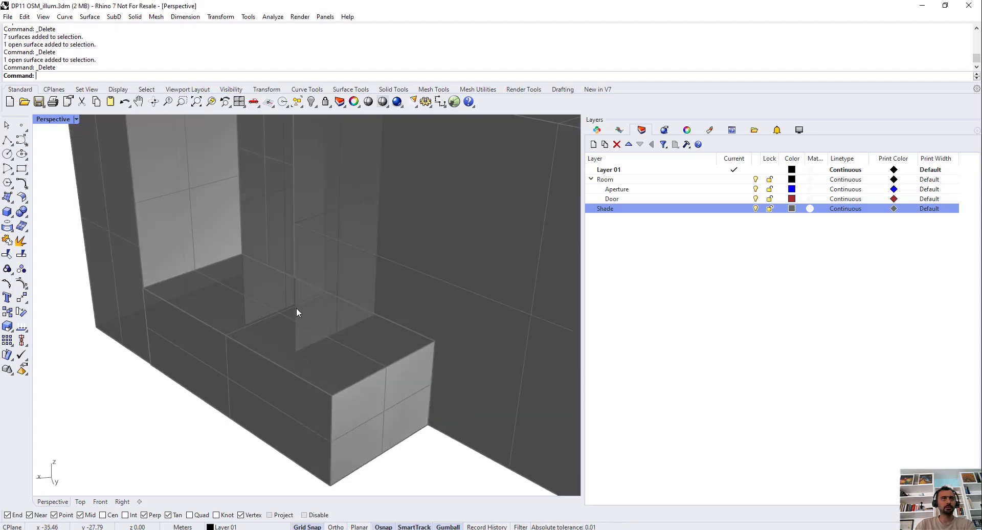
Delete the small horizontal surface at the tower's foot and another redundant surface beside it.
click(296, 304)
key(Return)
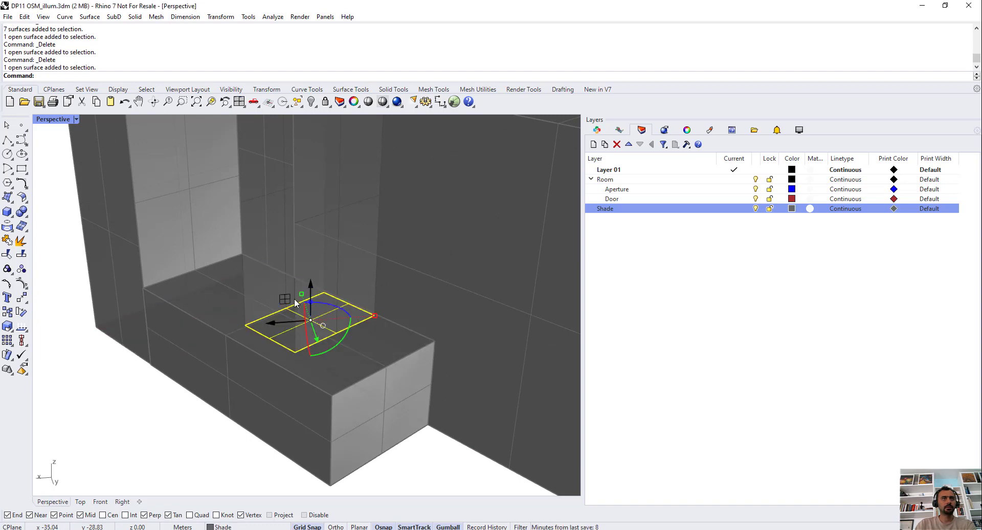
key(Delete)
click(295, 298)
key(Delete)
scroll(327, 310, down, 5)
scroll(327, 312, up, 5)
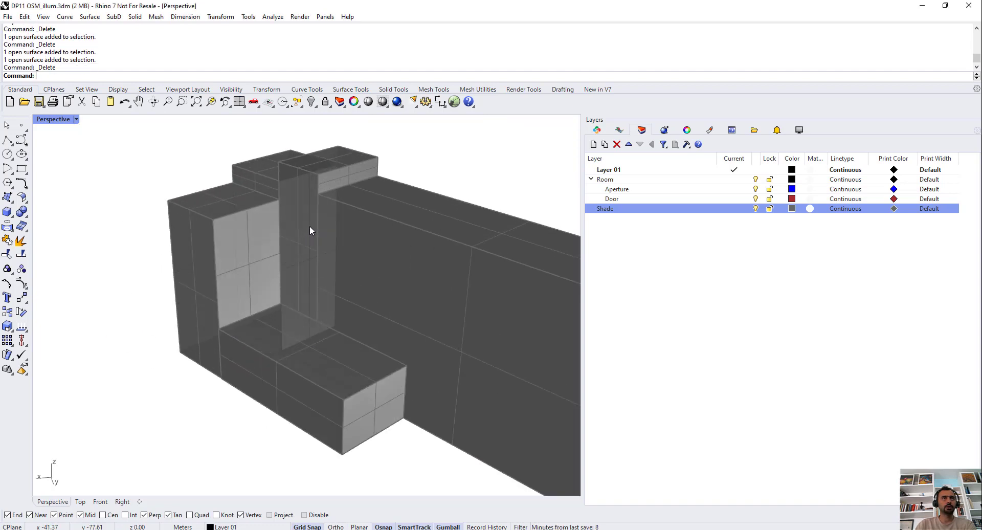
Delete the leftover vertical tower surface projecting over the low volume beside the tall corner volume.
click(358, 164)
key(Escape)
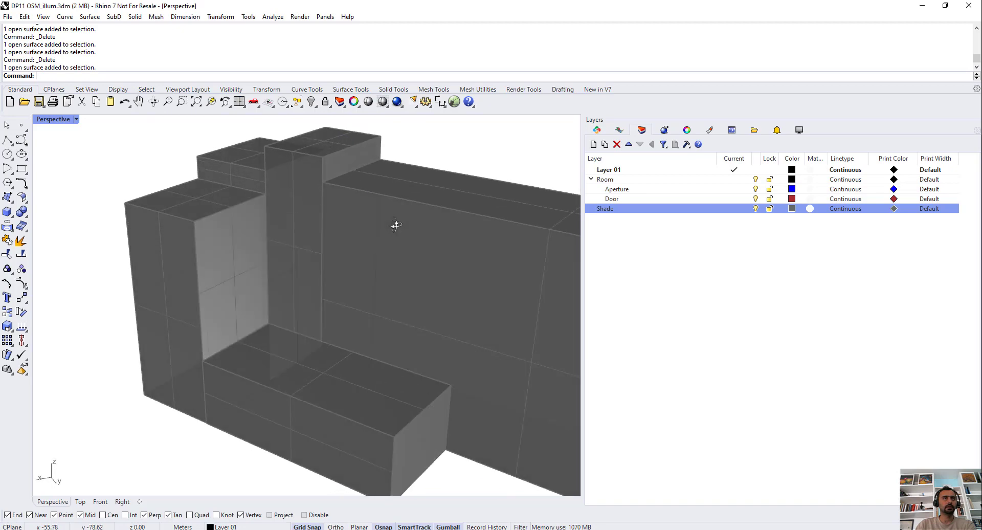
scroll(298, 322, up, 3)
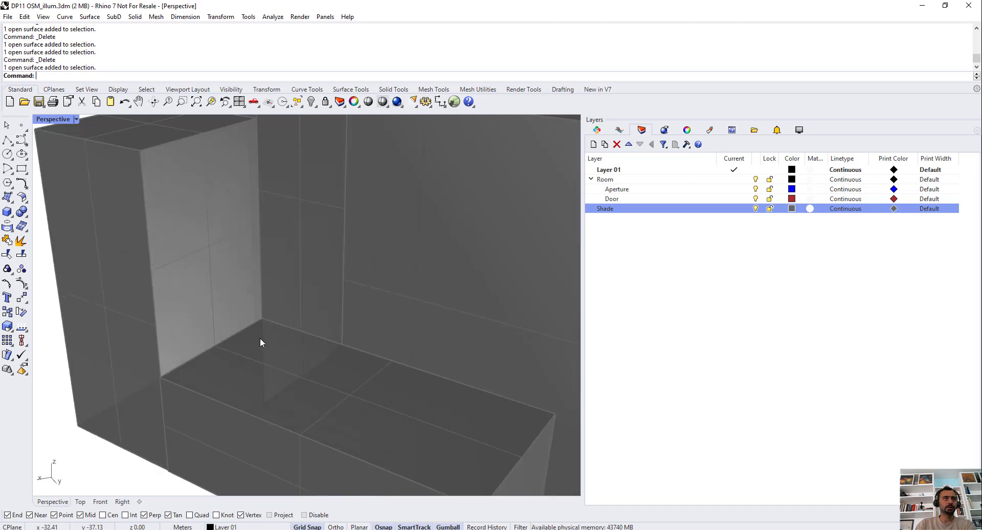
click(262, 334)
key(Delete)
scroll(278, 332, down, 3)
right_drag(285, 337, 128, 343)
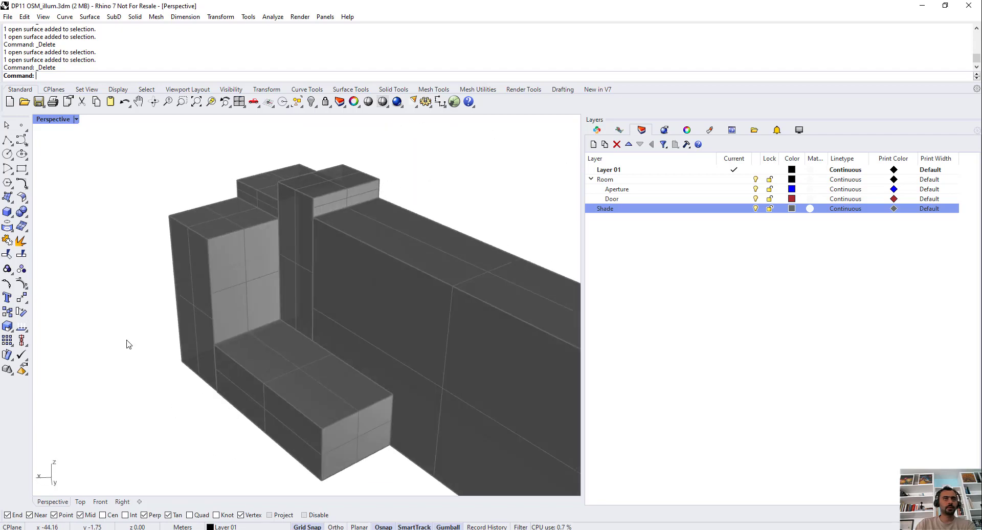
Move the low volume's outer side face back, snapping its bottom corner to the tall volume's bottom corner.
click(224, 351)
click(222, 365)
click(221, 410)
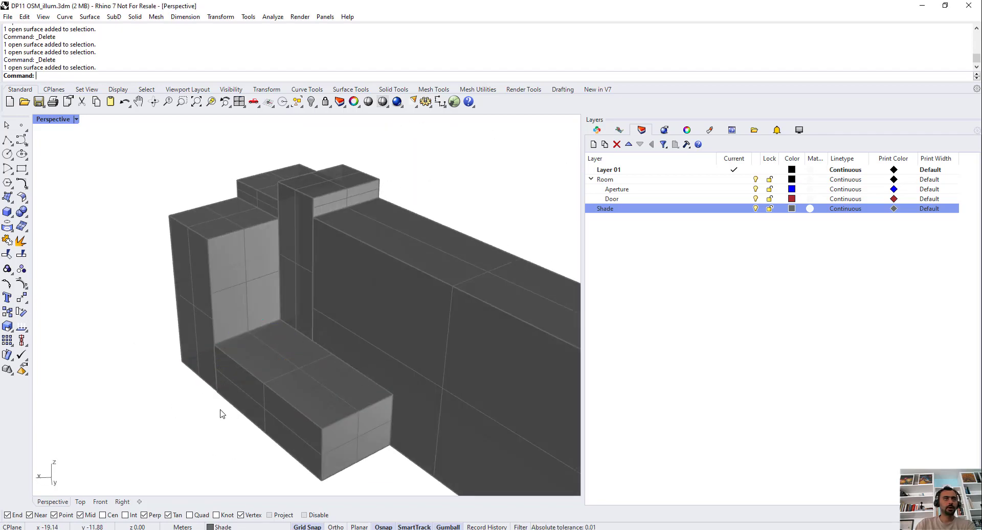
scroll(213, 381, up, 3)
scroll(212, 377, up, 6)
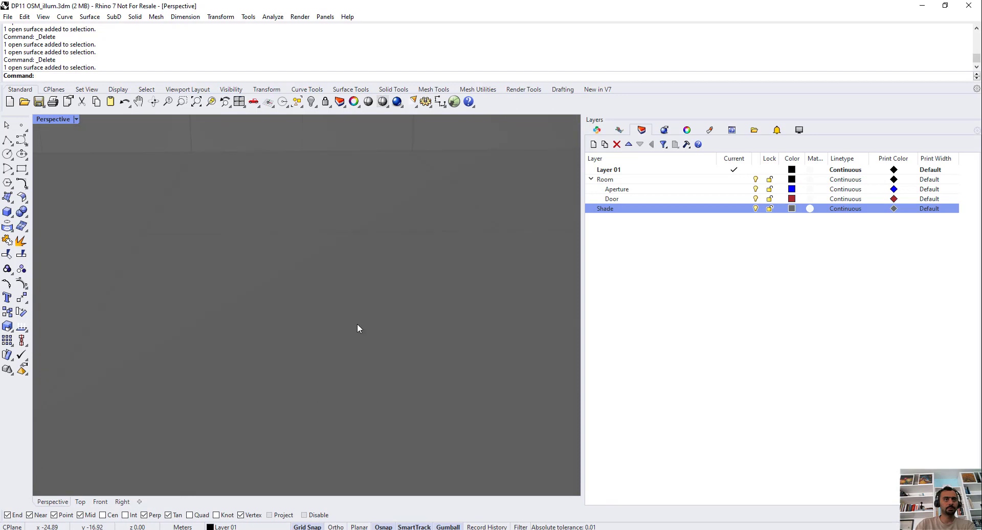
scroll(357, 327, down, 5)
right_drag(357, 340, 266, 327)
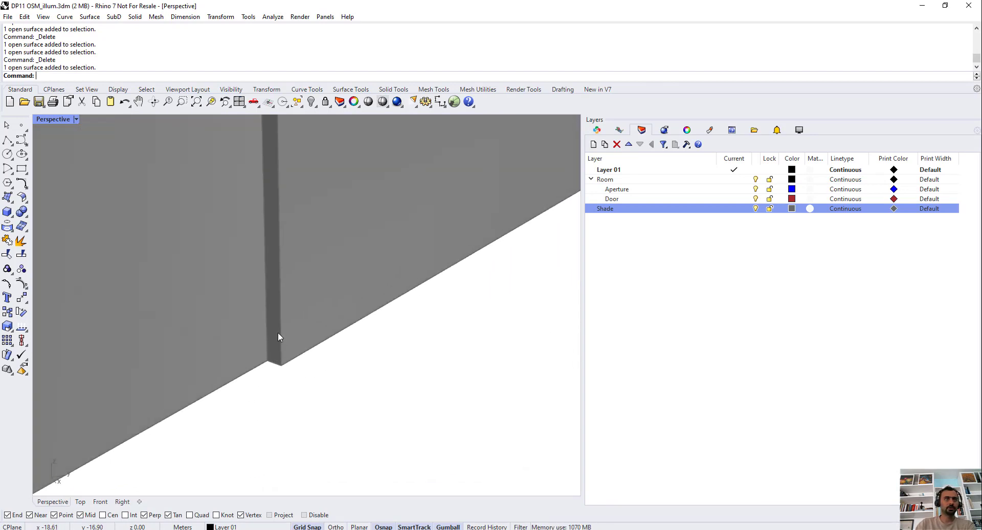
click(278, 333)
text(move)
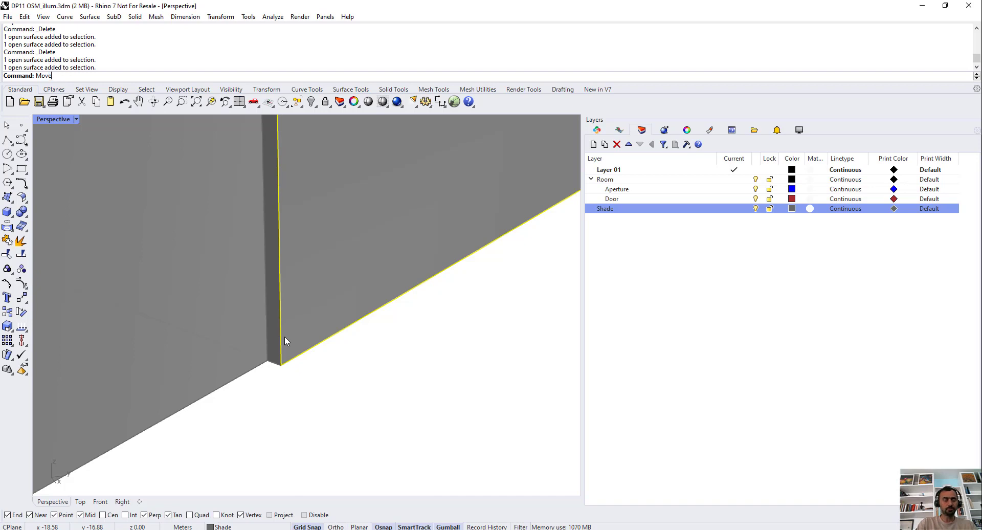
key(Return)
click(295, 359)
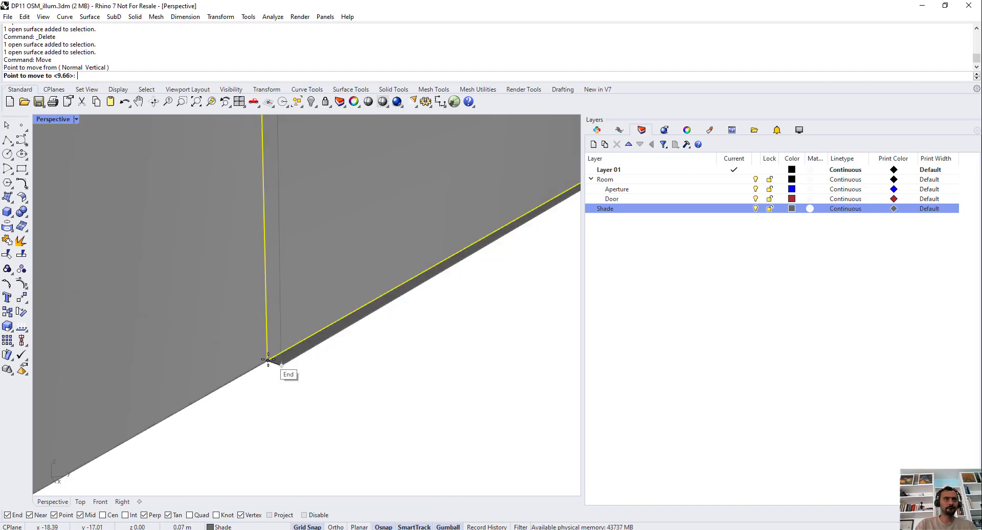
click(276, 378)
scroll(281, 382, down, 8)
key(Escape)
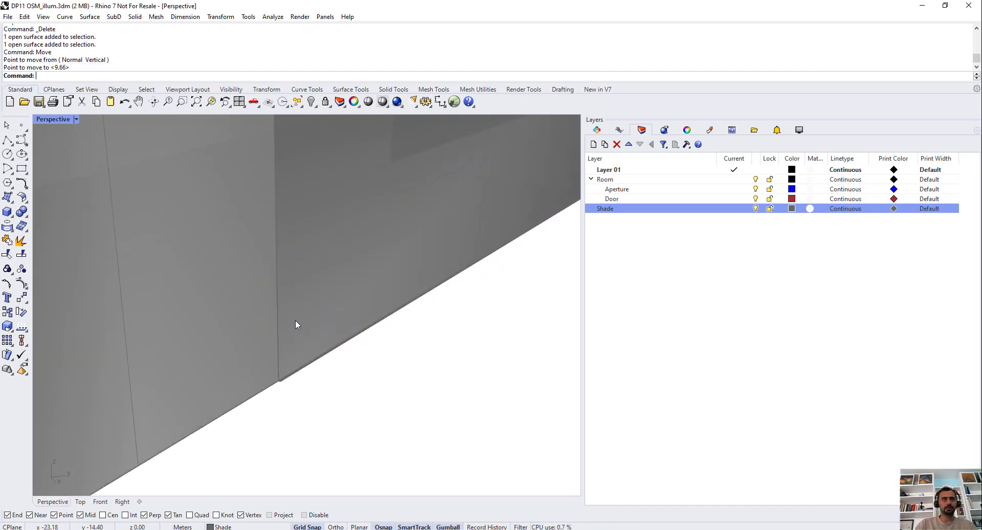
Trim off the sliver protruding beyond the low volume's side face at its bottom corner, using that face as the cutting object.
scroll(298, 317, down, 9)
scroll(299, 298, up, 5)
right_drag(300, 298, 308, 335)
scroll(281, 399, up, 6)
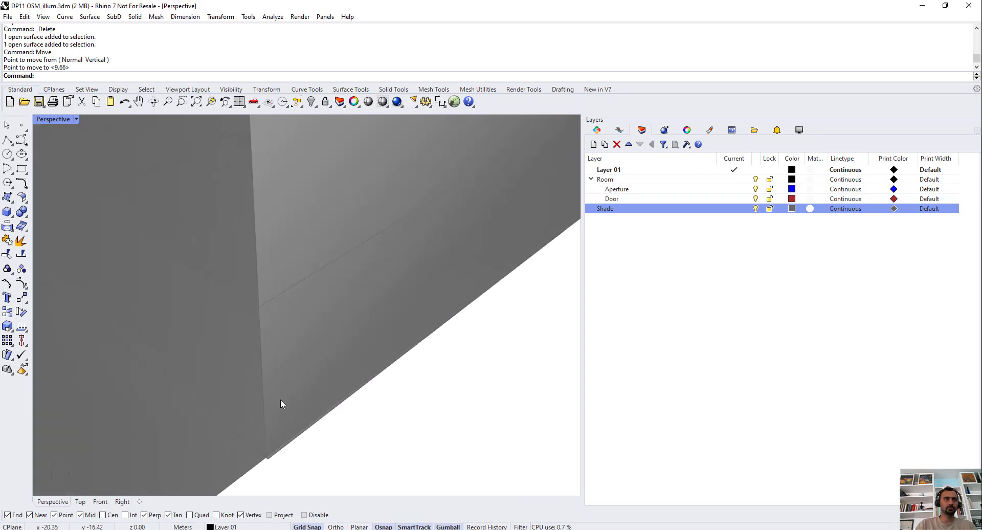
text(Trim)
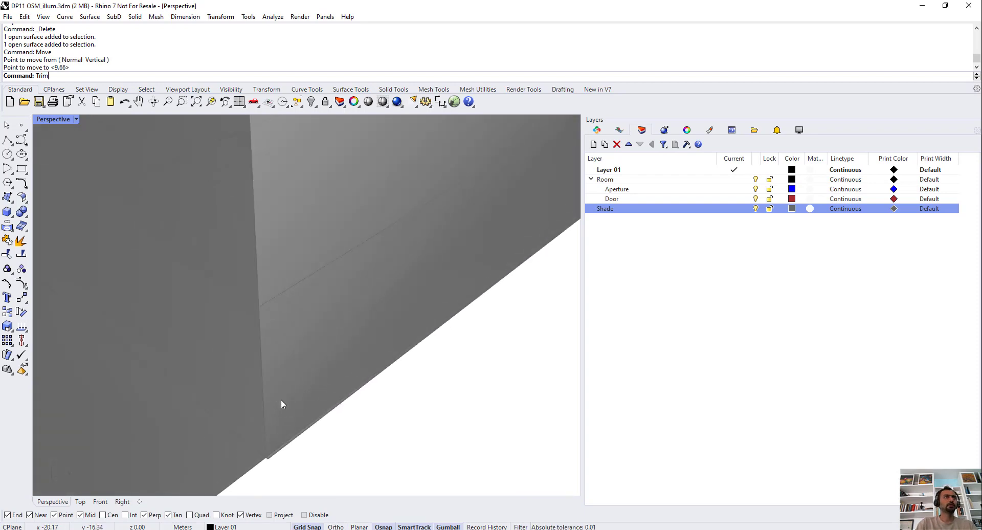
key(Return)
scroll(280, 399, down, 3)
click(290, 323)
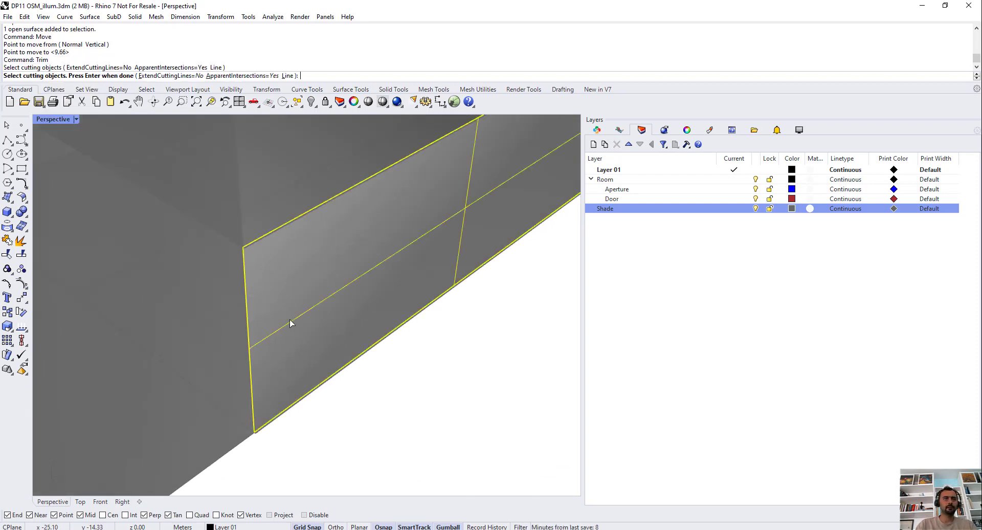
scroll(255, 418, up, 6)
key(Return)
click(262, 448)
scroll(278, 448, down, 7)
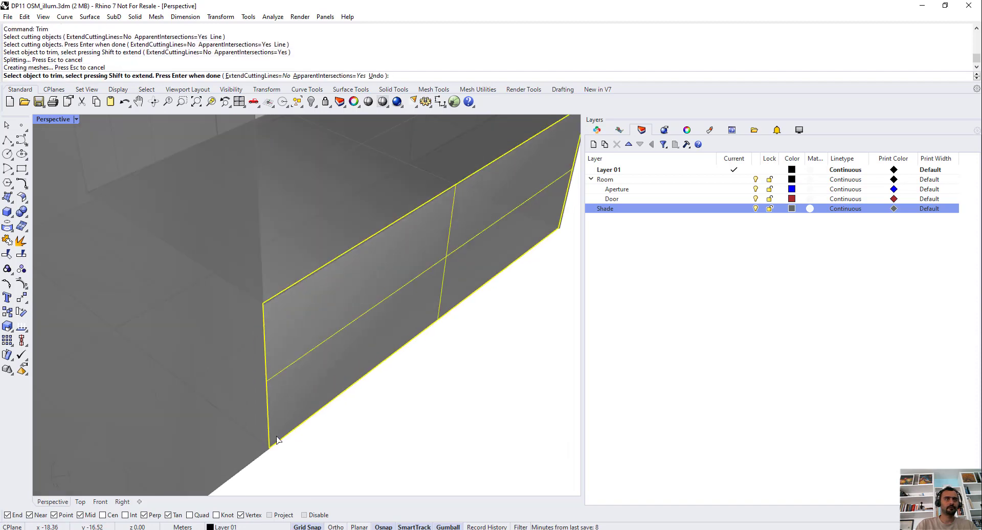
Trim the remaining slivers beyond the same side face at the low volume's top edge and far end face.
scroll(270, 303, up, 5)
click(267, 286)
scroll(228, 317, down, 5)
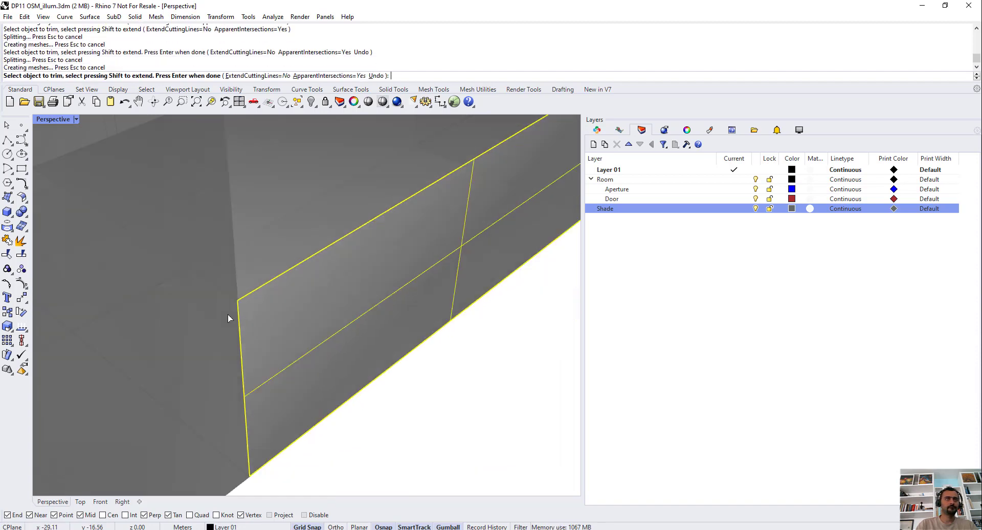
scroll(462, 185, up, 4)
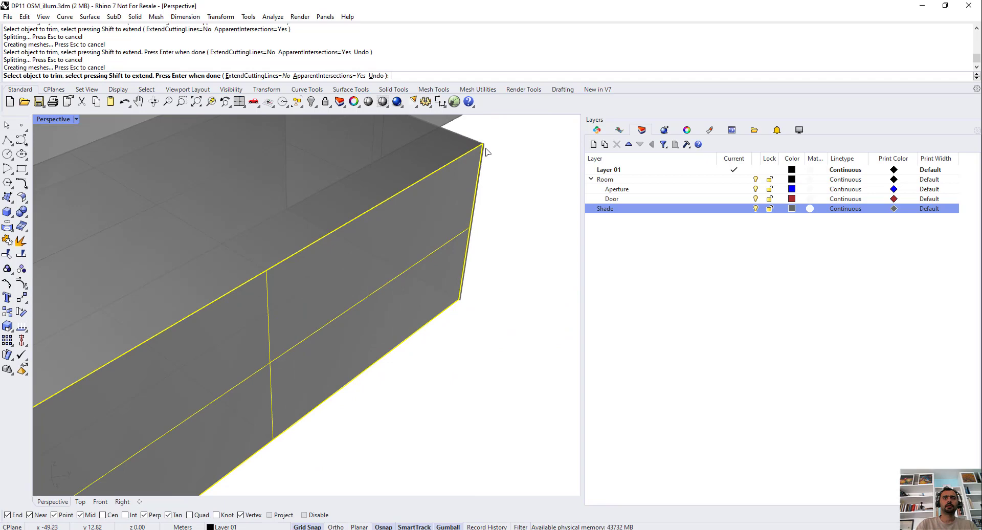
click(483, 149)
key(Escape)
scroll(483, 148, up, 3)
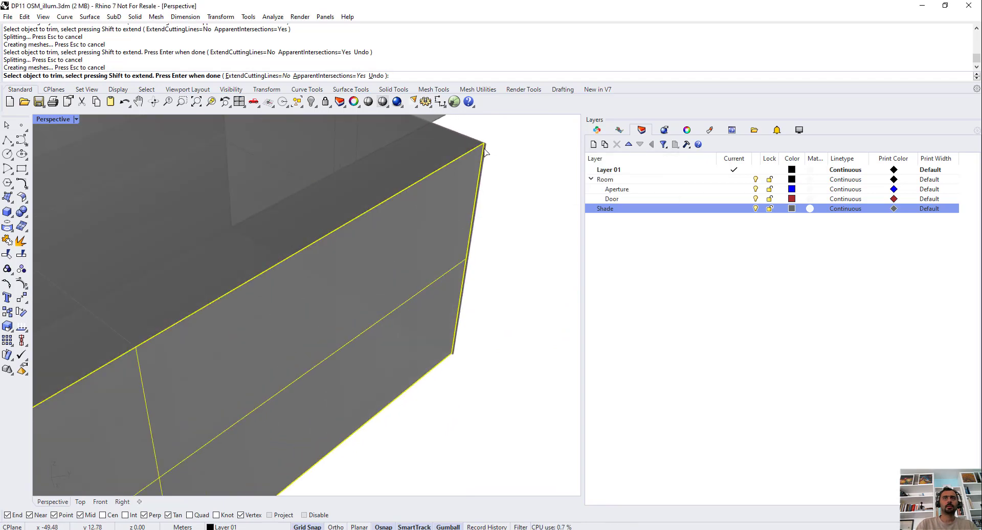
click(485, 149)
scroll(483, 200, down, 5)
key(Return)
Join all the stepped building's surfaces into one closed polysurface.
right_drag(513, 265, 192, 246)
scroll(191, 245, down, 14)
right_drag(254, 287, 238, 266)
drag(130, 128, 444, 334)
key(ctrl+j)
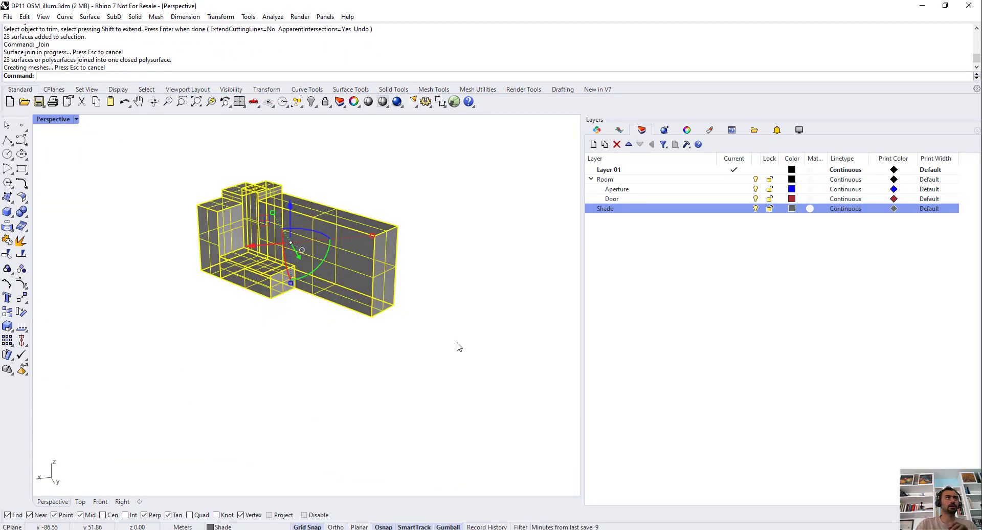
click(383, 197)
click(362, 228)
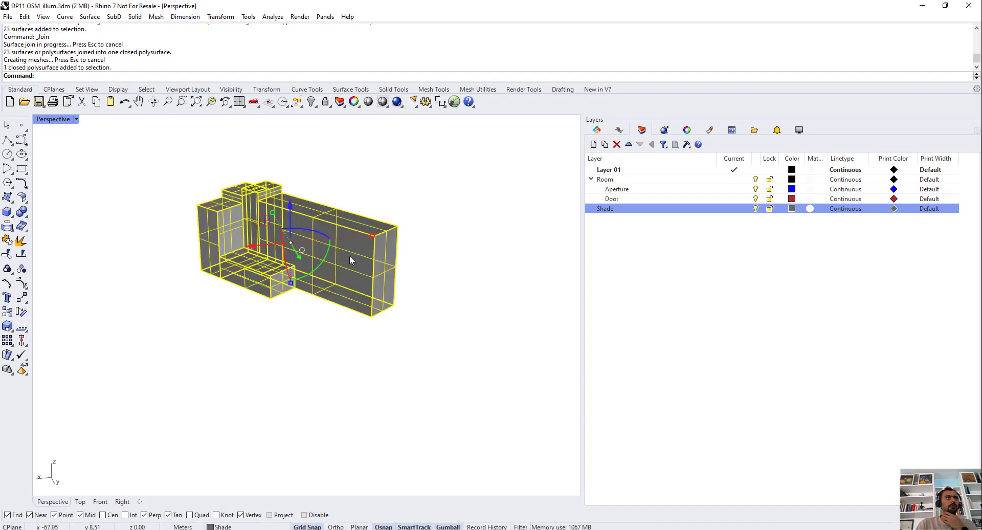
click(294, 350)
Merge all coplanar faces of the joined stepped building with MergeAllCoplanarFaces.
right_drag(294, 350, 236, 230)
scroll(282, 233, up, 5)
click(283, 241)
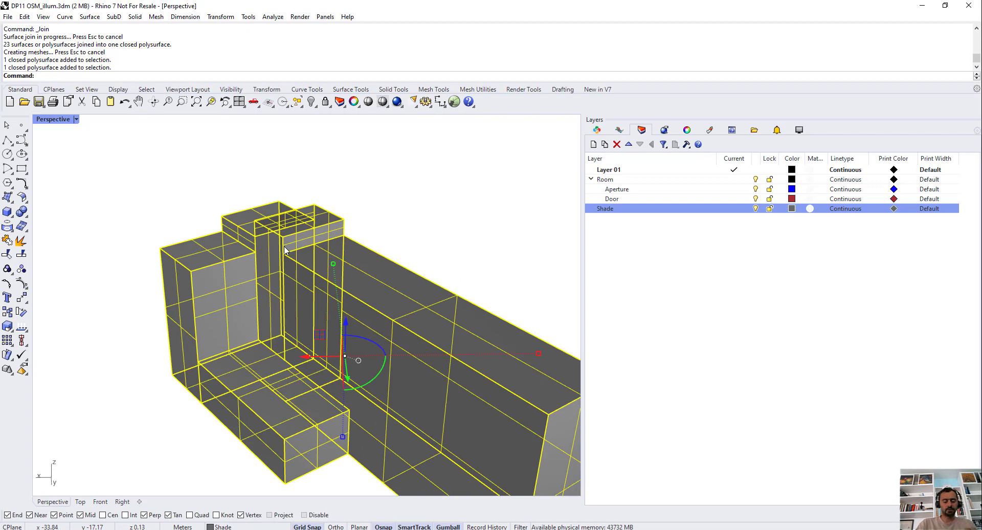
text(Rebuild)
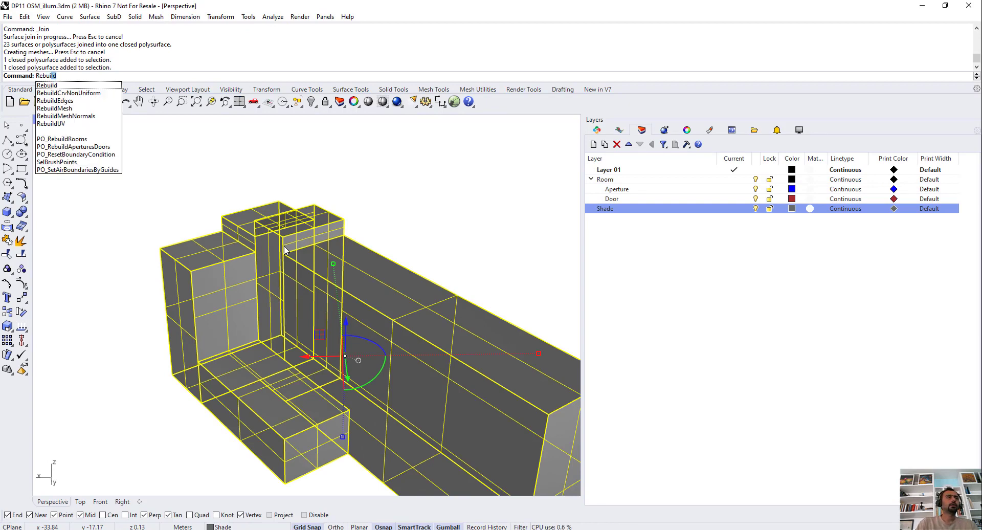
key(Escape)
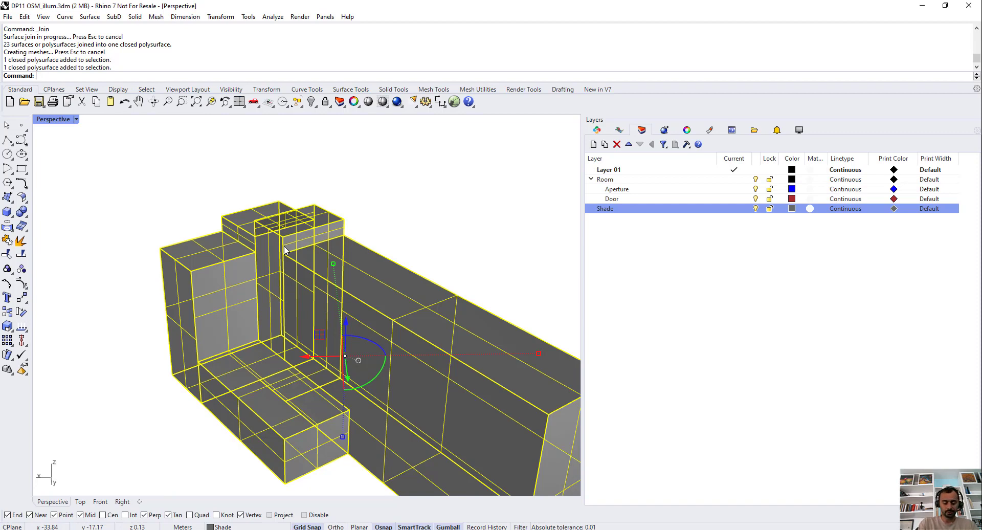
text(Merge)
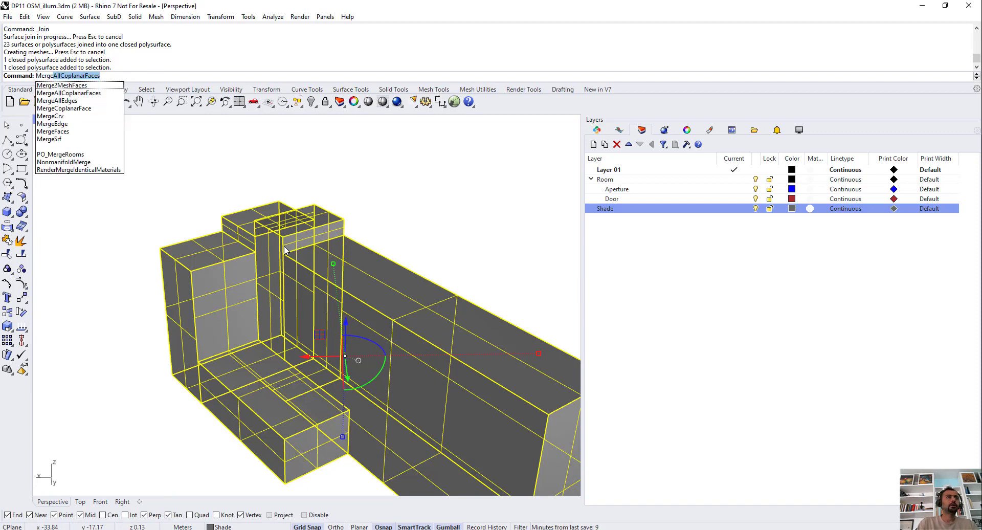
key(Return)
click(365, 191)
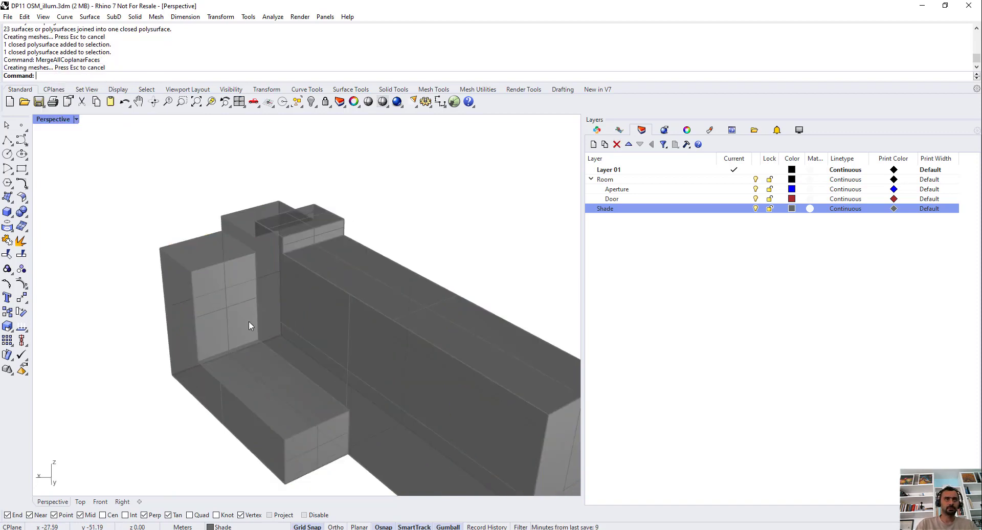
Show all hidden objects again around the cleaned stepped building.
right_drag(248, 321, 253, 344)
scroll(251, 344, down, 7)
scroll(350, 345, up, 4)
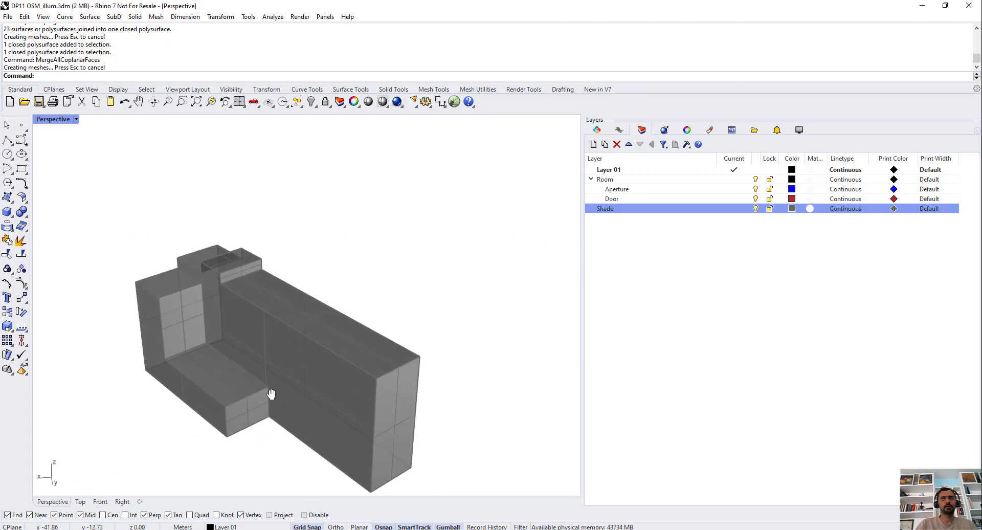
shift+right_drag(269, 395, 298, 378)
text(how)
key(Return)
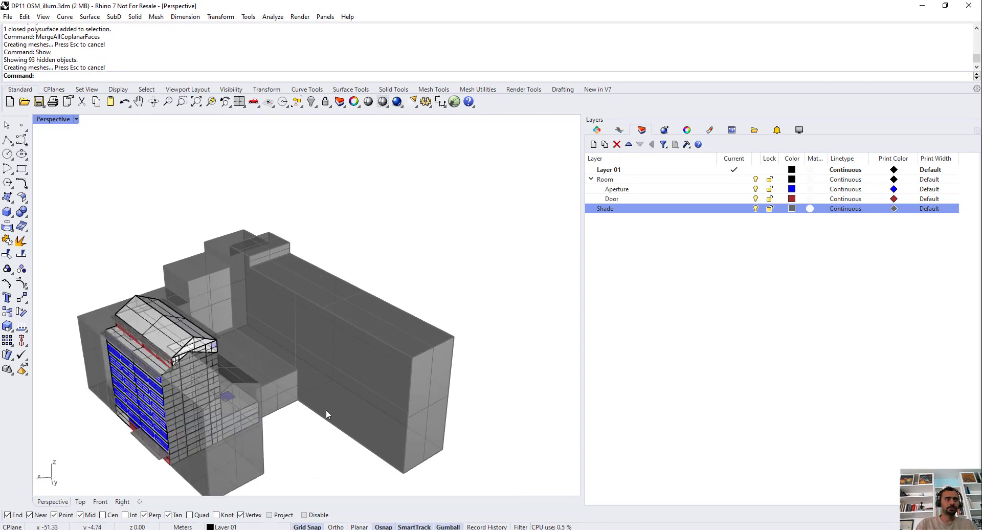
Check each context building block around the main building by selecting it to see whether it is a closed polysurface.
mouse_move(326, 409)
right_down()
mouse_move(286, 408)
mouse_move(369, 305)
mouse_move(333, 415)
right_up()
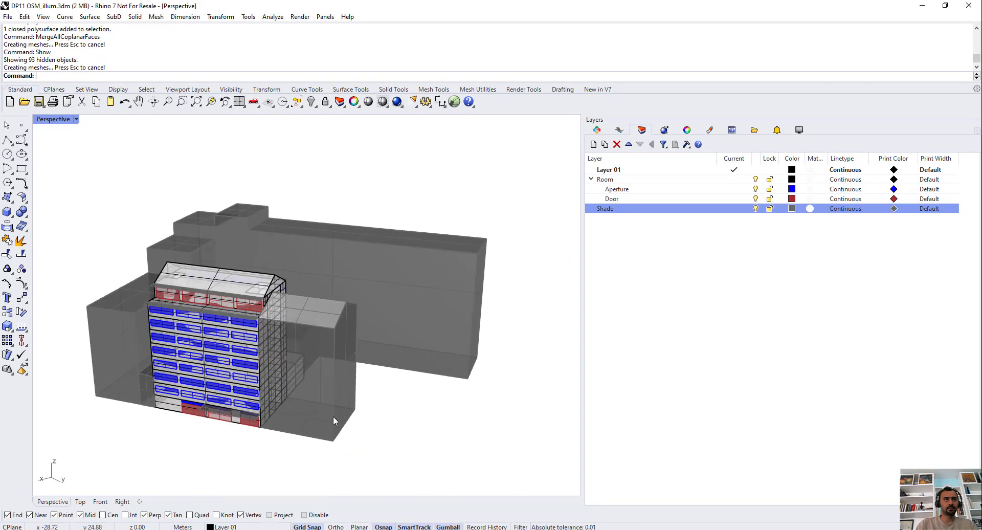
click(333, 415)
right_drag(125, 406, 161, 408)
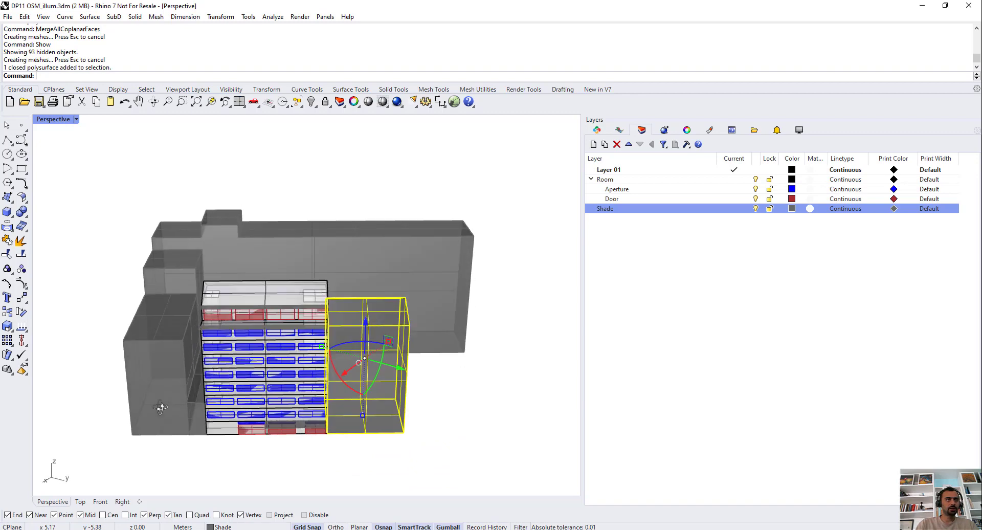
click(193, 431)
click(178, 428)
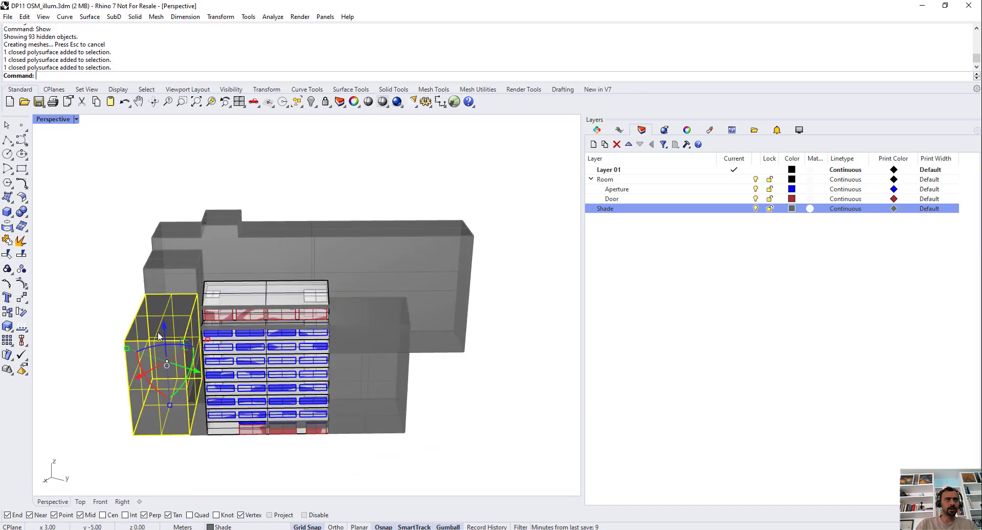
click(151, 267)
click(444, 451)
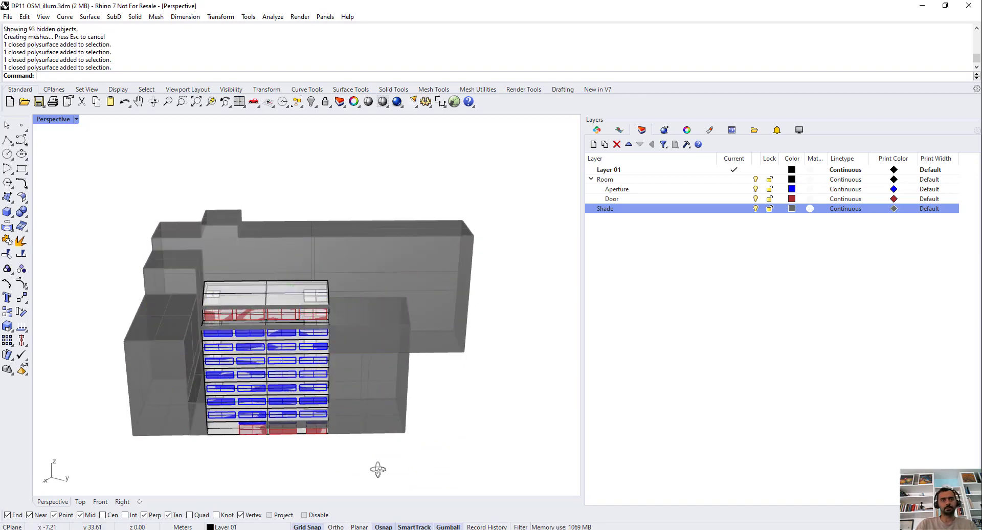
right_drag(377, 468, 395, 463)
Assign all the context building blocks around the main building as Pollination Site Context/Shade(s).
click(597, 130)
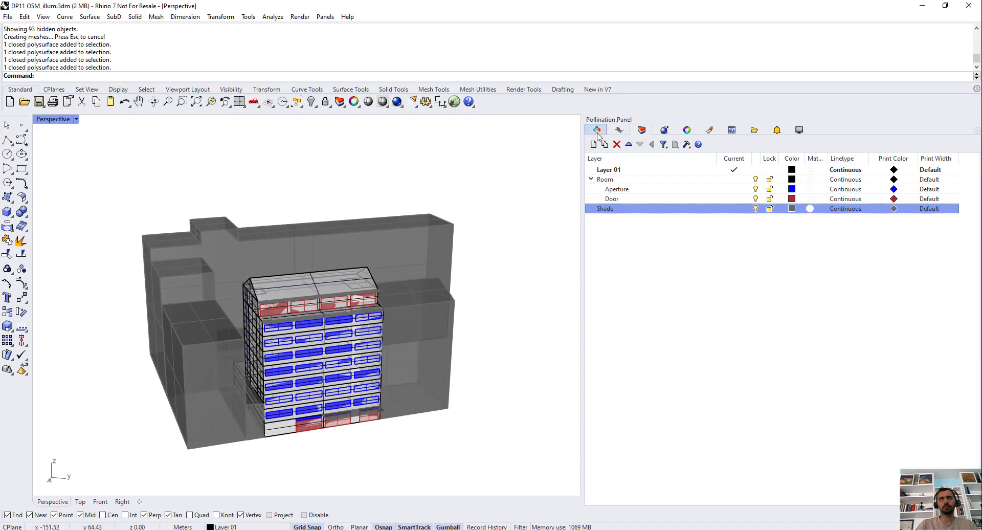
click(619, 131)
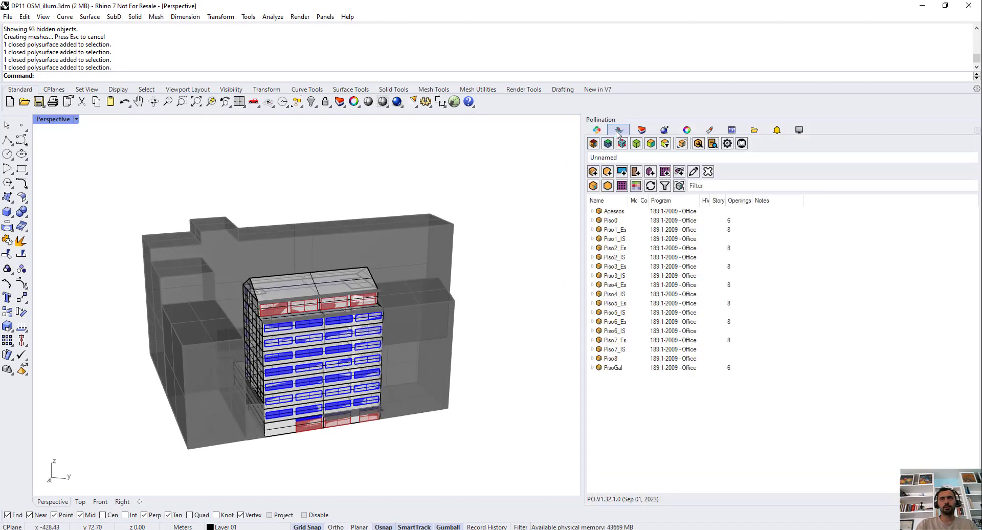
click(649, 172)
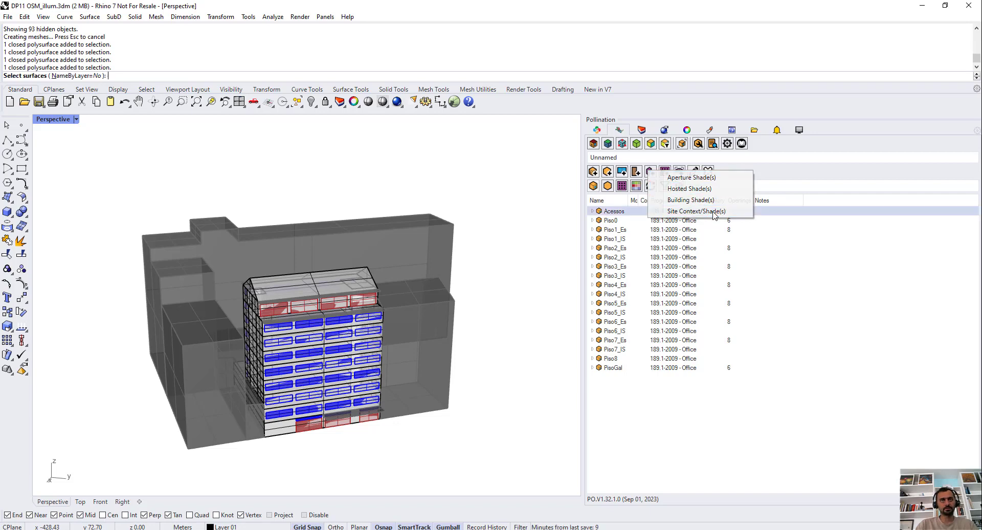
click(715, 211)
click(451, 306)
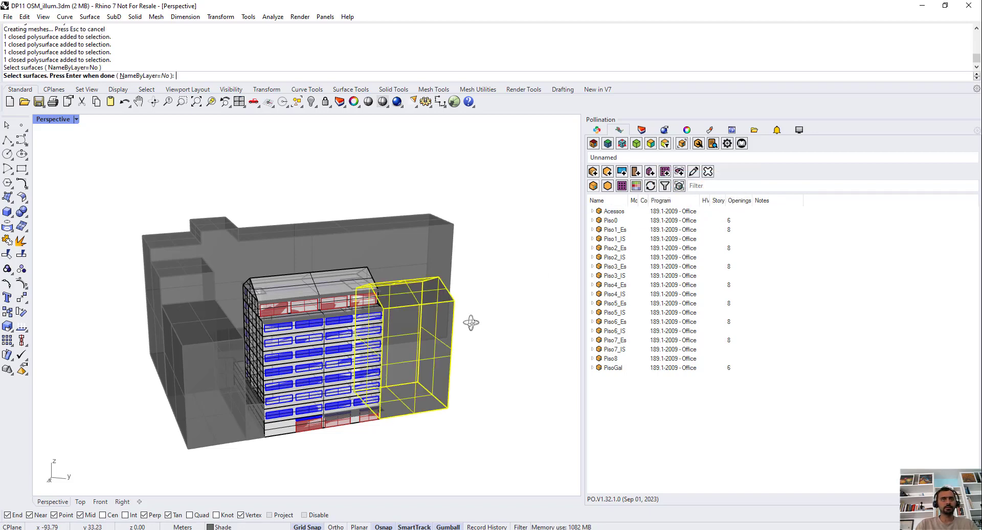
right_drag(471, 322, 379, 343)
click(312, 252)
right_drag(207, 316, 219, 418)
scroll(251, 411, down, 3)
scroll(259, 460, up, 10)
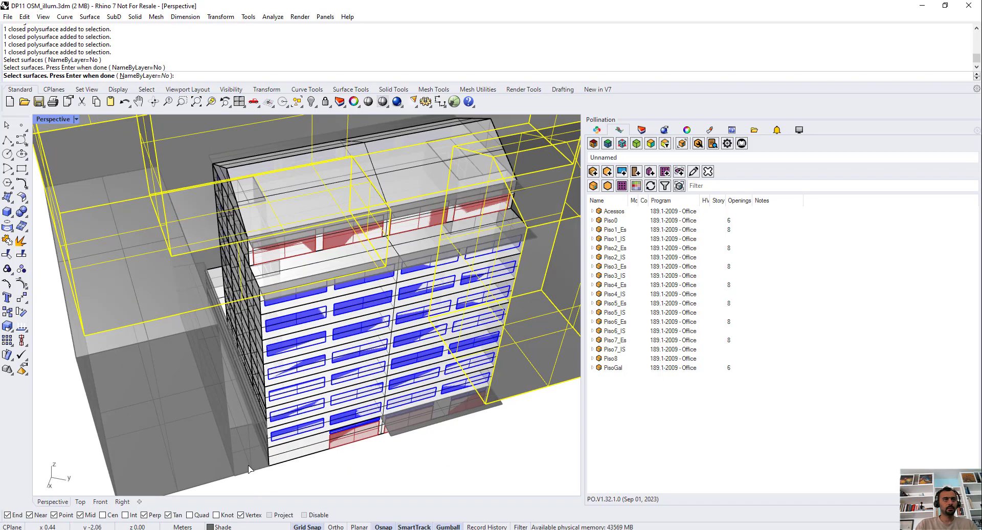
click(248, 463)
key(Return)
scroll(145, 312, down, 5)
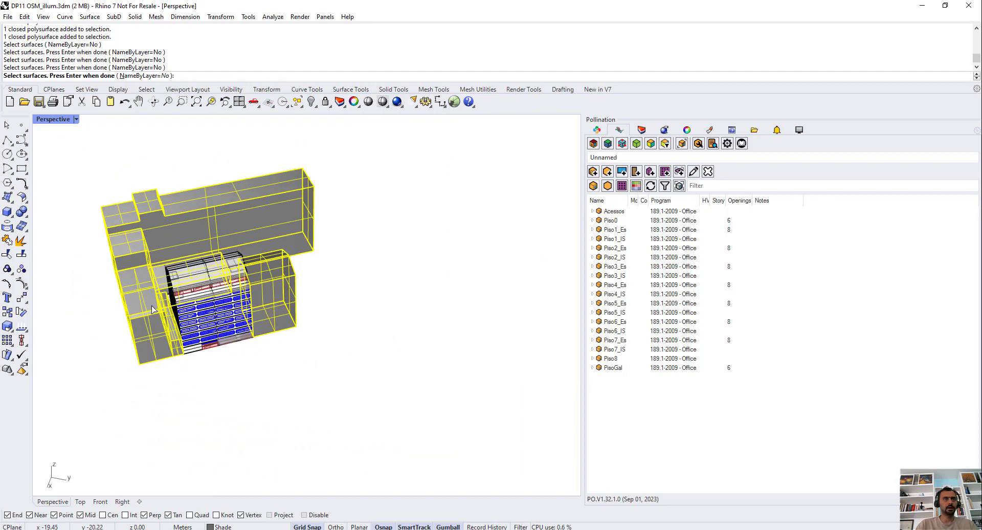
shift+right_drag(289, 374, 365, 390)
Turn on Pollination's colouring by face type for the whole model.
click(592, 145)
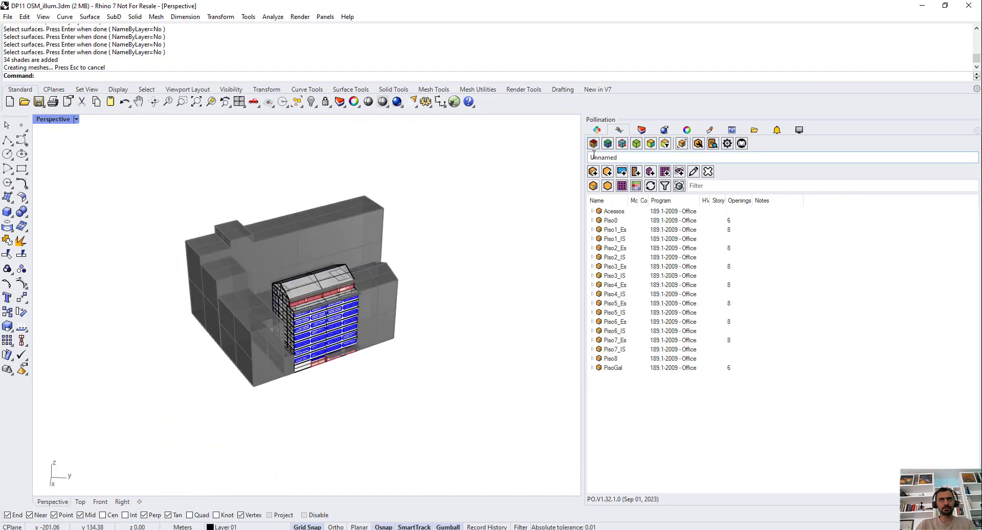
right_drag(441, 269, 417, 296)
scroll(327, 375, up, 8)
scroll(372, 339, up, 6)
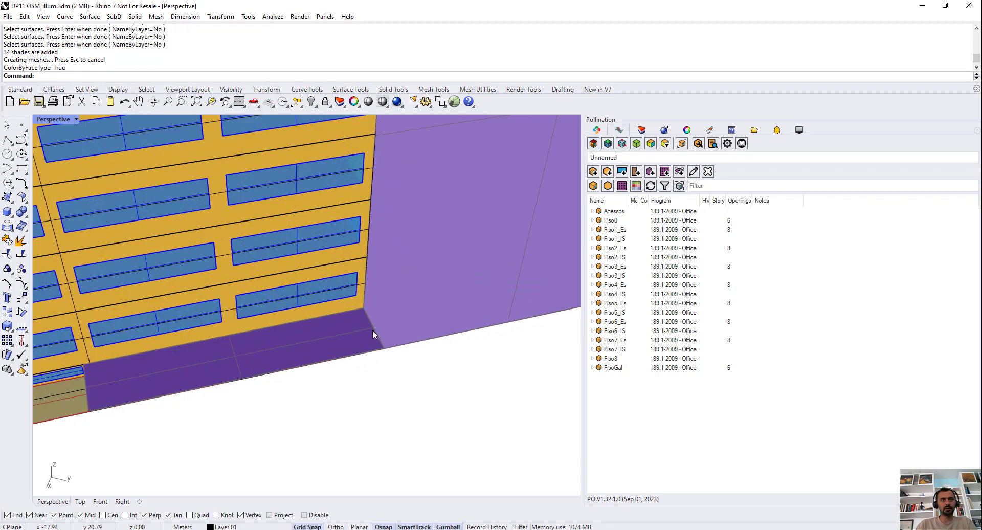
Compare the colour of the ground-floor canopy shade with that of the adjacent context building block.
scroll(371, 335, down, 4)
click(373, 339)
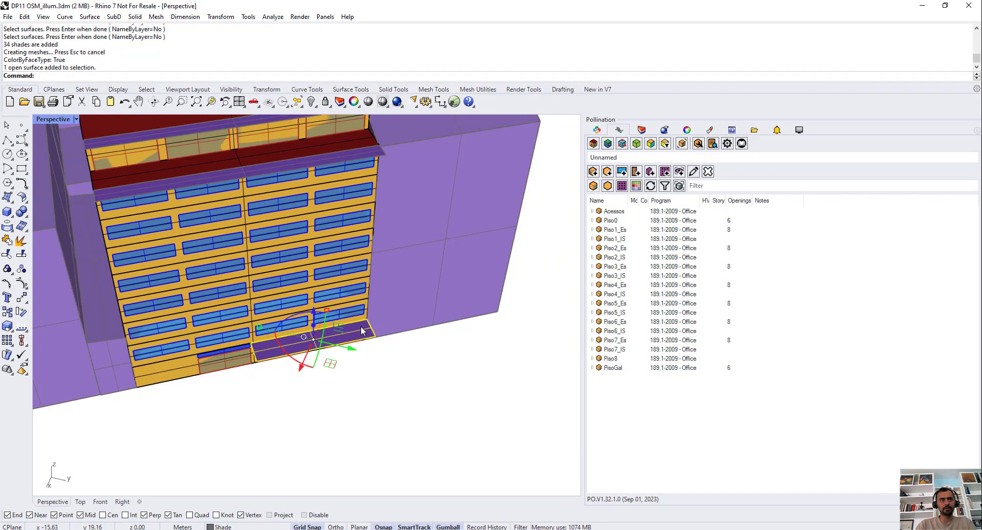
scroll(244, 288, down, 2)
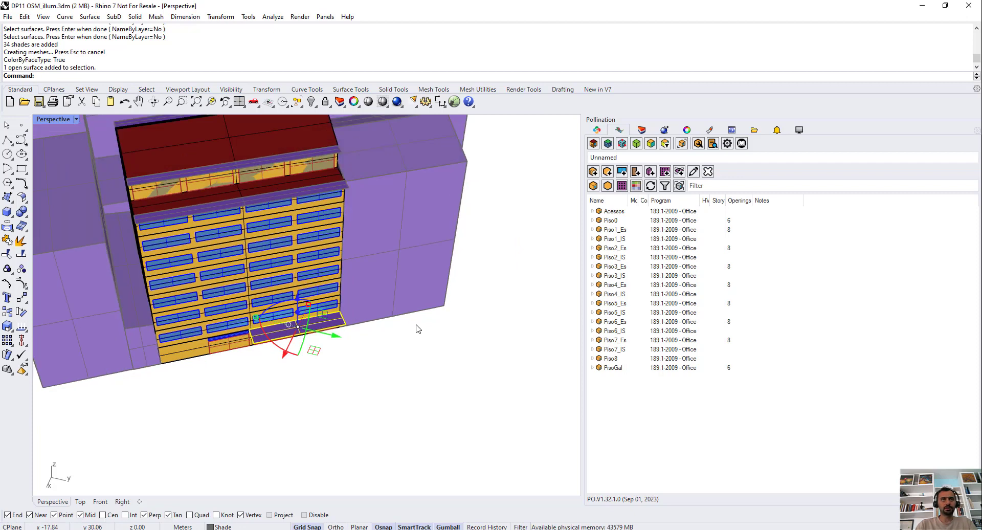
click(409, 315)
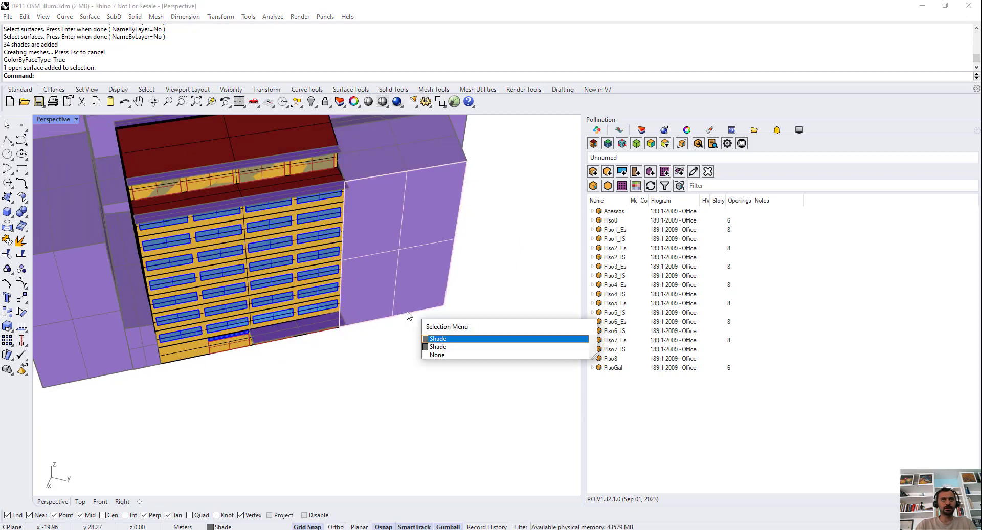
click(488, 250)
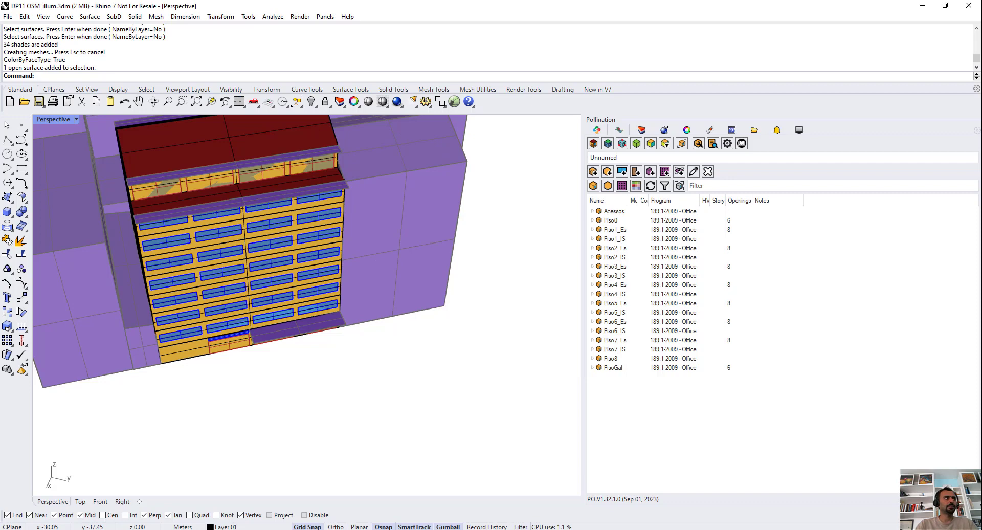
scroll(394, 345, down, 4)
right_drag(352, 397, 397, 386)
scroll(360, 336, up, 4)
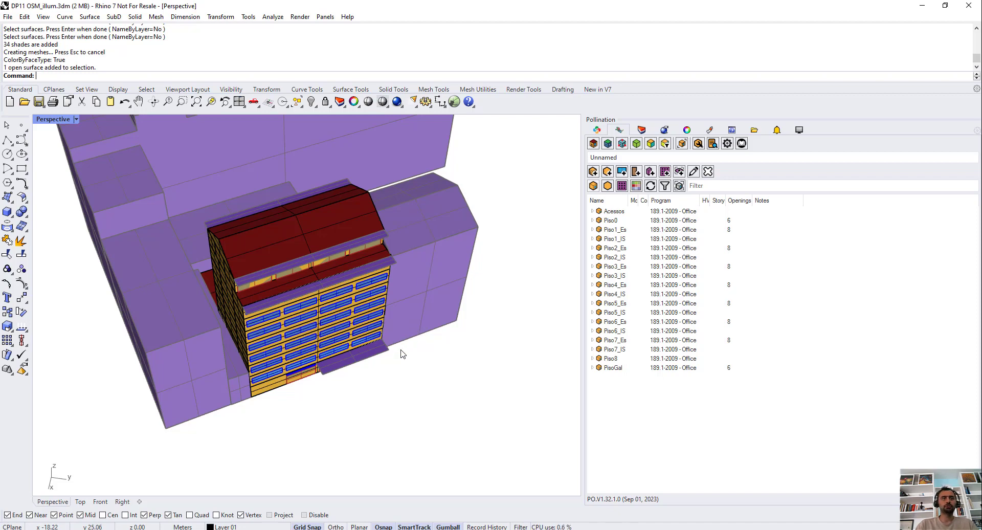
Review the ground-floor canopy's shade properties with PO_EditShadeProperties, trying the Is Site Context option without applying it.
scroll(381, 376, up, 5)
click(377, 377)
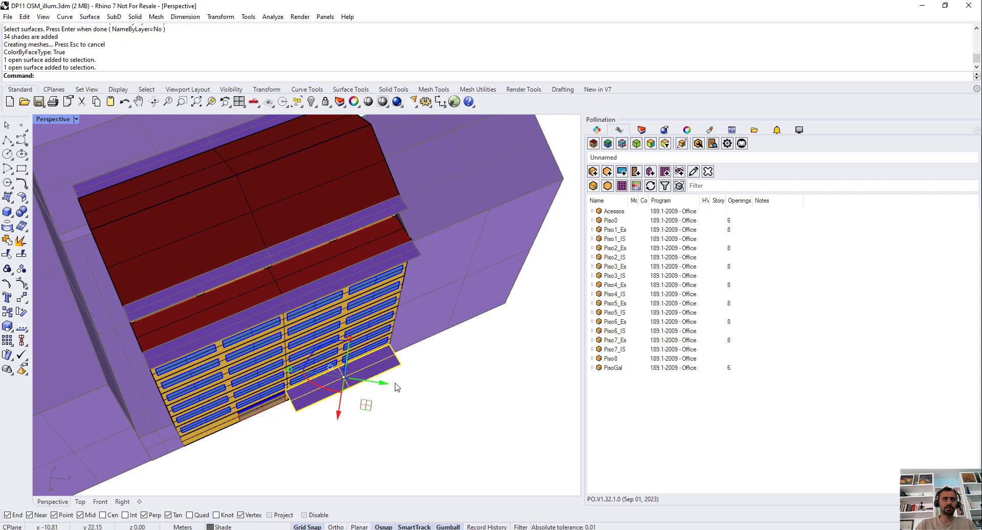
text(P)
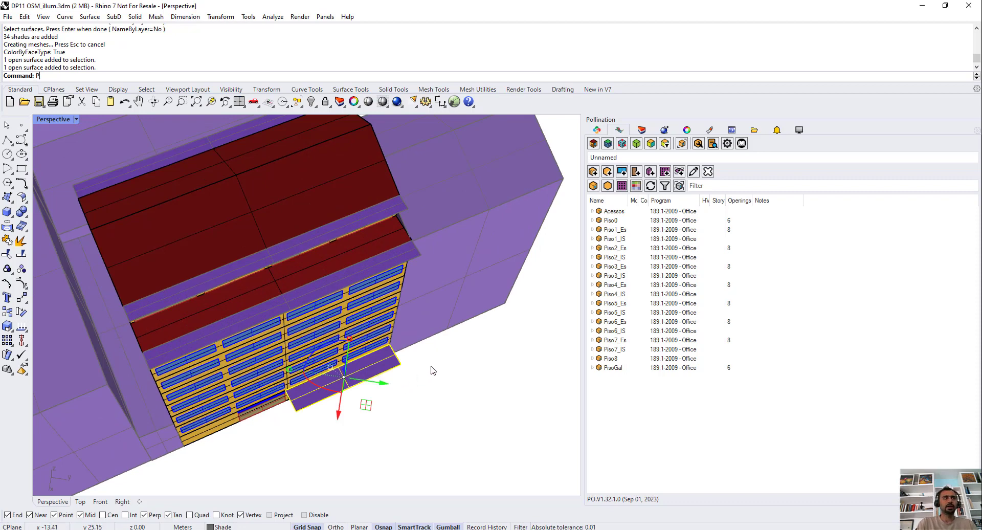
text(O_EditShadeProperties)
key(Return)
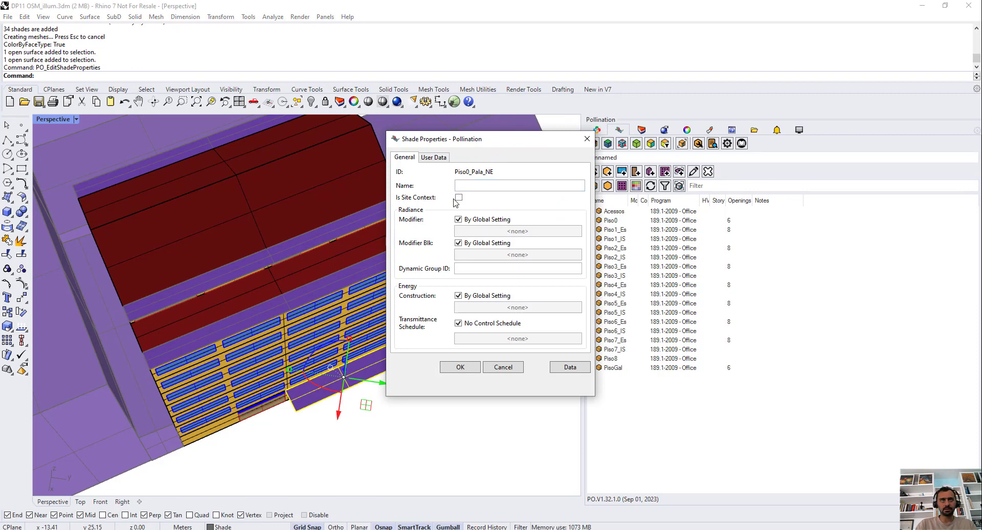
click(459, 198)
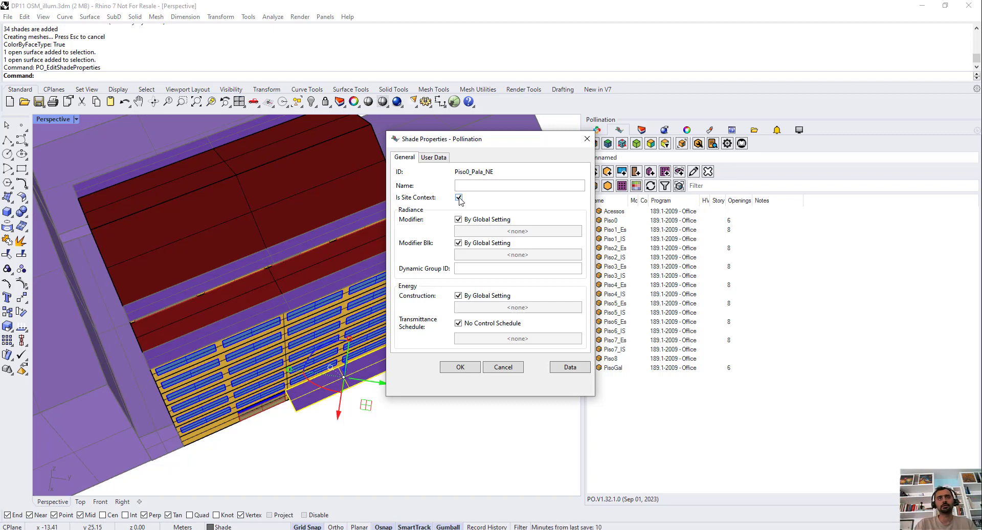
click(459, 198)
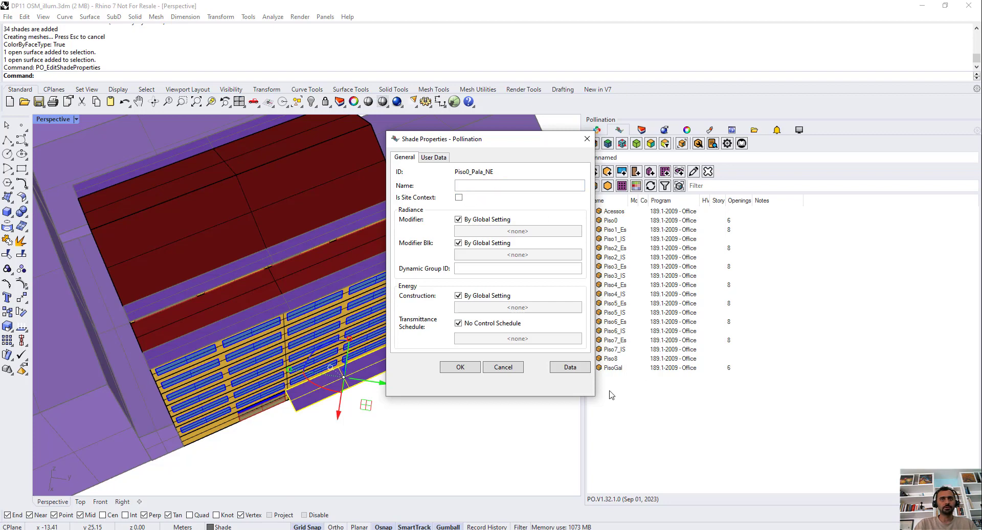
click(587, 139)
key(Escape)
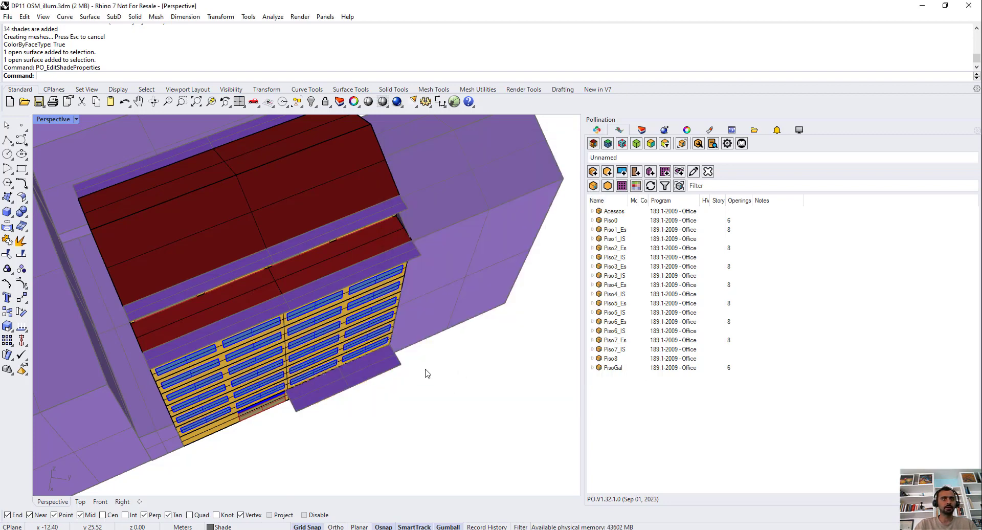
Save the current Rhino file, and export the model as IES-VE geometry named DP11 OSM_illum_2.gem.
scroll(414, 401, down, 5)
key(ctrl+s)
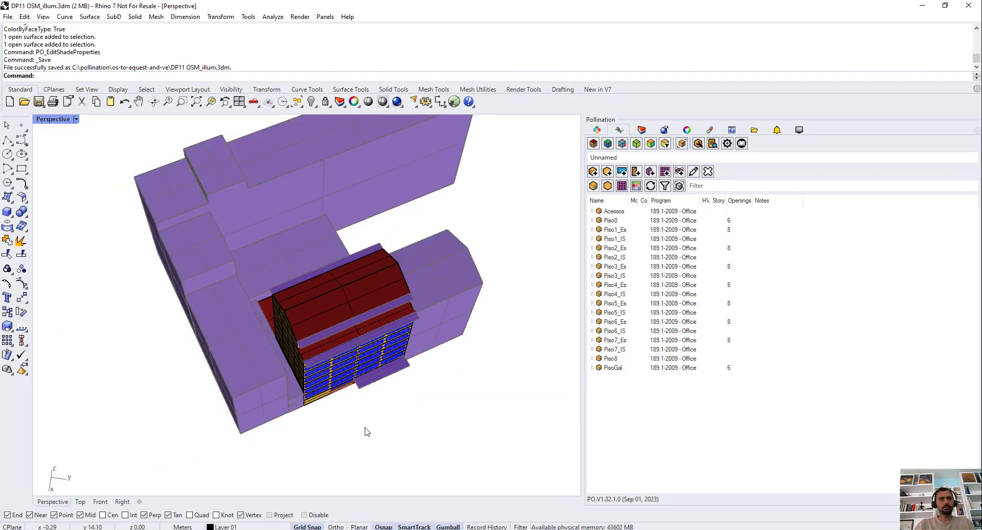
right_drag(366, 429, 423, 415)
text(SaveAs)
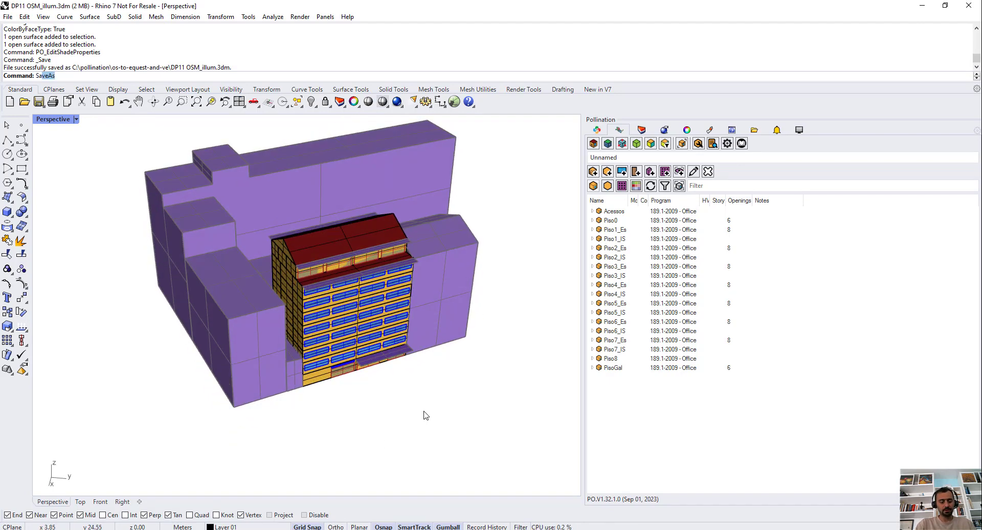
key(Return)
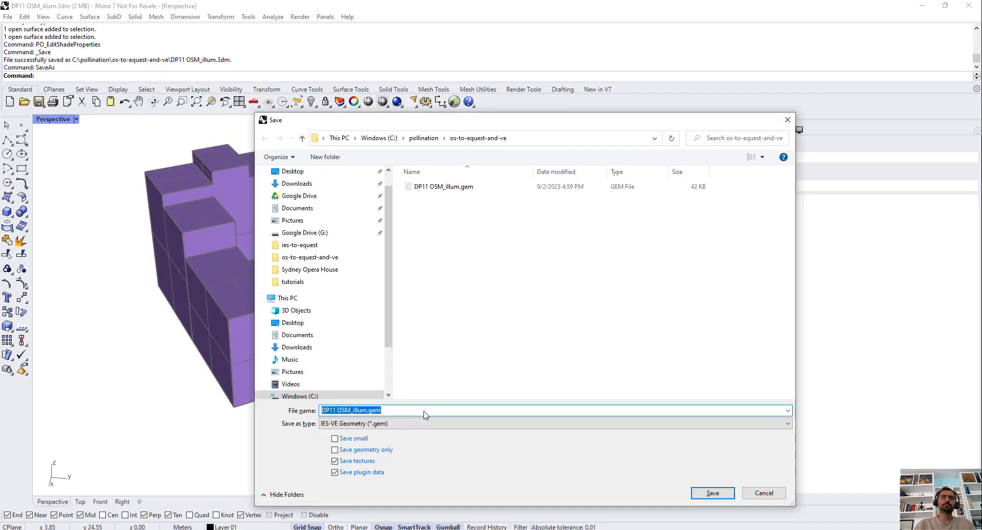
click(344, 409)
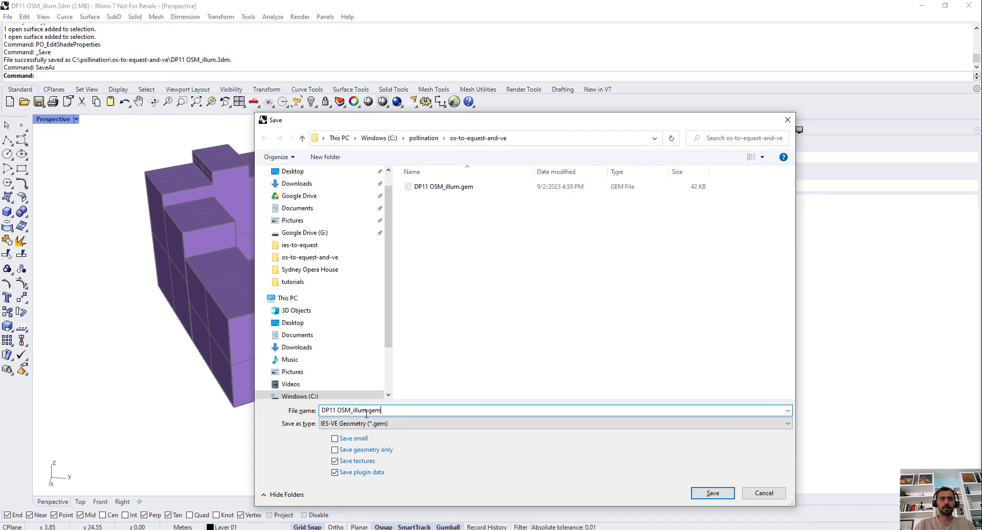
text(_2)
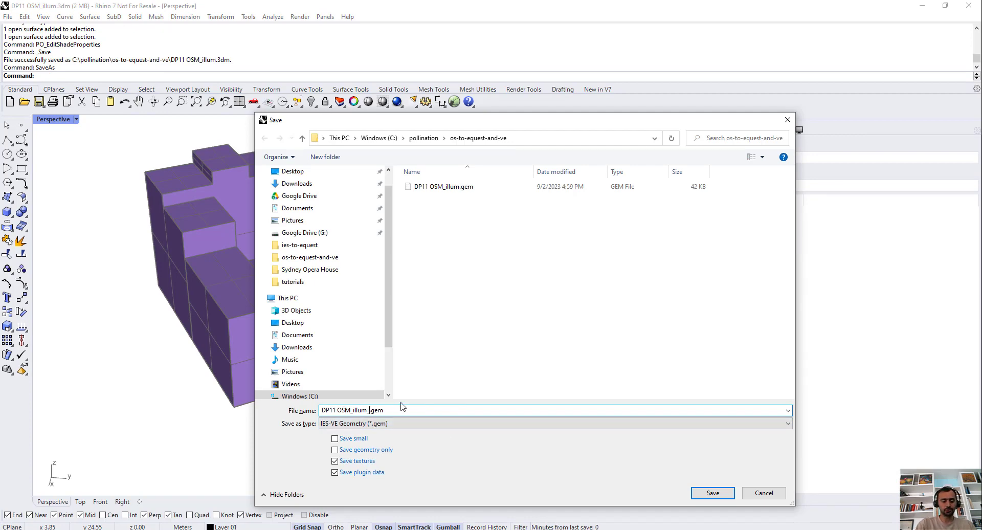
click(712, 492)
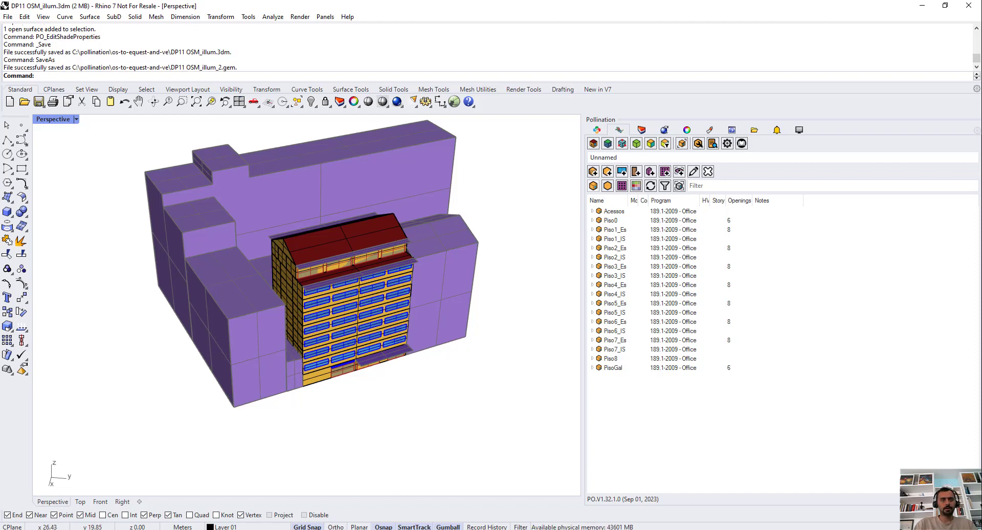
Switch to IES VE and create a new empty project with Quick-Create Project.
click(373, 529)
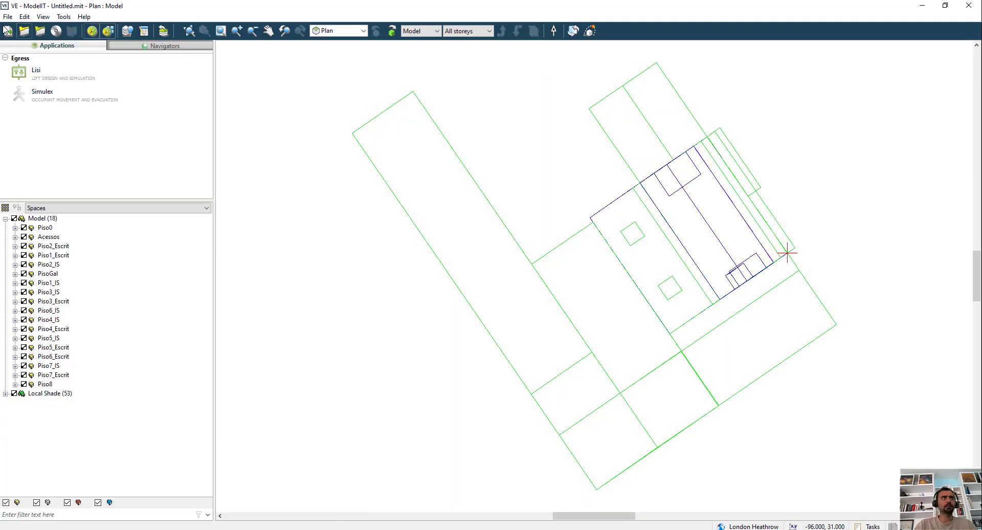
click(7, 16)
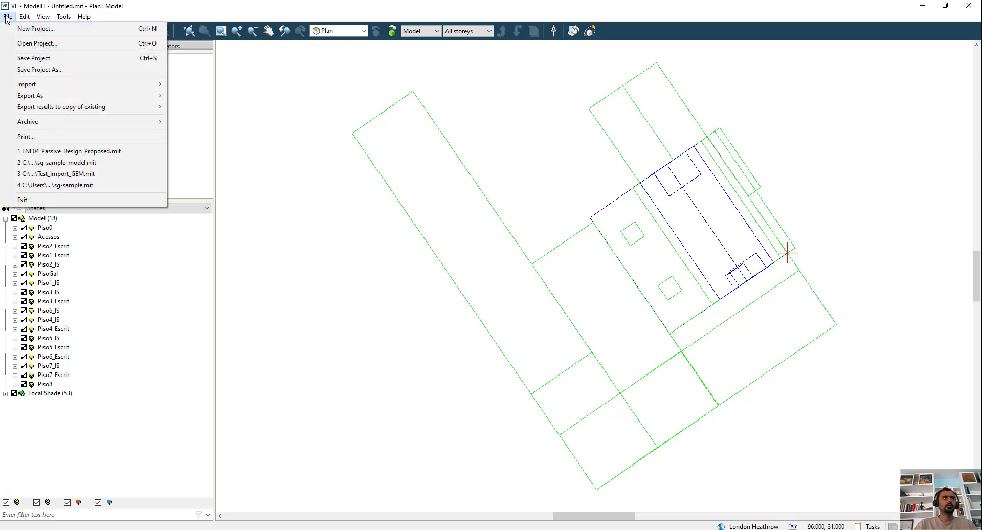
click(39, 28)
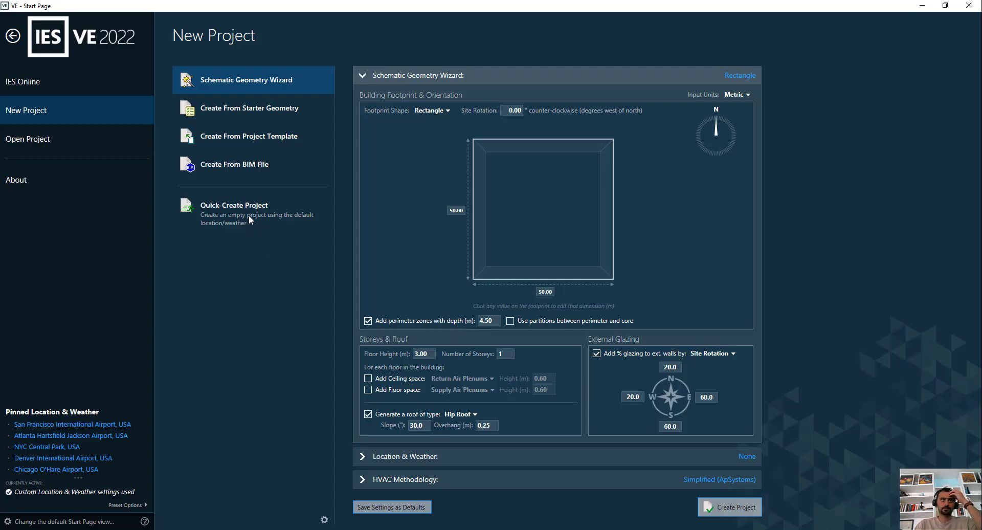
click(252, 211)
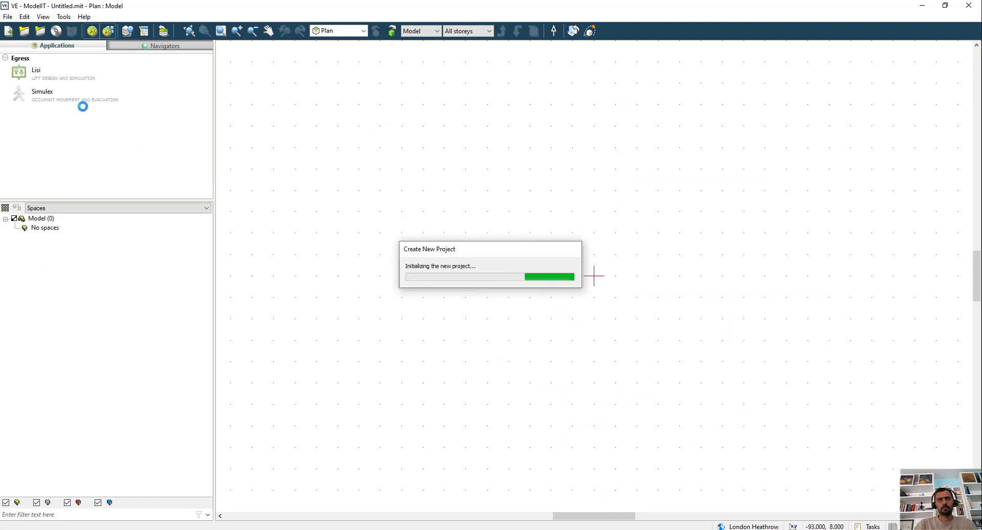
Import DP11 OSM_illum_2.gem as a GEM file with default room attributes, previewing the model in 3D before accepting.
click(11, 19)
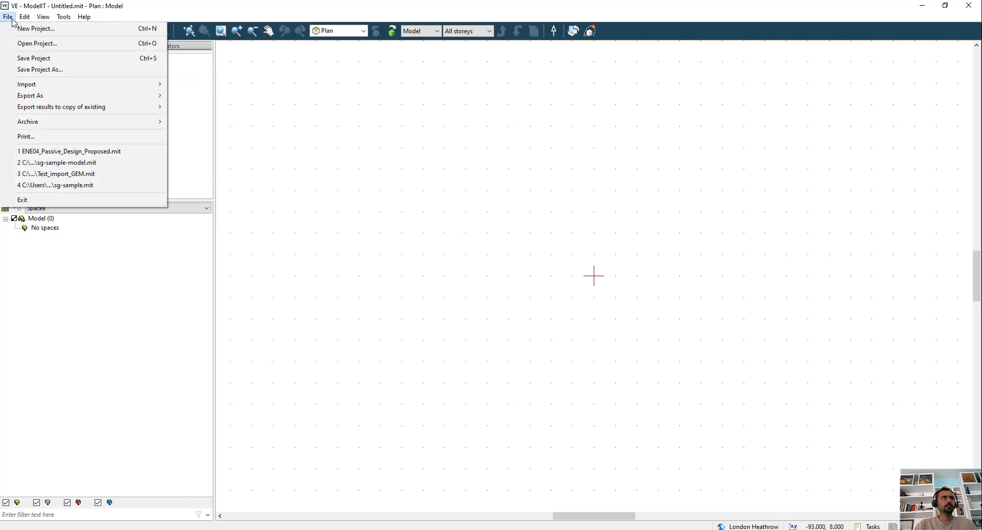
mouse_move(70, 83)
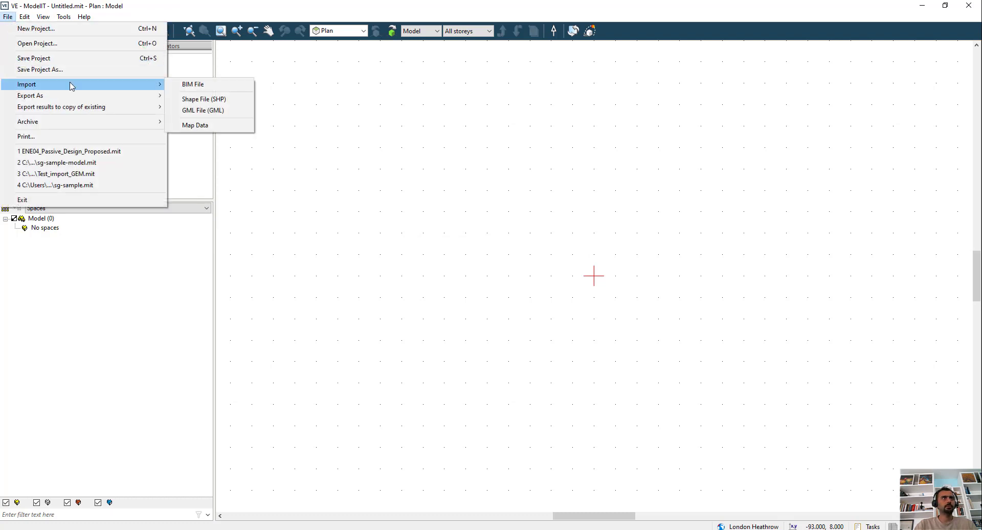
click(228, 86)
click(429, 266)
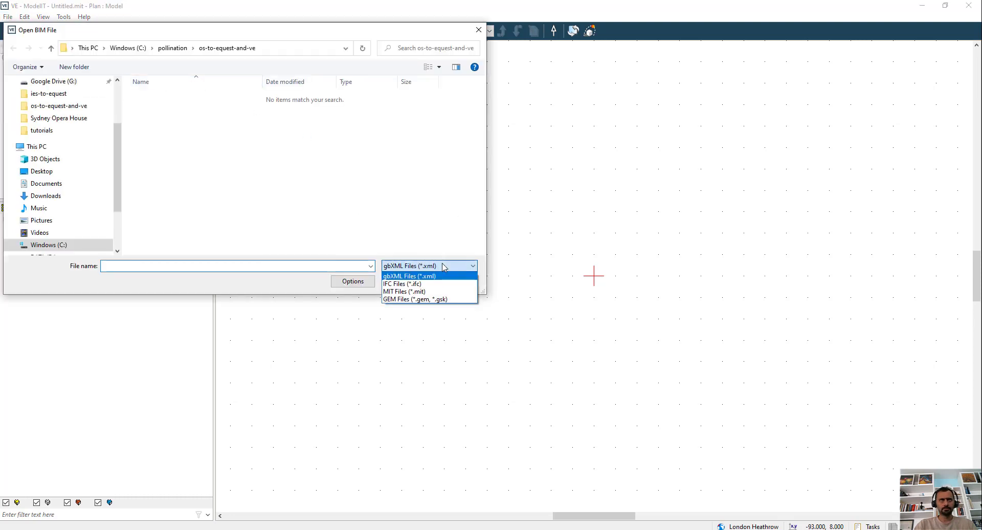
click(424, 300)
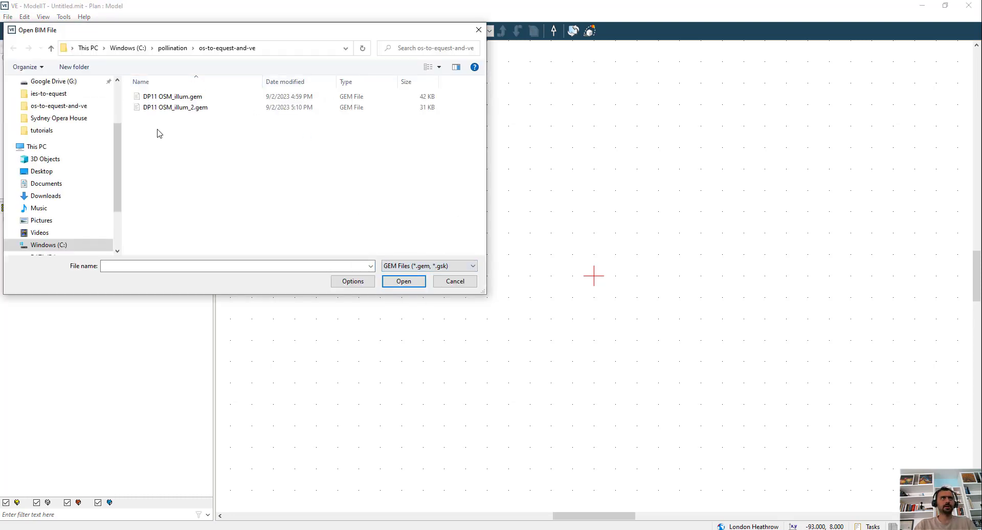
click(184, 107)
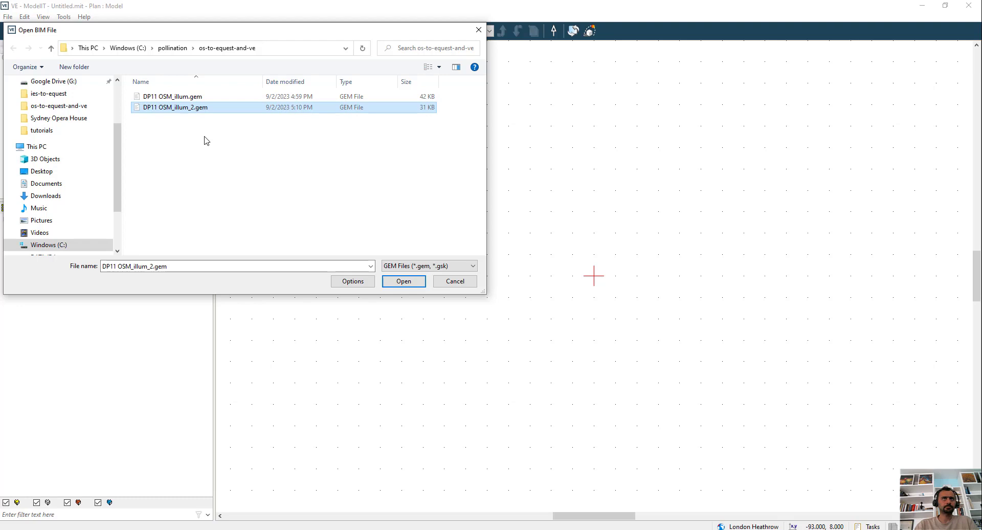
click(403, 281)
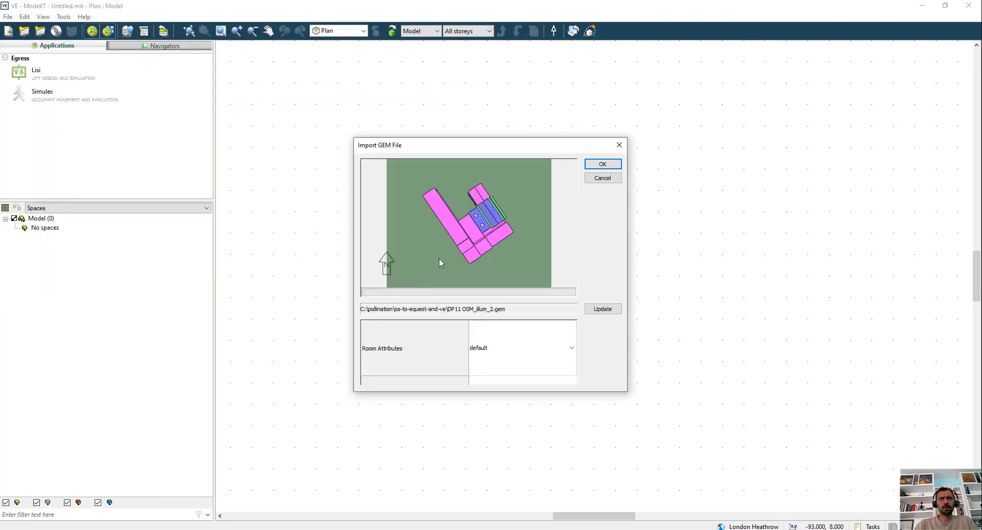
drag(461, 240, 505, 227)
drag(426, 244, 474, 192)
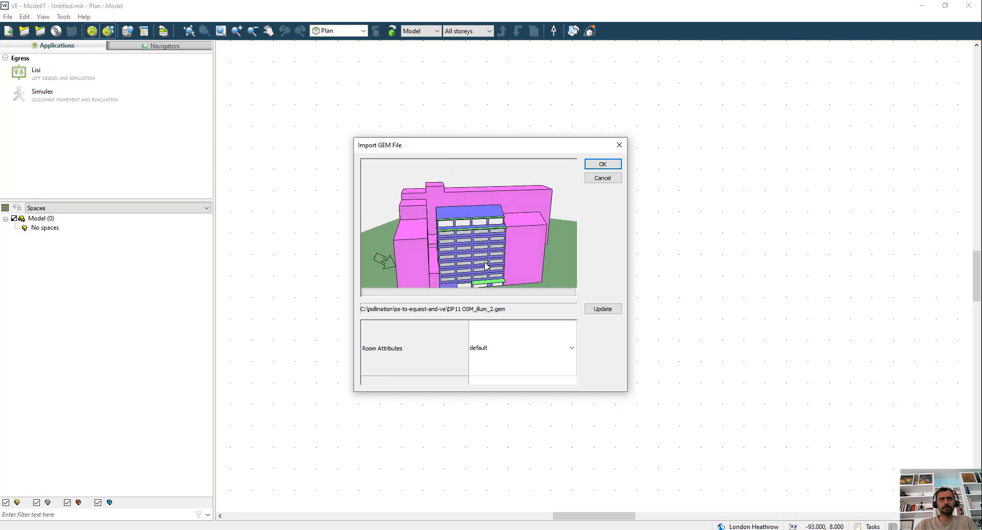
click(602, 164)
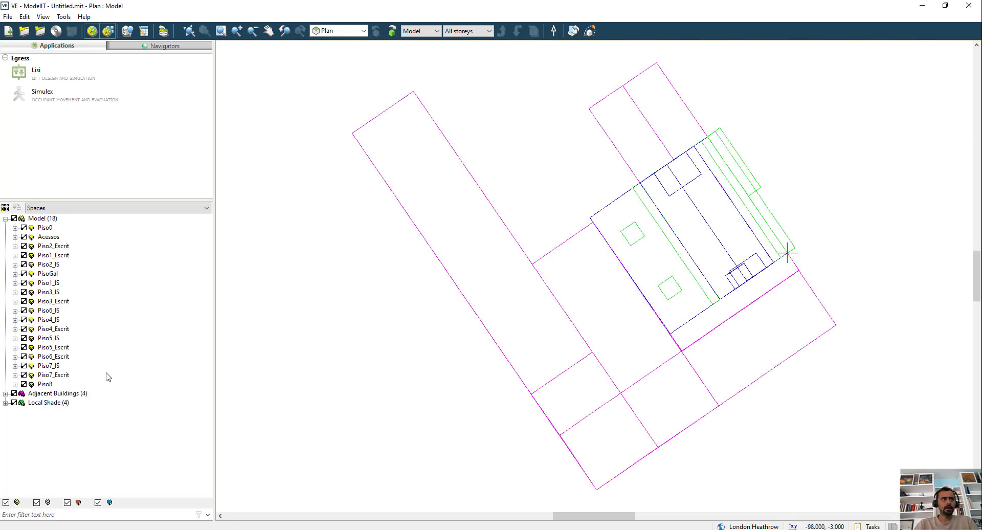
Expand the Local Shade group and check Piso7_Deck, Piso8_Pala_SO, Piso8_Pala_NE and Piso0_Pala_NE in the plan.
click(5, 403)
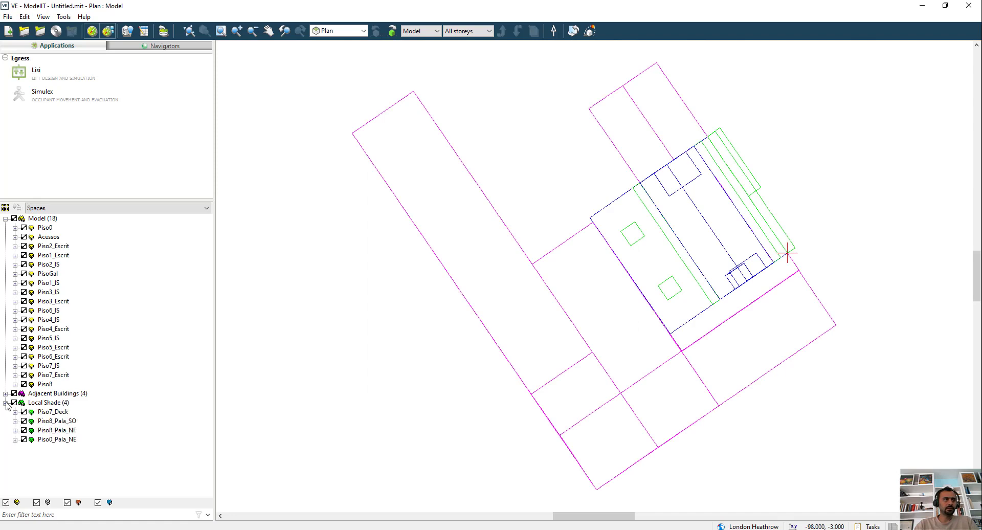
click(46, 414)
click(62, 422)
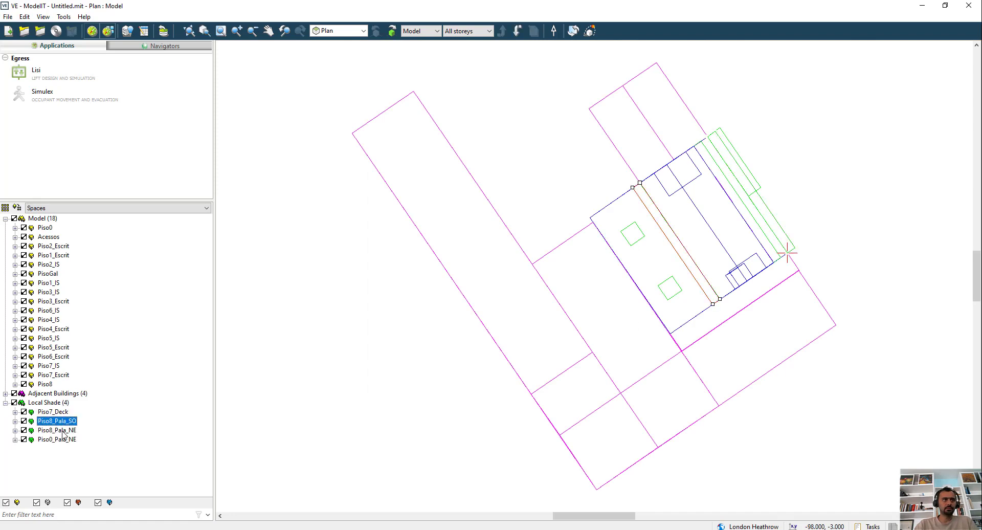
click(63, 431)
click(64, 439)
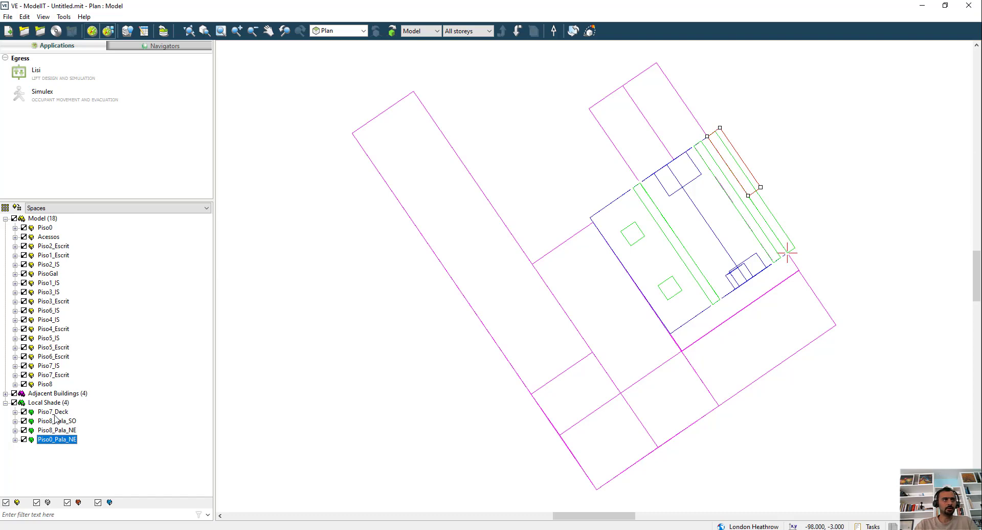
Expand the Adjacent Buildings group and locate Shade 12, Shade 33 and Shade 27 in the plan.
click(5, 393)
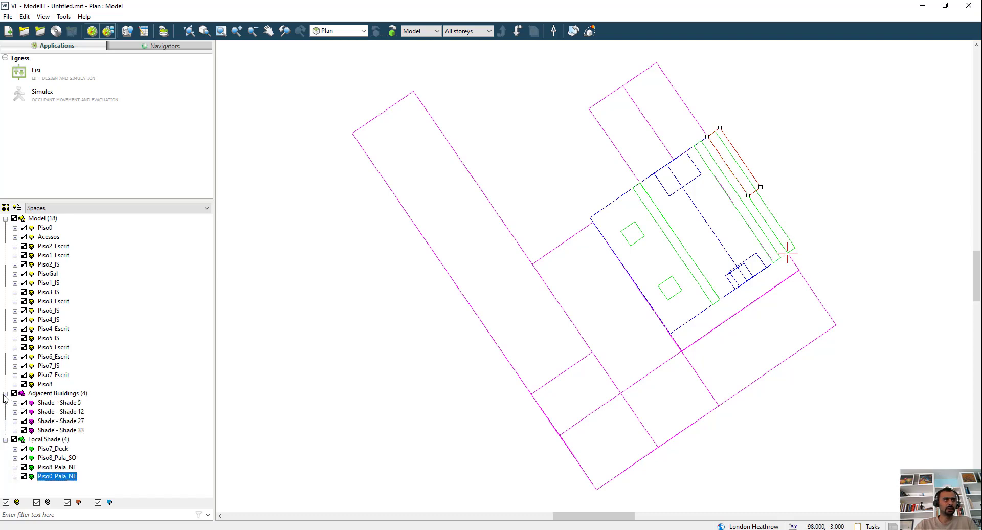
click(69, 411)
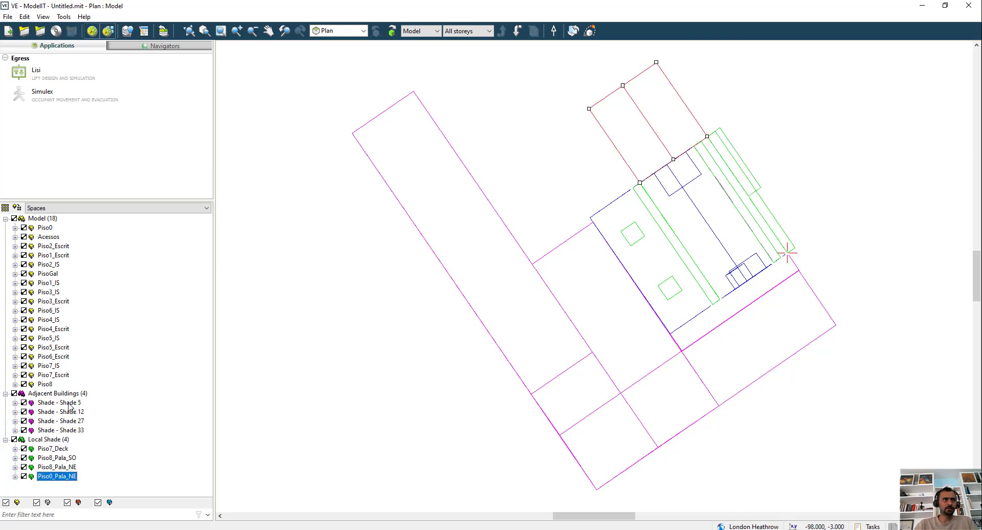
click(74, 431)
click(77, 421)
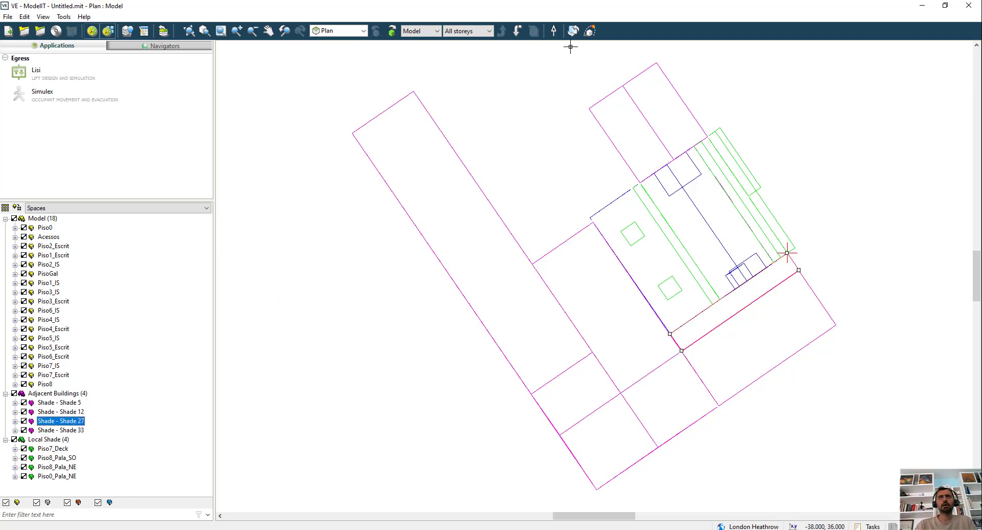
Open the imported model in Model Viewer II and inspect the building, its local shades and the adjacent buildings in 3D.
click(590, 32)
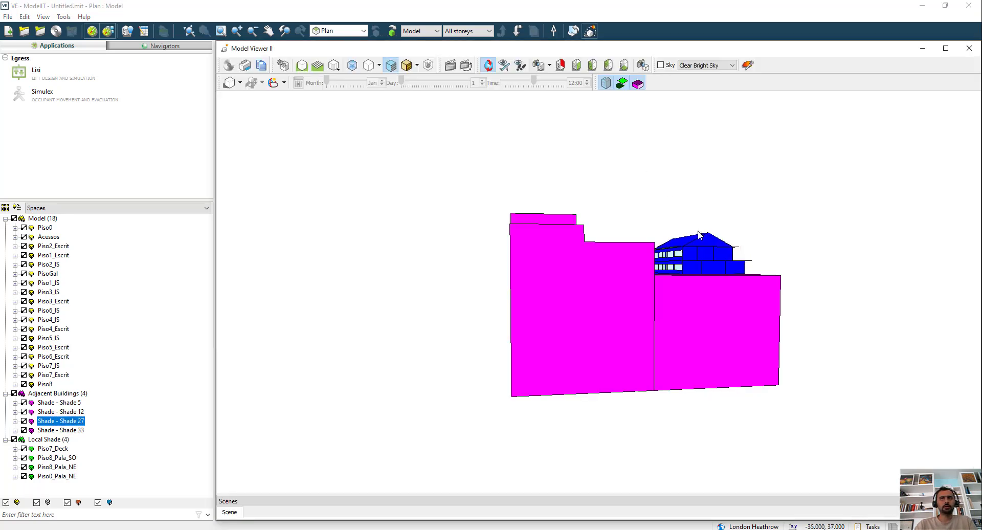
drag(699, 235, 515, 429)
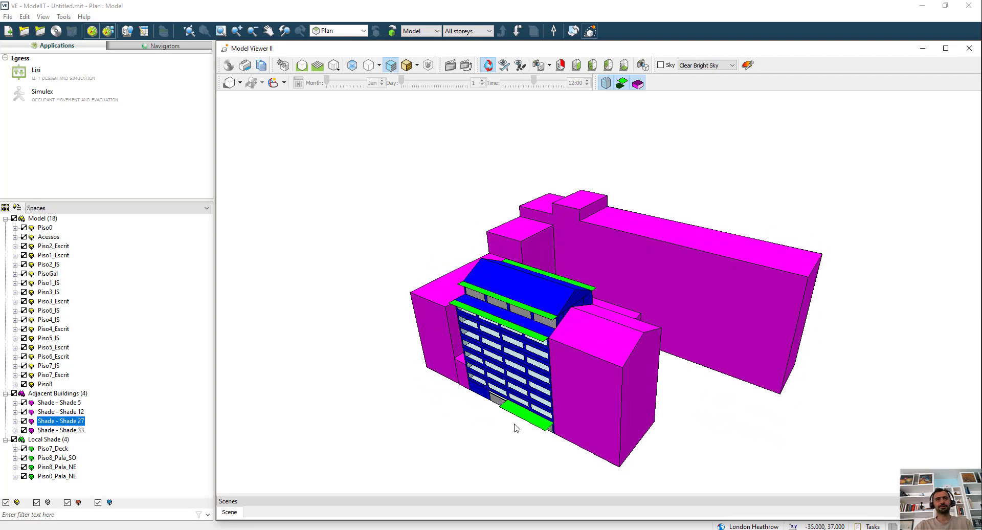
scroll(651, 431, up, 5)
scroll(556, 395, down, 6)
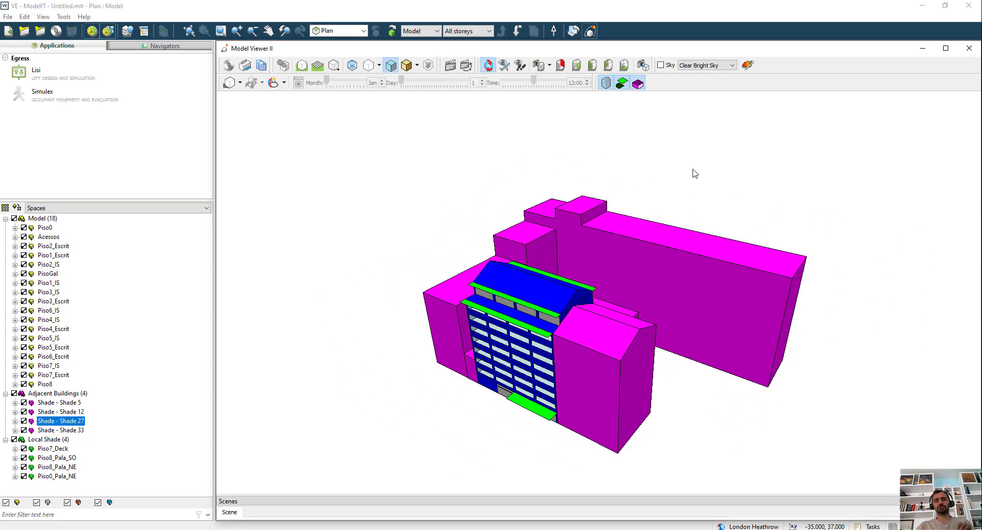